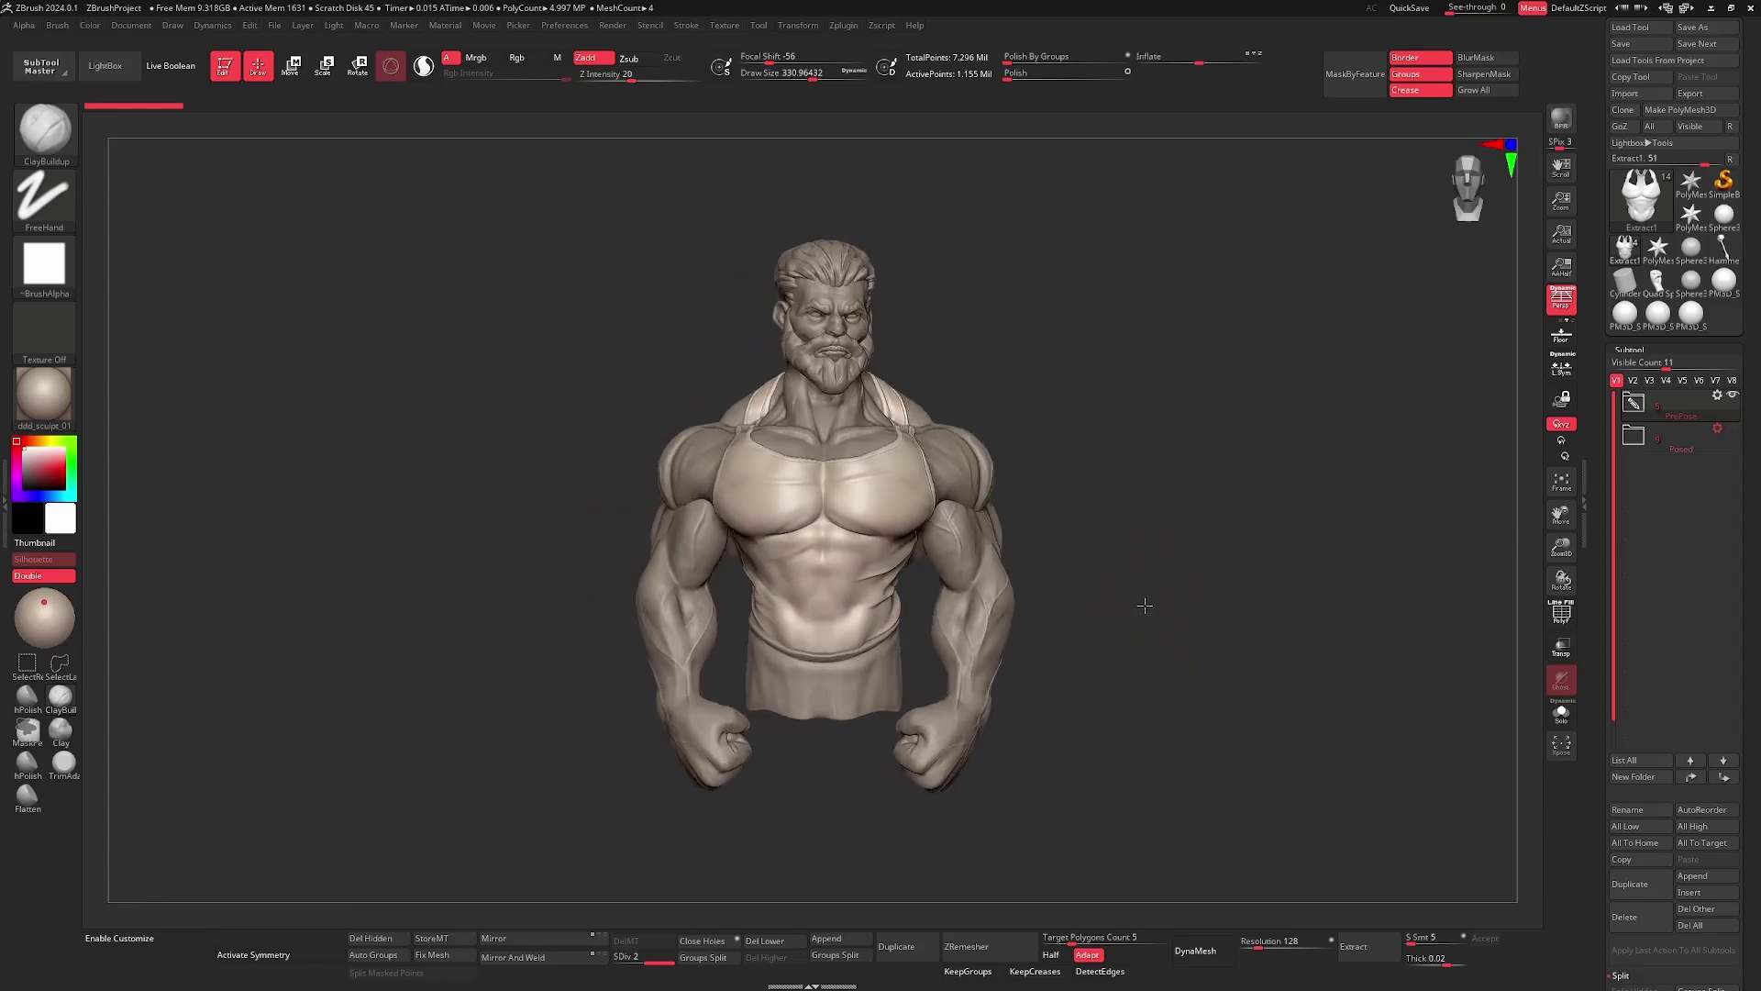
# - Examine the muscular bust from the front and slightly turned views, checking its body and tank top subtools
pyautogui.scroll(-2, 1231, 613)
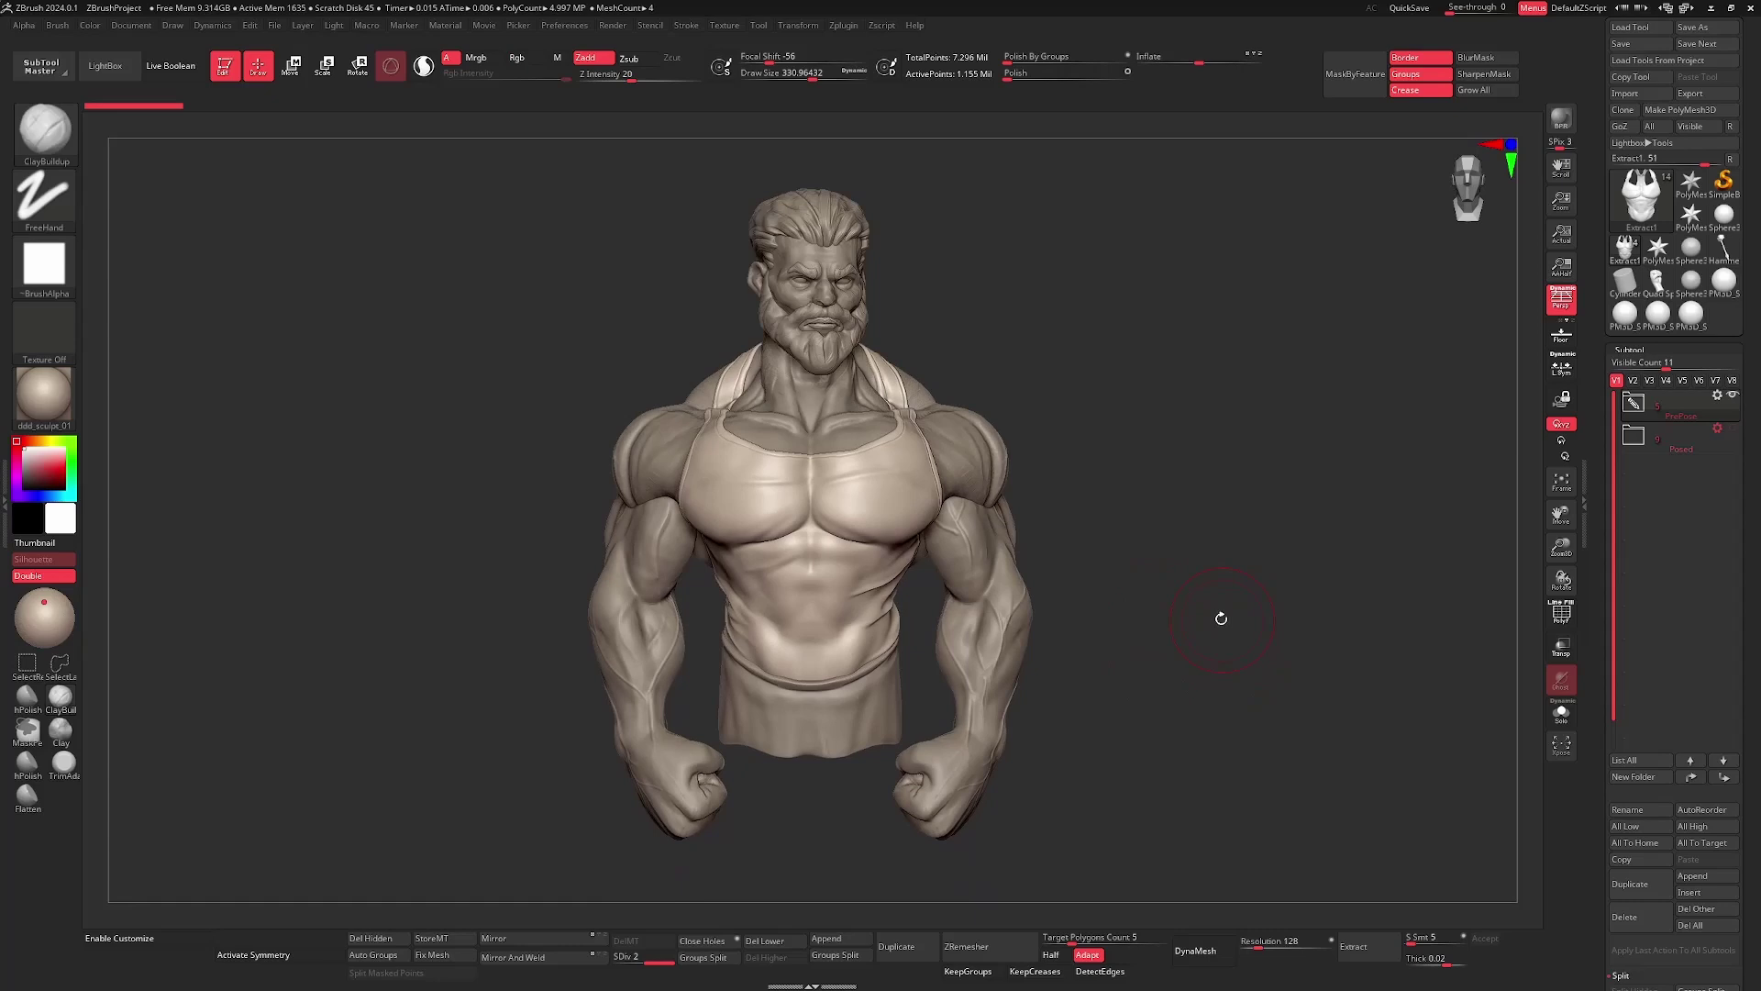
pyautogui.scroll(-2, 1202, 606)
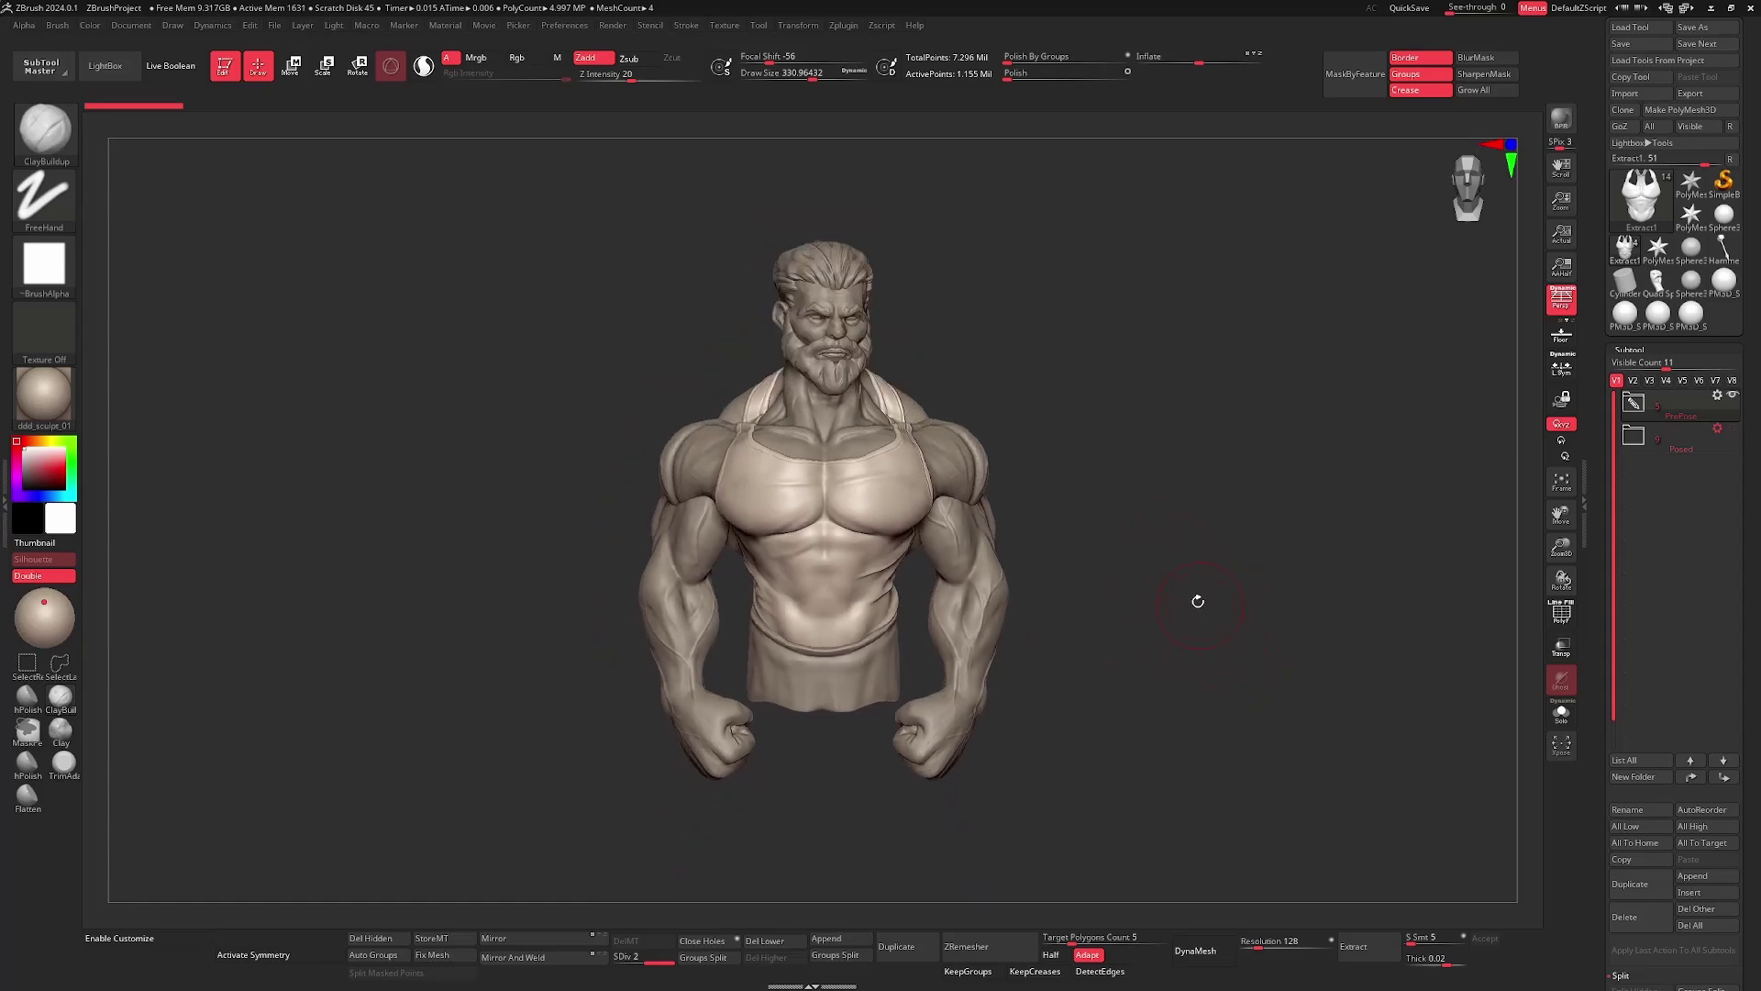
pyautogui.moveTo(1181, 613)
pyautogui.mouseDown()
pyautogui.moveTo(1196, 641)
pyautogui.moveTo(1187, 605)
pyautogui.mouseUp()
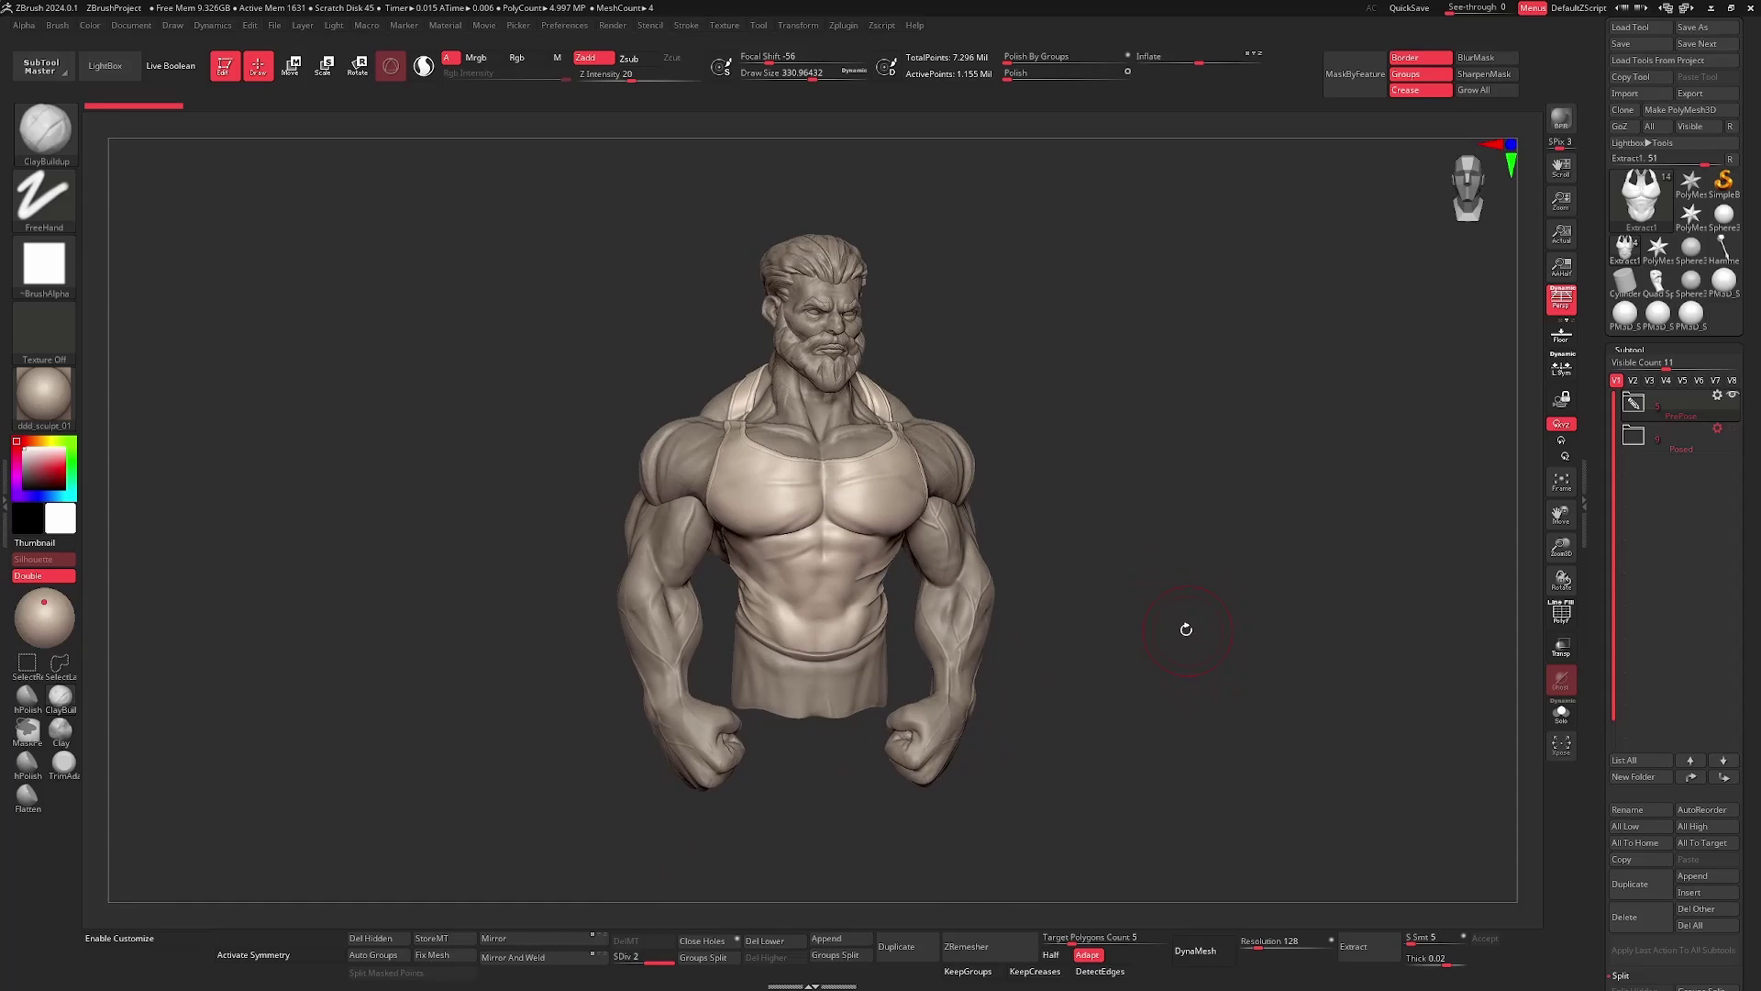
pyautogui.moveTo(1203, 656)
pyautogui.mouseDown()
pyautogui.moveTo(1199, 636)
pyautogui.moveTo(1138, 610)
pyautogui.mouseUp()
pyautogui.keyDown('alt'); pyautogui.click(1006, 500); pyautogui.keyUp('alt')
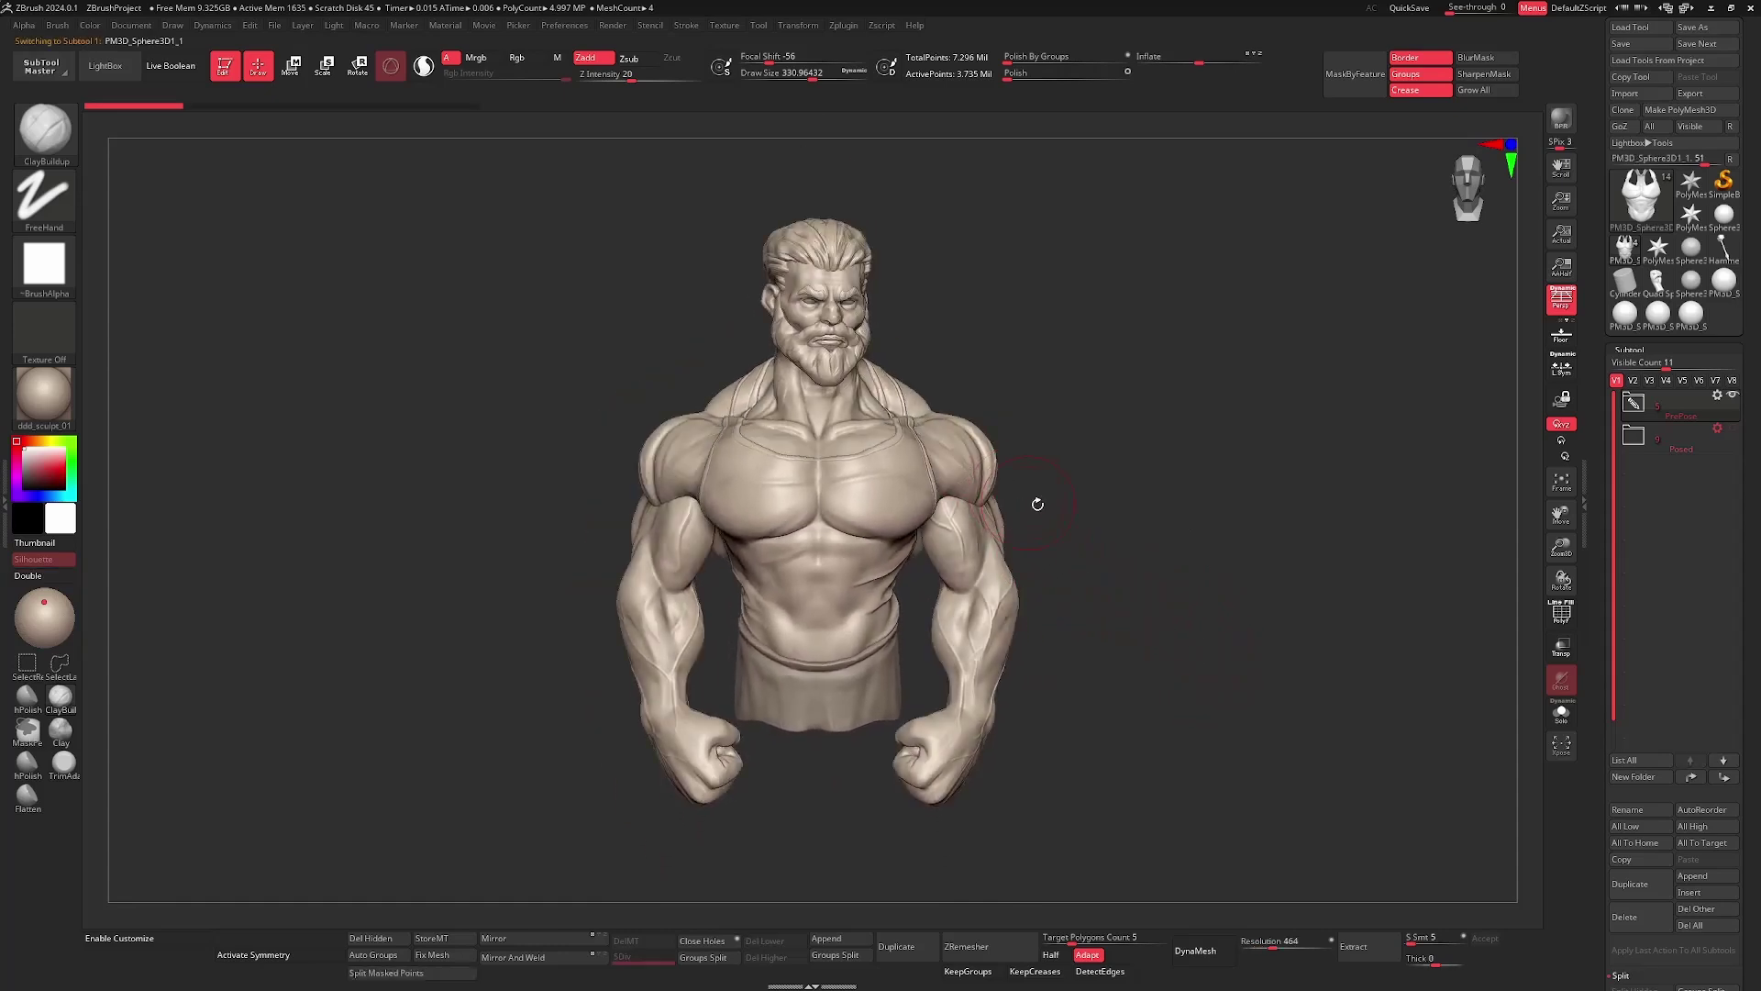
pyautogui.keyDown('alt'); pyautogui.click(900, 495); pyautogui.keyUp('alt')
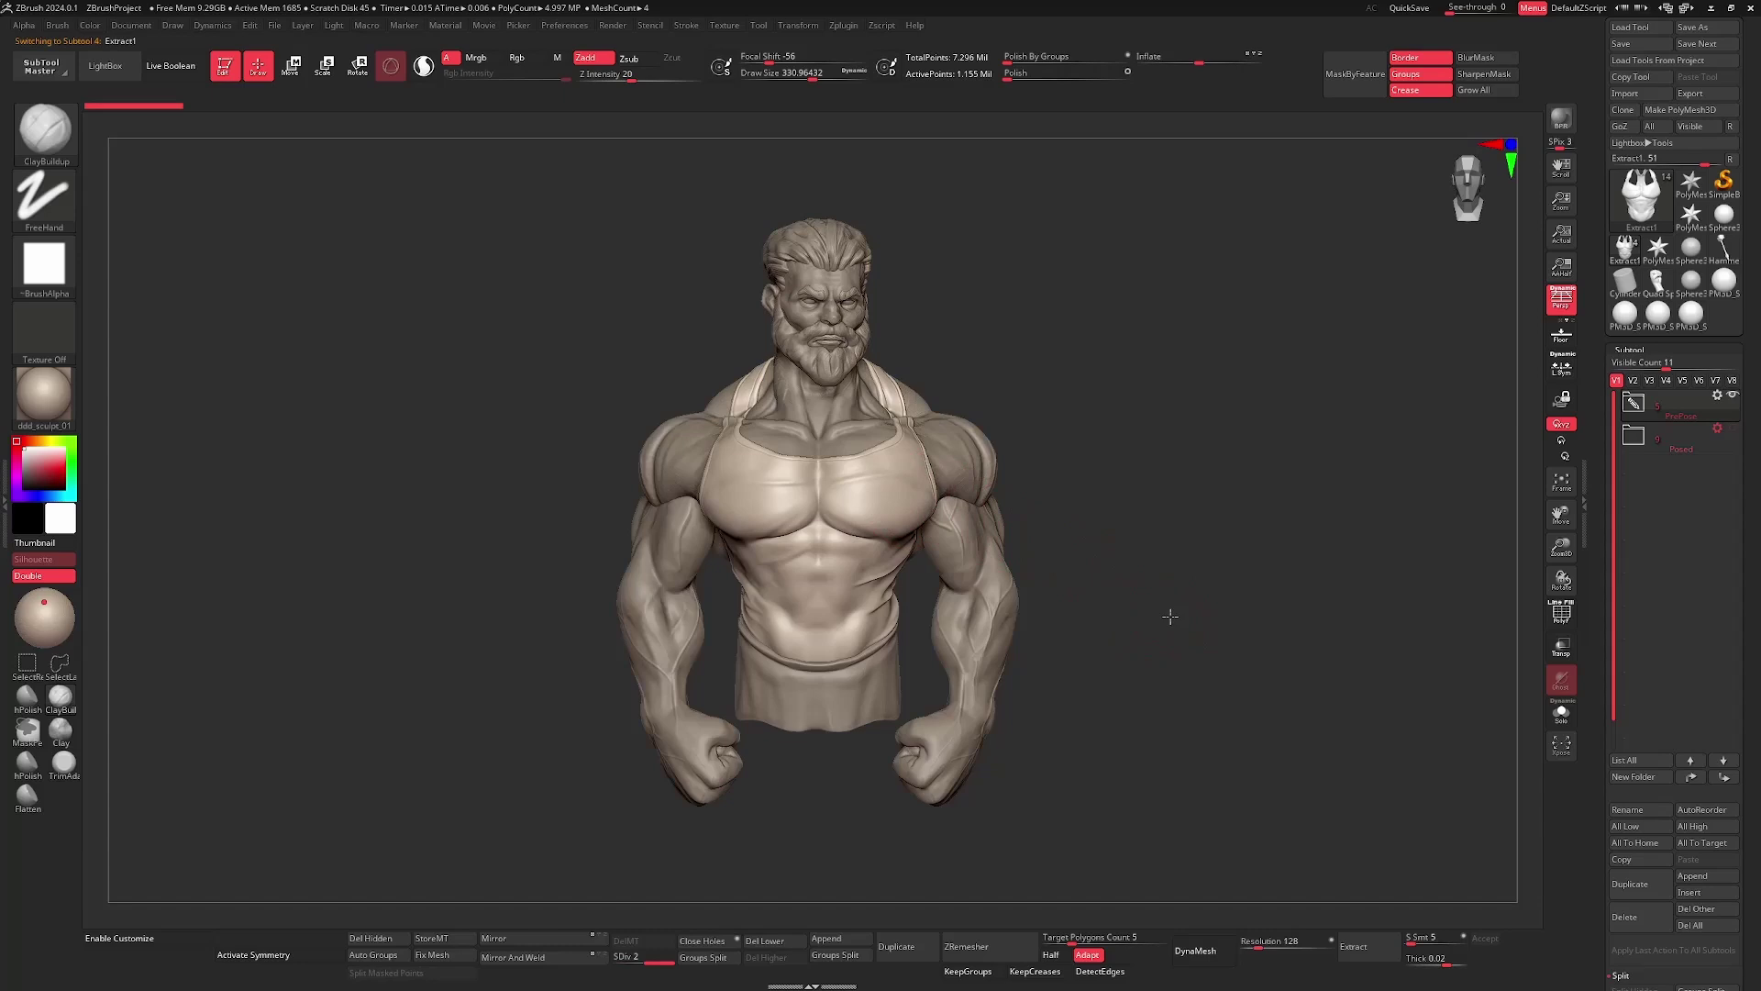
pyautogui.moveTo(1172, 611)
pyautogui.mouseDown()
pyautogui.moveTo(1203, 609)
pyautogui.moveTo(1132, 609)
pyautogui.moveTo(1168, 602)
pyautogui.moveTo(1170, 638)
pyautogui.moveTo(1144, 617)
pyautogui.moveTo(1125, 629)
pyautogui.moveTo(1197, 626)
pyautogui.moveTo(1168, 625)
pyautogui.moveTo(1174, 659)
pyautogui.moveTo(1171, 638)
pyautogui.mouseUp()
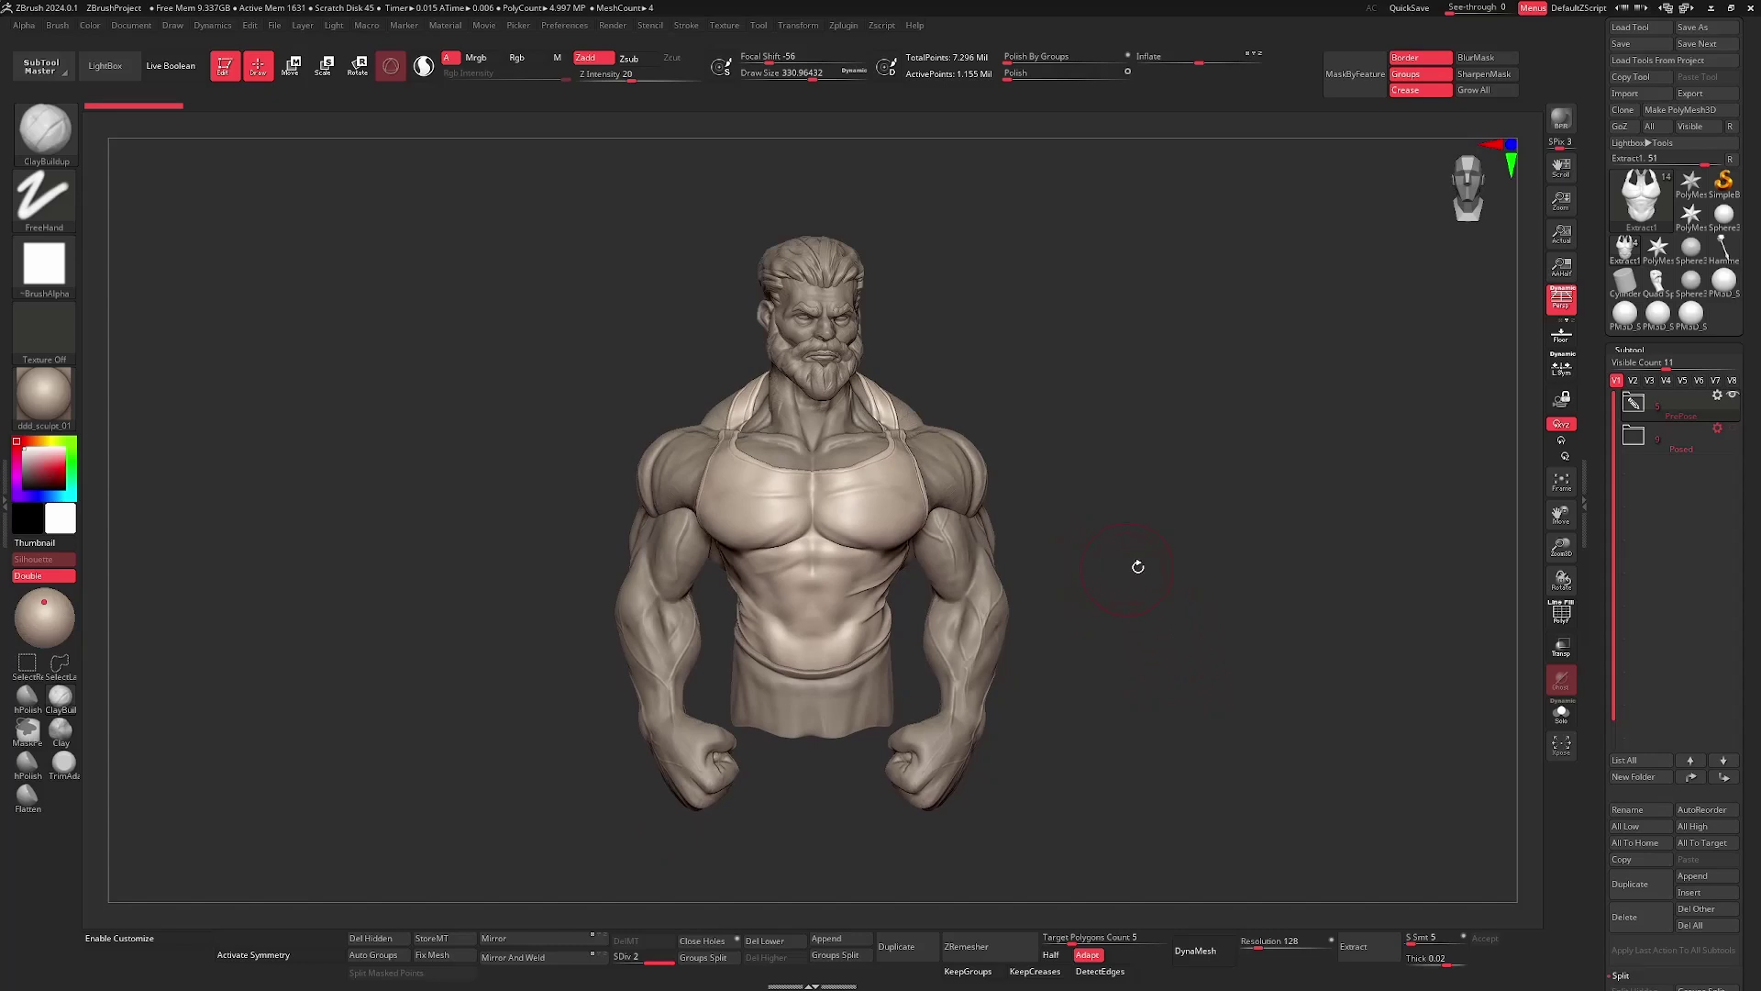
pyautogui.moveTo(1160, 566); pyautogui.dragTo(1165, 587)
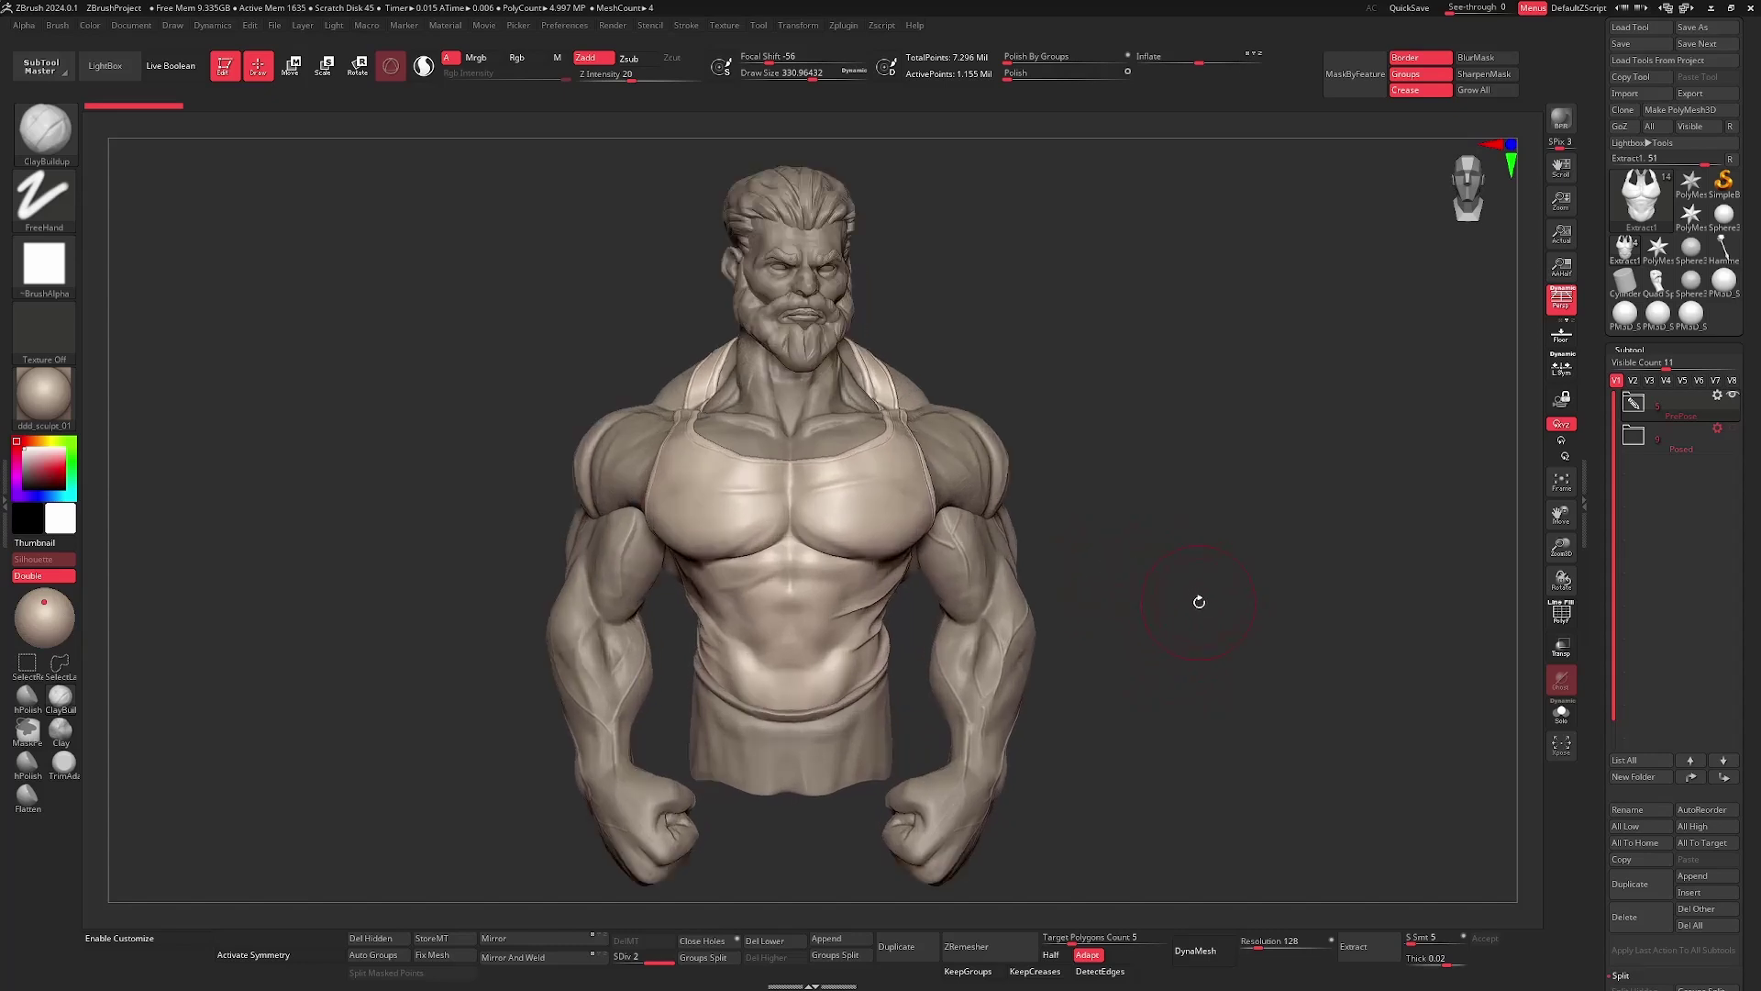
pyautogui.moveTo(1190, 607)
pyautogui.mouseDown()
pyautogui.moveTo(1195, 621)
pyautogui.moveTo(1195, 597)
pyautogui.moveTo(1163, 621)
pyautogui.moveTo(1180, 625)
pyautogui.moveTo(1172, 609)
pyautogui.moveTo(1181, 640)
pyautogui.mouseUp()
pyautogui.press('shift')
pyautogui.keyDown('alt'); pyautogui.click(854, 688); pyautogui.keyUp('alt')
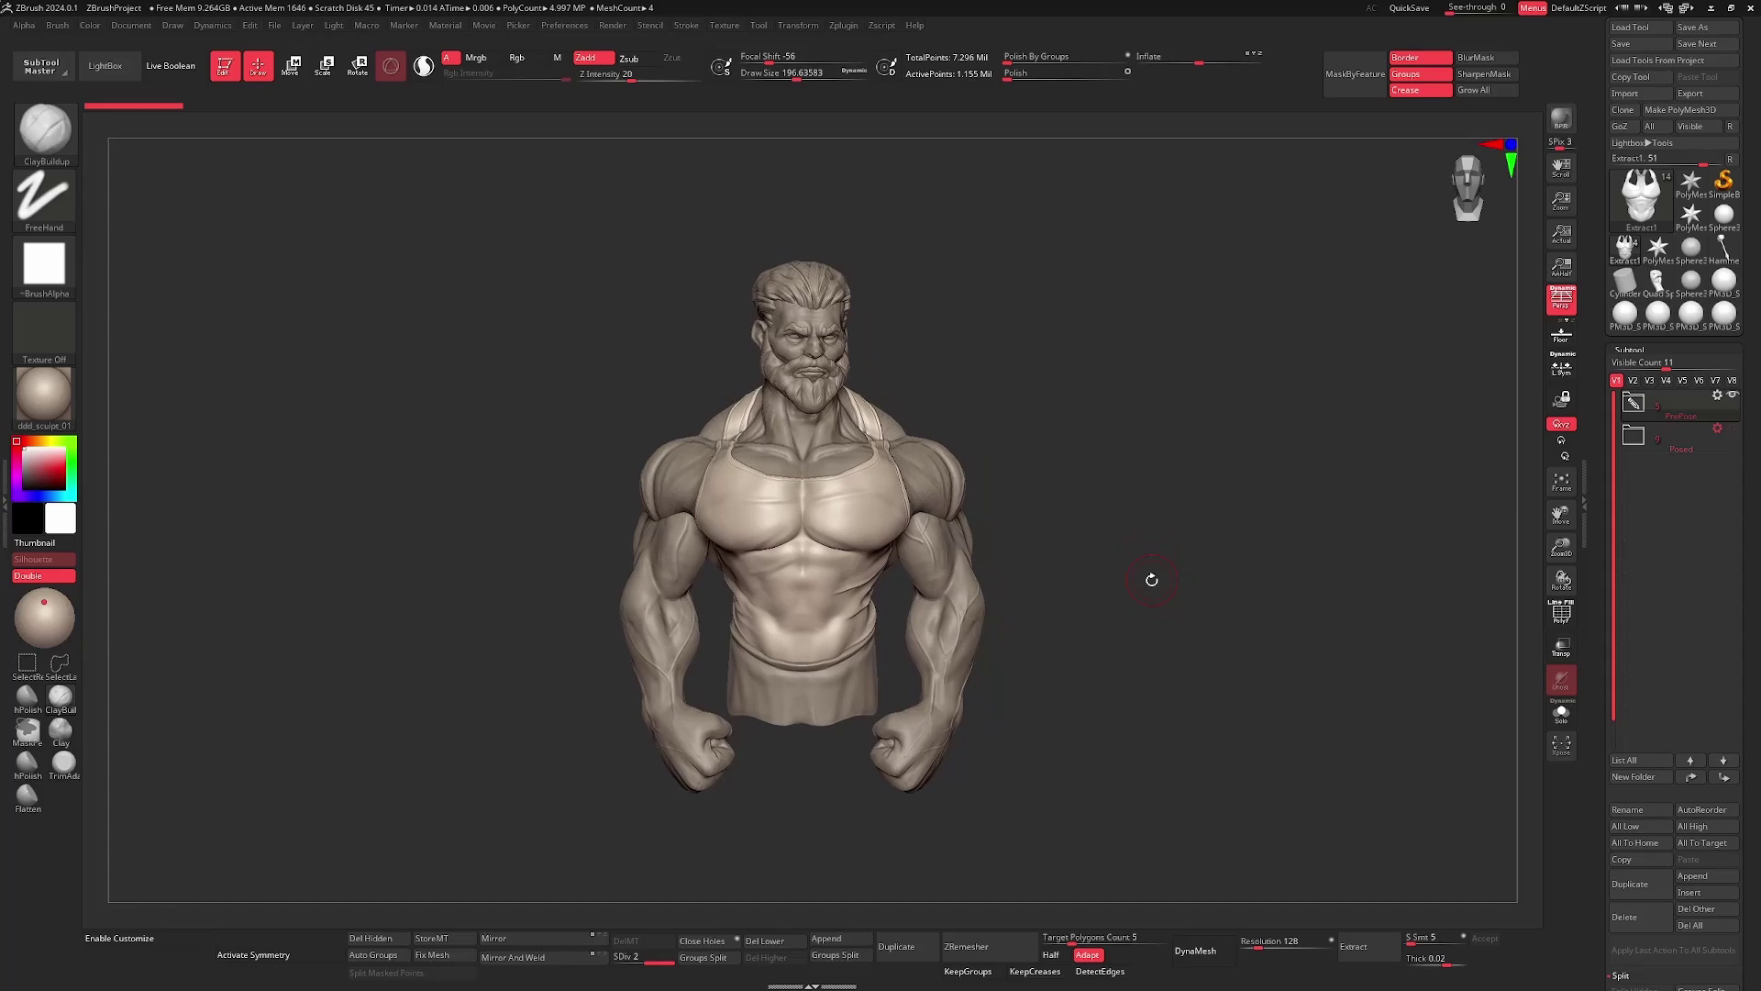
pyautogui.moveTo(1152, 566)
pyautogui.mouseDown()
pyautogui.moveTo(1151, 592)
pyautogui.moveTo(1140, 574)
pyautogui.moveTo(1208, 570)
pyautogui.moveTo(1223, 597)
pyautogui.moveTo(1204, 573)
pyautogui.moveTo(1188, 602)
pyautogui.moveTo(1211, 602)
pyautogui.moveTo(1168, 593)
pyautogui.moveTo(1164, 551)
pyautogui.moveTo(1203, 587)
pyautogui.moveTo(1187, 606)
pyautogui.moveTo(1172, 563)
pyautogui.moveTo(1192, 557)
pyautogui.moveTo(1174, 553)
pyautogui.moveTo(1199, 594)
pyautogui.moveTo(1184, 542)
pyautogui.moveTo(1175, 581)
pyautogui.moveTo(1197, 577)
pyautogui.moveTo(1187, 539)
pyautogui.moveTo(1190, 583)
pyautogui.mouseUp()
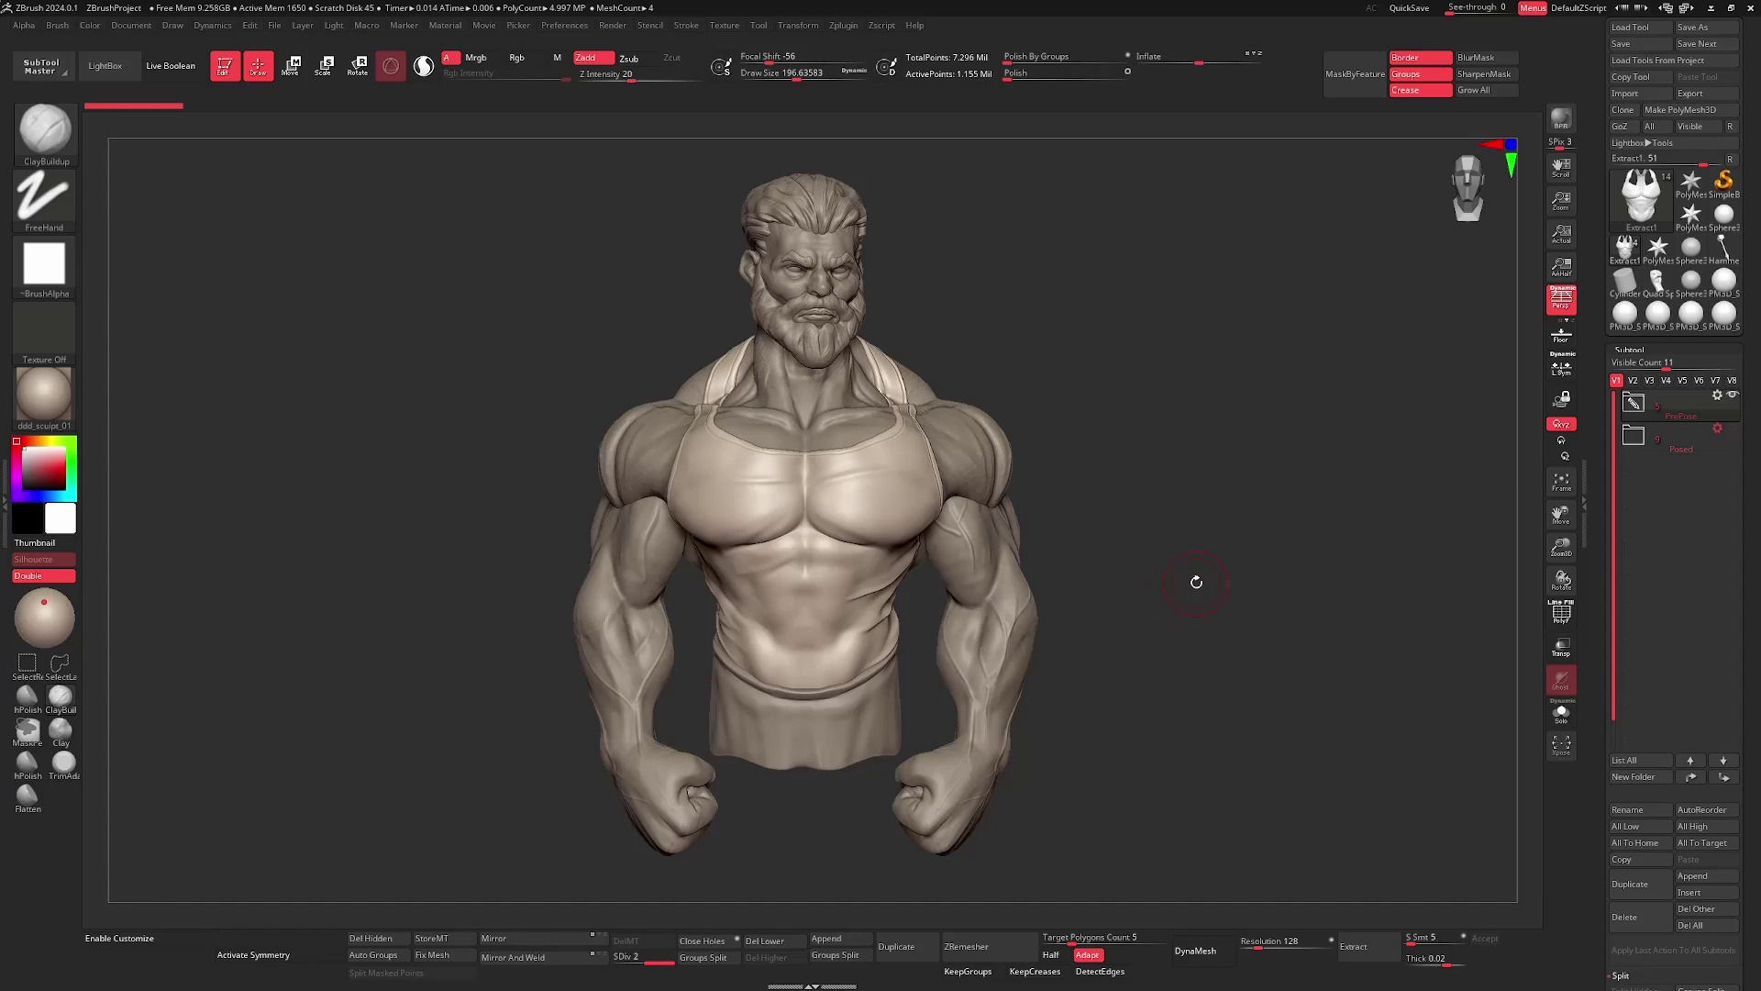
pyautogui.moveTo(1206, 625)
pyautogui.mouseDown()
pyautogui.moveTo(1202, 586)
pyautogui.moveTo(1204, 620)
pyautogui.moveTo(1179, 583)
pyautogui.moveTo(1192, 609)
pyautogui.mouseUp()
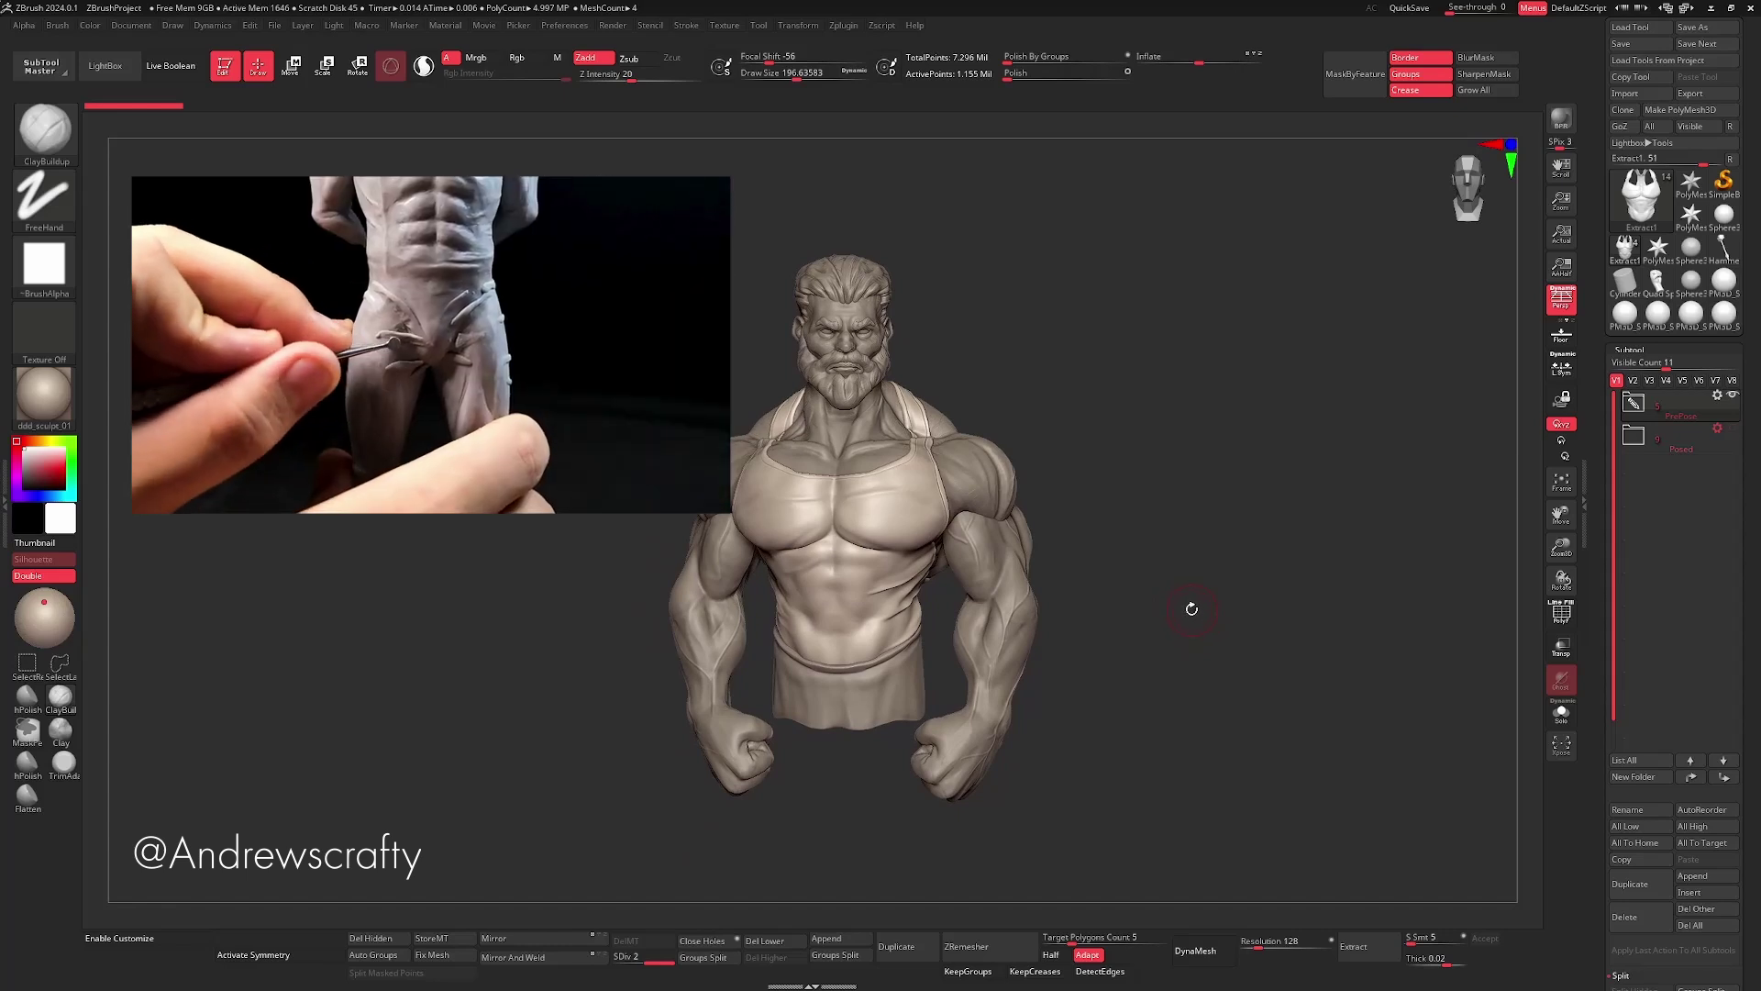
pyautogui.moveTo(1192, 609); pyautogui.dragTo(1183, 566)
pyautogui.press('f')
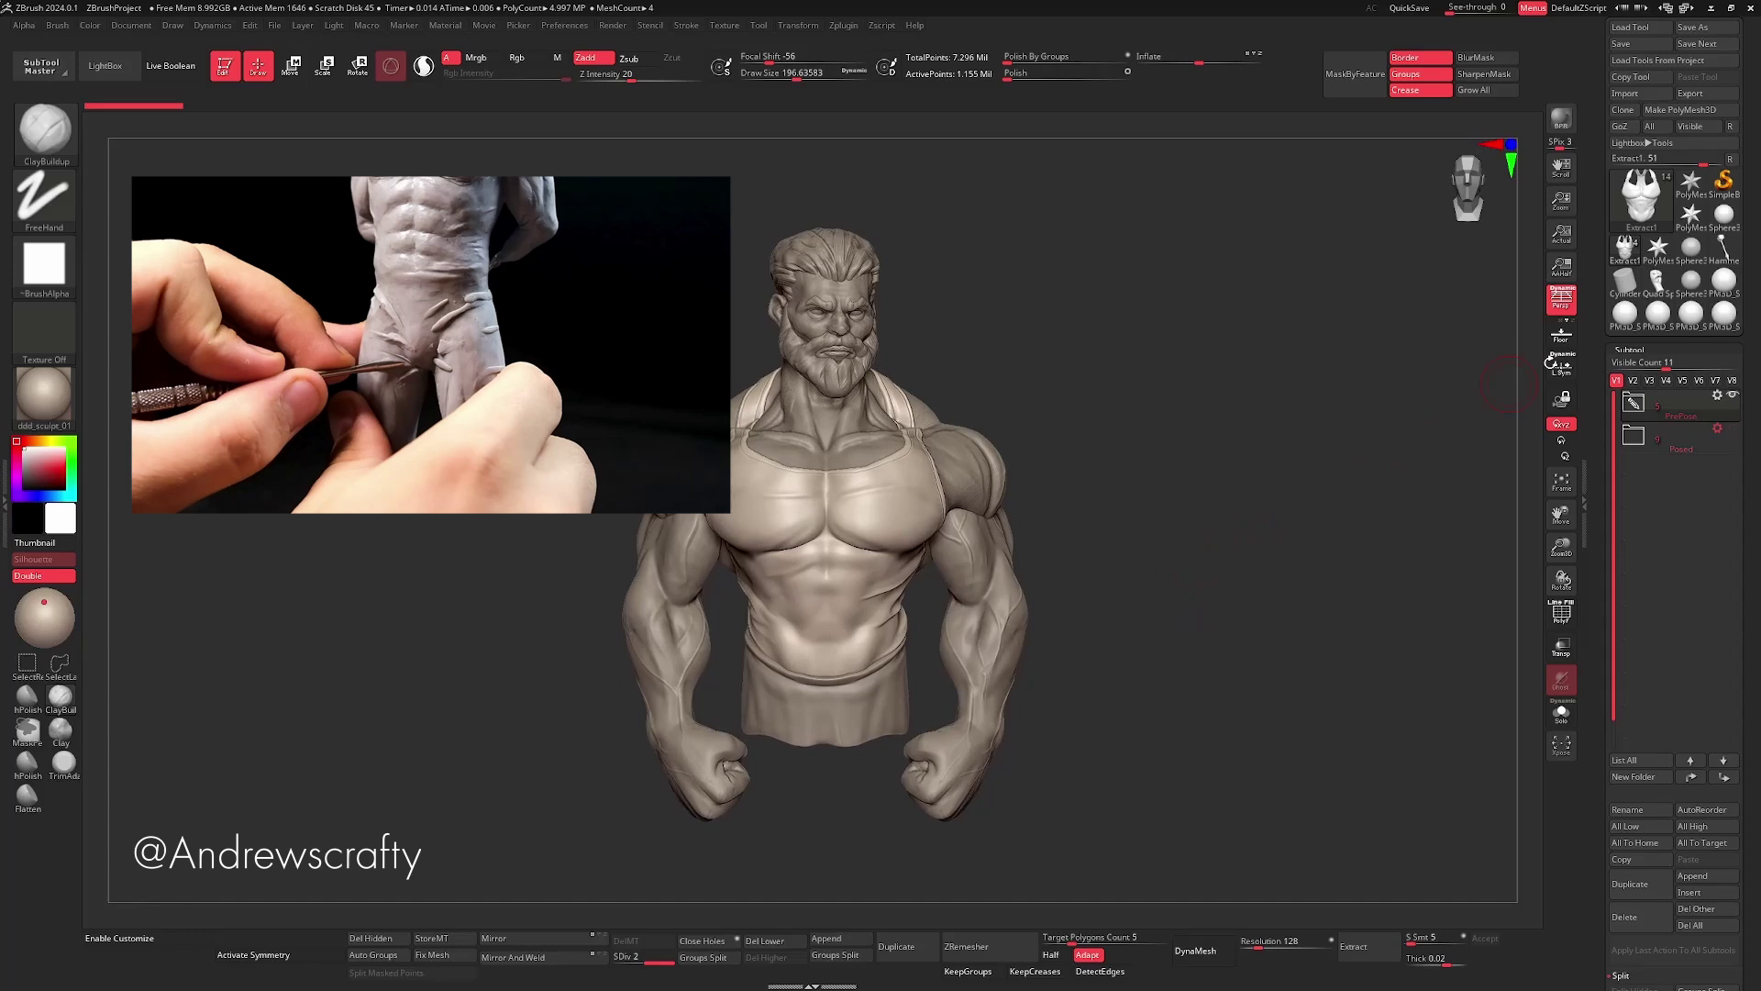
# - Load a new sphere as a PolyMesh3D and stretch it downward into an egg-shaped head with the Move brush
pyautogui.click(1723, 213)
pyautogui.click(1680, 109)
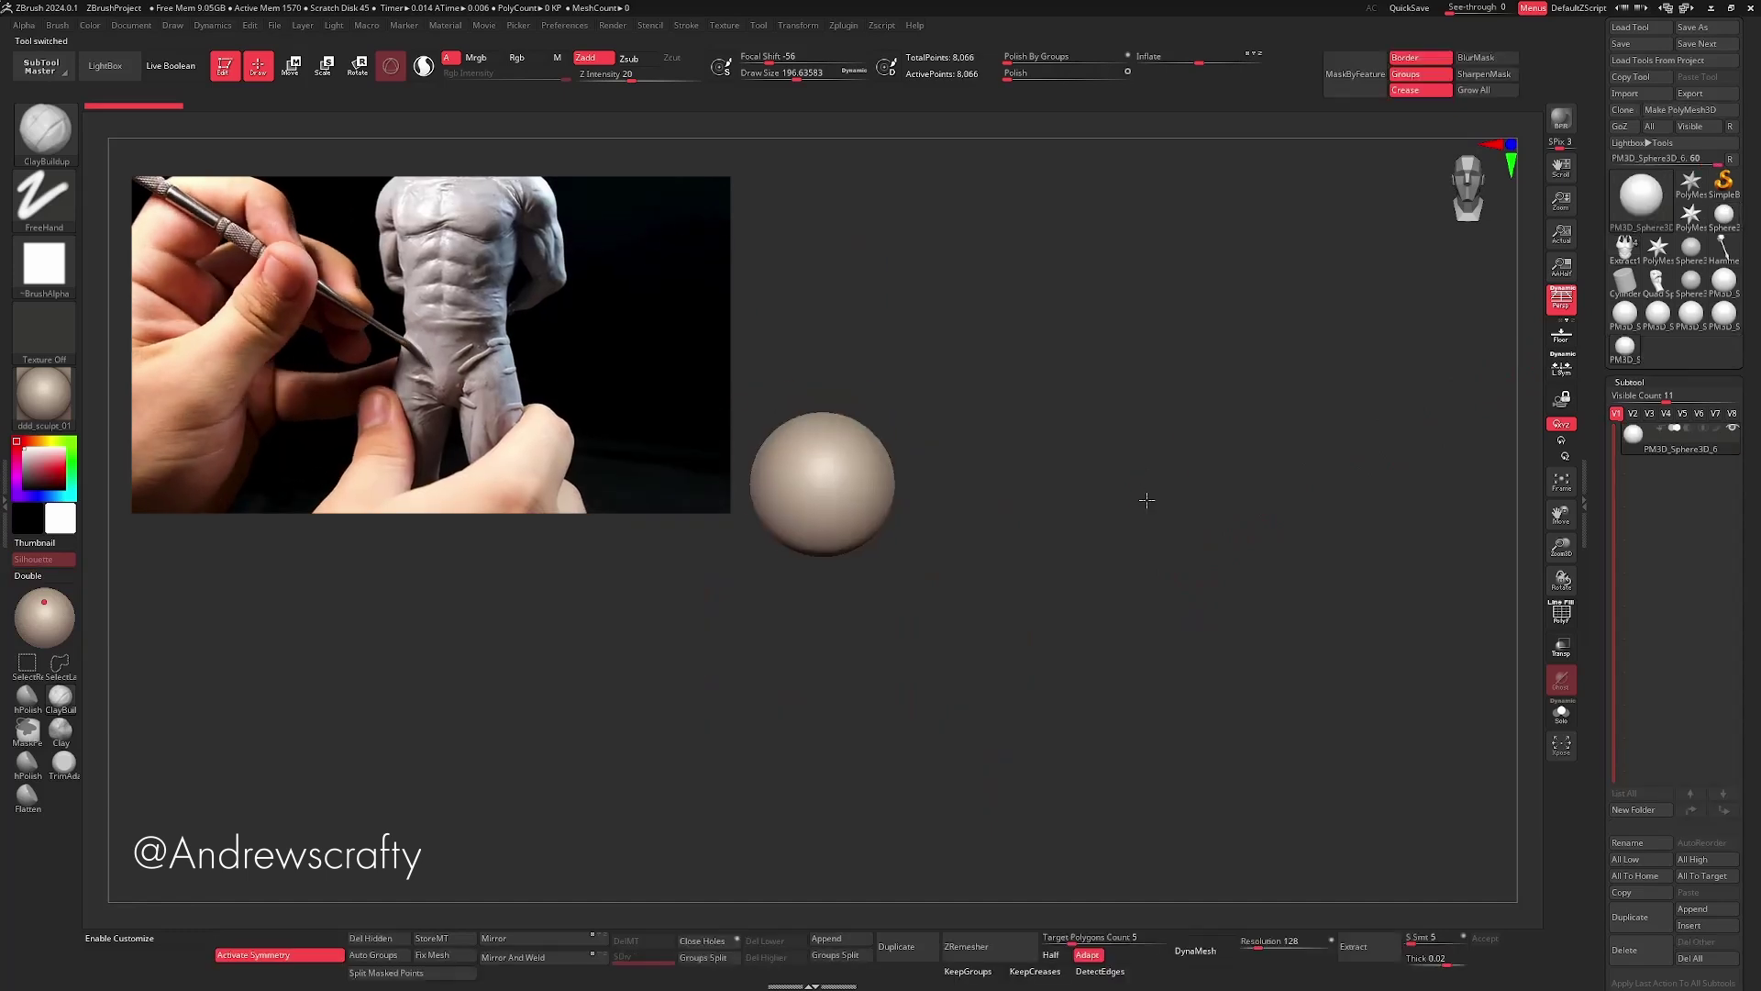
pyautogui.press('b')
pyautogui.press('m')
pyautogui.press('v')
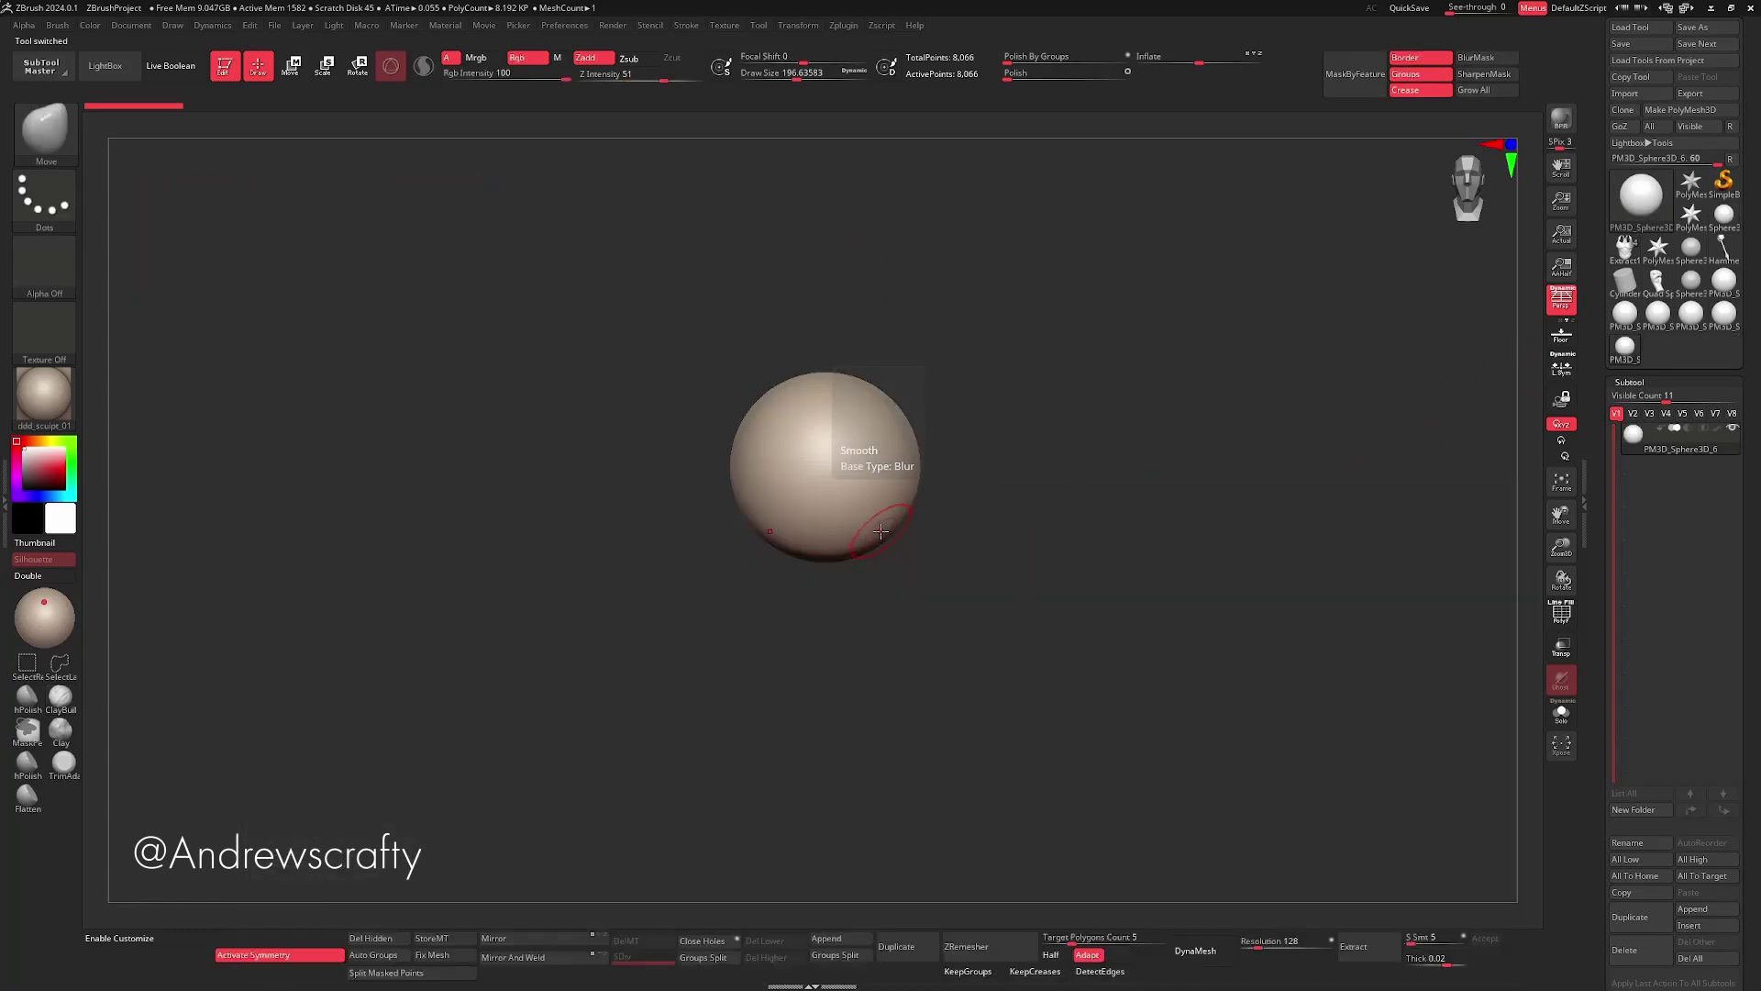
pyautogui.press('s')
pyautogui.moveTo(878, 527); pyautogui.dragTo(899, 527)
pyautogui.moveTo(1087, 583)
pyautogui.keyDown('alt'); pyautogui.mouseDown()
pyautogui.moveTo(1088, 560)
pyautogui.moveTo(1089, 589)
pyautogui.moveTo(1012, 553)
pyautogui.moveTo(1021, 583)
pyautogui.mouseUp(); pyautogui.keyUp('alt')
pyautogui.press('s')
pyautogui.scroll(-2, 1035, 589)
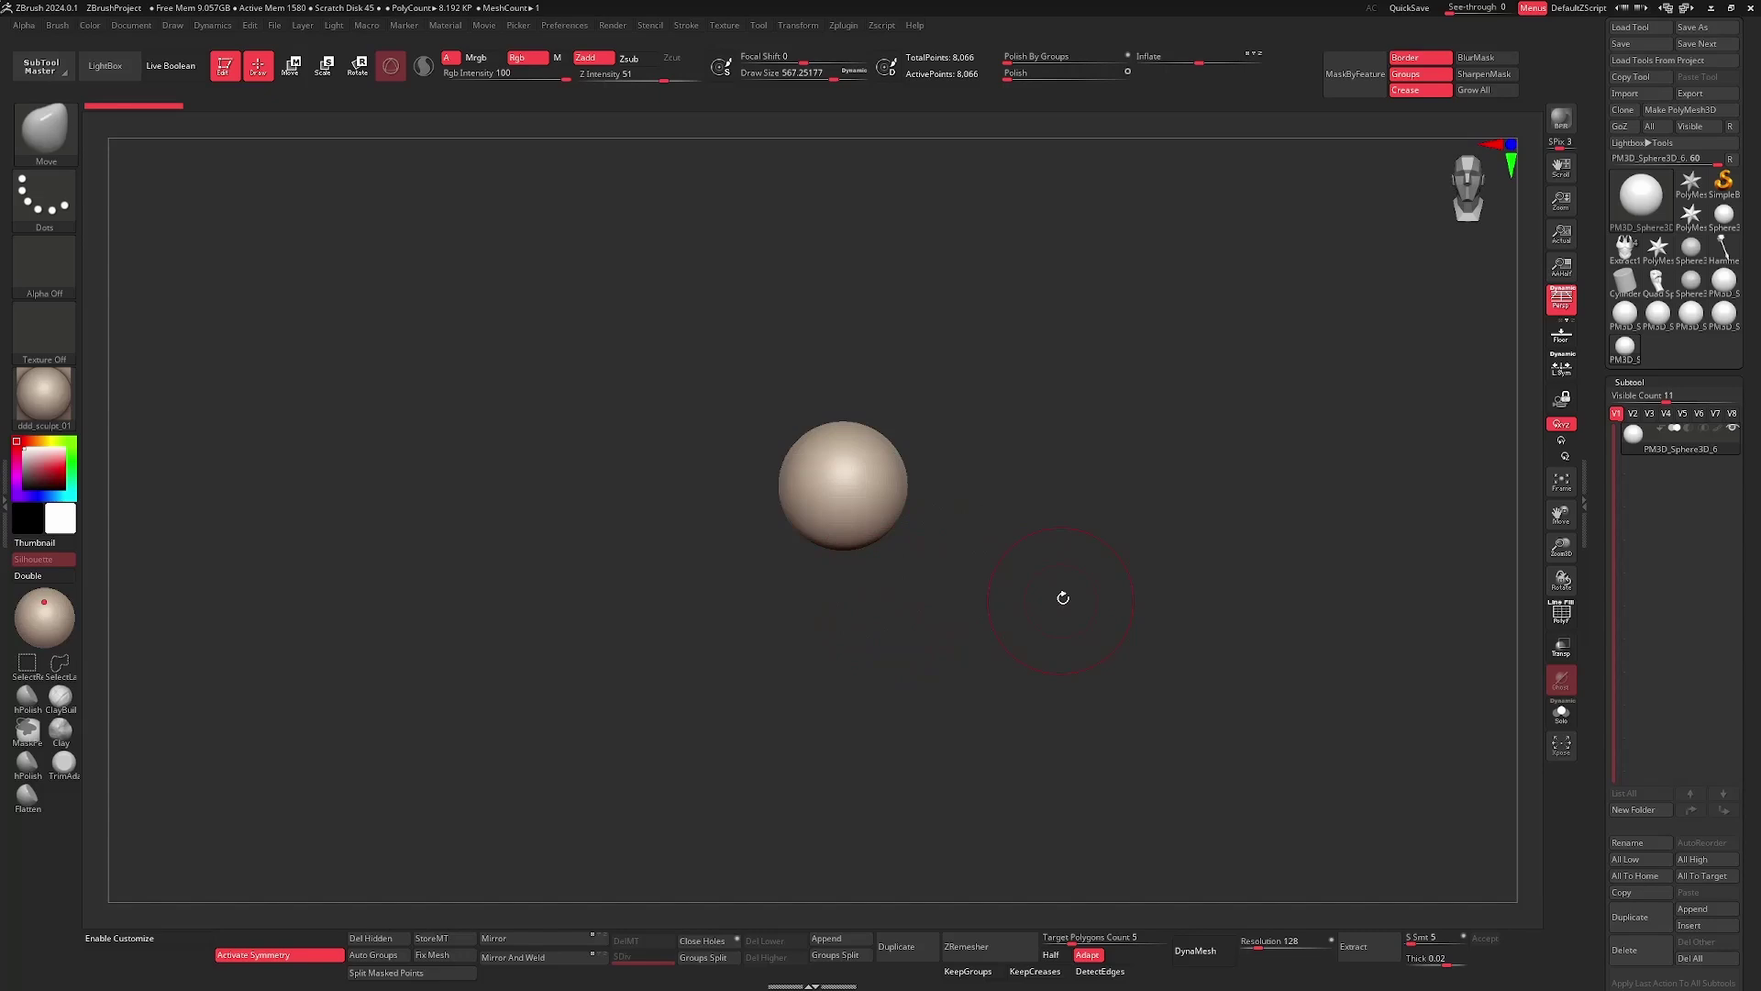
pyautogui.scroll(2, 1064, 606)
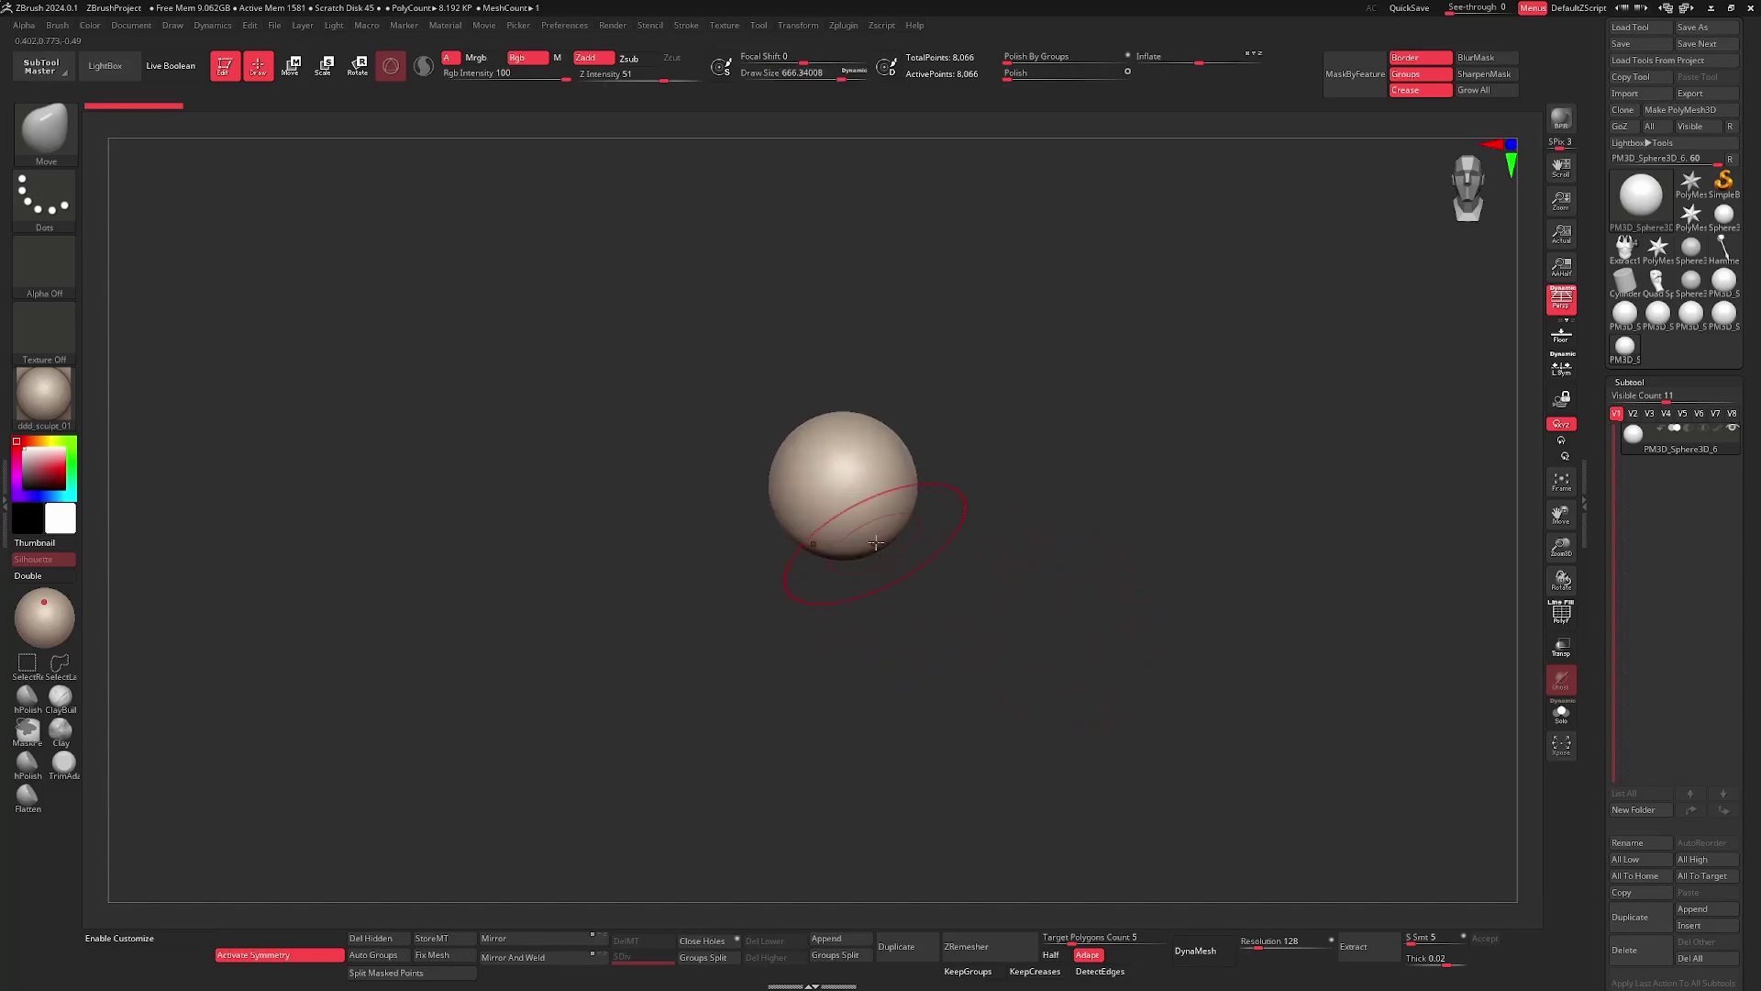
pyautogui.moveTo(888, 558)
pyautogui.mouseDown()
pyautogui.moveTo(888, 585)
pyautogui.moveTo(948, 619)
pyautogui.mouseUp()
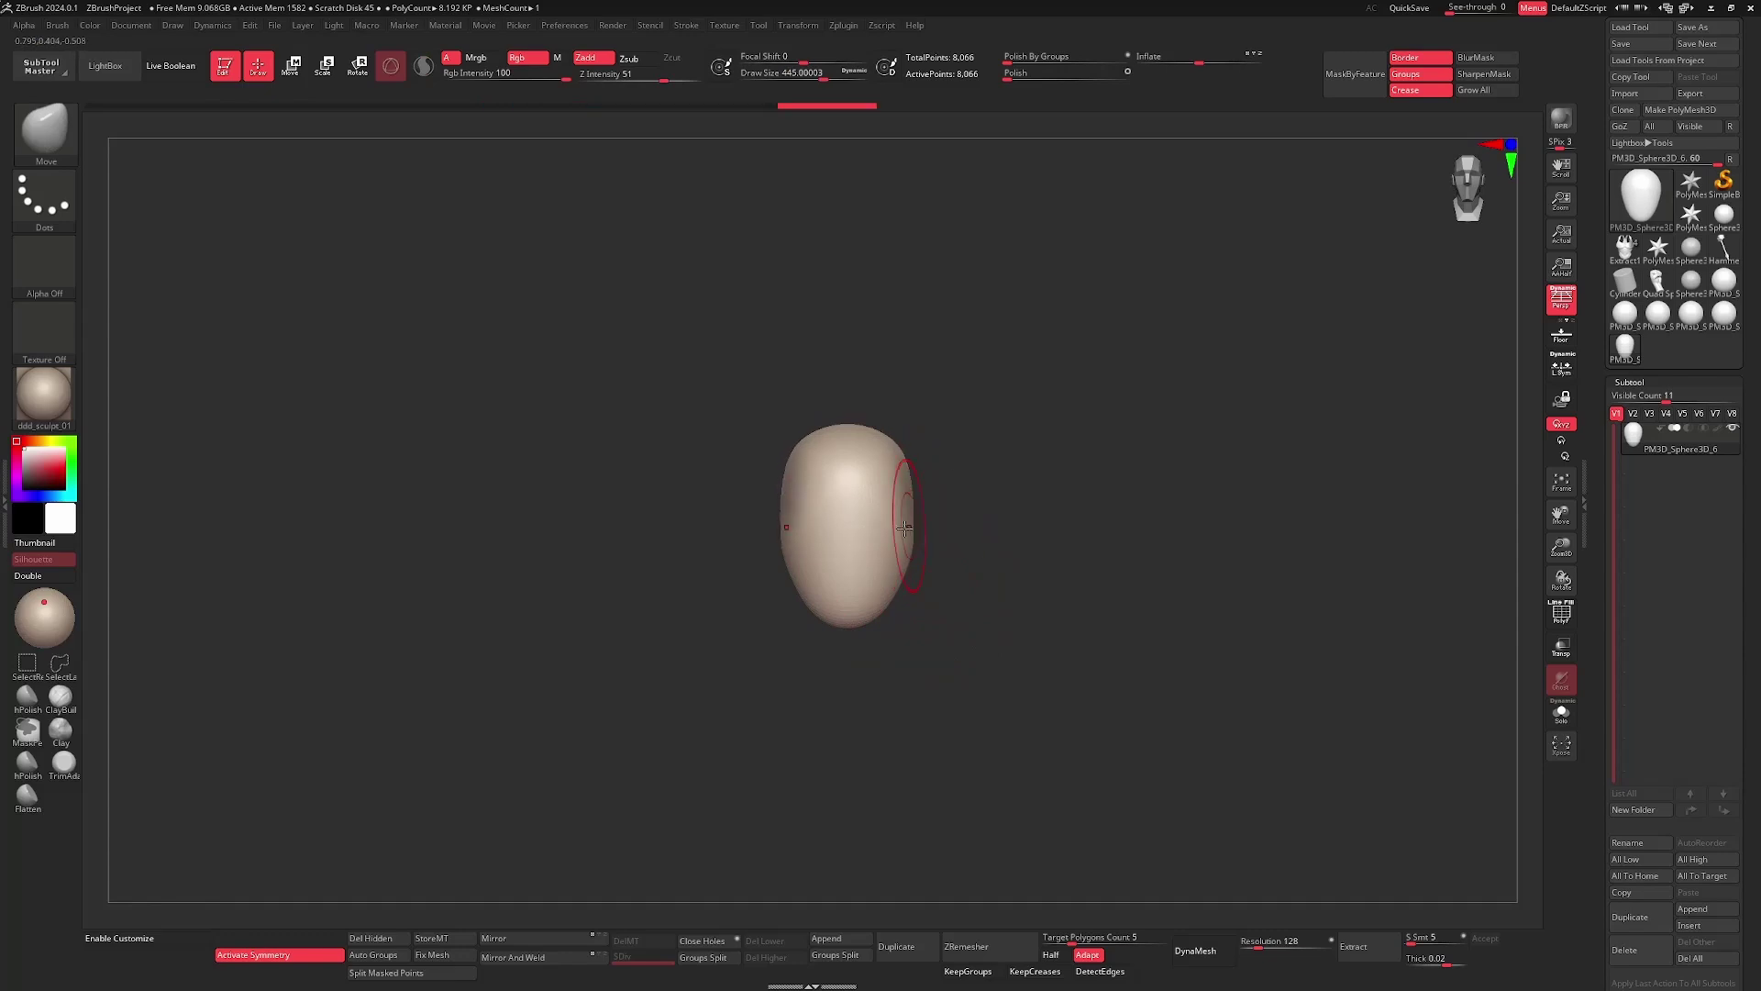
# - Carve a horizontal eye-socket groove across the front of the head with the DamStandard brush
pyautogui.press('b')
pyautogui.press('d')
pyautogui.press('s')
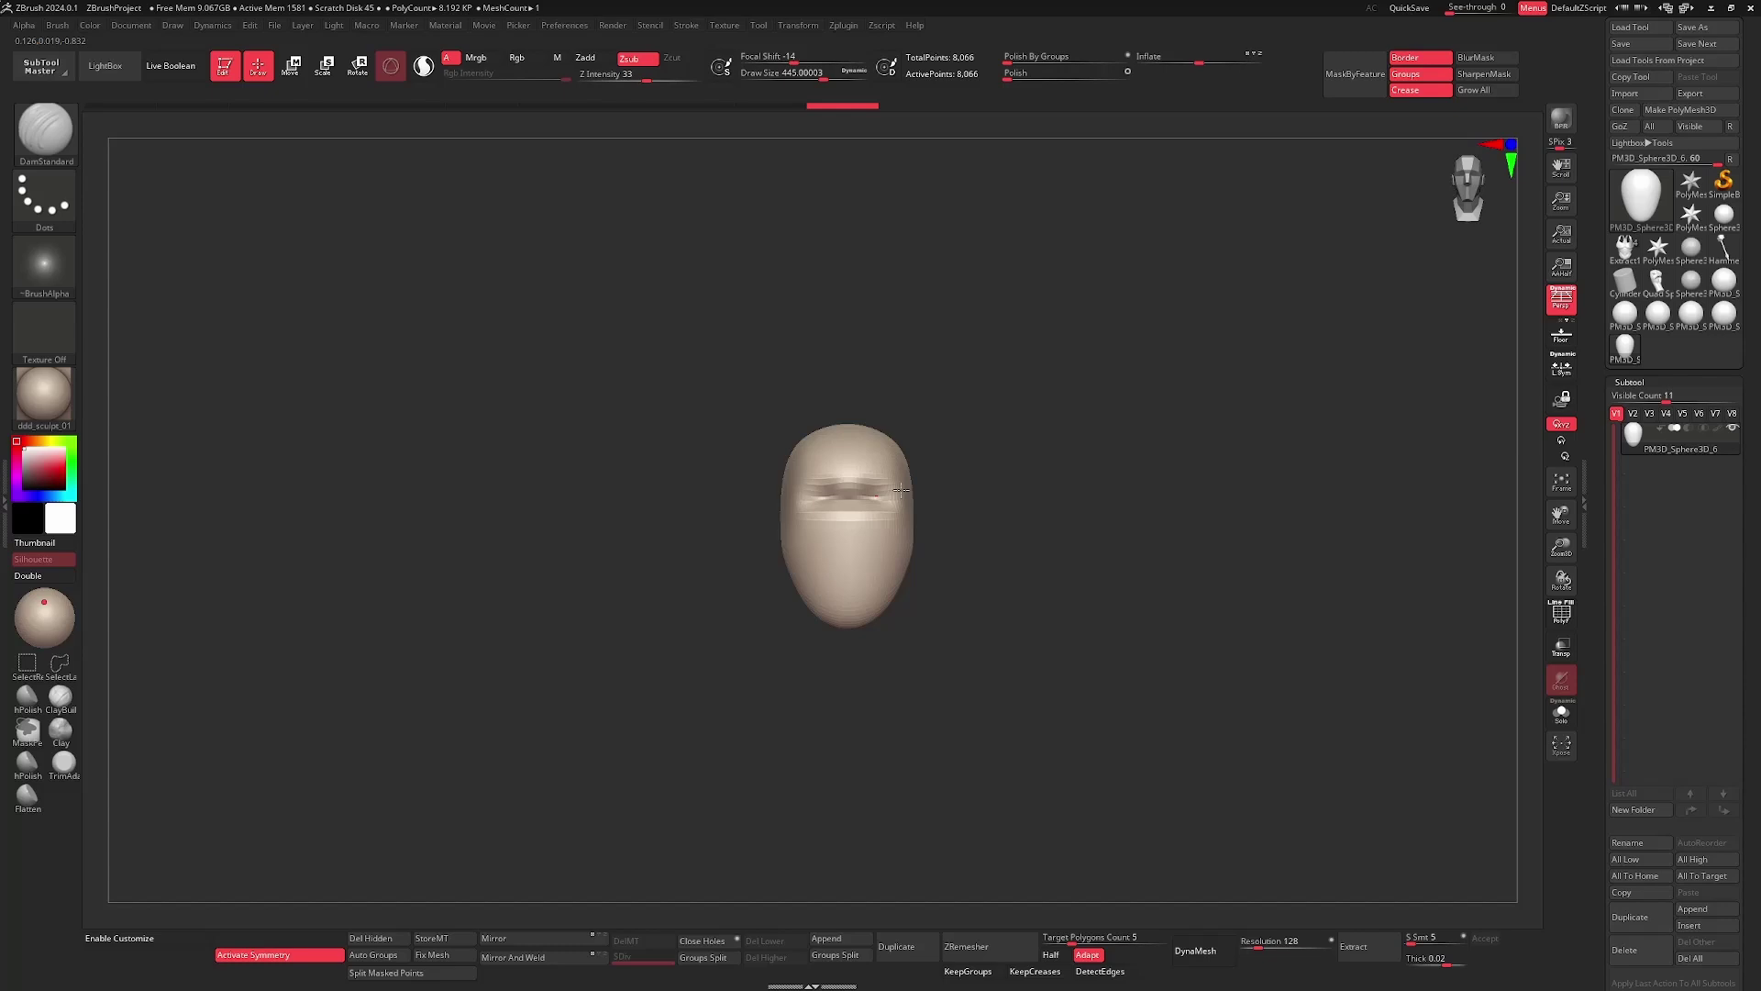
pyautogui.moveTo(817, 500); pyautogui.dragTo(841, 502)
pyautogui.moveTo(817, 501); pyautogui.dragTo(842, 502)
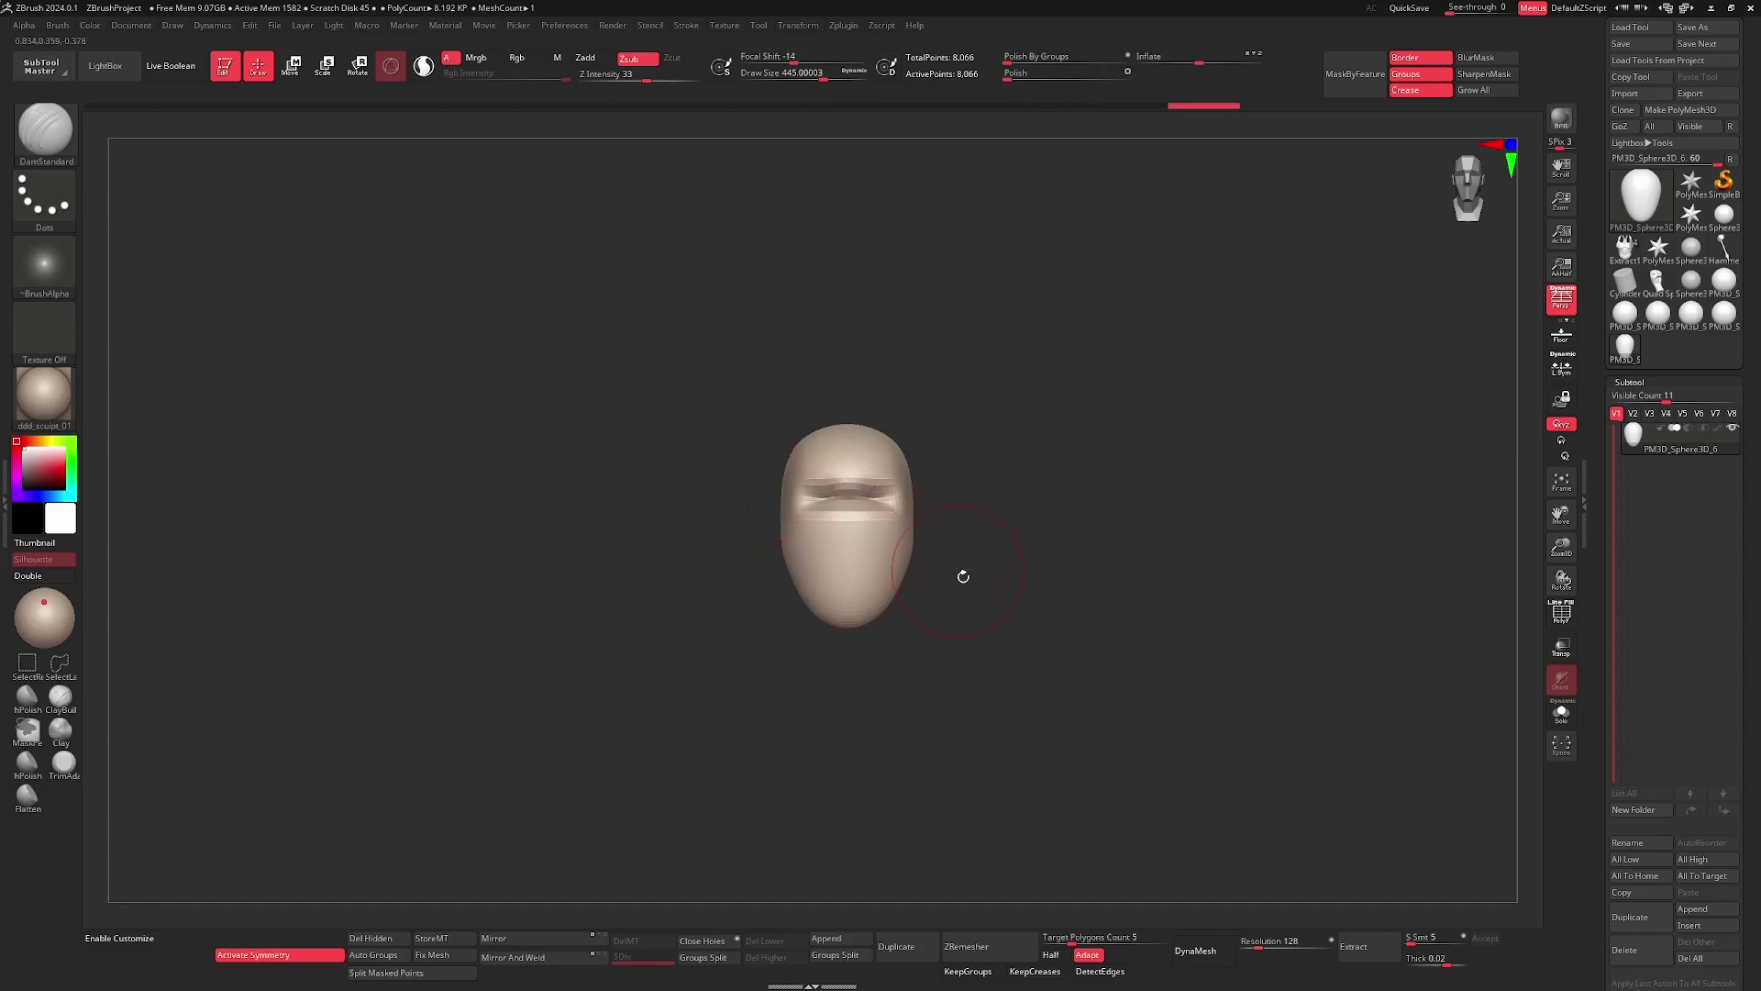
# - Reshape the head's side profile around the face and rear jaw with the Move brush
pyautogui.press('b')
pyautogui.press('c')
pyautogui.press('b')
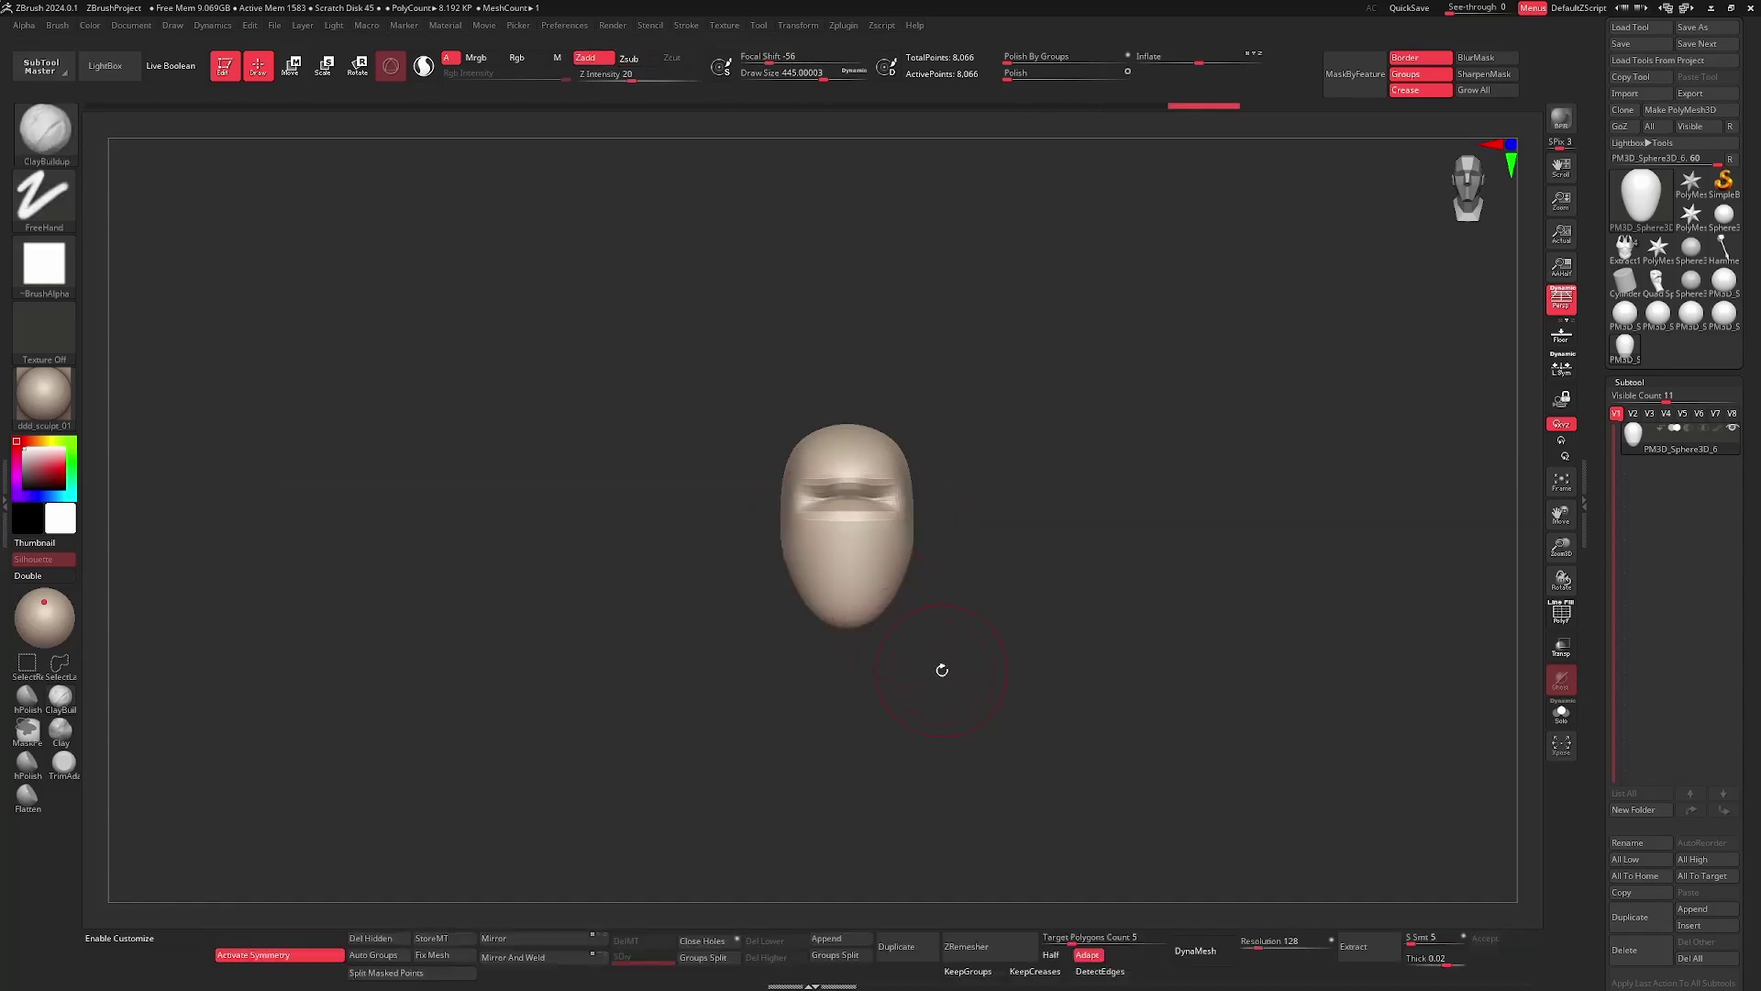
pyautogui.moveTo(1085, 636)
pyautogui.mouseDown()
pyautogui.moveTo(1050, 637)
pyautogui.moveTo(1067, 644)
pyautogui.mouseUp()
pyautogui.press('b')
pyautogui.press('m')
pyautogui.press('v')
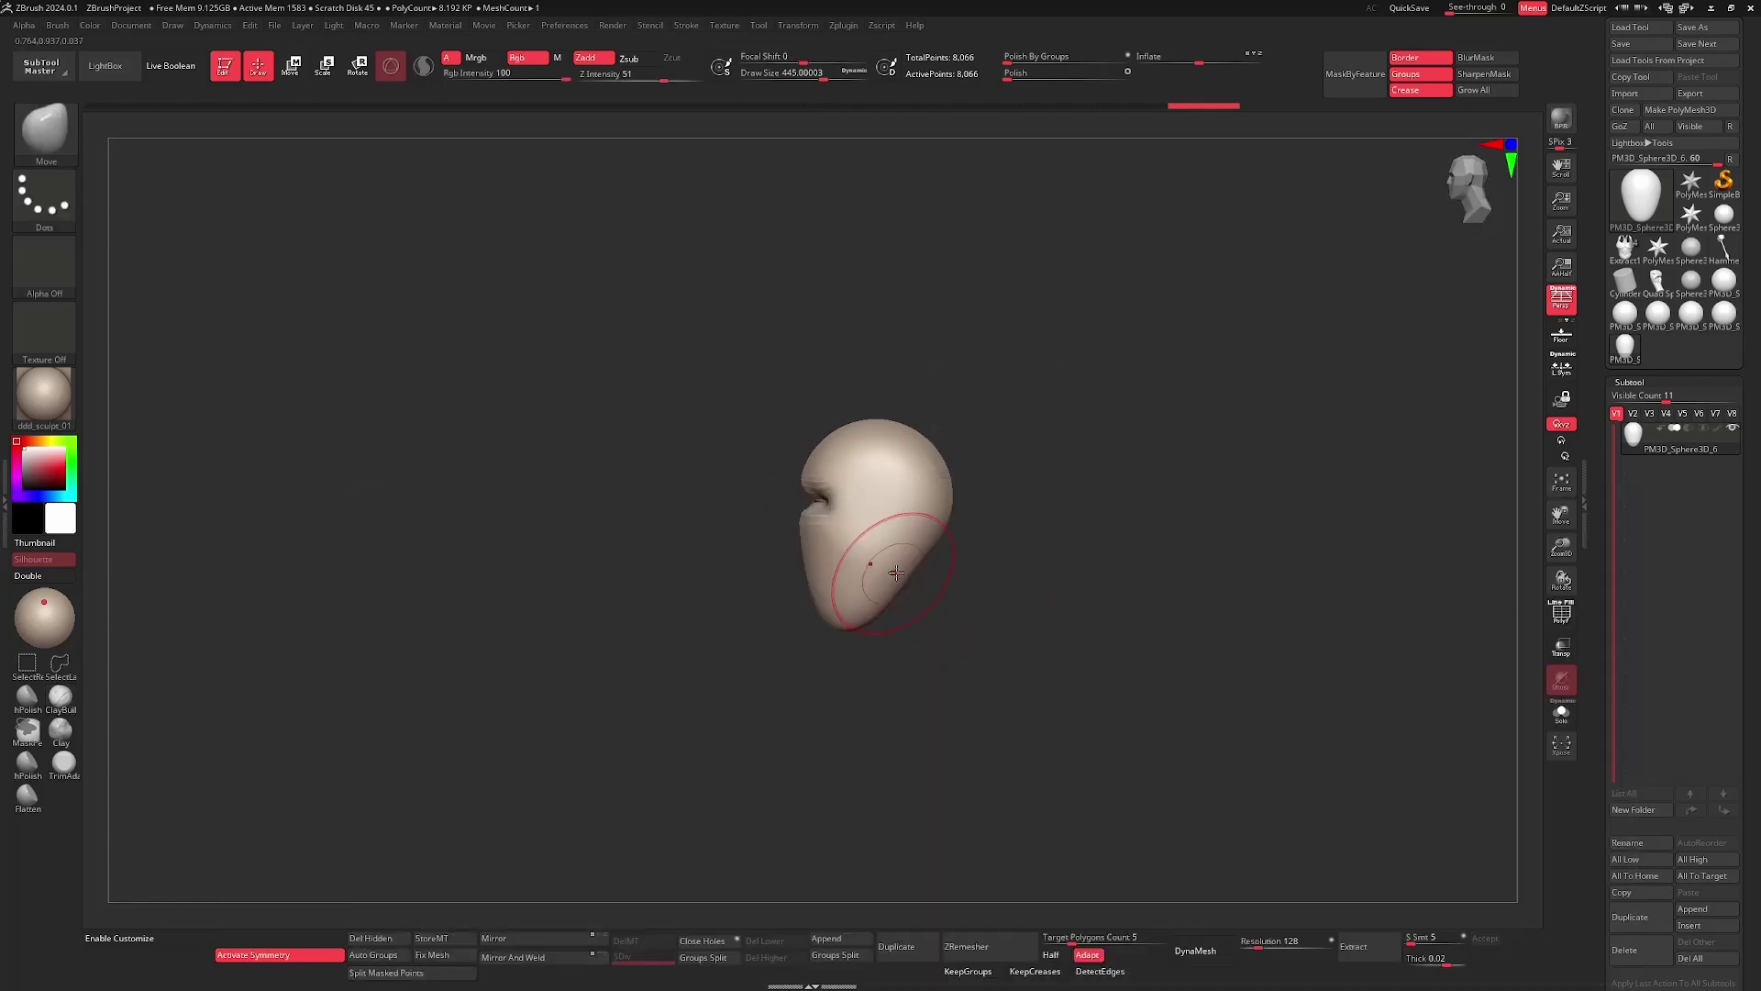
pyautogui.press('[')
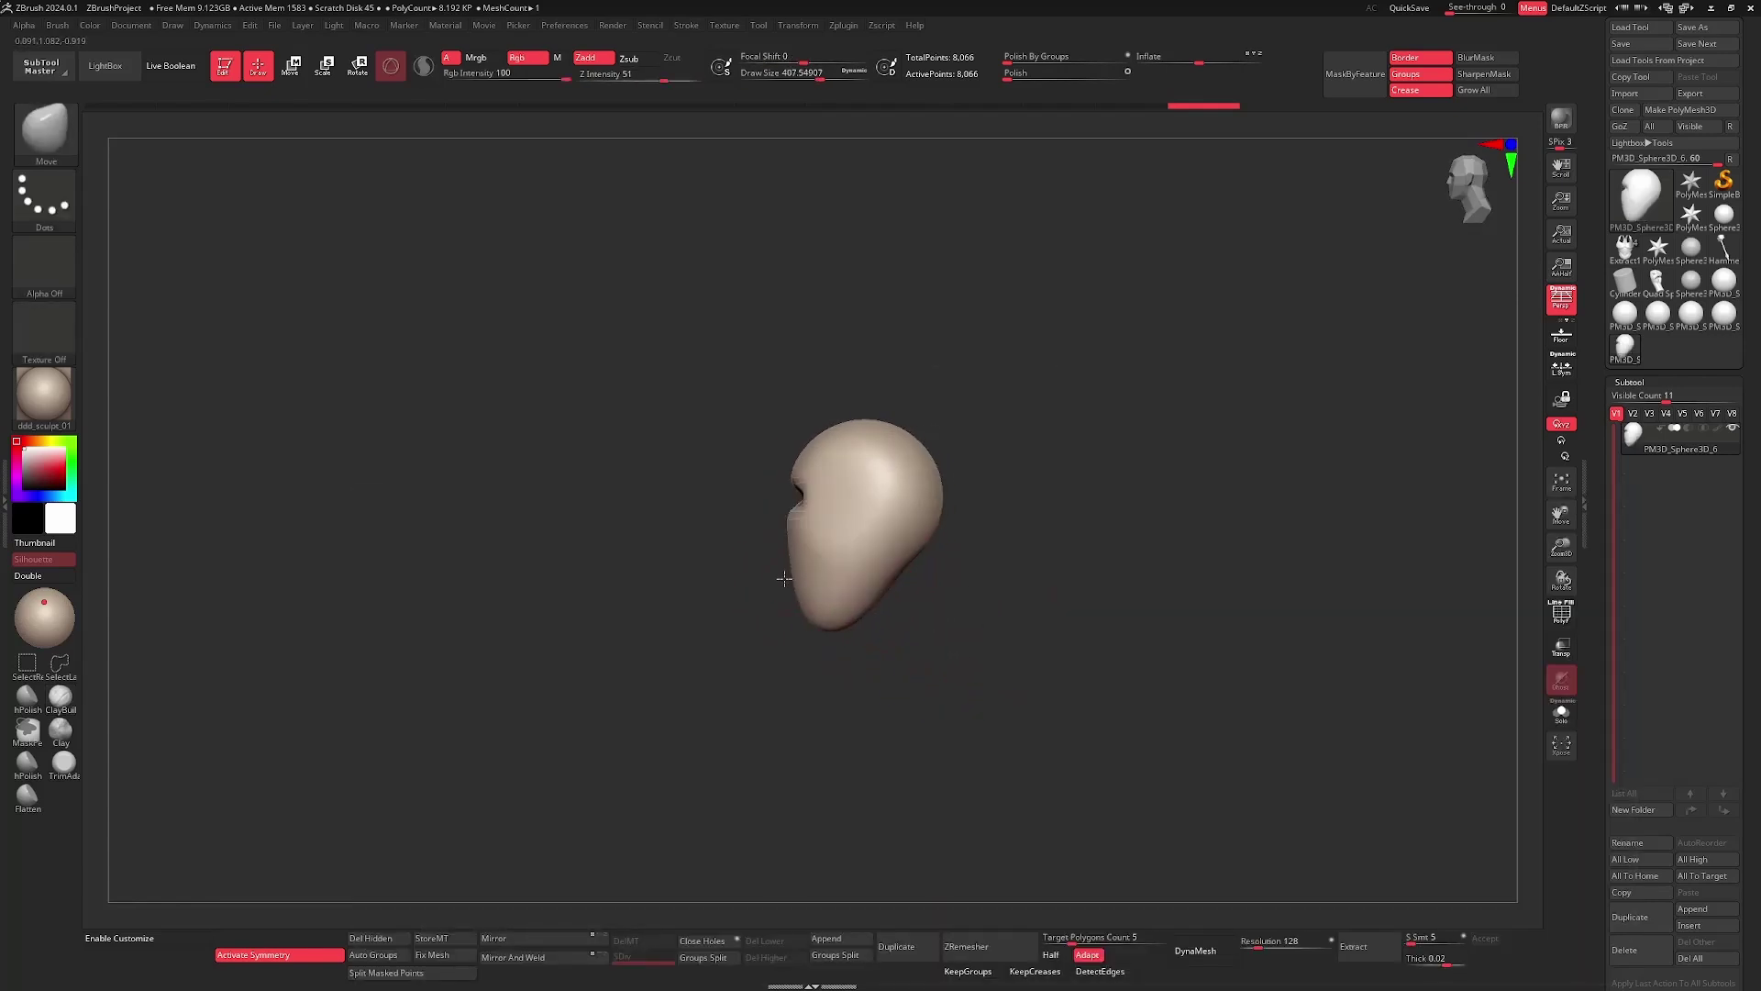
pyautogui.keyDown('shift'); pyautogui.moveTo(776, 605); pyautogui.dragTo(838, 606); pyautogui.keyUp('shift')
# - Widen the lower jaw and shape the chin with a smaller Move brush
pyautogui.moveTo(1008, 617)
pyautogui.mouseDown()
pyautogui.moveTo(1187, 621)
pyautogui.moveTo(1089, 617)
pyautogui.moveTo(1092, 682)
pyautogui.moveTo(1177, 630)
pyautogui.moveTo(1129, 618)
pyautogui.moveTo(1144, 638)
pyautogui.moveTo(1128, 605)
pyautogui.moveTo(1140, 633)
pyautogui.moveTo(1055, 615)
pyautogui.moveTo(1061, 641)
pyautogui.moveTo(1112, 641)
pyautogui.moveTo(1018, 637)
pyautogui.moveTo(961, 608)
pyautogui.moveTo(1031, 649)
pyautogui.moveTo(924, 621)
pyautogui.moveTo(936, 673)
pyautogui.moveTo(1010, 684)
pyautogui.mouseUp()
pyautogui.moveTo(944, 621); pyautogui.dragTo(936, 615)
pyautogui.press('[')
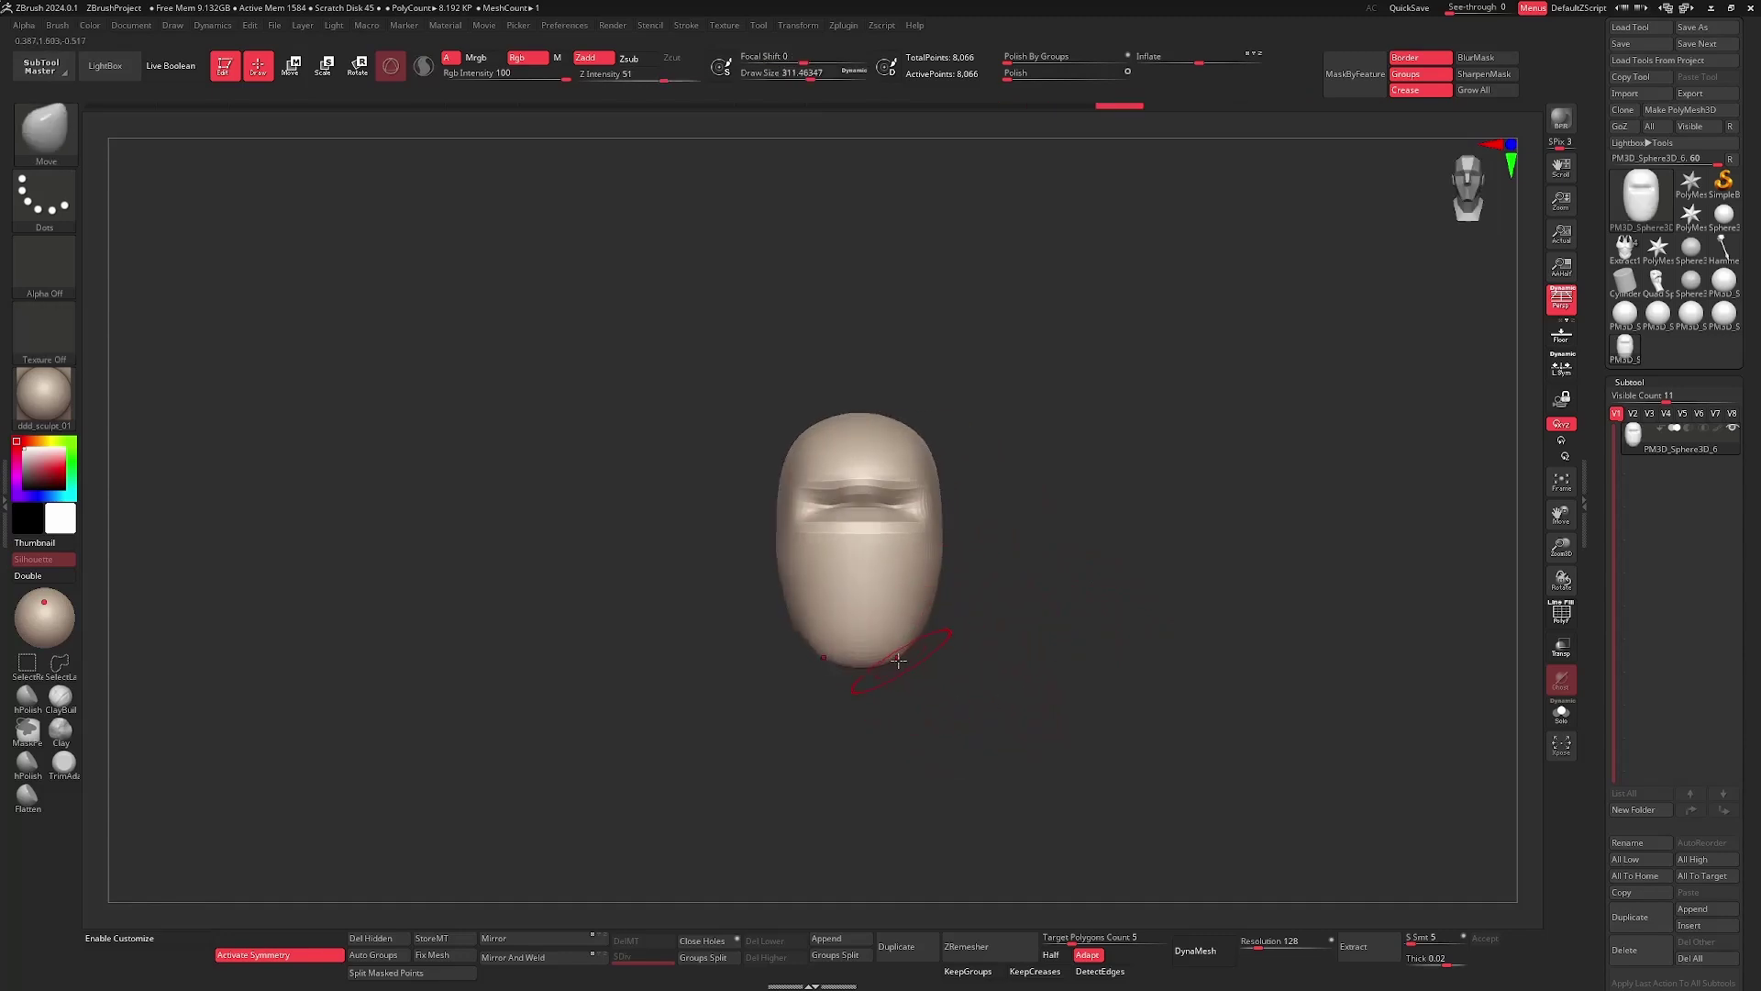
pyautogui.moveTo(894, 662); pyautogui.dragTo(903, 665)
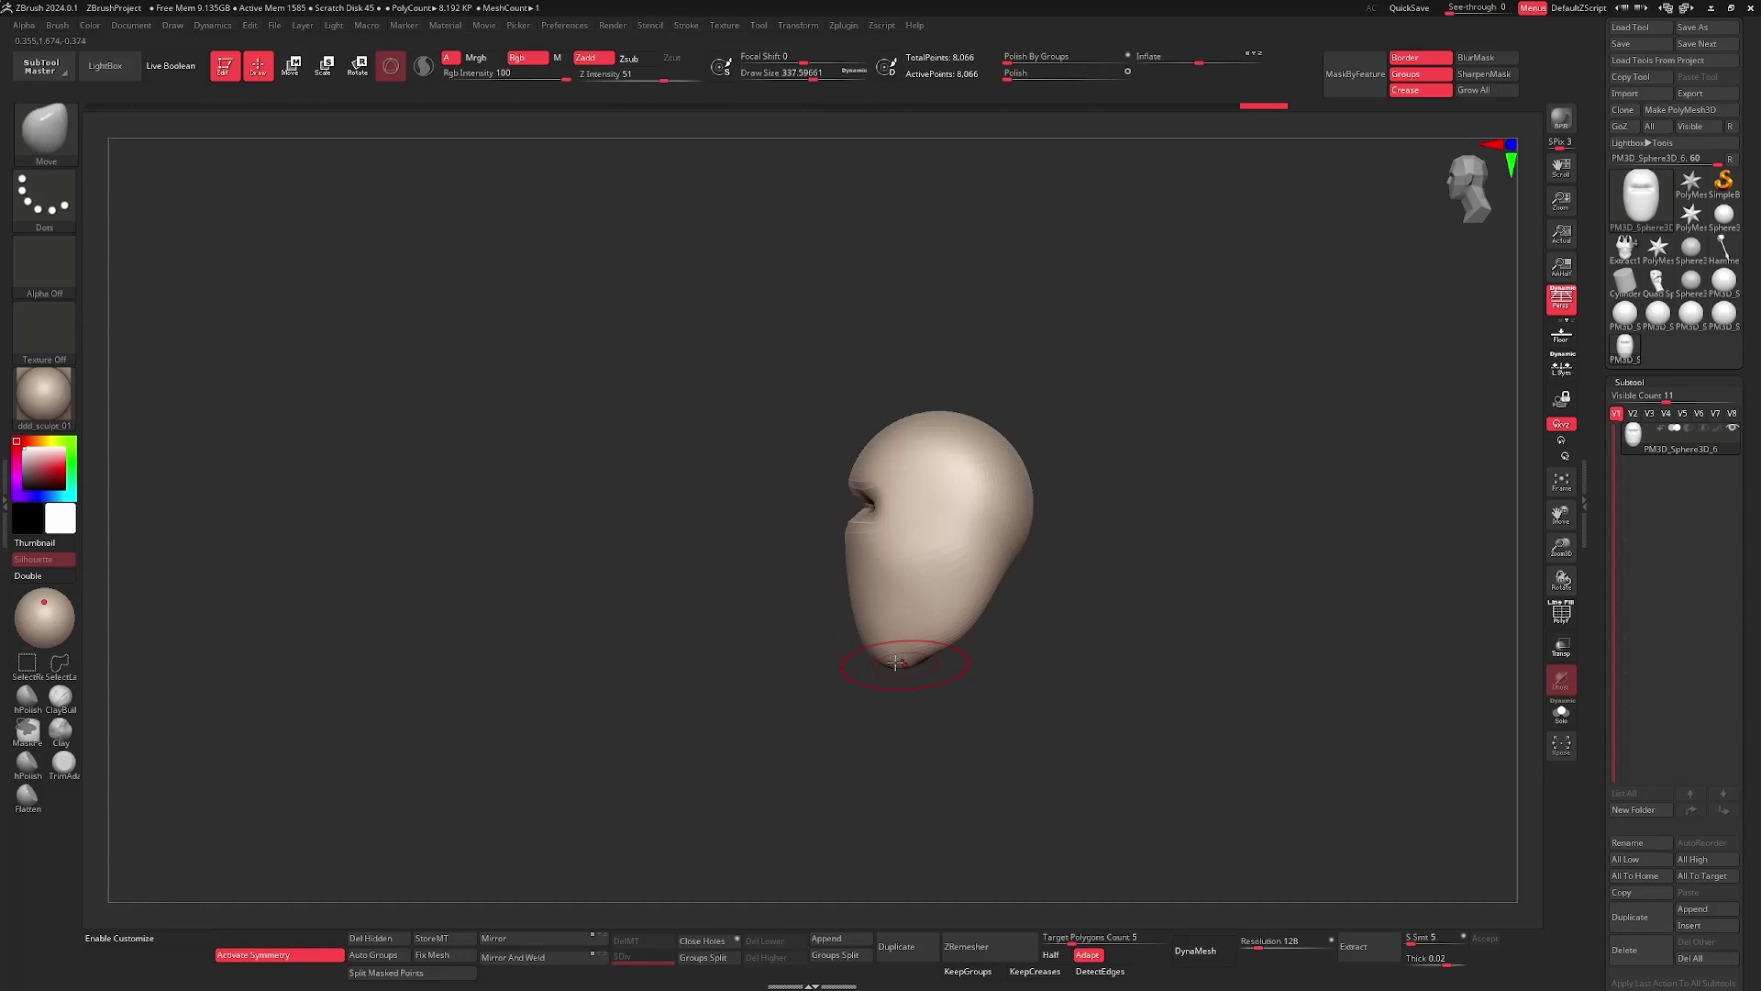
pyautogui.moveTo(1041, 636); pyautogui.dragTo(1030, 622)
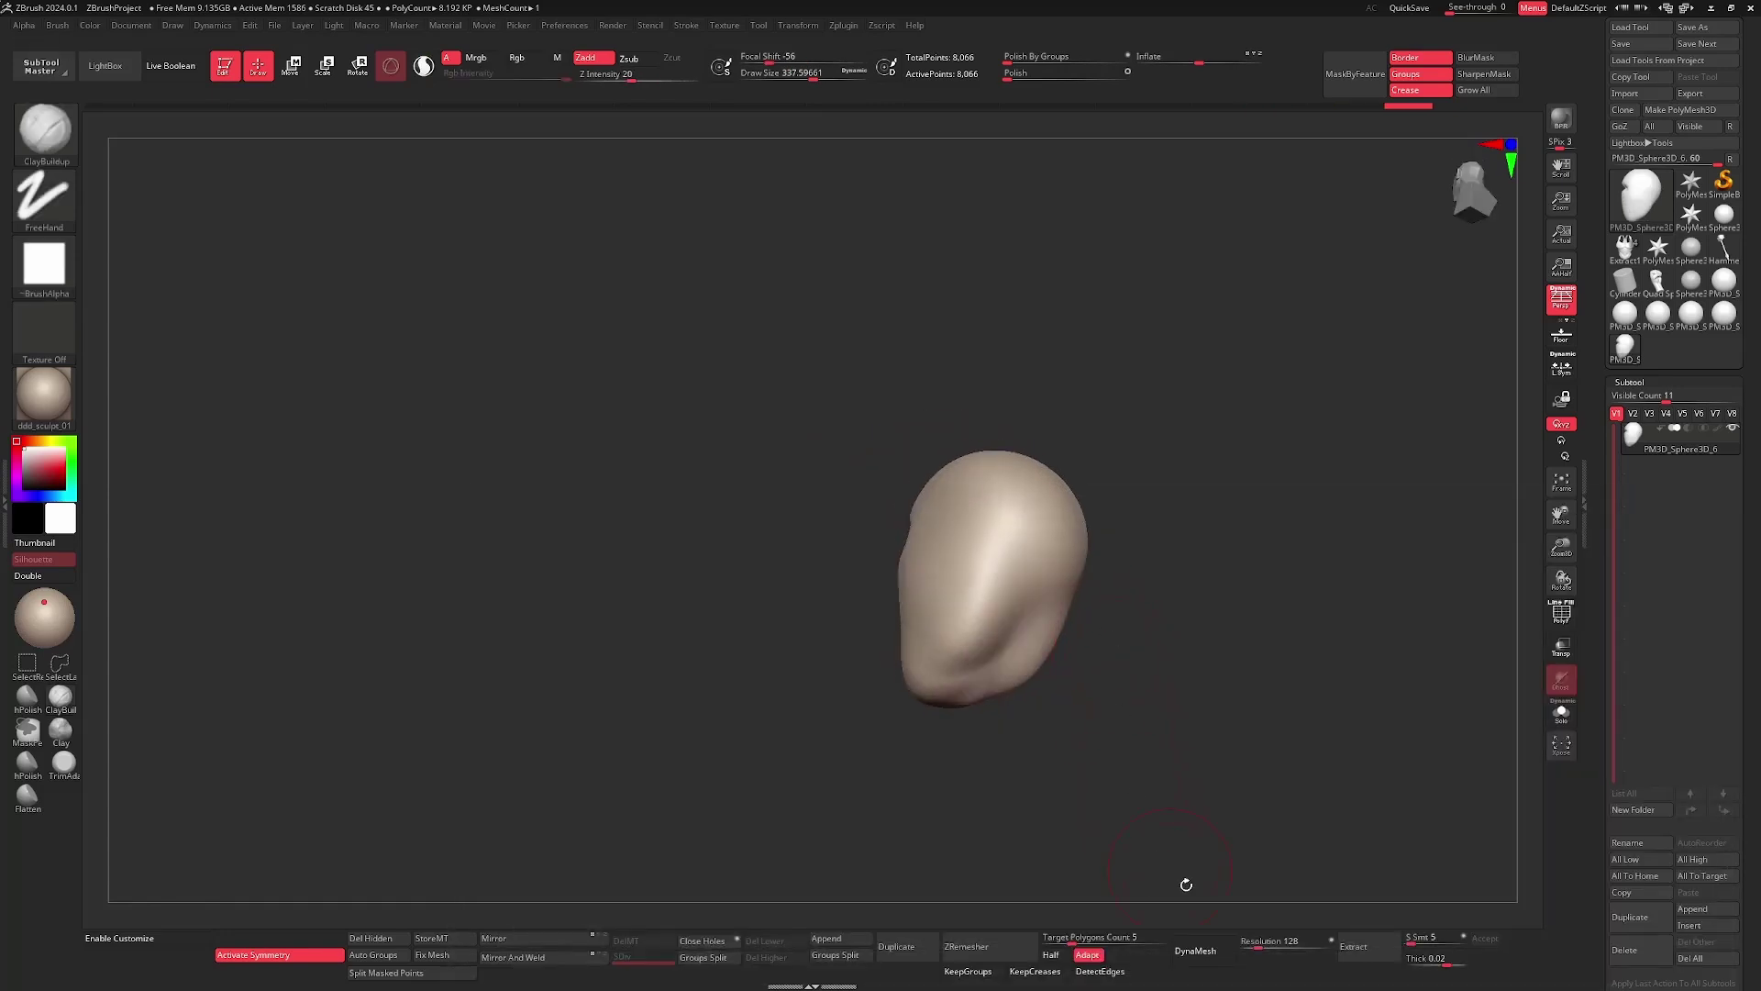
# - Remesh the head with DynaMesh at resolution 128 and build up the neck base behind the jaw with ClayBuildup
pyautogui.keyDown('ctrl'); pyautogui.moveTo(1183, 883); pyautogui.dragTo(1189, 886); pyautogui.keyUp('ctrl')
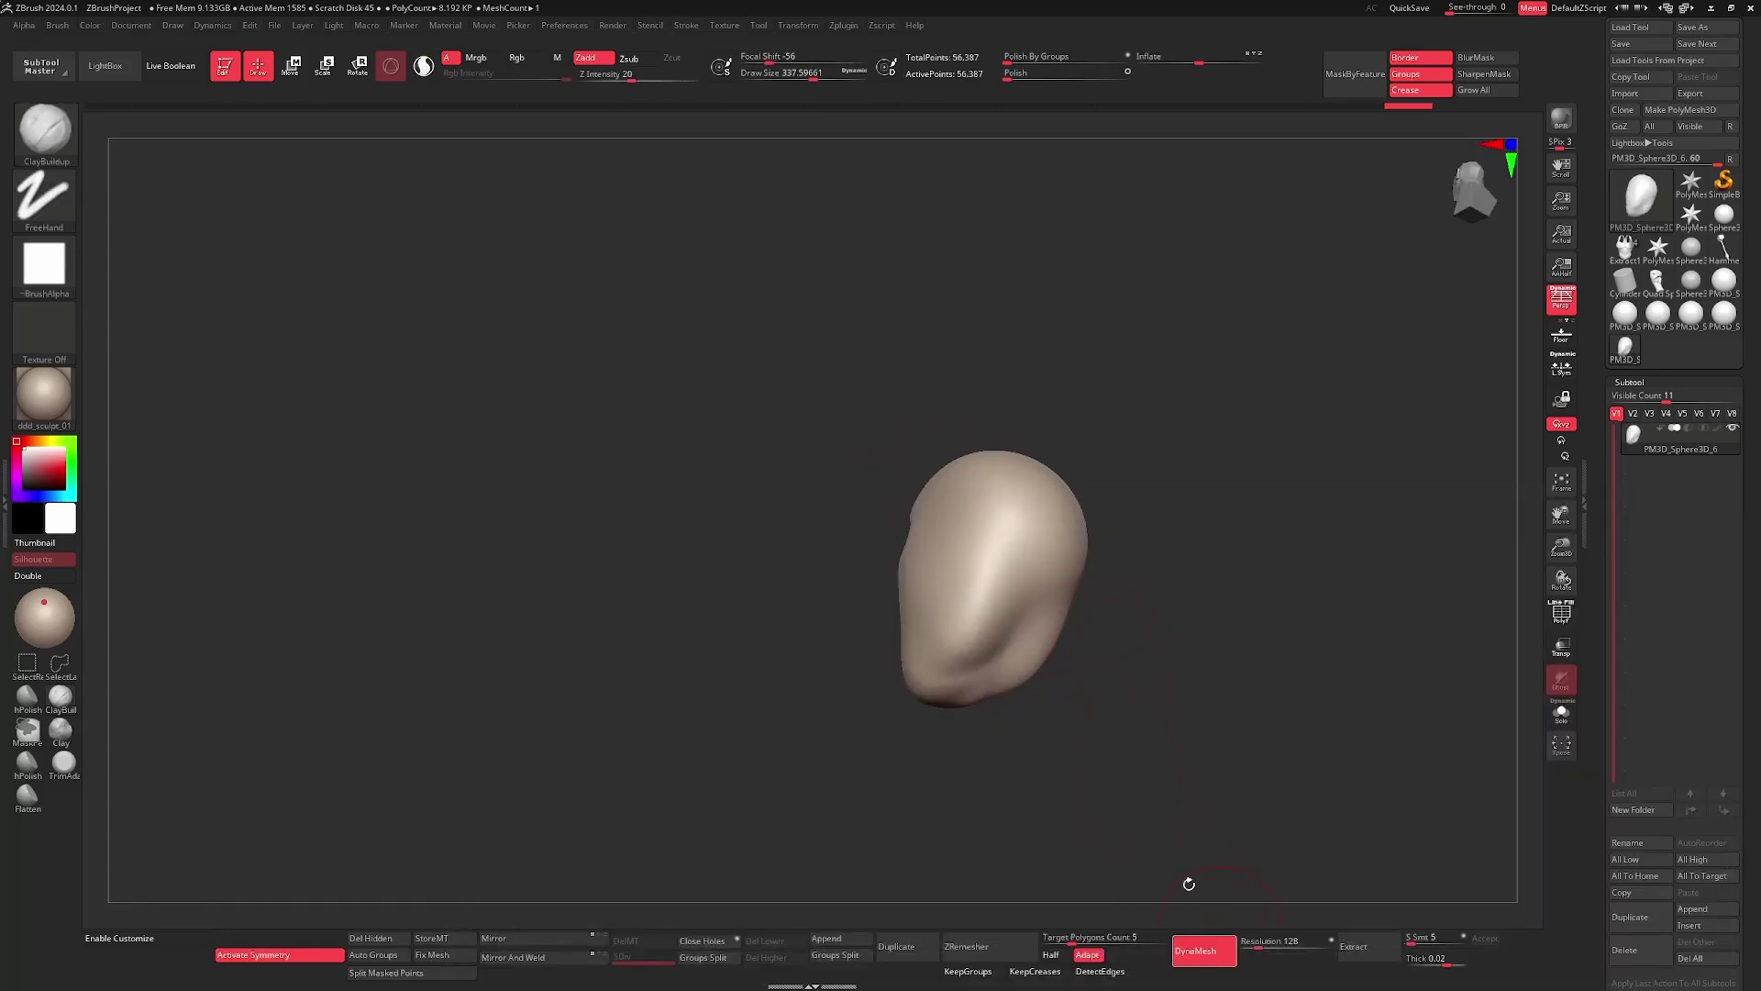
pyautogui.press('s')
pyautogui.moveTo(1115, 708); pyautogui.dragTo(1109, 707)
pyautogui.moveTo(1109, 708)
pyautogui.mouseDown()
pyautogui.moveTo(1041, 617)
pyautogui.moveTo(1063, 630)
pyautogui.mouseUp()
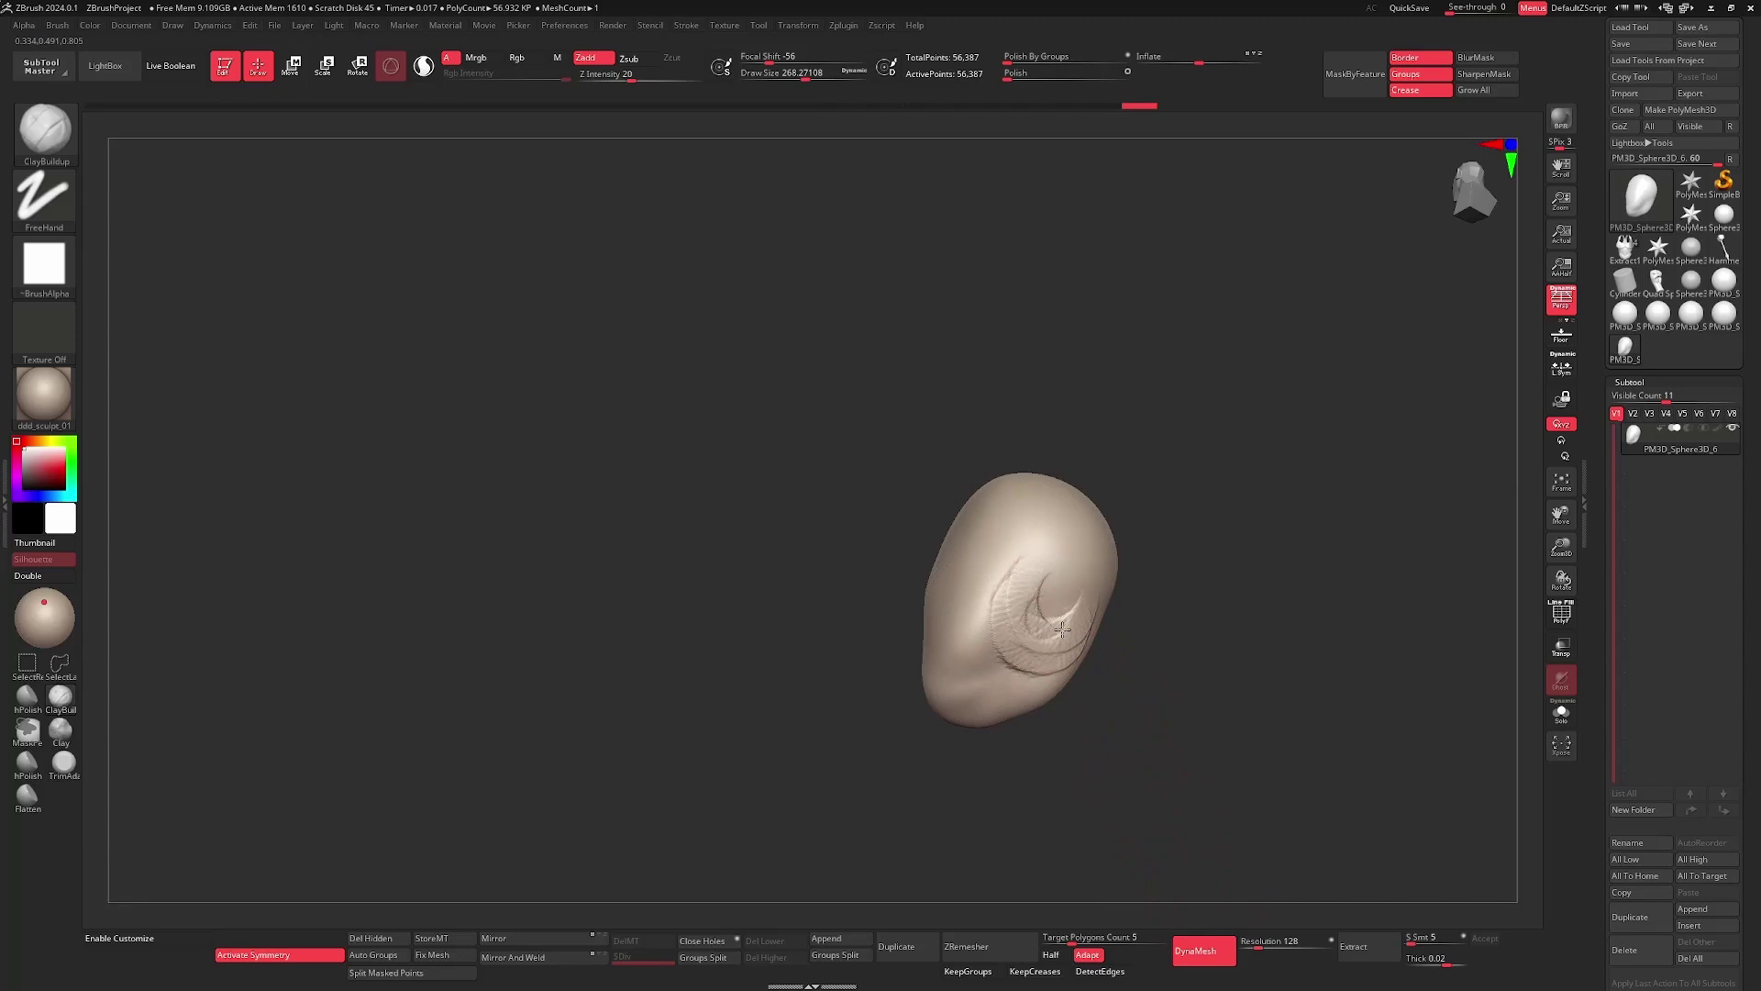
pyautogui.moveTo(1181, 598)
pyautogui.mouseDown()
pyautogui.moveTo(1237, 656)
pyautogui.moveTo(1070, 671)
pyautogui.mouseUp()
pyautogui.press('s')
pyautogui.moveTo(1083, 669)
pyautogui.mouseDown()
pyautogui.moveTo(940, 629)
pyautogui.moveTo(974, 649)
pyautogui.moveTo(987, 597)
pyautogui.mouseUp()
pyautogui.moveTo(1181, 597)
pyautogui.mouseDown()
pyautogui.moveTo(1212, 651)
pyautogui.moveTo(1160, 668)
pyautogui.moveTo(1135, 583)
pyautogui.moveTo(1112, 590)
pyautogui.mouseUp()
pyautogui.moveTo(941, 557)
pyautogui.keyDown('alt'); pyautogui.mouseDown()
pyautogui.moveTo(1105, 575)
pyautogui.moveTo(1077, 609)
pyautogui.moveTo(1061, 535)
pyautogui.moveTo(1058, 578)
pyautogui.moveTo(1013, 538)
pyautogui.mouseUp(); pyautogui.keyUp('alt')
pyautogui.press('s')
# - Pull the brow down over the eye groove symmetrically with an enlarged Move brush
pyautogui.press('b')
pyautogui.press('m')
pyautogui.press('v')
pyautogui.press('s')
pyautogui.moveTo(912, 445); pyautogui.dragTo(913, 494)
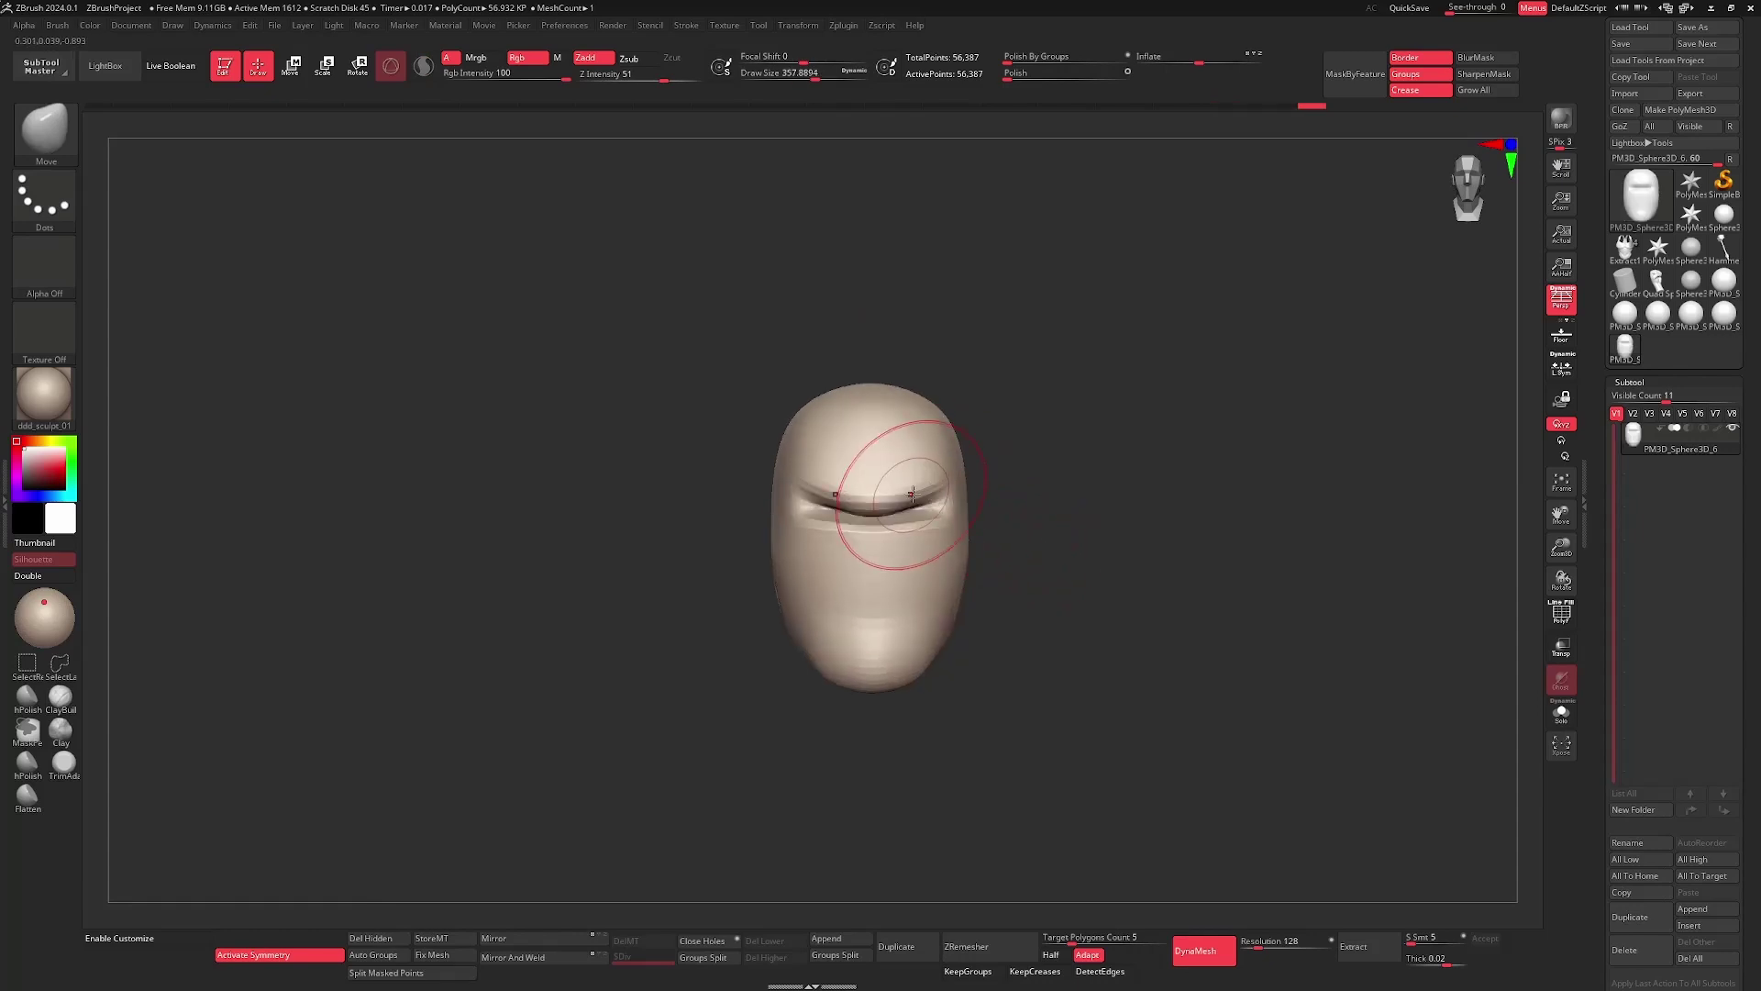
# - Add ClayBuildup strokes to define the side planes of the forehead and the jaw and neck area
pyautogui.moveTo(1129, 555)
pyautogui.mouseDown()
pyautogui.moveTo(1022, 566)
pyautogui.moveTo(954, 549)
pyautogui.mouseUp()
pyautogui.press('b')
pyautogui.press('c')
pyautogui.press('b')
pyautogui.moveTo(839, 555)
pyautogui.mouseDown()
pyautogui.moveTo(912, 527)
pyautogui.moveTo(942, 492)
pyautogui.moveTo(876, 514)
pyautogui.mouseUp()
pyautogui.moveTo(1210, 536); pyautogui.dragTo(1101, 551)
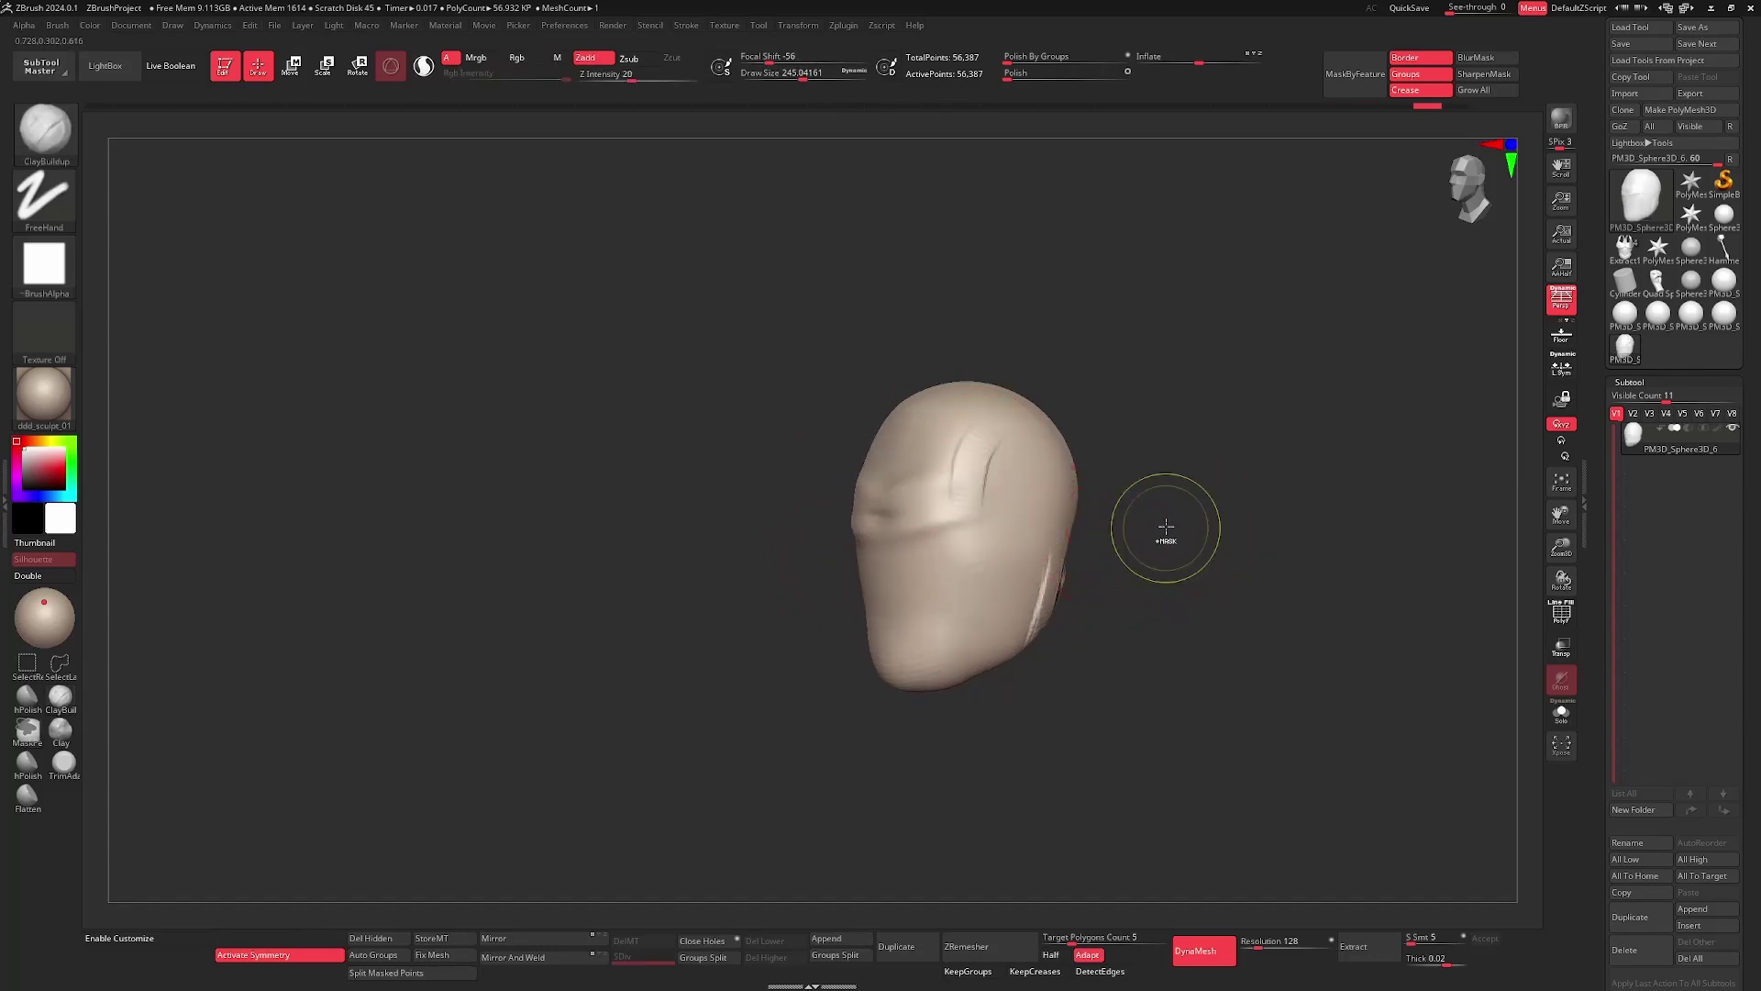
pyautogui.moveTo(1164, 514); pyautogui.dragTo(1152, 536)
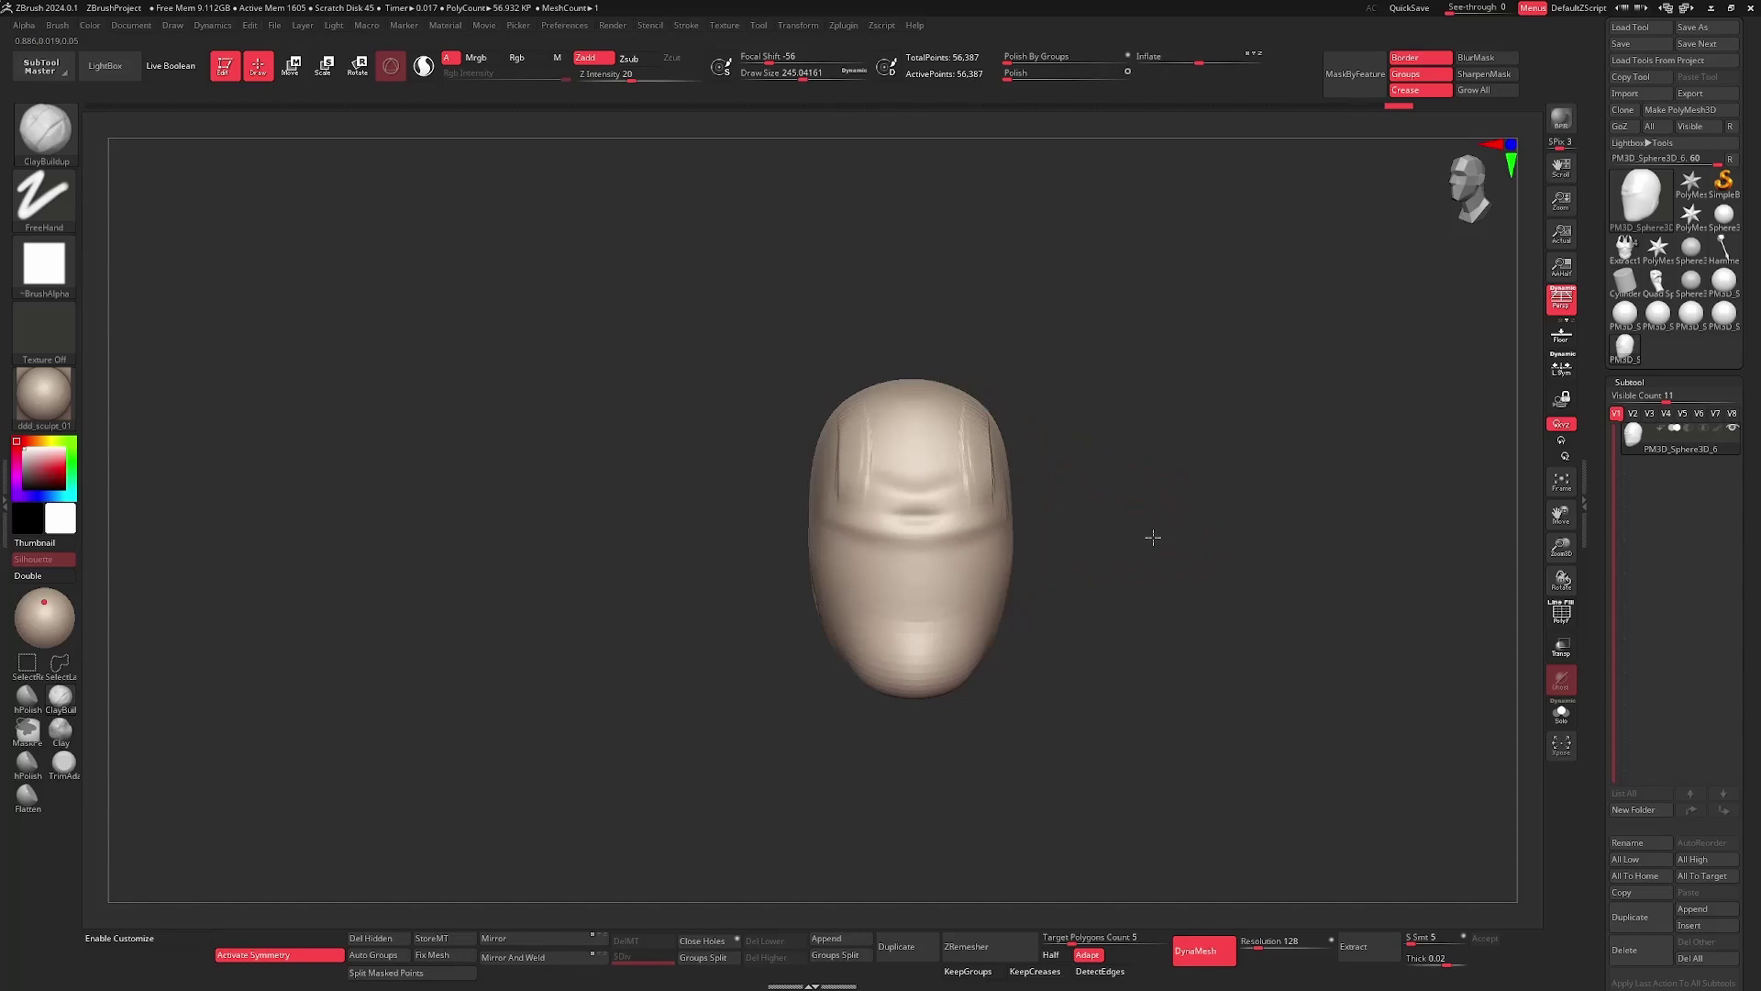
# - Build up the cheekbones and chin with ClayBuildup and refresh the DynaMesh
pyautogui.press('s')
pyautogui.moveTo(1004, 547); pyautogui.dragTo(1015, 546)
pyautogui.moveTo(862, 503); pyautogui.dragTo(917, 536)
pyautogui.press('s')
pyautogui.moveTo(941, 609); pyautogui.dragTo(930, 609)
pyautogui.moveTo(917, 667); pyautogui.dragTo(891, 668)
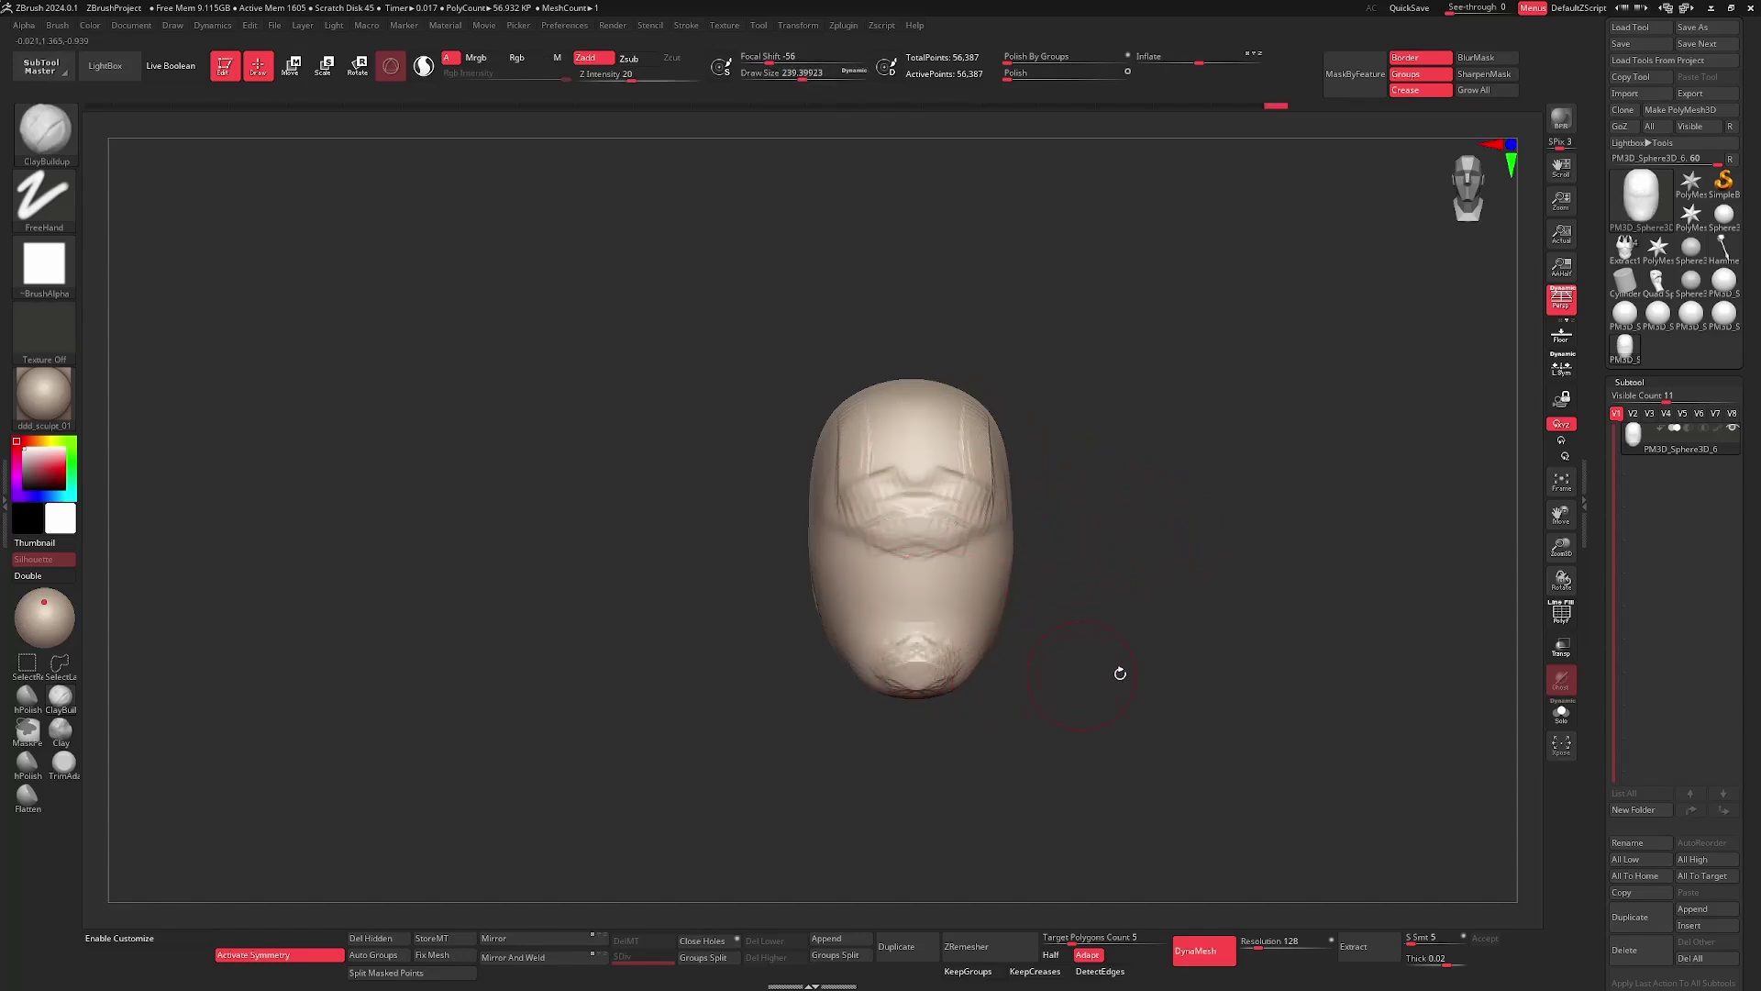
pyautogui.moveTo(1121, 674); pyautogui.dragTo(1113, 724)
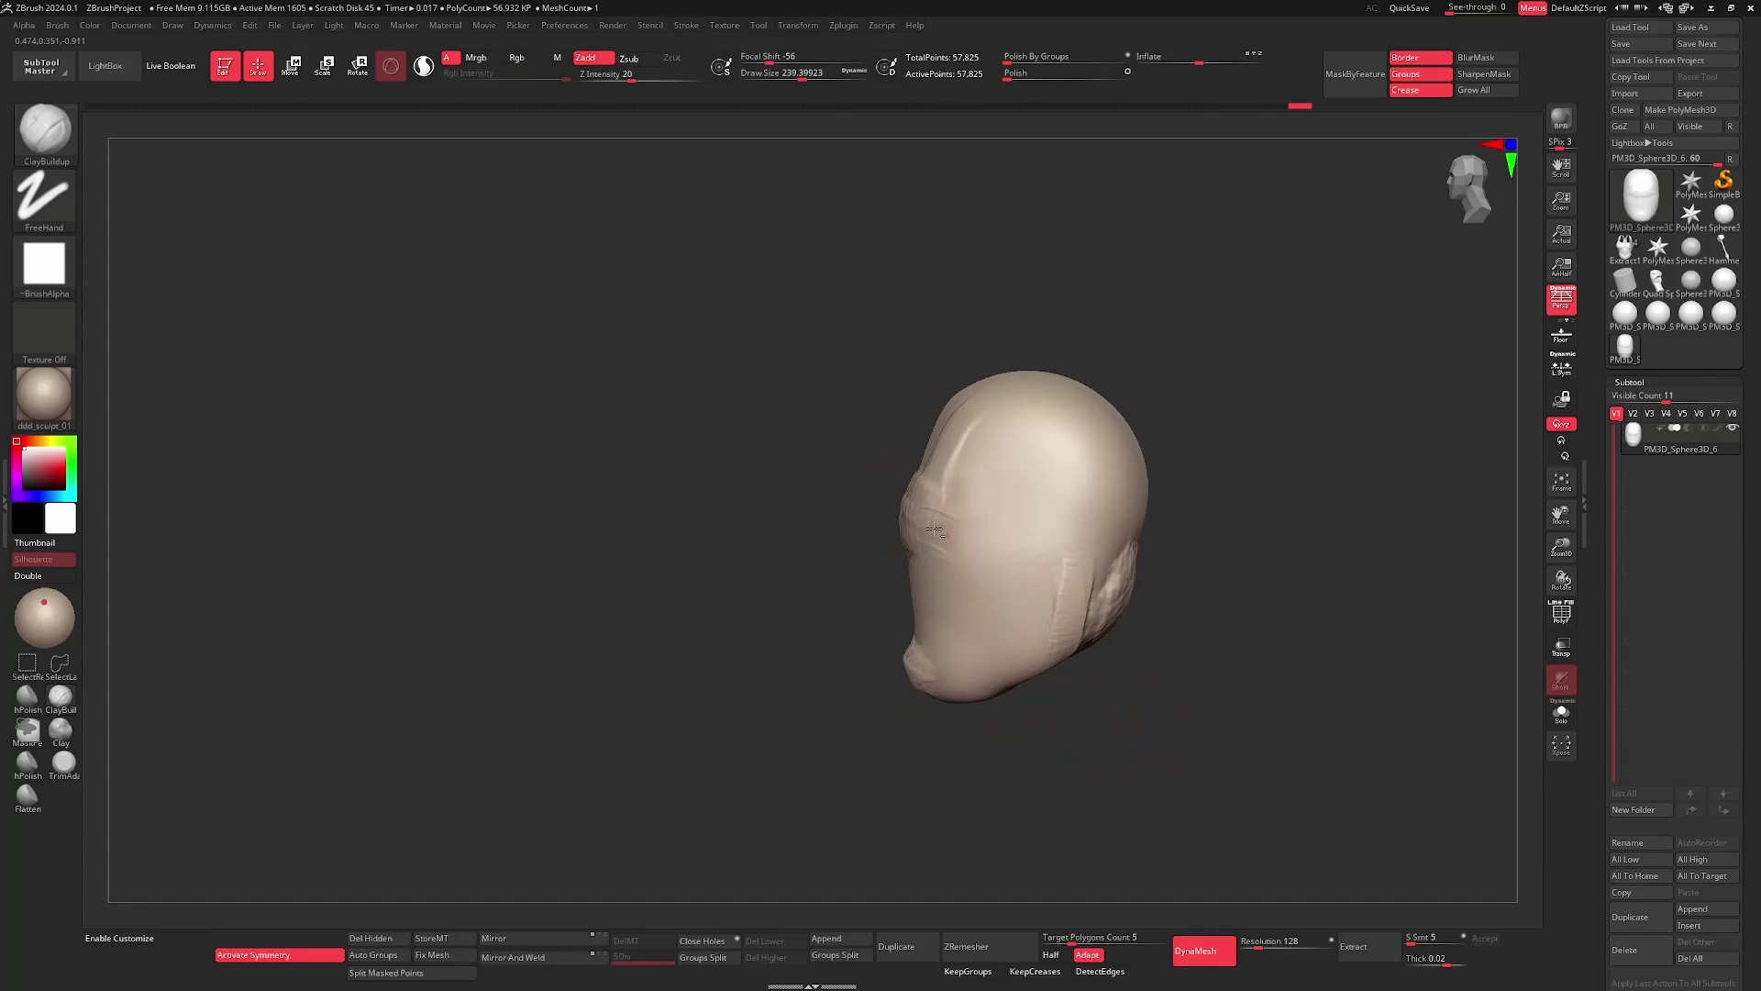
pyautogui.moveTo(868, 550); pyautogui.dragTo(946, 515)
# - Round the rear corners of the cranium from above with the Move brush
pyautogui.moveTo(1102, 527)
pyautogui.mouseDown()
pyautogui.moveTo(1175, 523)
pyautogui.moveTo(1160, 492)
pyautogui.moveTo(1180, 621)
pyautogui.moveTo(1064, 524)
pyautogui.mouseUp()
pyautogui.press('b')
pyautogui.press('m')
pyautogui.press('v')
pyautogui.press('s')
pyautogui.moveTo(946, 379)
pyautogui.mouseDown()
pyautogui.moveTo(963, 379)
pyautogui.moveTo(928, 360)
pyautogui.mouseUp()
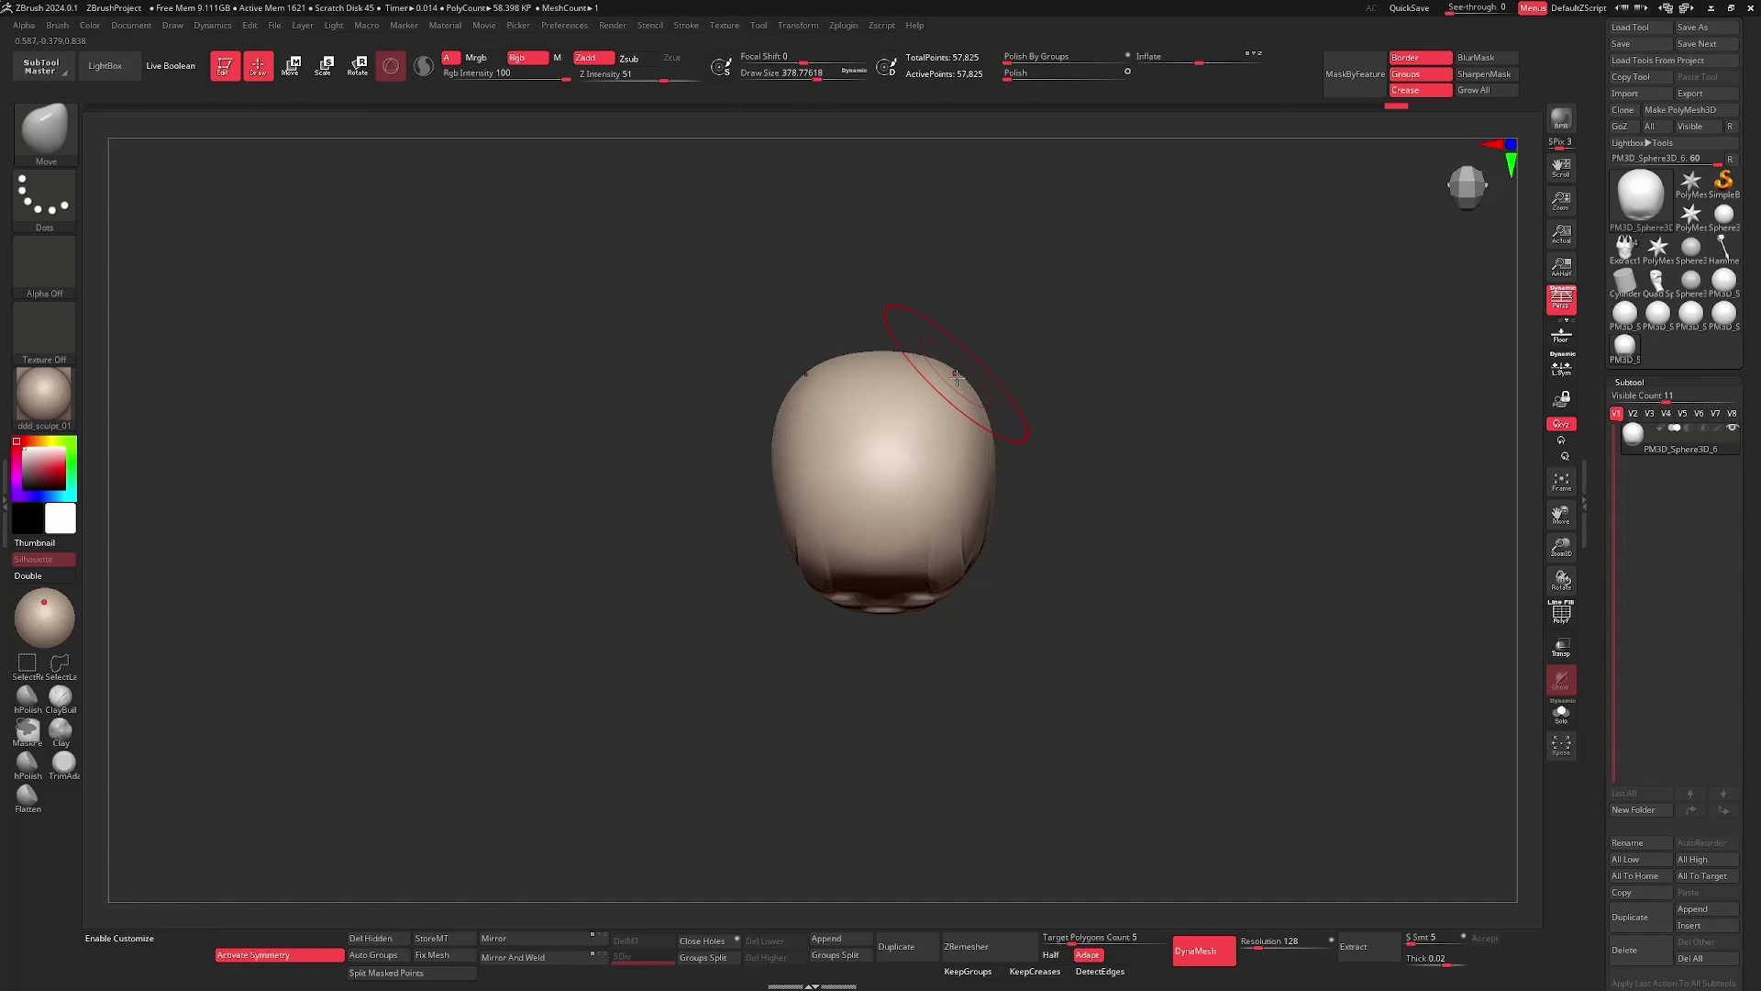
pyautogui.moveTo(1029, 580); pyautogui.dragTo(1044, 579)
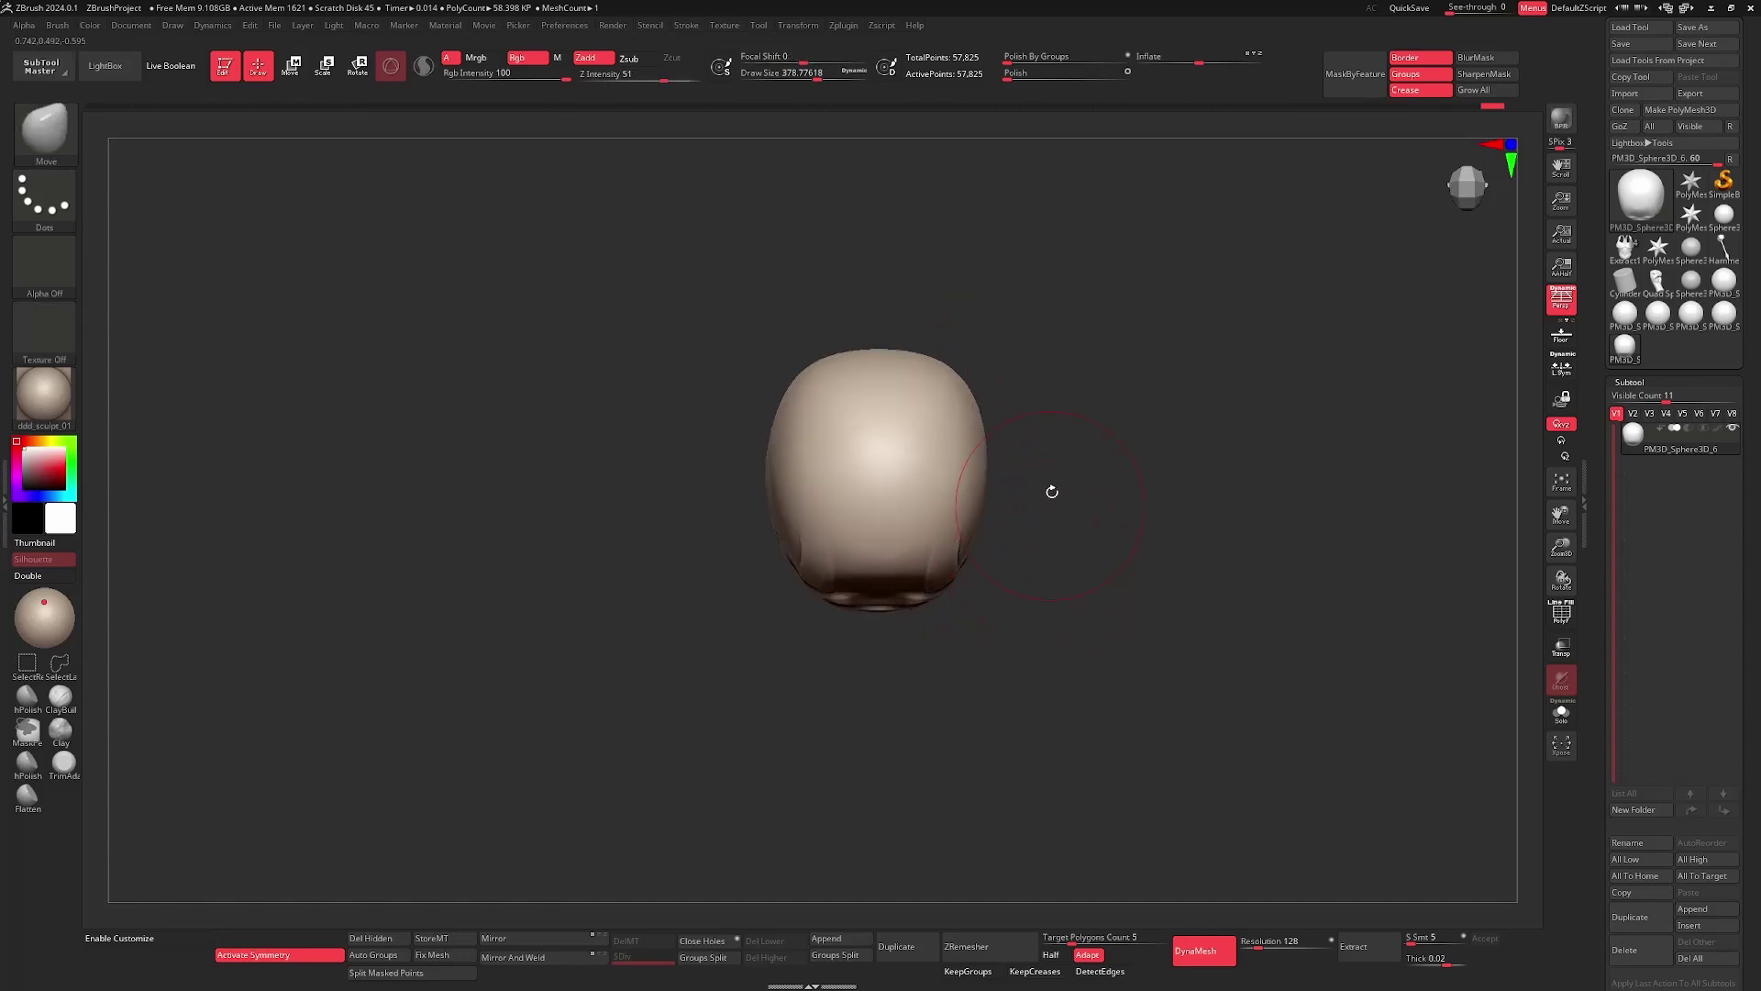
# - Pull the back of the skull slightly outward and refine the cranium's contour with the Move brush
pyautogui.keyDown('alt'); pyautogui.moveTo(1017, 451); pyautogui.dragTo(1020, 509); pyautogui.keyUp('alt')
pyautogui.press('s')
pyautogui.moveTo(910, 413); pyautogui.dragTo(908, 401)
pyautogui.press('s')
pyautogui.moveTo(936, 467); pyautogui.dragTo(944, 467)
pyautogui.moveTo(1092, 505); pyautogui.dragTo(981, 505)
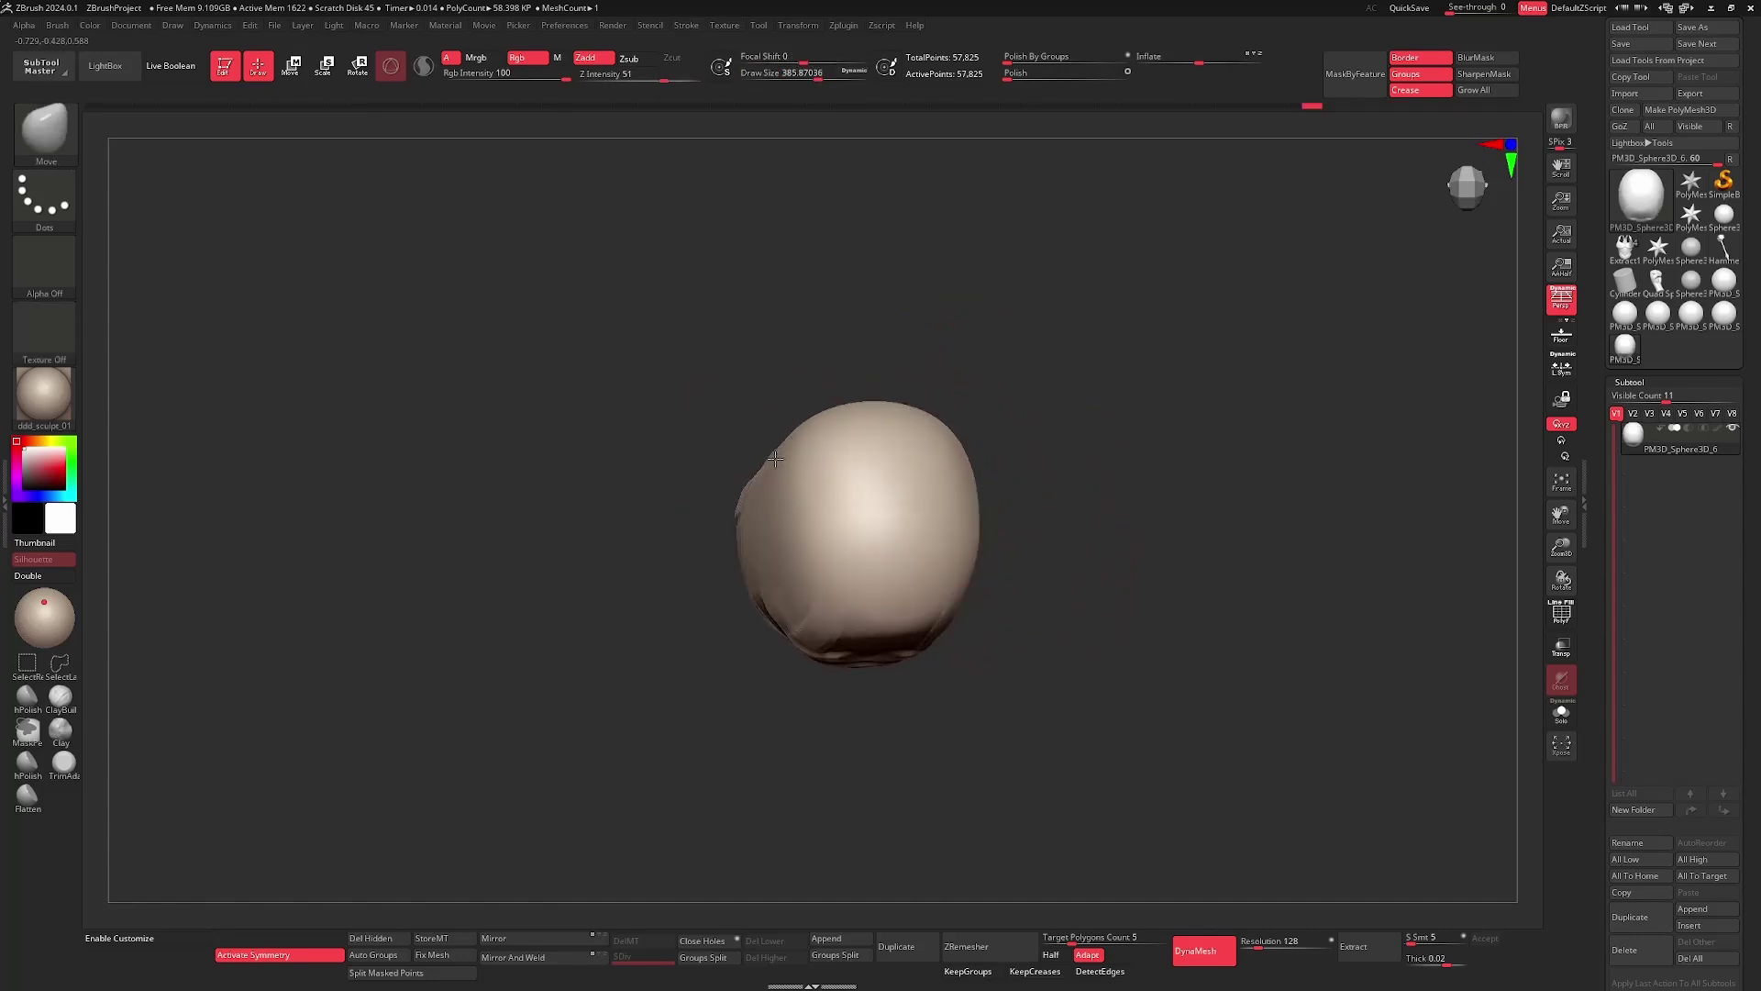
pyautogui.moveTo(787, 460); pyautogui.dragTo(778, 452)
pyautogui.moveTo(1014, 496)
pyautogui.keyDown('shift'); pyautogui.mouseDown()
pyautogui.moveTo(1159, 519)
pyautogui.moveTo(1120, 590)
pyautogui.moveTo(1057, 602)
pyautogui.moveTo(920, 538)
pyautogui.mouseUp(); pyautogui.keyUp('shift')
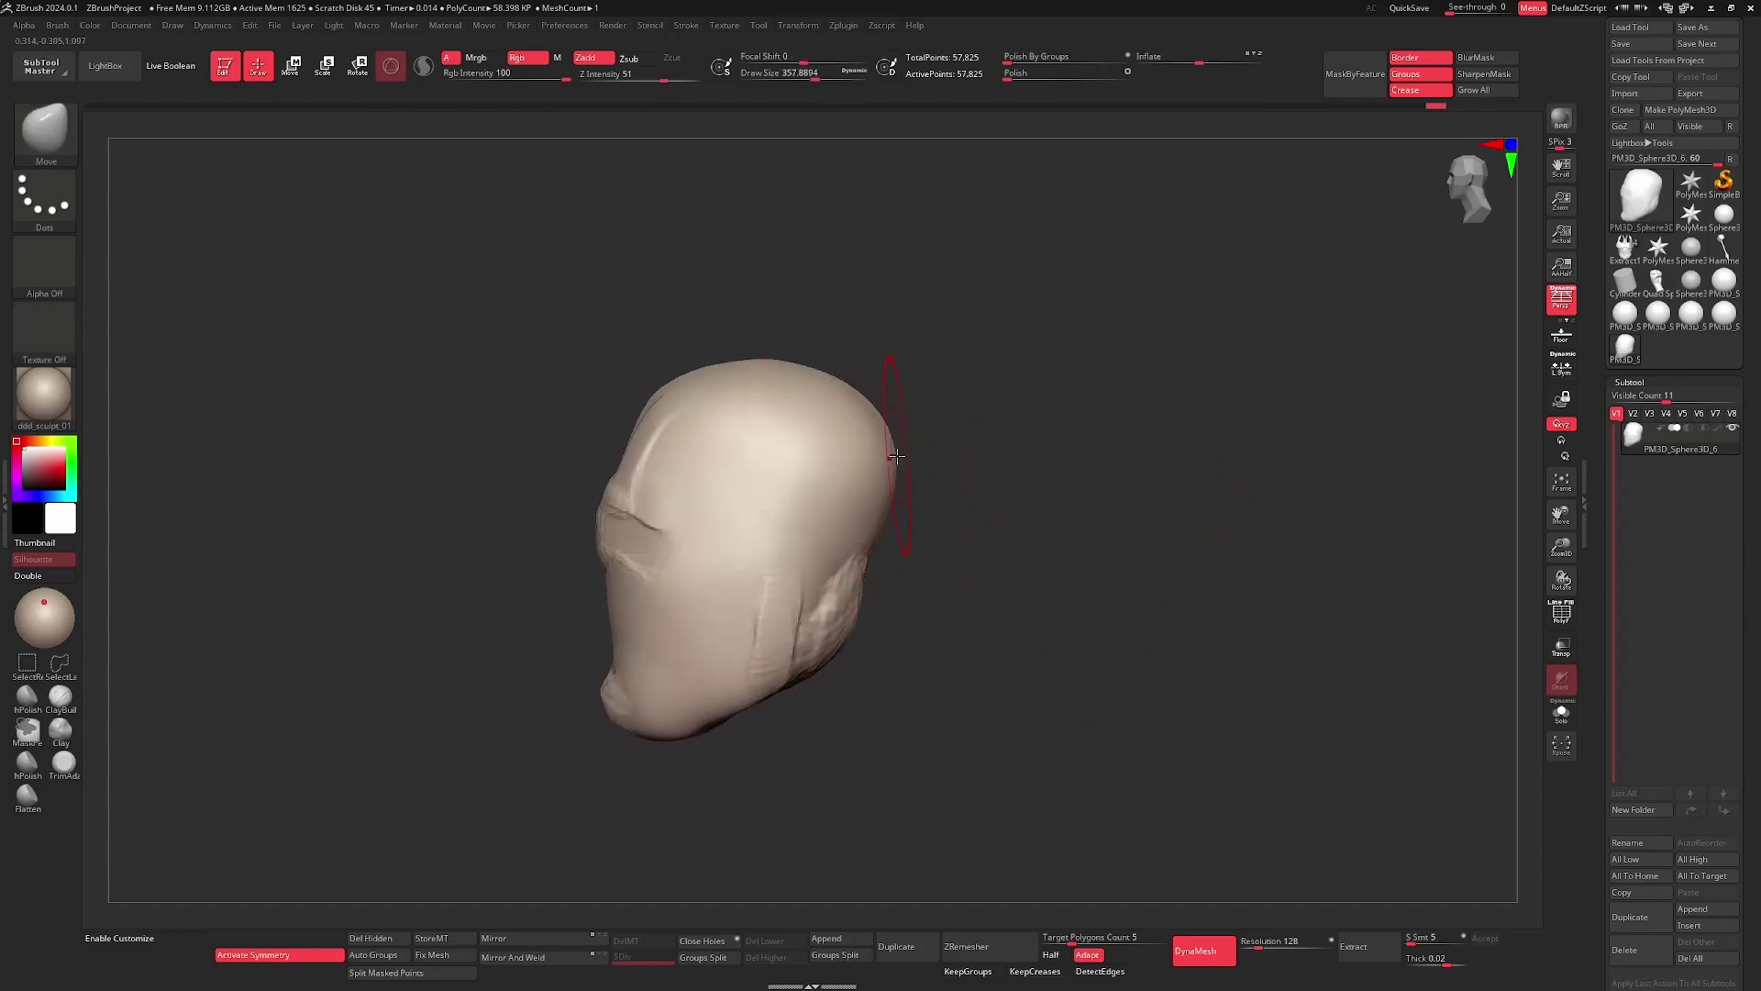
# - Carve the cheek line running down toward the jaw with the DamStandard brush
pyautogui.moveTo(1027, 590); pyautogui.dragTo(1069, 547)
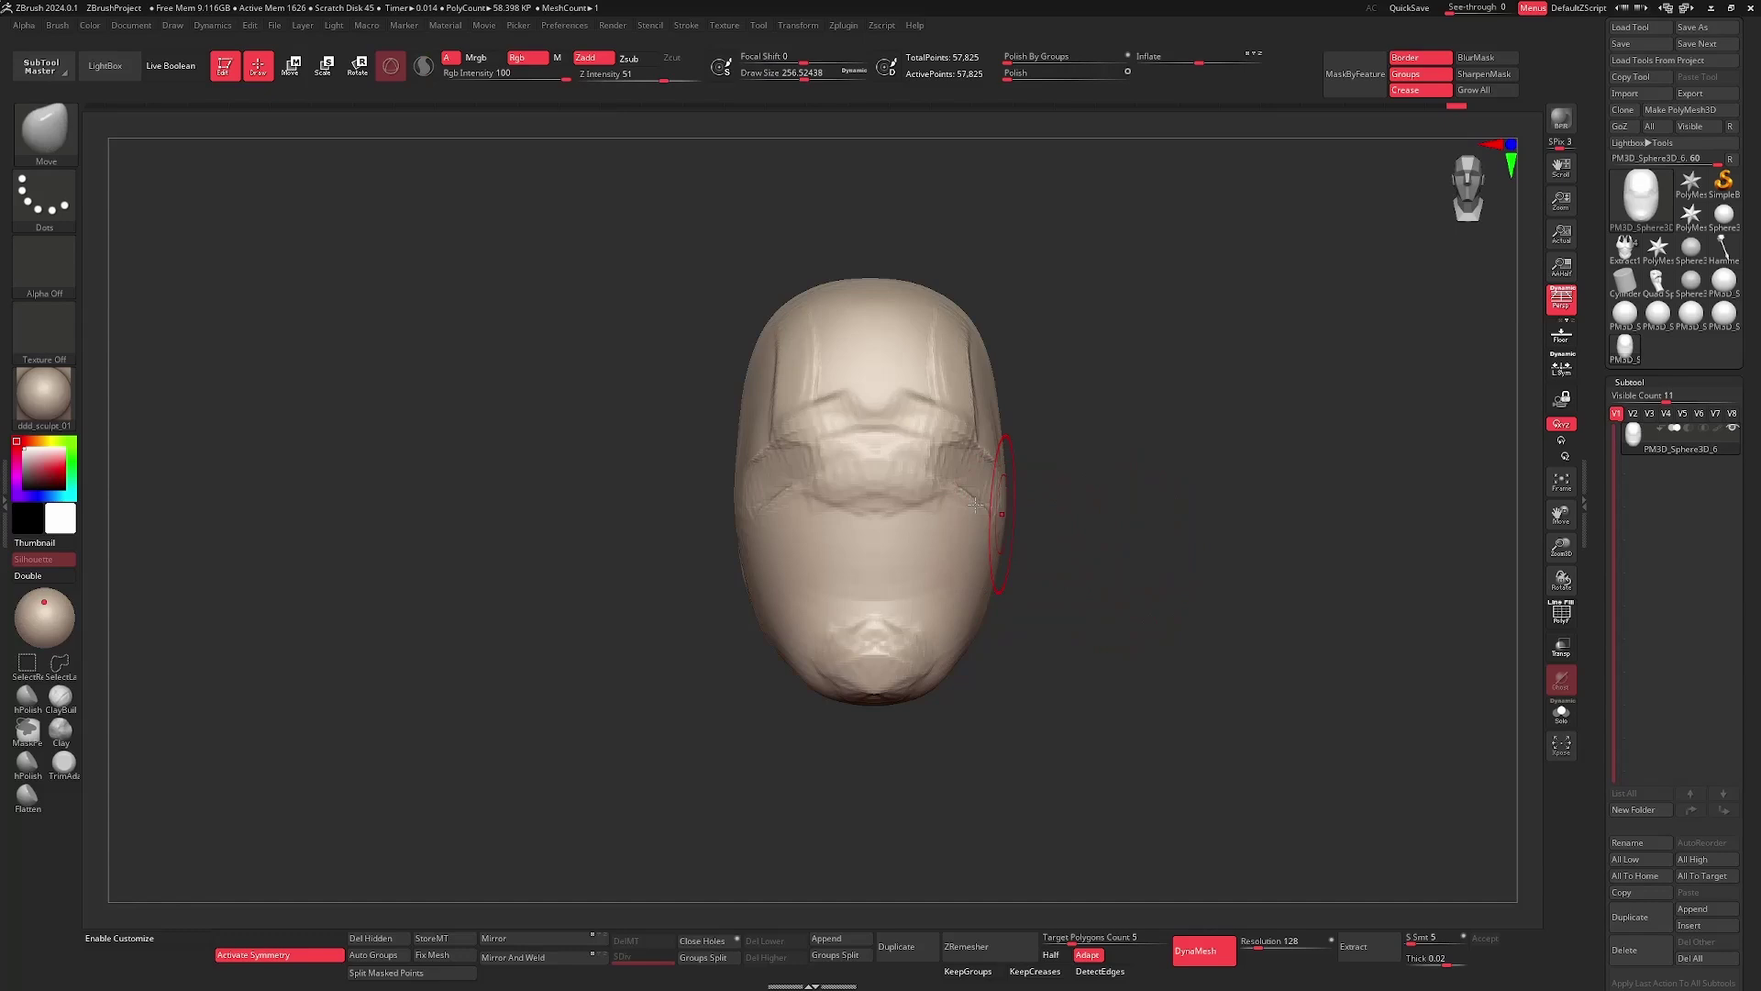
pyautogui.press('b')
pyautogui.press('d')
pyautogui.press('s')
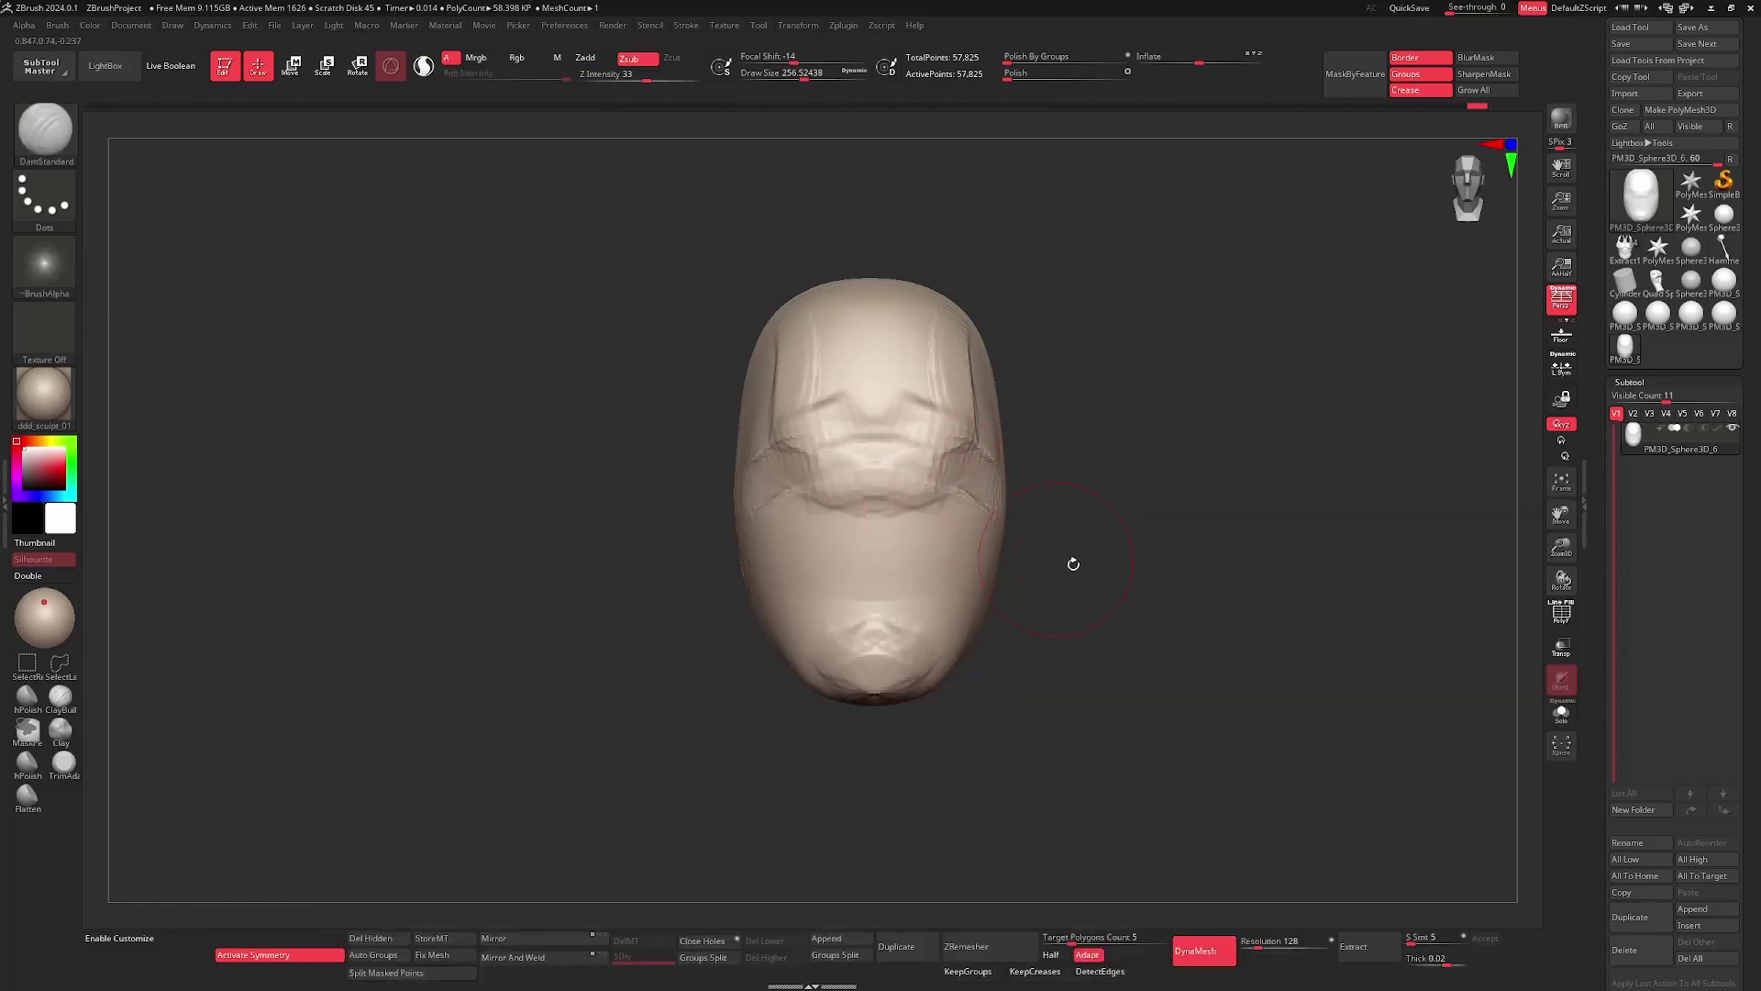
pyautogui.moveTo(1074, 563); pyautogui.dragTo(945, 629)
pyautogui.moveTo(1175, 670)
pyautogui.mouseDown()
pyautogui.moveTo(1152, 728)
pyautogui.moveTo(1156, 574)
pyautogui.moveTo(1184, 582)
pyautogui.moveTo(1146, 587)
pyautogui.mouseUp()
# - Build up the cheek planes with ClayBuildup and smooth the middle of the face
pyautogui.press('b')
pyautogui.press('c')
pyautogui.press('b')
pyautogui.press('s')
pyautogui.moveTo(1022, 520); pyautogui.dragTo(991, 529)
pyautogui.moveTo(1109, 565); pyautogui.dragTo(1085, 576)
pyautogui.moveTo(972, 488); pyautogui.dragTo(1100, 622)
pyautogui.keyDown('shift'); pyautogui.moveTo(934, 444); pyautogui.dragTo(924, 503); pyautogui.keyUp('shift')
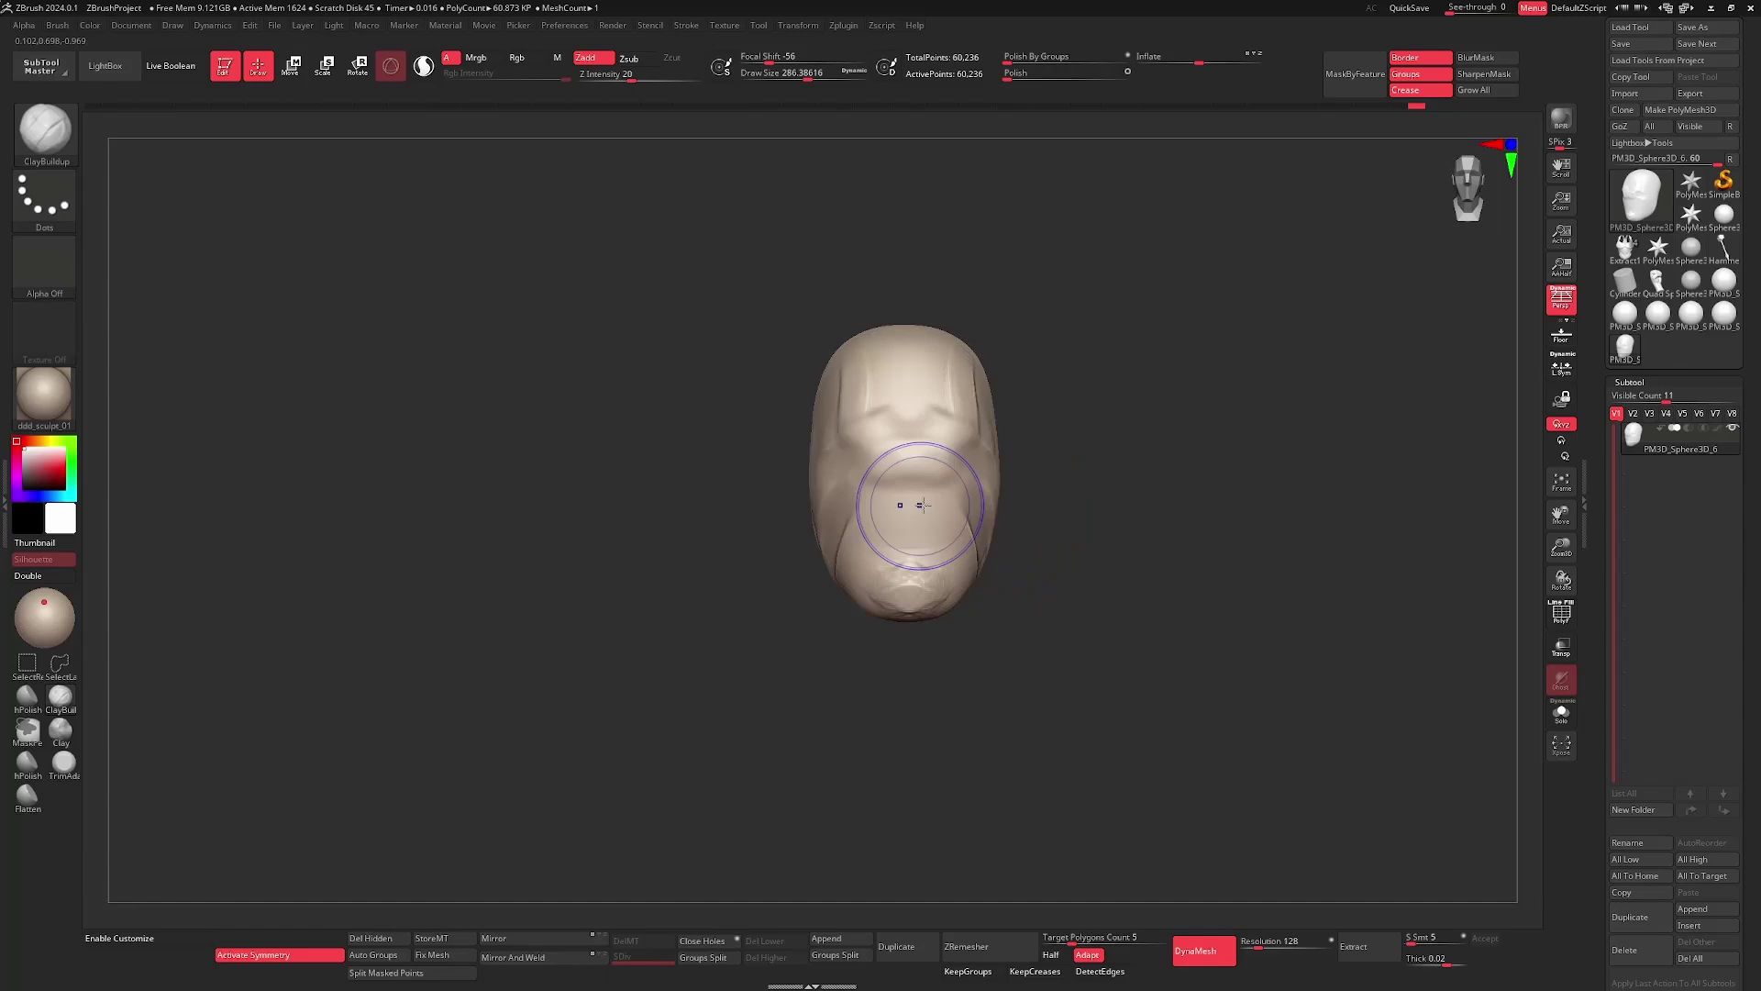
# - Rewind the undo history from the sculpted head to the original sphere
pyautogui.moveTo(1242, 621); pyautogui.dragTo(1207, 595)
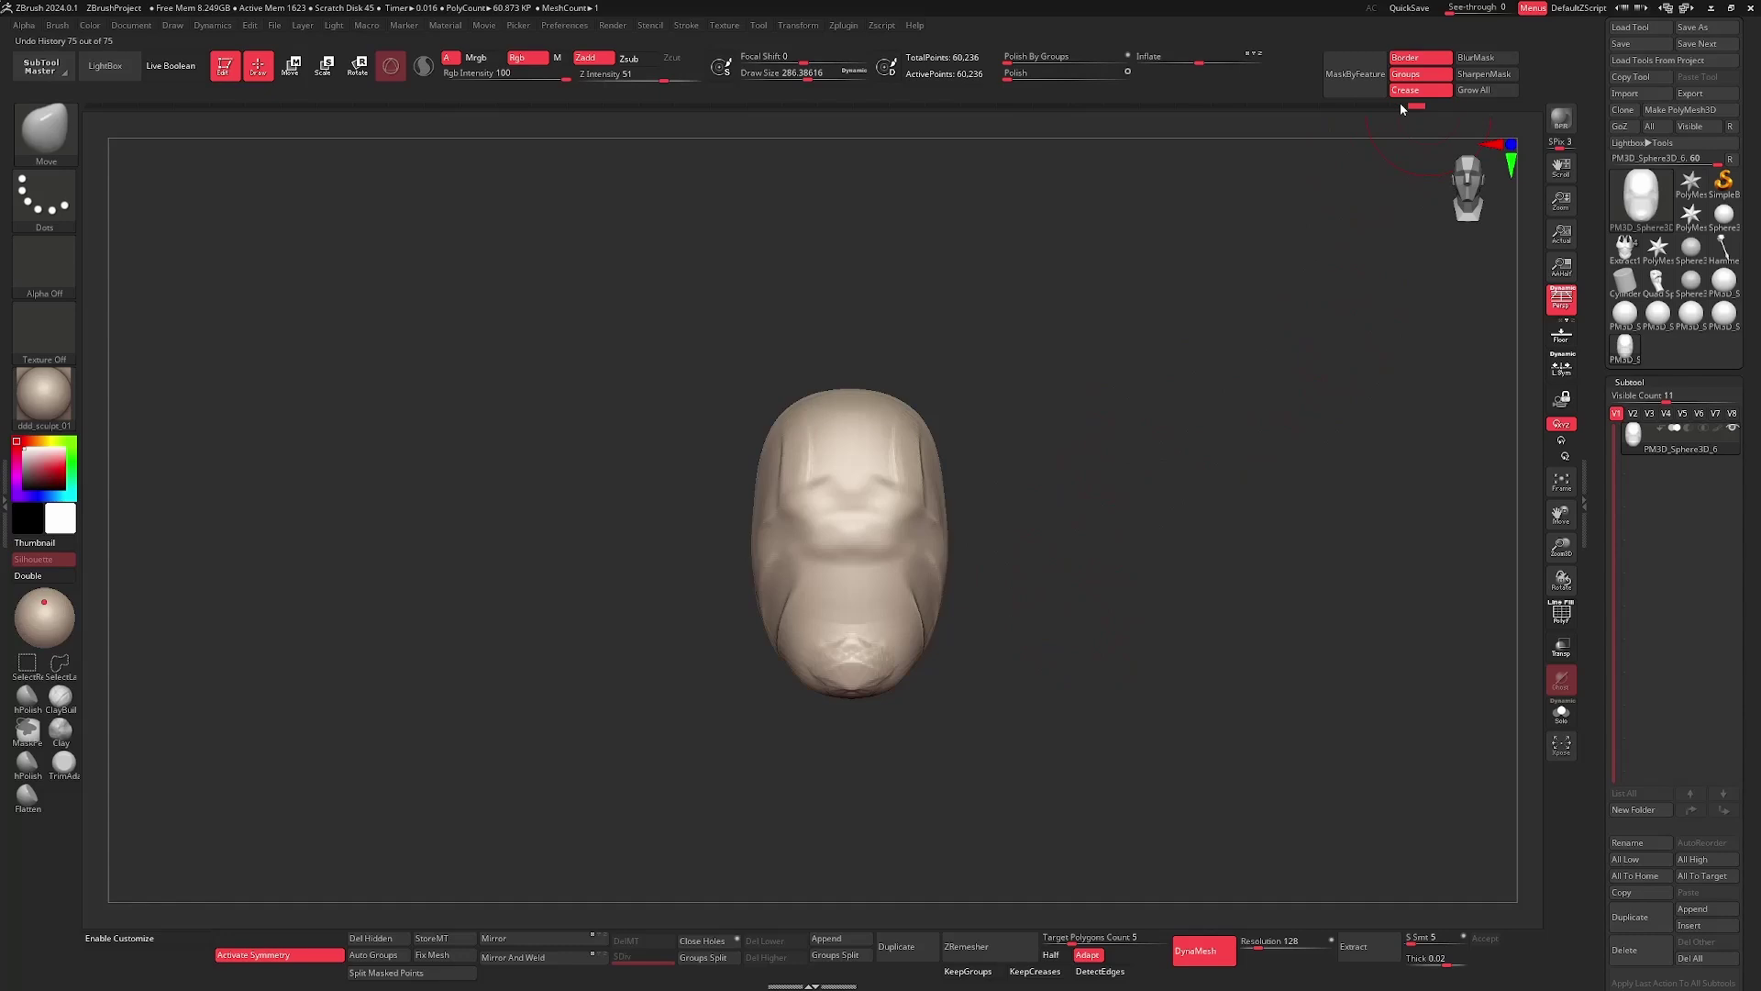
pyautogui.moveTo(1400, 102)
pyautogui.mouseDown()
pyautogui.moveTo(773, 156)
pyautogui.moveTo(93, 167)
pyautogui.mouseUp()
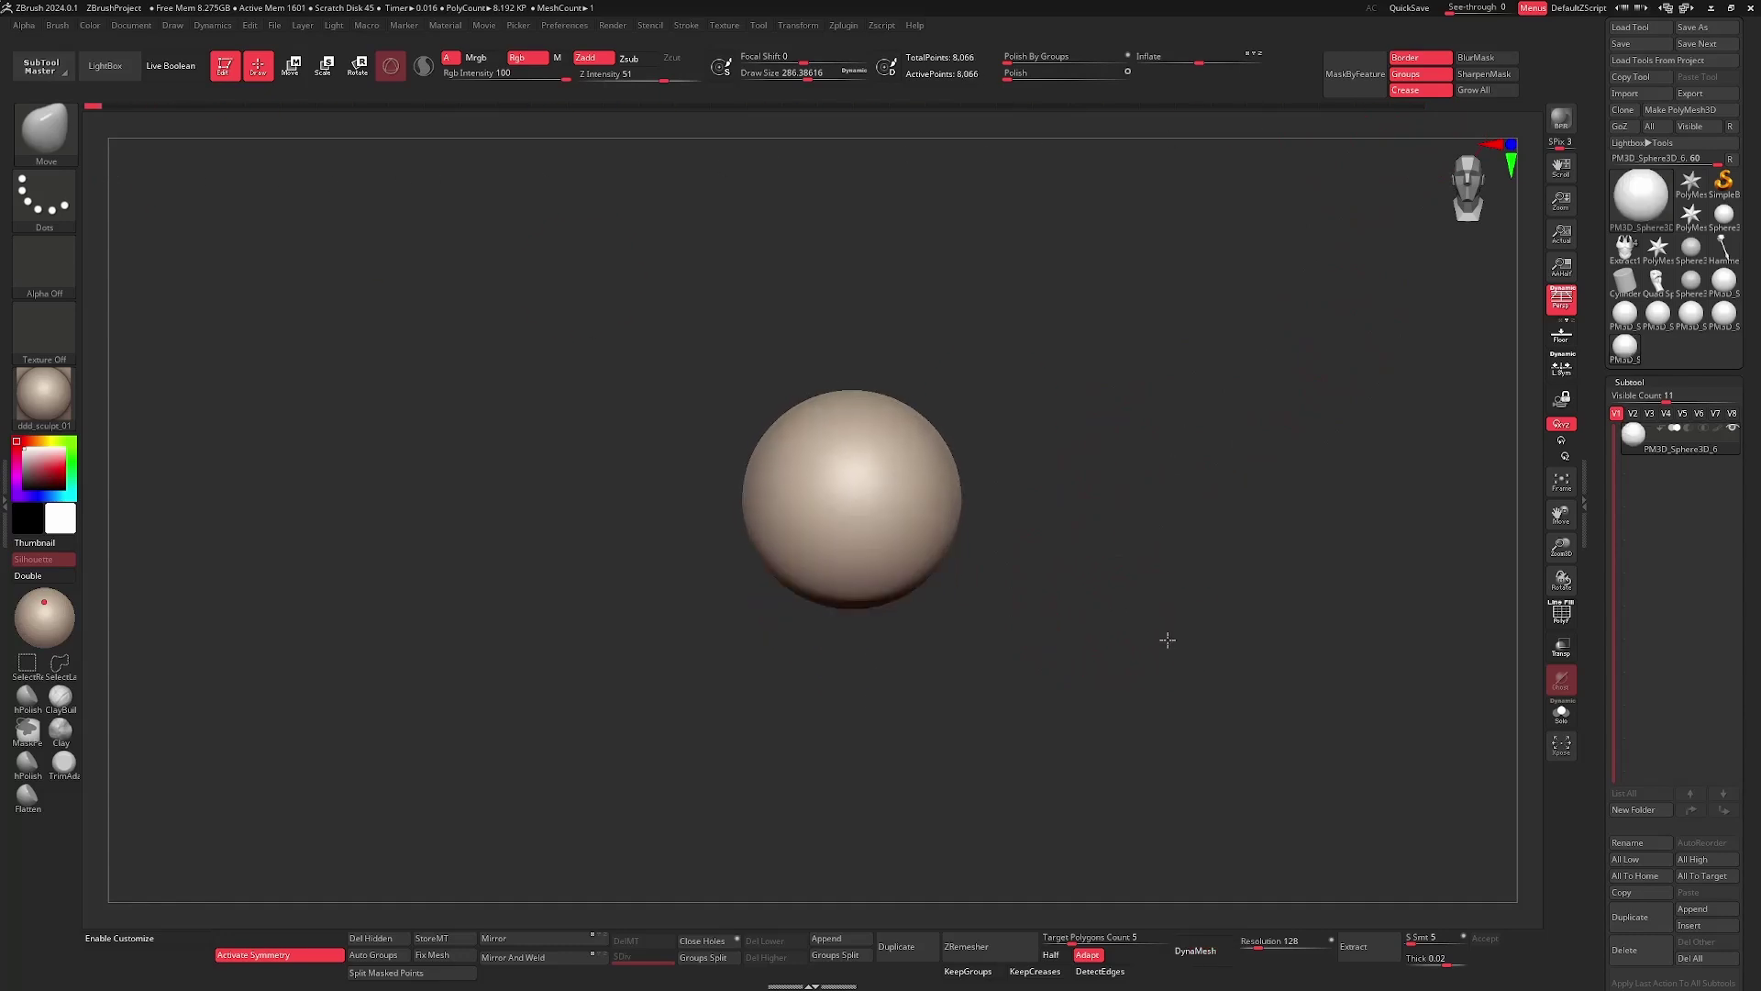
pyautogui.keyDown('ctrl'); pyautogui.moveTo(1168, 639); pyautogui.dragTo(1152, 677, button='right'); pyautogui.keyUp('ctrl')
pyautogui.scroll(-2, 1151, 676)
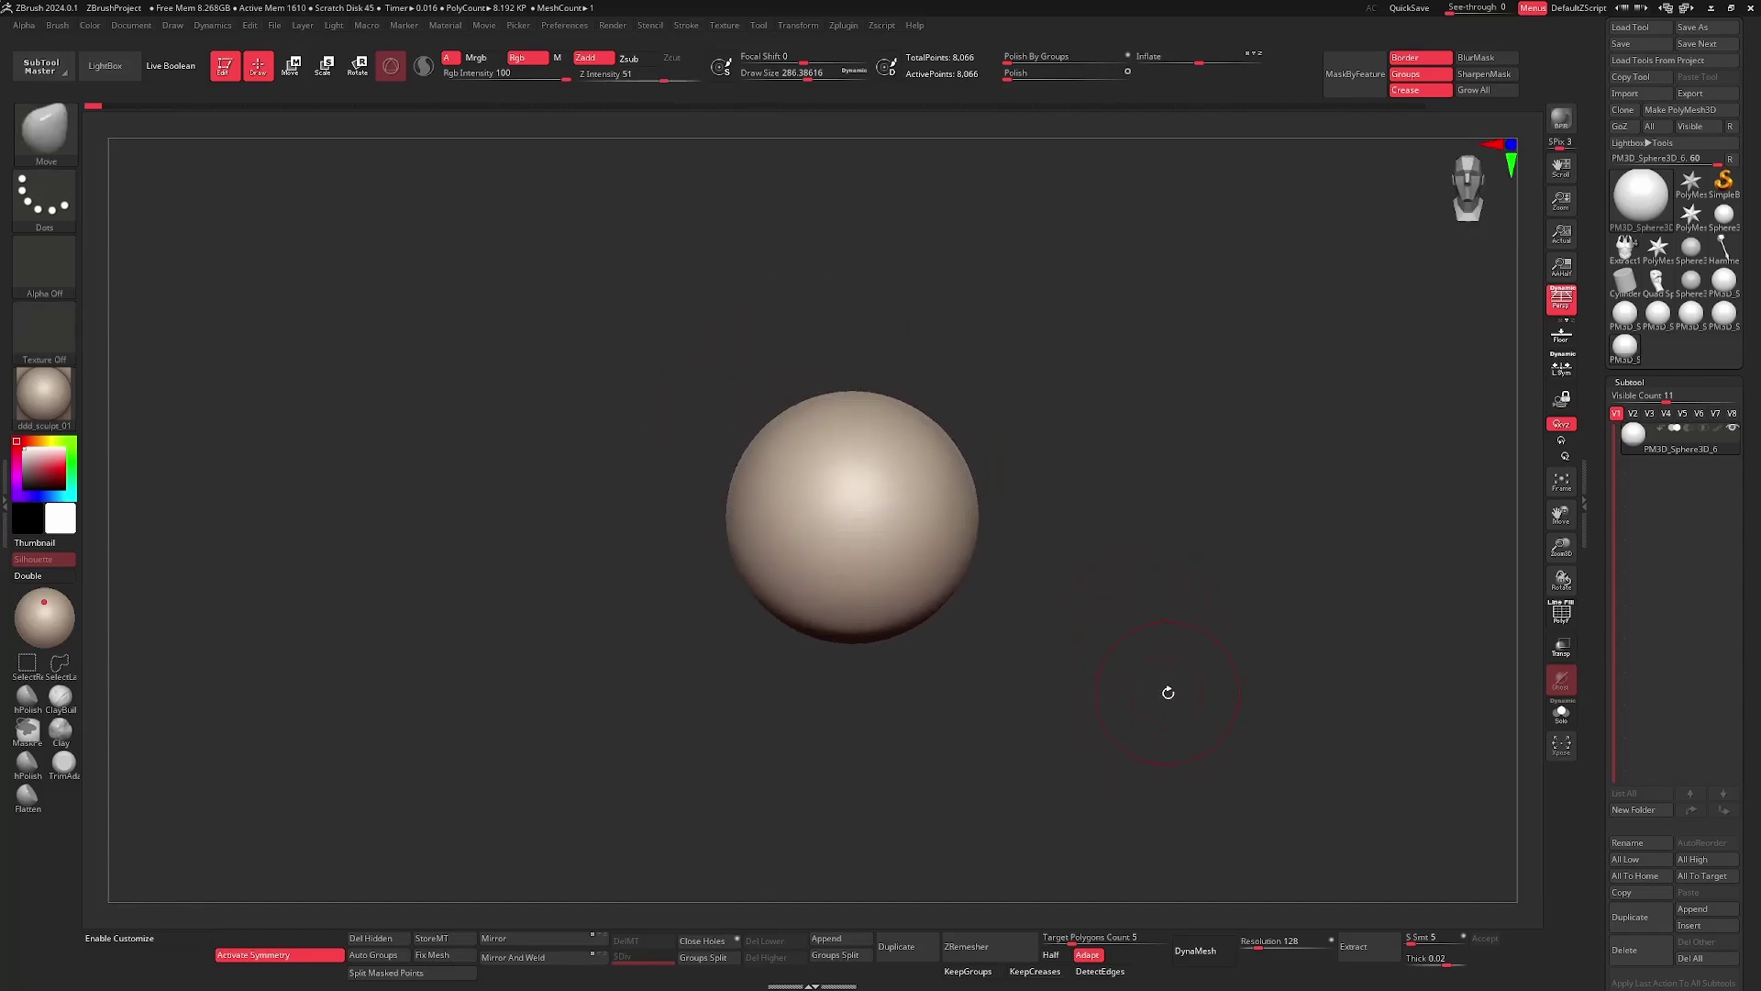
pyautogui.moveTo(1162, 690); pyautogui.dragTo(1168, 713, button='right')
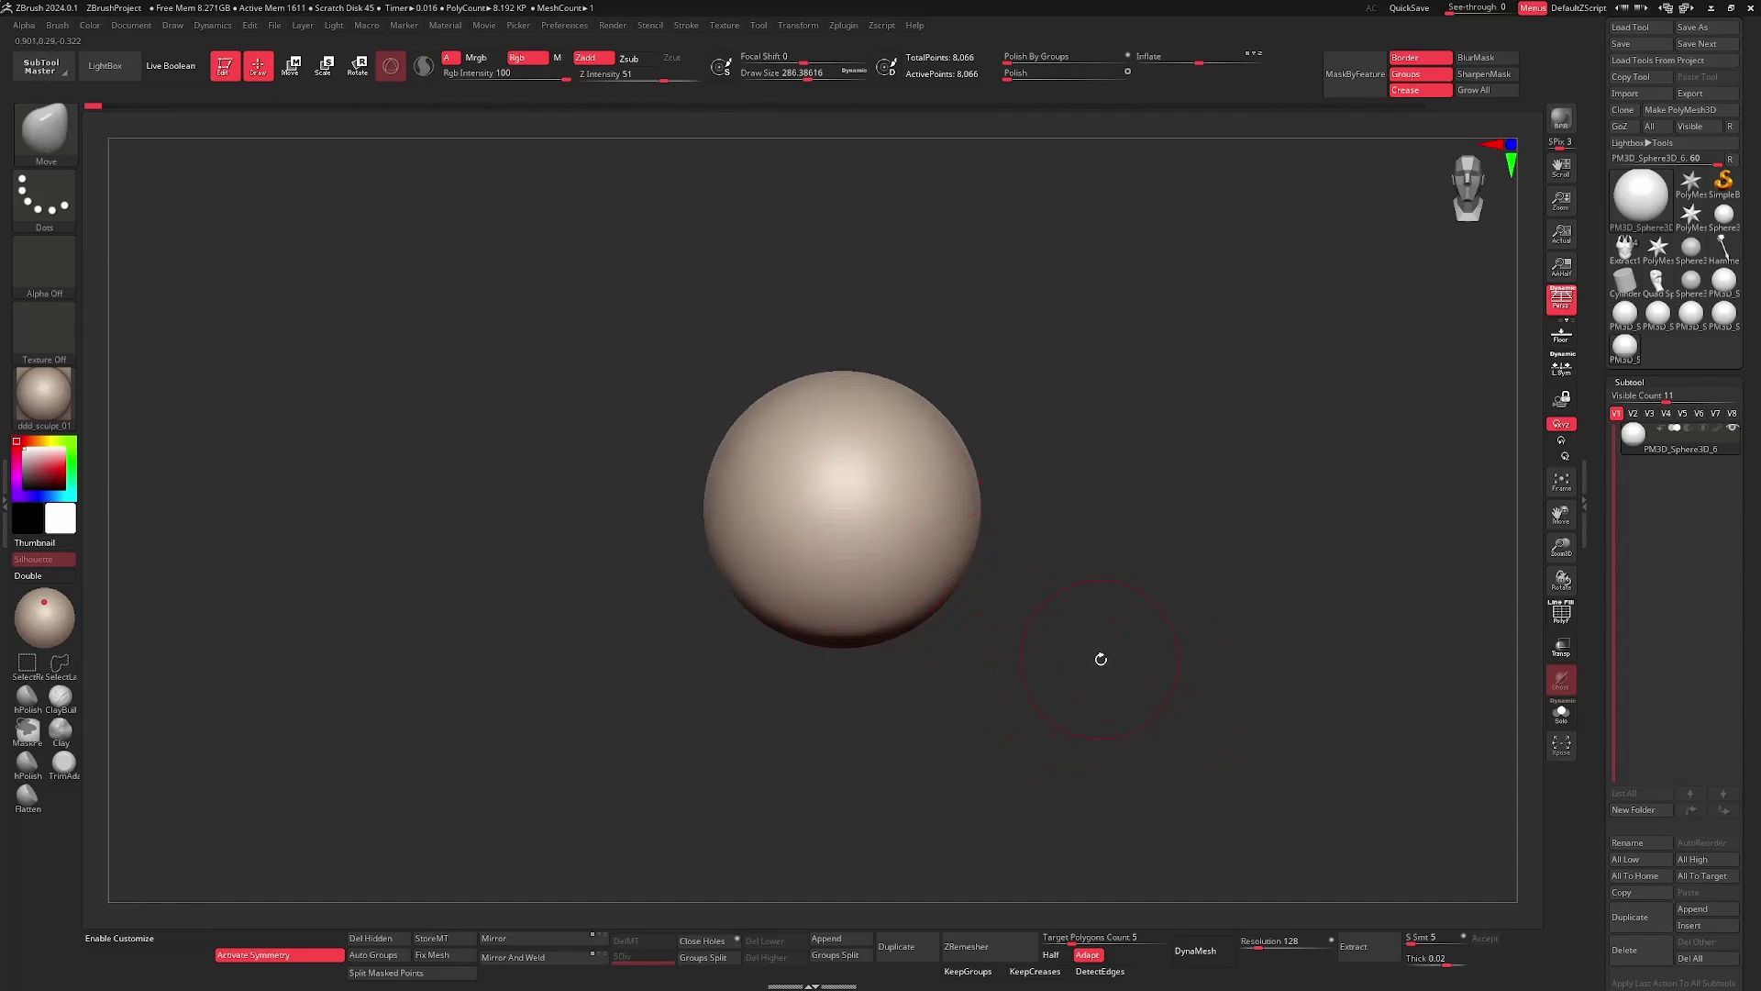
pyautogui.scroll(-2, 1113, 685)
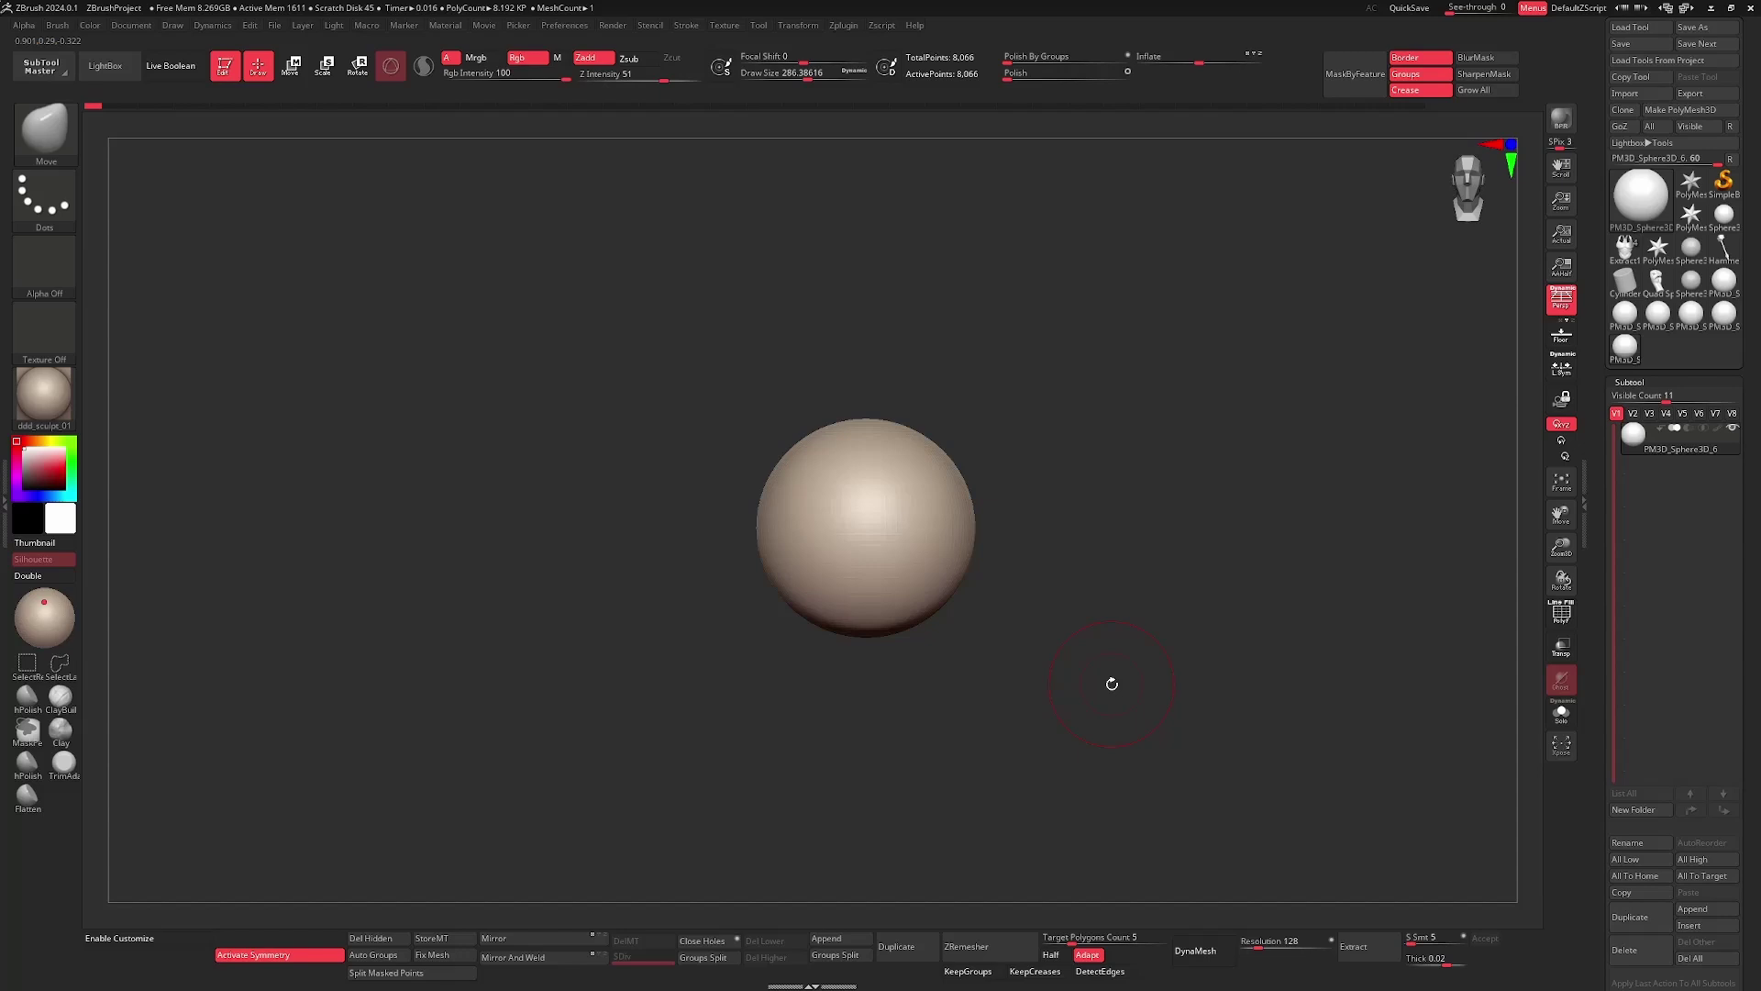
pyautogui.moveTo(1119, 691)
pyautogui.mouseDown(button='right')
pyautogui.moveTo(1082, 688)
pyautogui.moveTo(1097, 696)
pyautogui.mouseUp(button='right')
pyautogui.moveTo(1098, 697)
pyautogui.keyDown('ctrl'); pyautogui.mouseDown(button='right')
pyautogui.moveTo(1108, 684)
pyautogui.moveTo(1089, 693)
pyautogui.mouseUp(button='right'); pyautogui.keyUp('ctrl')
pyautogui.moveTo(1089, 693); pyautogui.dragTo(1094, 679)
pyautogui.scroll(2, 1087, 697)
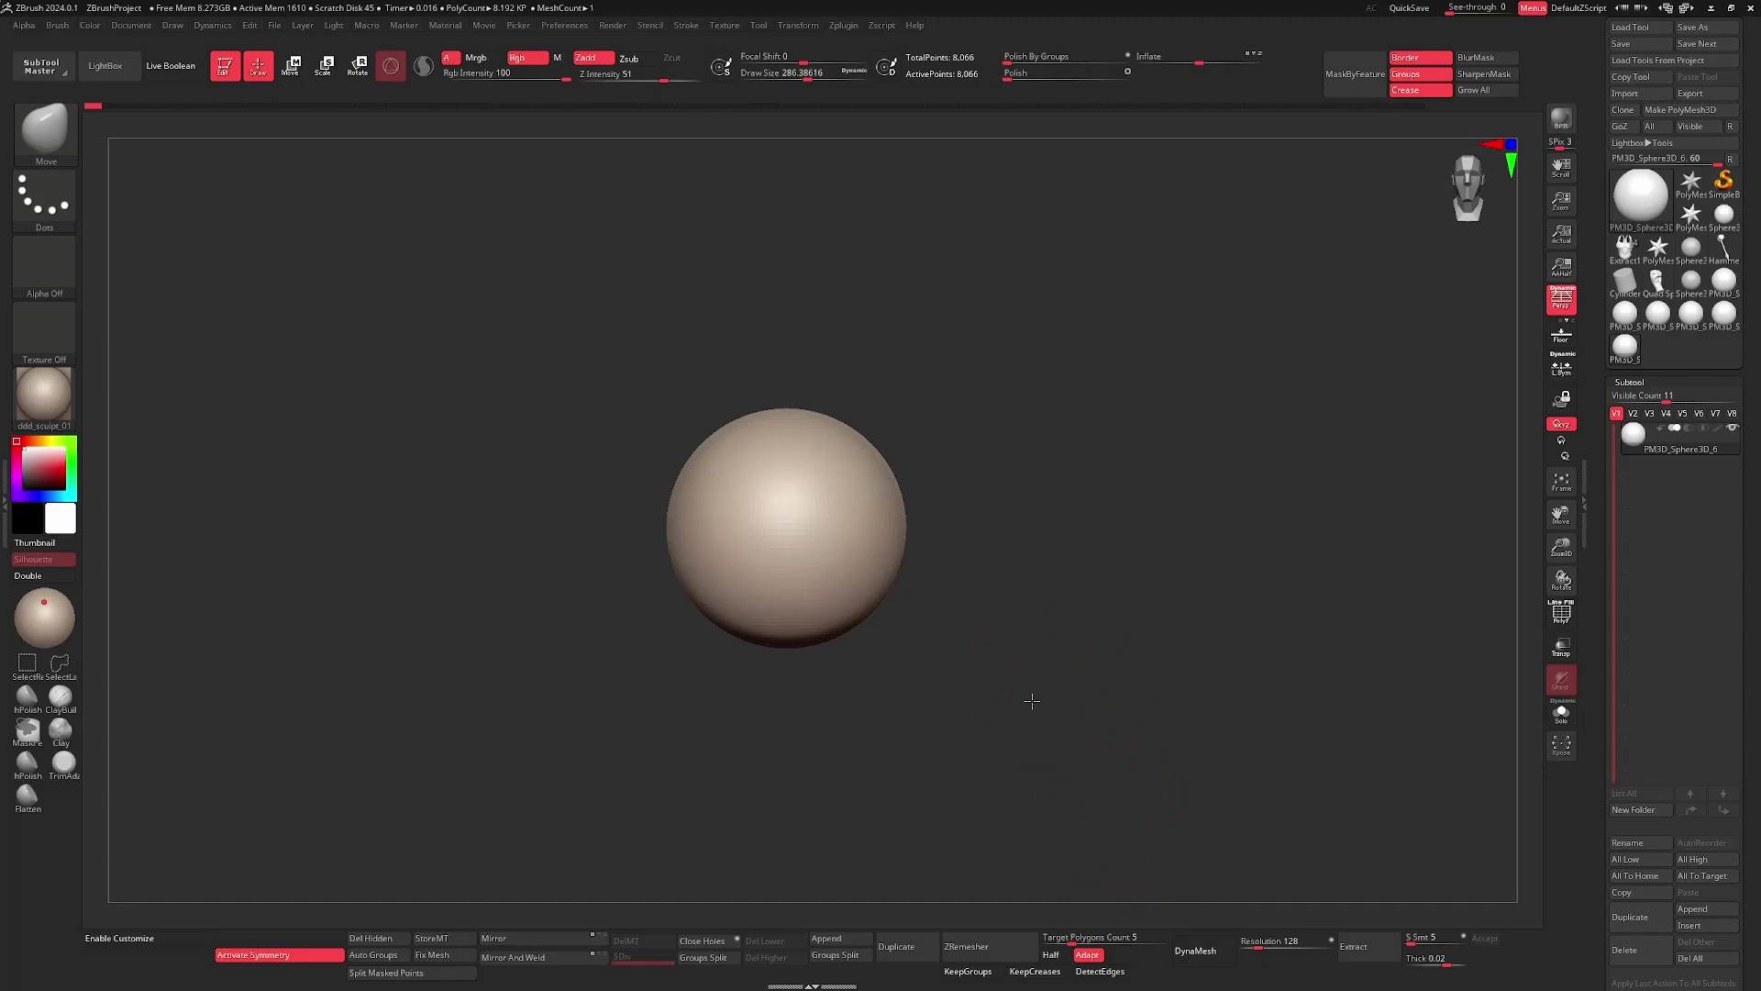
pyautogui.scroll(2, 1032, 707)
pyautogui.scroll(-3, 1032, 697)
pyautogui.keyDown('ctrl'); pyautogui.moveTo(1067, 664); pyautogui.dragTo(1166, 674, button='right'); pyautogui.keyUp('ctrl')
pyautogui.moveTo(1166, 674); pyautogui.dragTo(1152, 685)
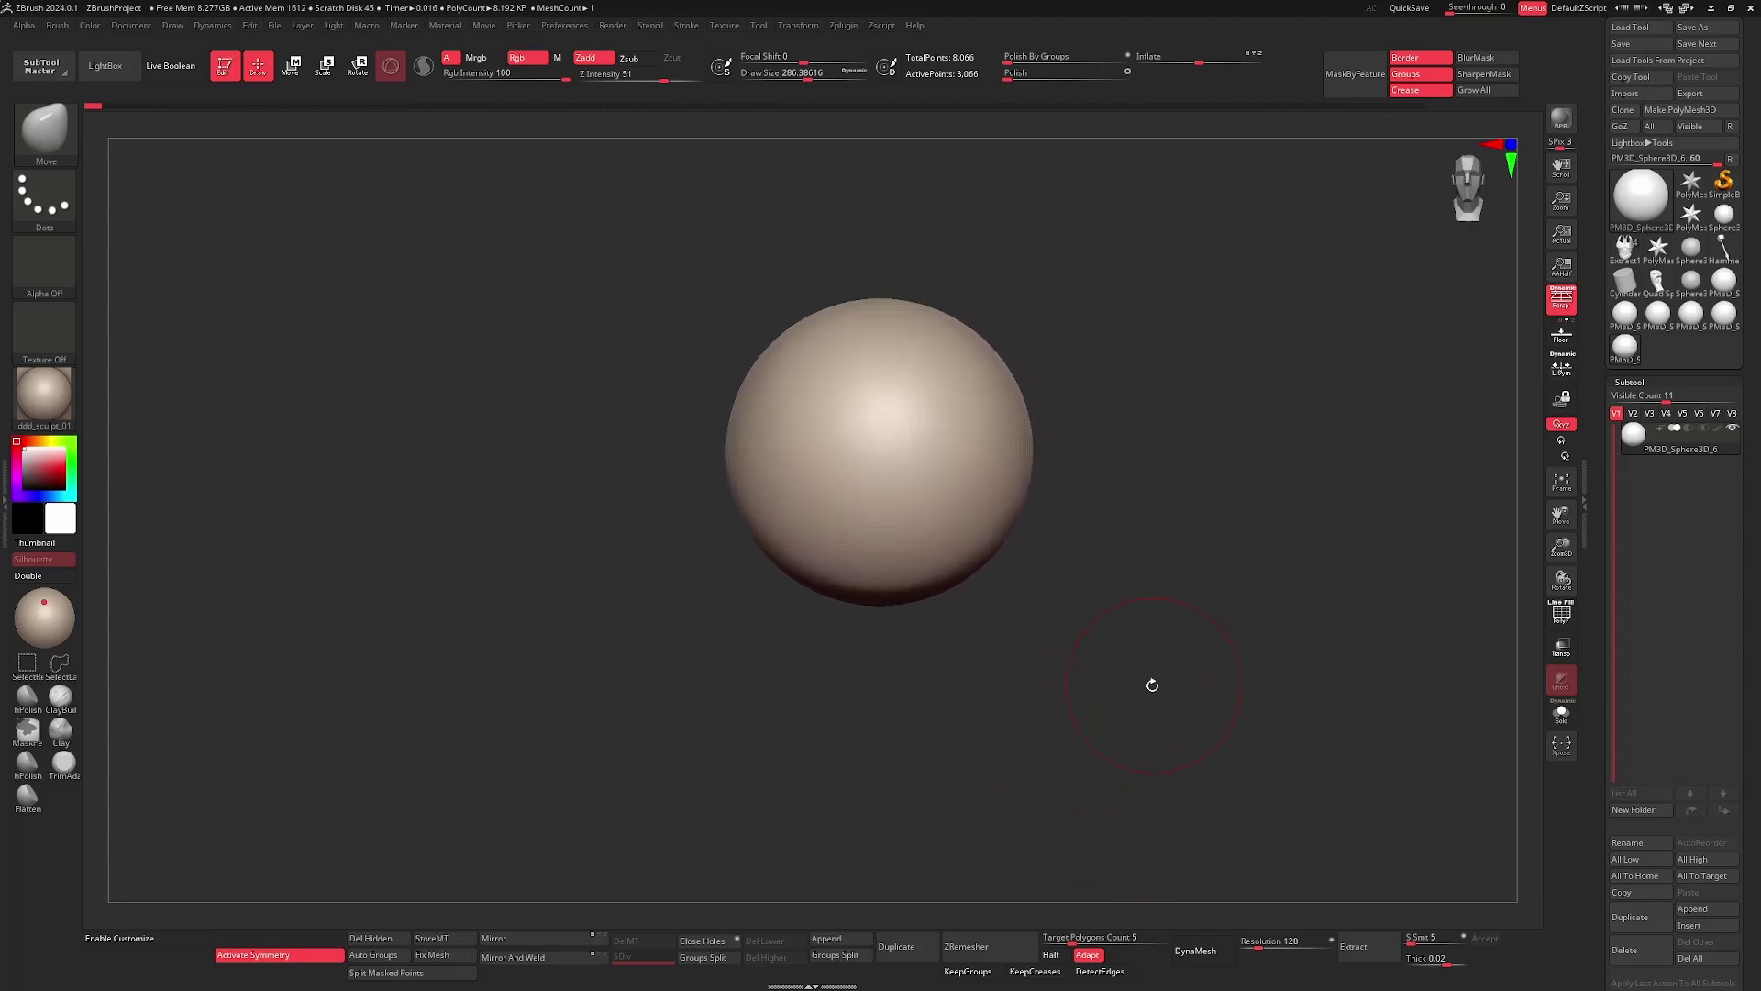
pyautogui.moveTo(1174, 695)
pyautogui.keyDown('ctrl'); pyautogui.mouseDown(button='right')
pyautogui.moveTo(1184, 641)
pyautogui.moveTo(1154, 674)
pyautogui.mouseUp(button='right'); pyautogui.keyUp('ctrl')
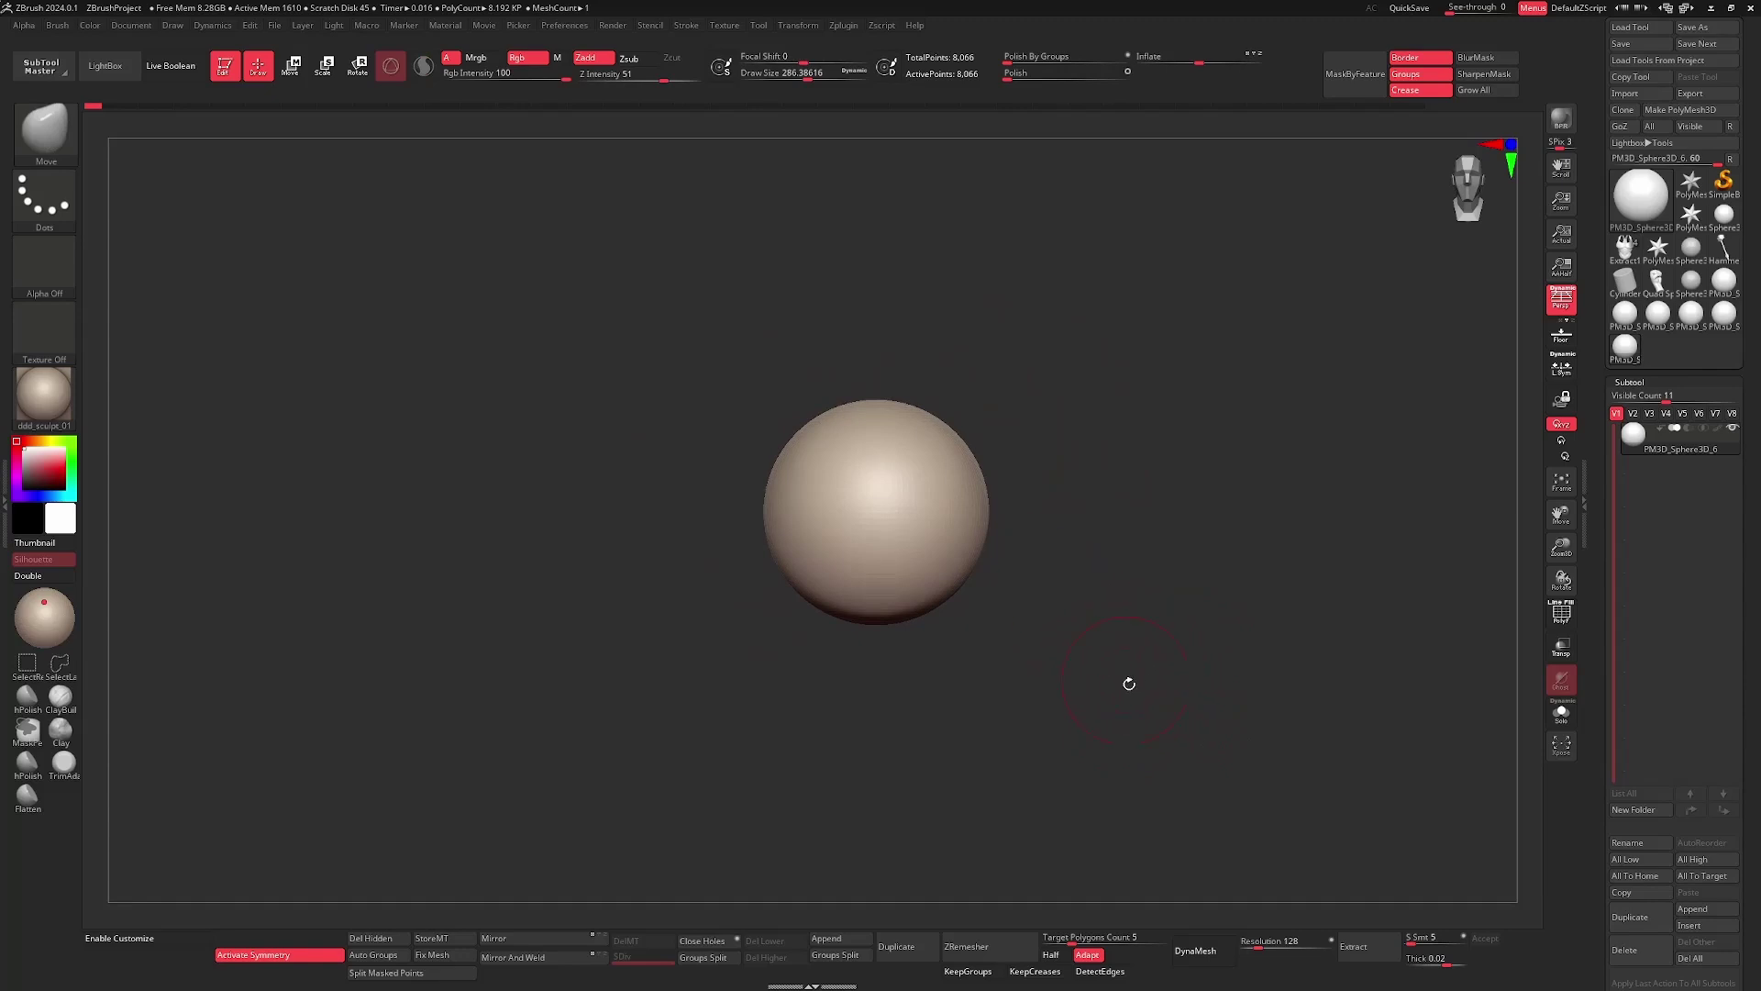
pyautogui.moveTo(1129, 684)
pyautogui.mouseDown()
pyautogui.moveTo(1116, 673)
pyautogui.moveTo(1136, 676)
pyautogui.moveTo(1135, 707)
pyautogui.moveTo(1137, 692)
pyautogui.mouseUp()
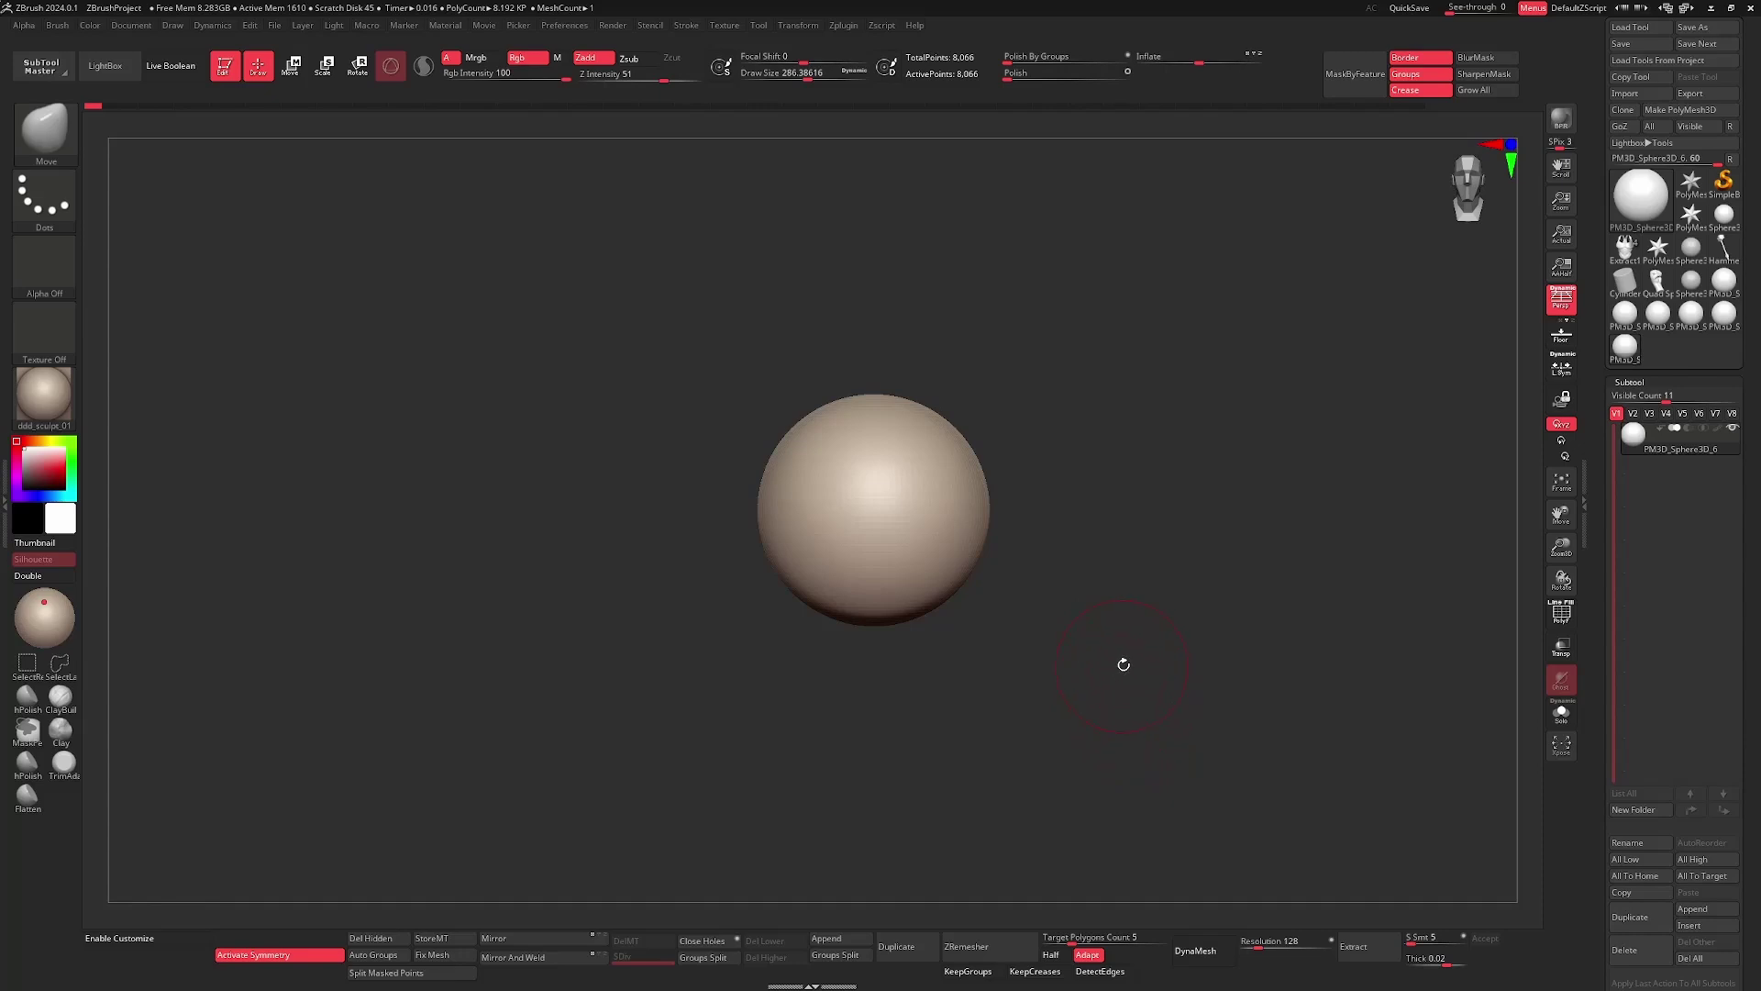
pyautogui.moveTo(1123, 664)
pyautogui.mouseDown()
pyautogui.moveTo(1125, 712)
pyautogui.moveTo(1116, 691)
pyautogui.moveTo(1062, 700)
pyautogui.moveTo(1155, 774)
pyautogui.mouseUp()
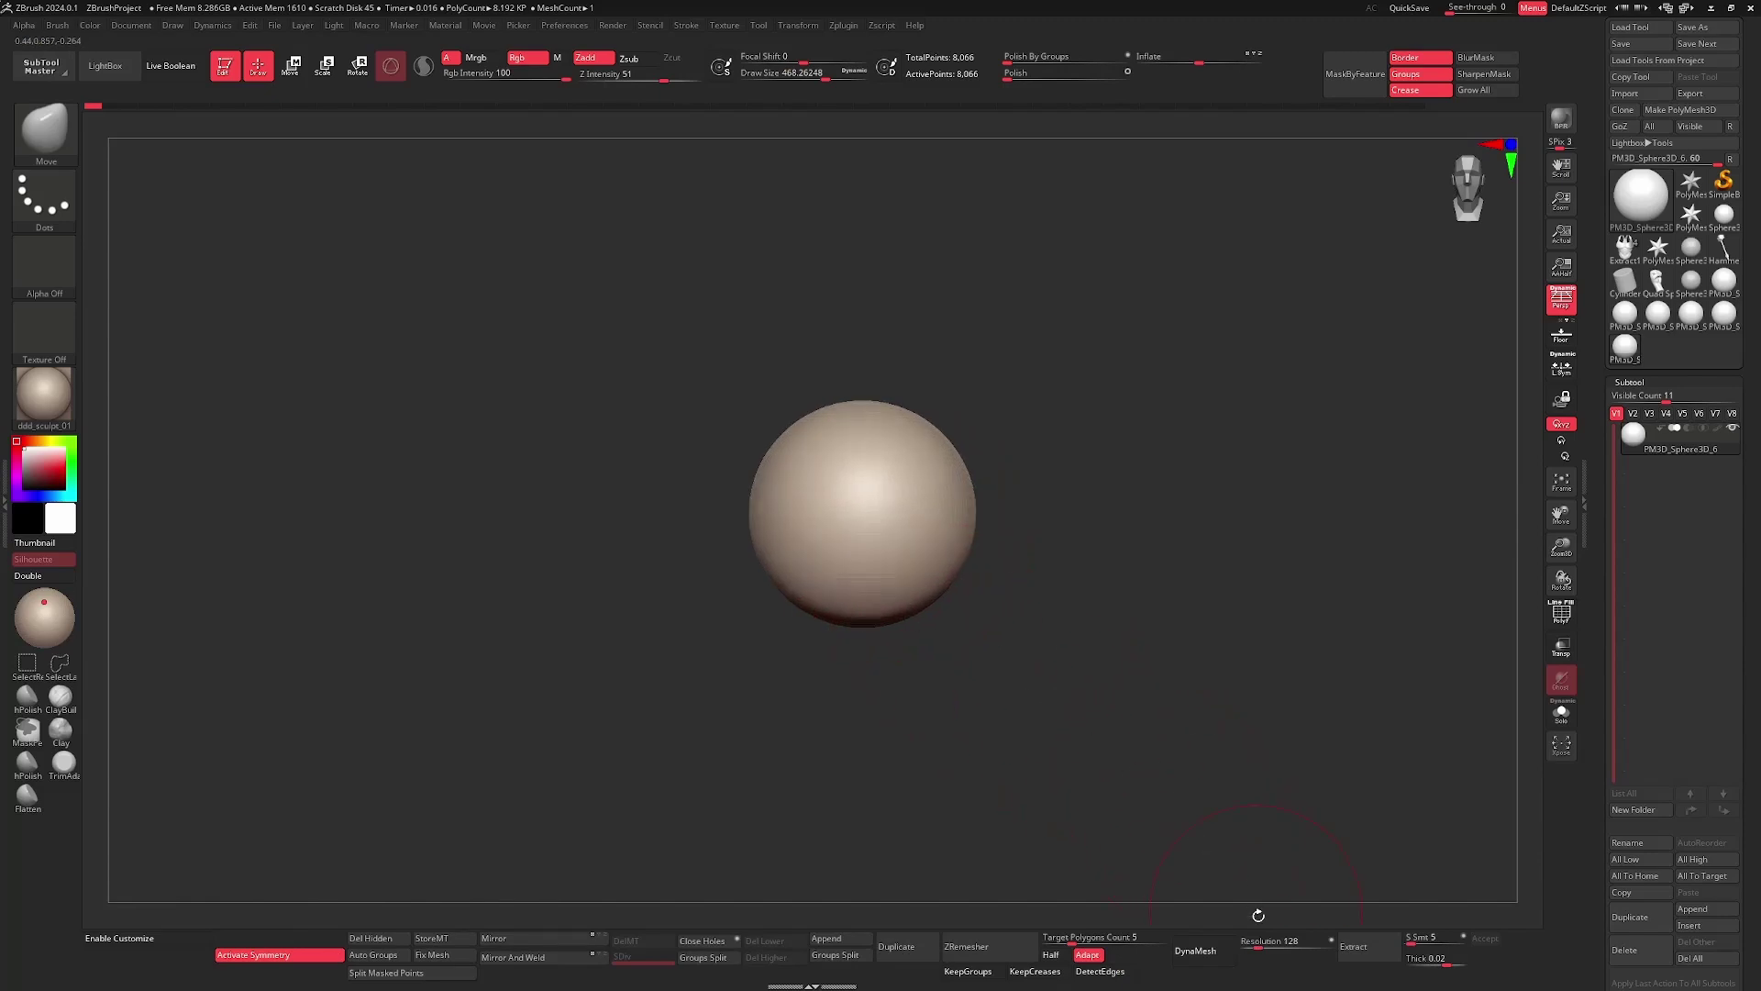
# - Set the DynaMesh resolution to 72 and convert the sphere to a DynaMesh
pyautogui.moveTo(1260, 943); pyautogui.dragTo(1256, 947)
pyautogui.click(1193, 955)
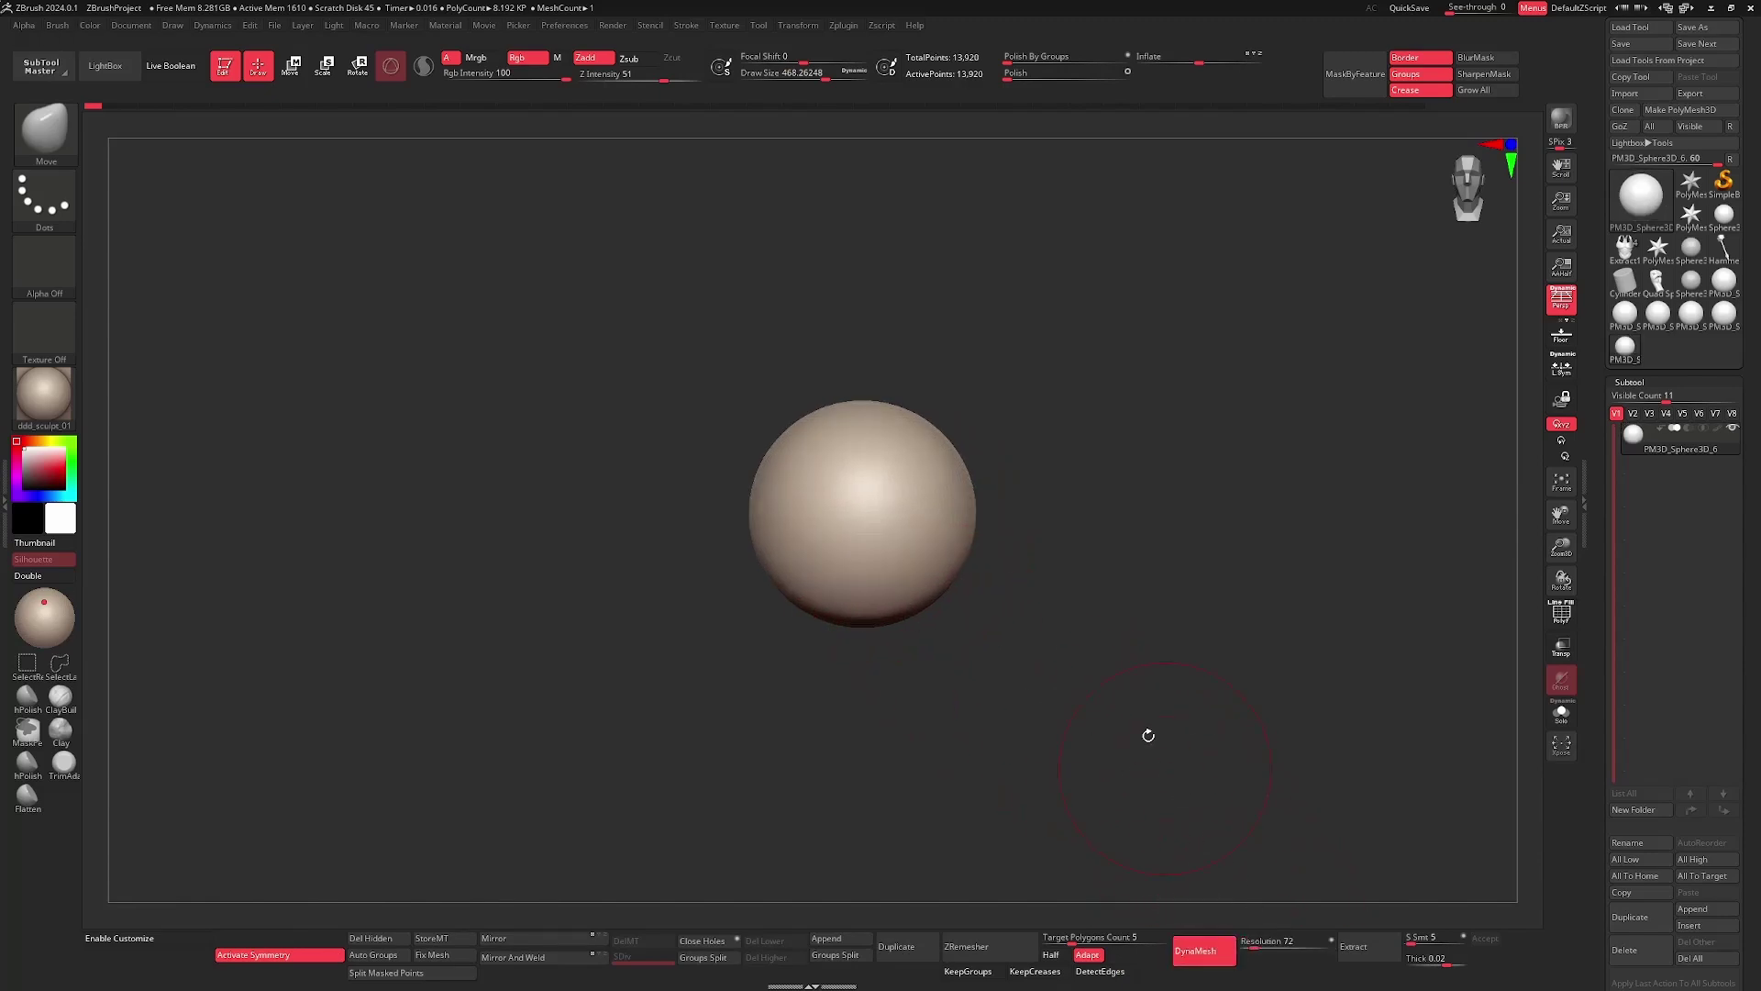
pyautogui.hotkey('shift', 'f')
pyautogui.hotkey('shift', 'f')
pyautogui.moveTo(1156, 602)
pyautogui.keyDown('ctrl'); pyautogui.mouseDown(button='right')
pyautogui.moveTo(1156, 647)
pyautogui.moveTo(1091, 554)
pyautogui.mouseUp(button='right'); pyautogui.keyUp('ctrl')
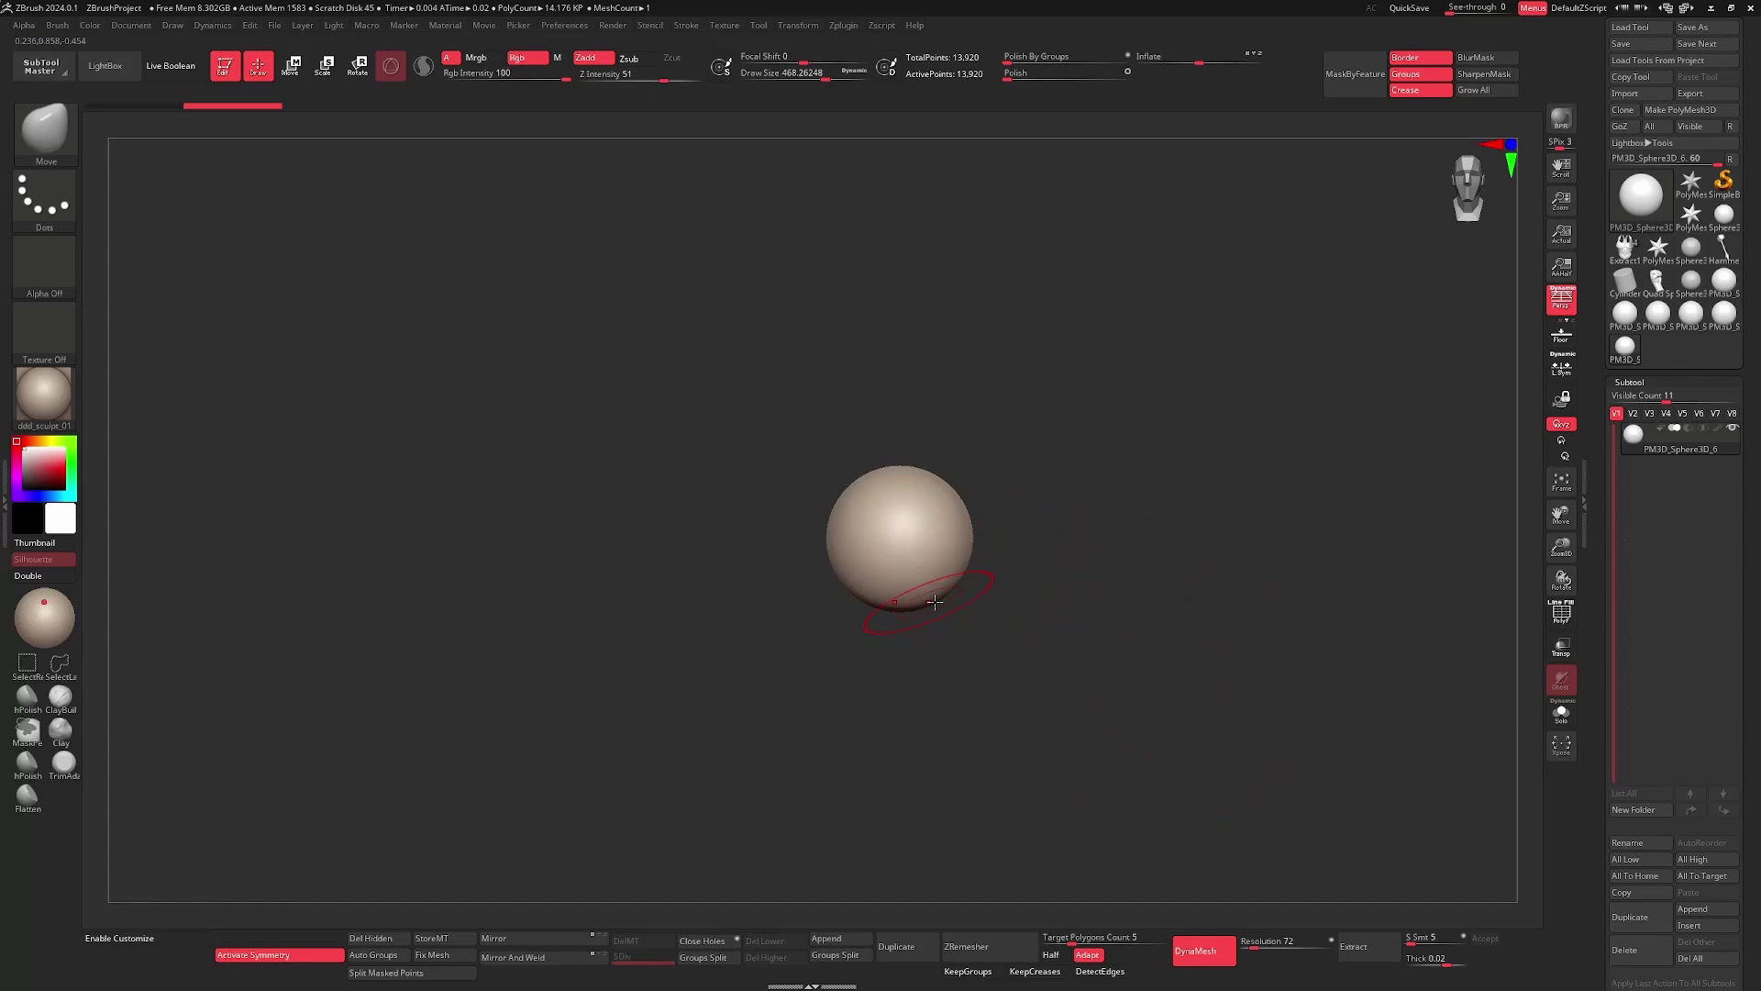
# - Stretch the underside of the sphere downward with the Move brush into a tapered egg shape
pyautogui.moveTo(946, 605); pyautogui.dragTo(1033, 659)
pyautogui.keyDown('ctrl'); pyautogui.moveTo(1033, 659); pyautogui.dragTo(1009, 658, button='right'); pyautogui.keyUp('ctrl')
pyautogui.moveTo(908, 592); pyautogui.dragTo(908, 662)
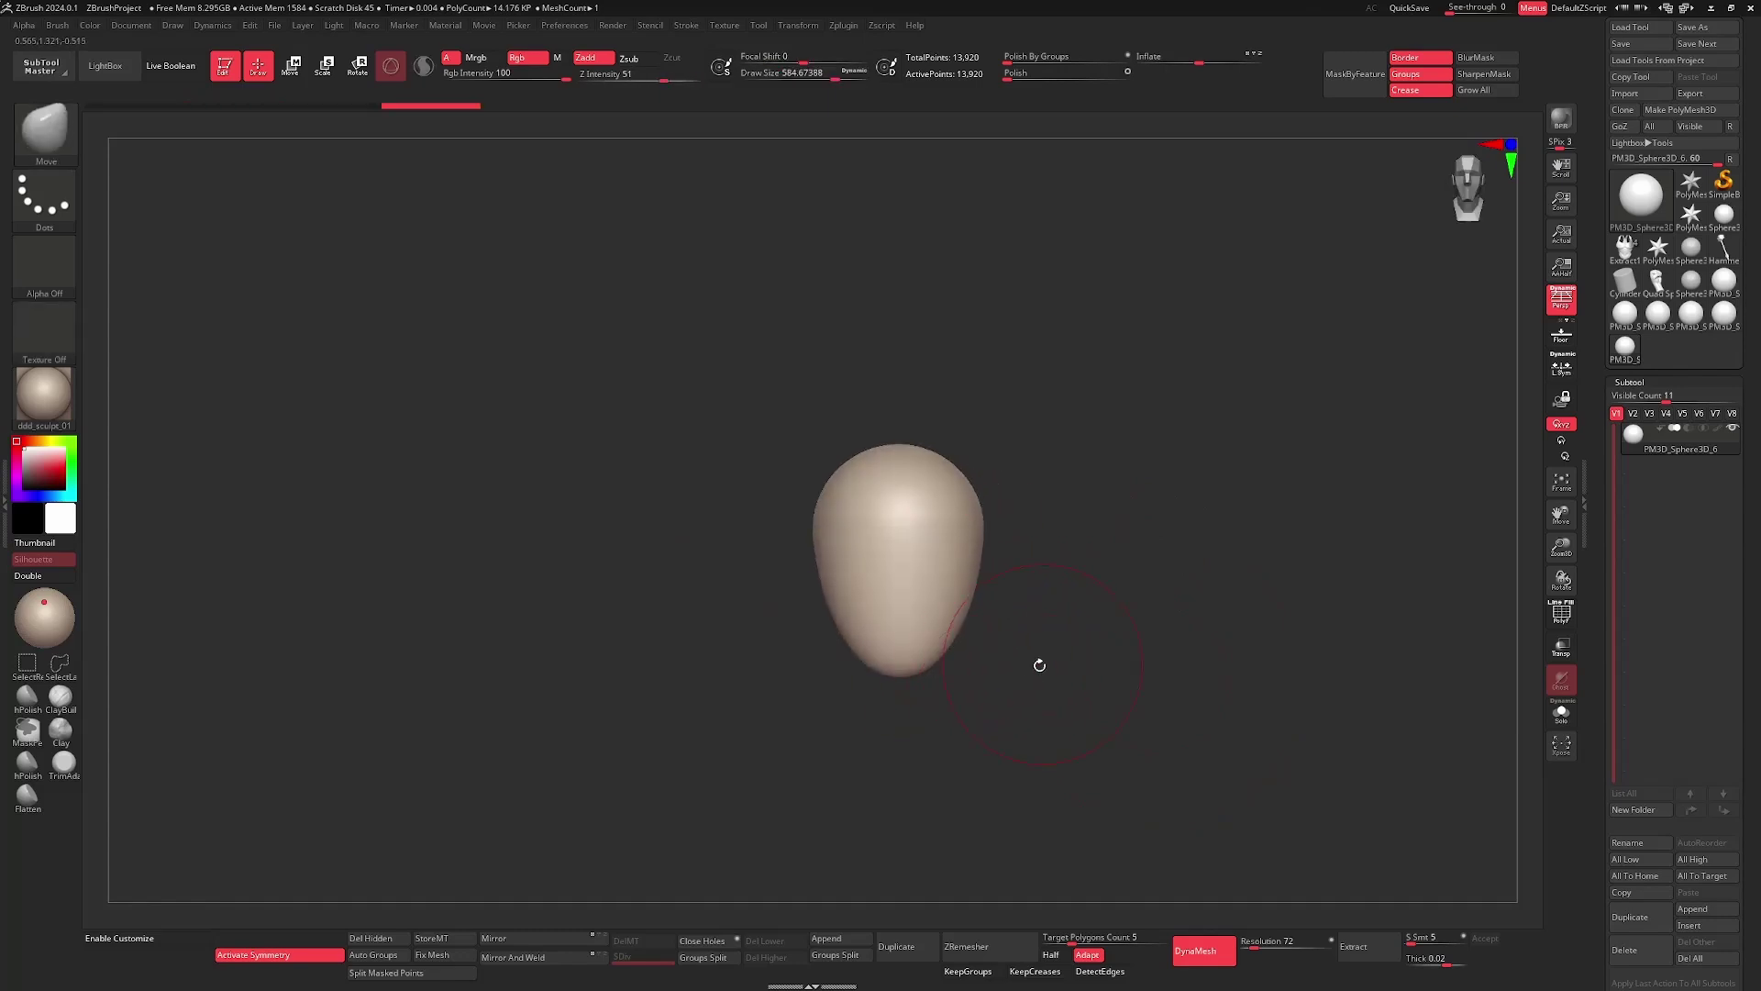
# - Adjust the front profile from the side and pull both shoulders outward with the Move brush
pyautogui.moveTo(1038, 665)
pyautogui.keyDown('shift'); pyautogui.mouseDown()
pyautogui.moveTo(956, 631)
pyautogui.moveTo(945, 653)
pyautogui.mouseUp(); pyautogui.keyUp('shift')
pyautogui.press('[')
pyautogui.press('s')
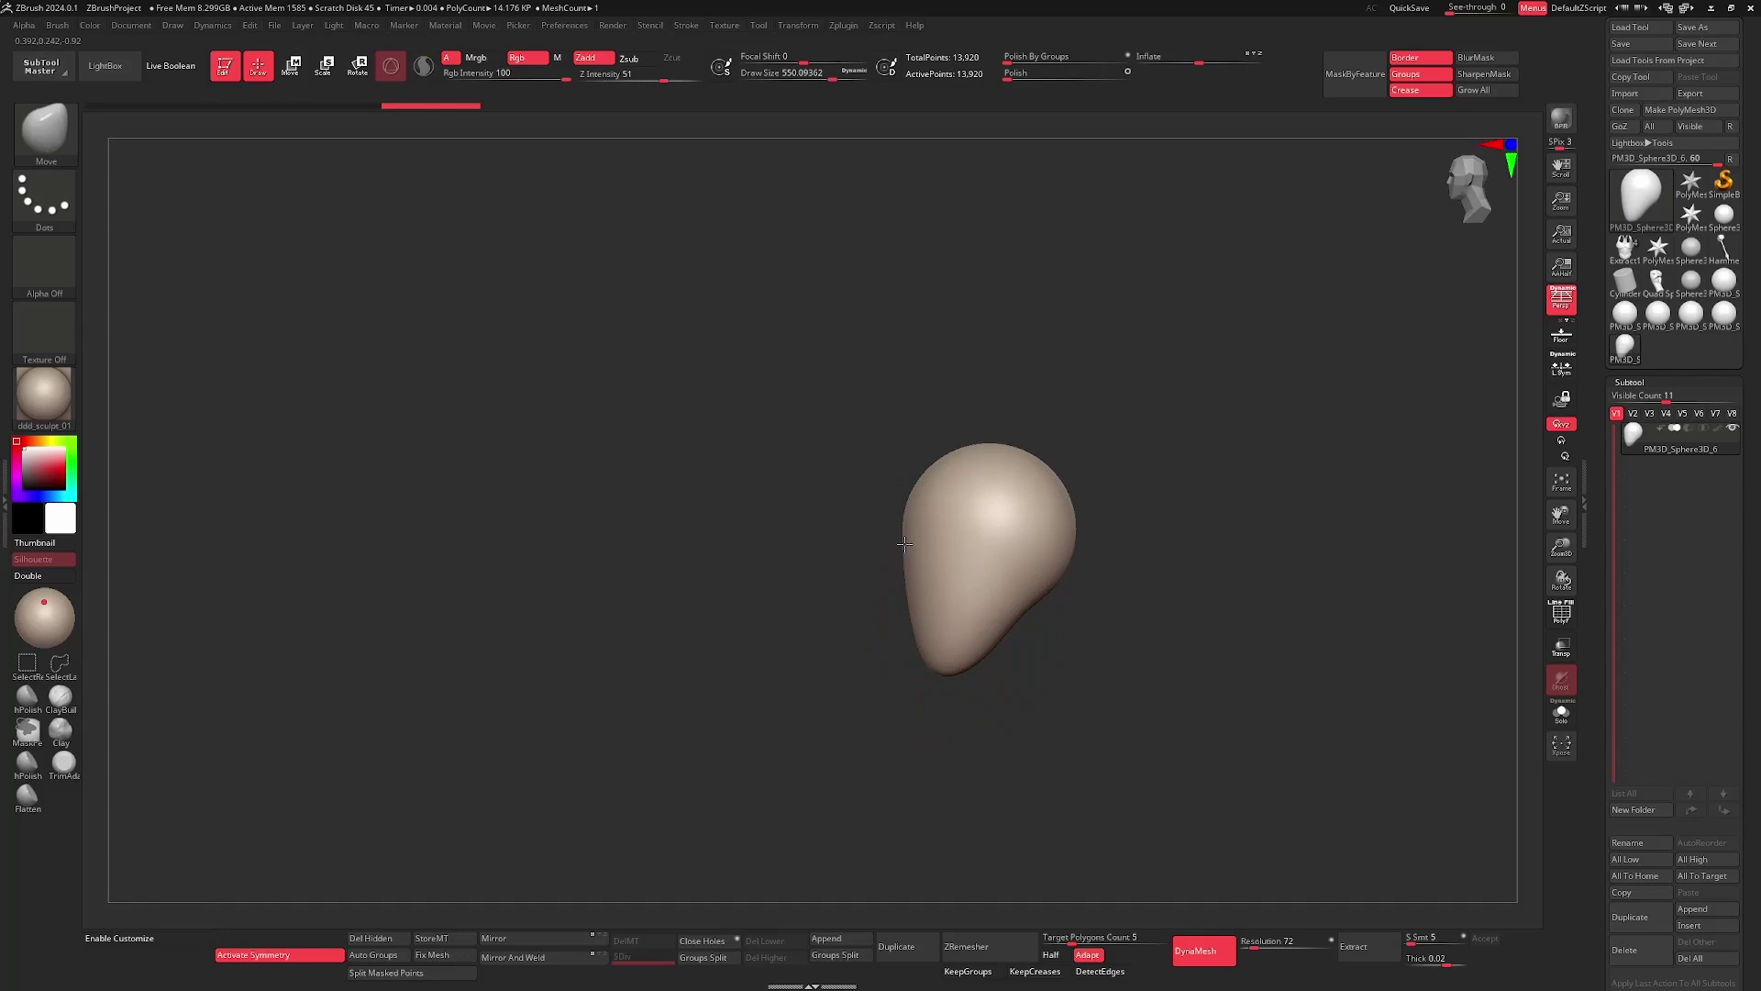
pyautogui.moveTo(908, 527); pyautogui.dragTo(895, 526)
pyautogui.moveTo(914, 620)
pyautogui.mouseDown()
pyautogui.moveTo(912, 686)
pyautogui.moveTo(982, 657)
pyautogui.moveTo(972, 598)
pyautogui.moveTo(1007, 613)
pyautogui.moveTo(981, 614)
pyautogui.moveTo(987, 634)
pyautogui.moveTo(1091, 629)
pyautogui.moveTo(1065, 657)
pyautogui.moveTo(1002, 619)
pyautogui.moveTo(1009, 671)
pyautogui.moveTo(987, 684)
pyautogui.mouseUp()
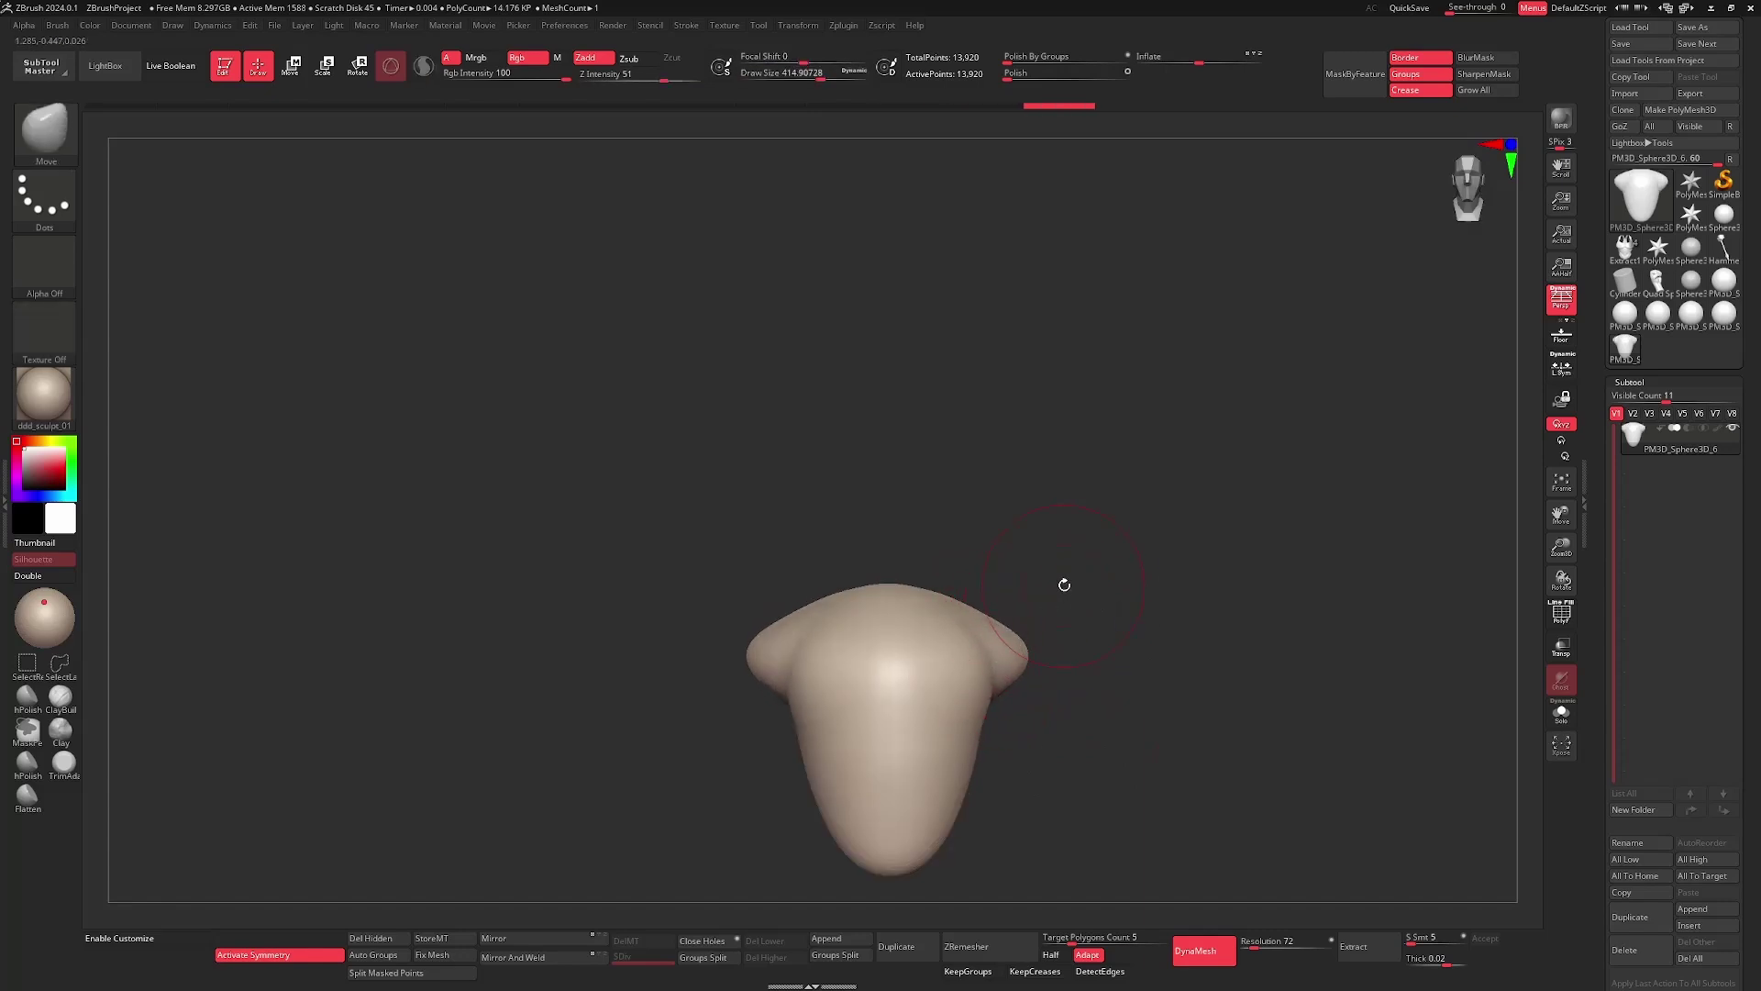
# - Pull a neck up from the top of the torso and slope its sides into the shoulders
pyautogui.keyDown('shift'); pyautogui.moveTo(1065, 581); pyautogui.dragTo(1003, 600); pyautogui.keyUp('shift')
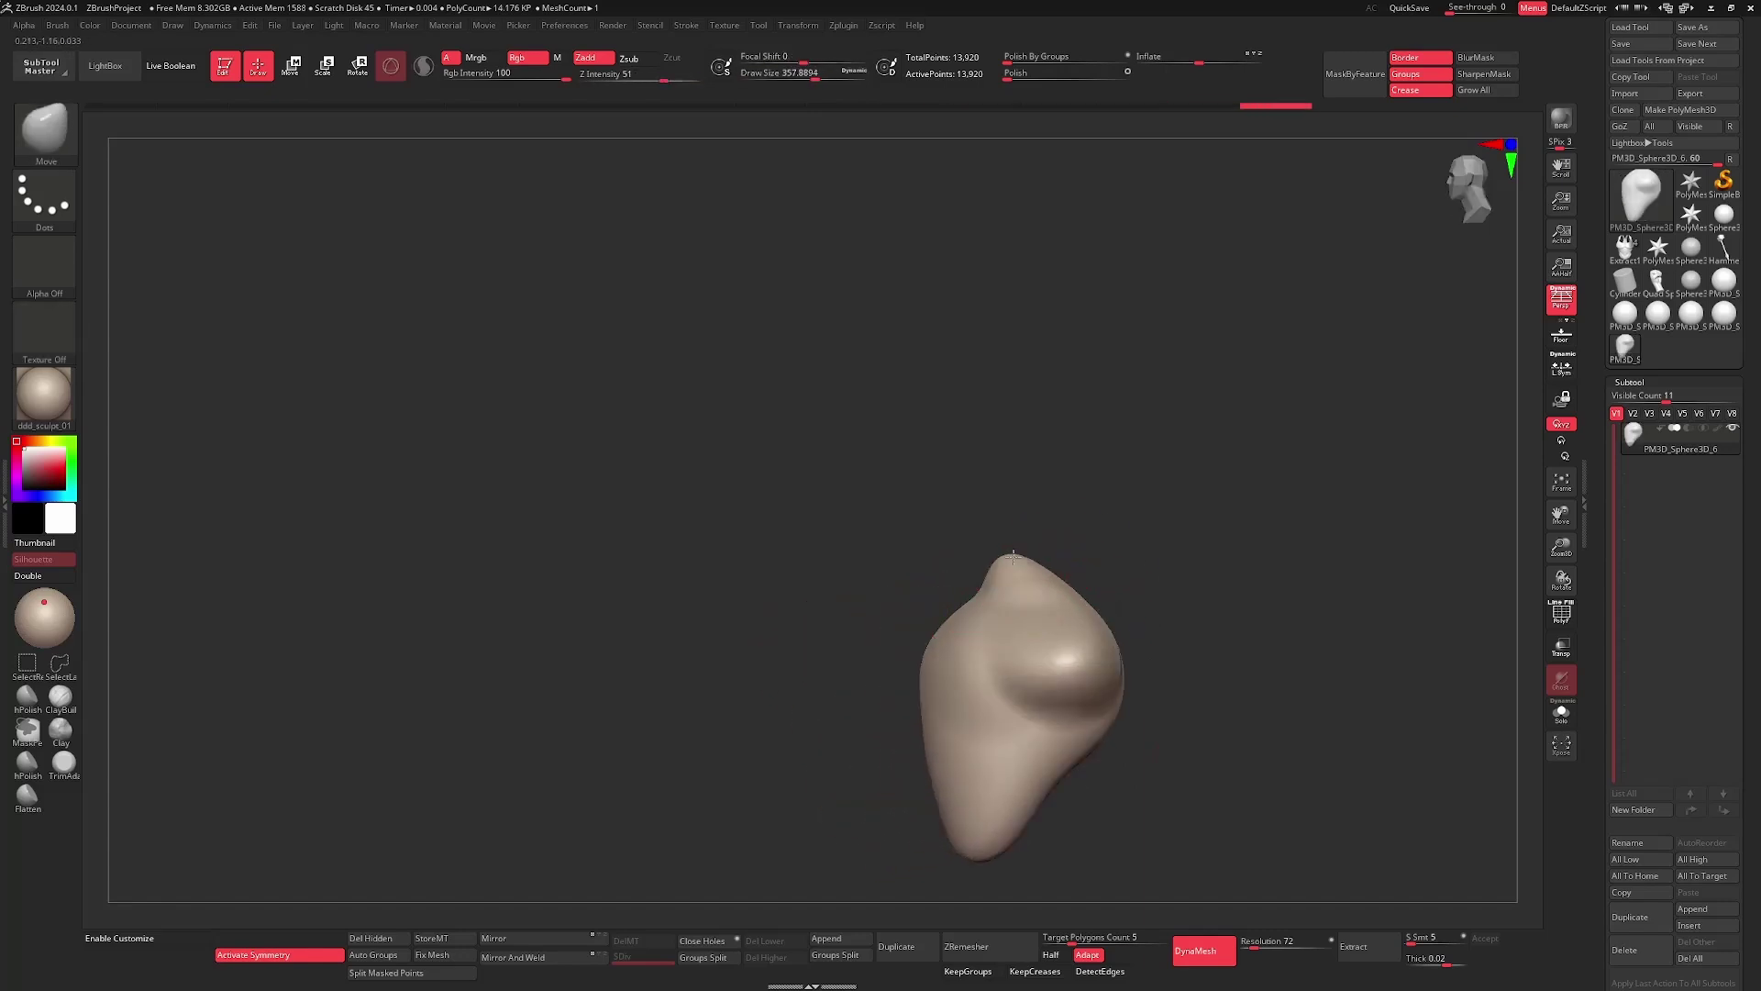
pyautogui.moveTo(1021, 537); pyautogui.dragTo(1021, 523)
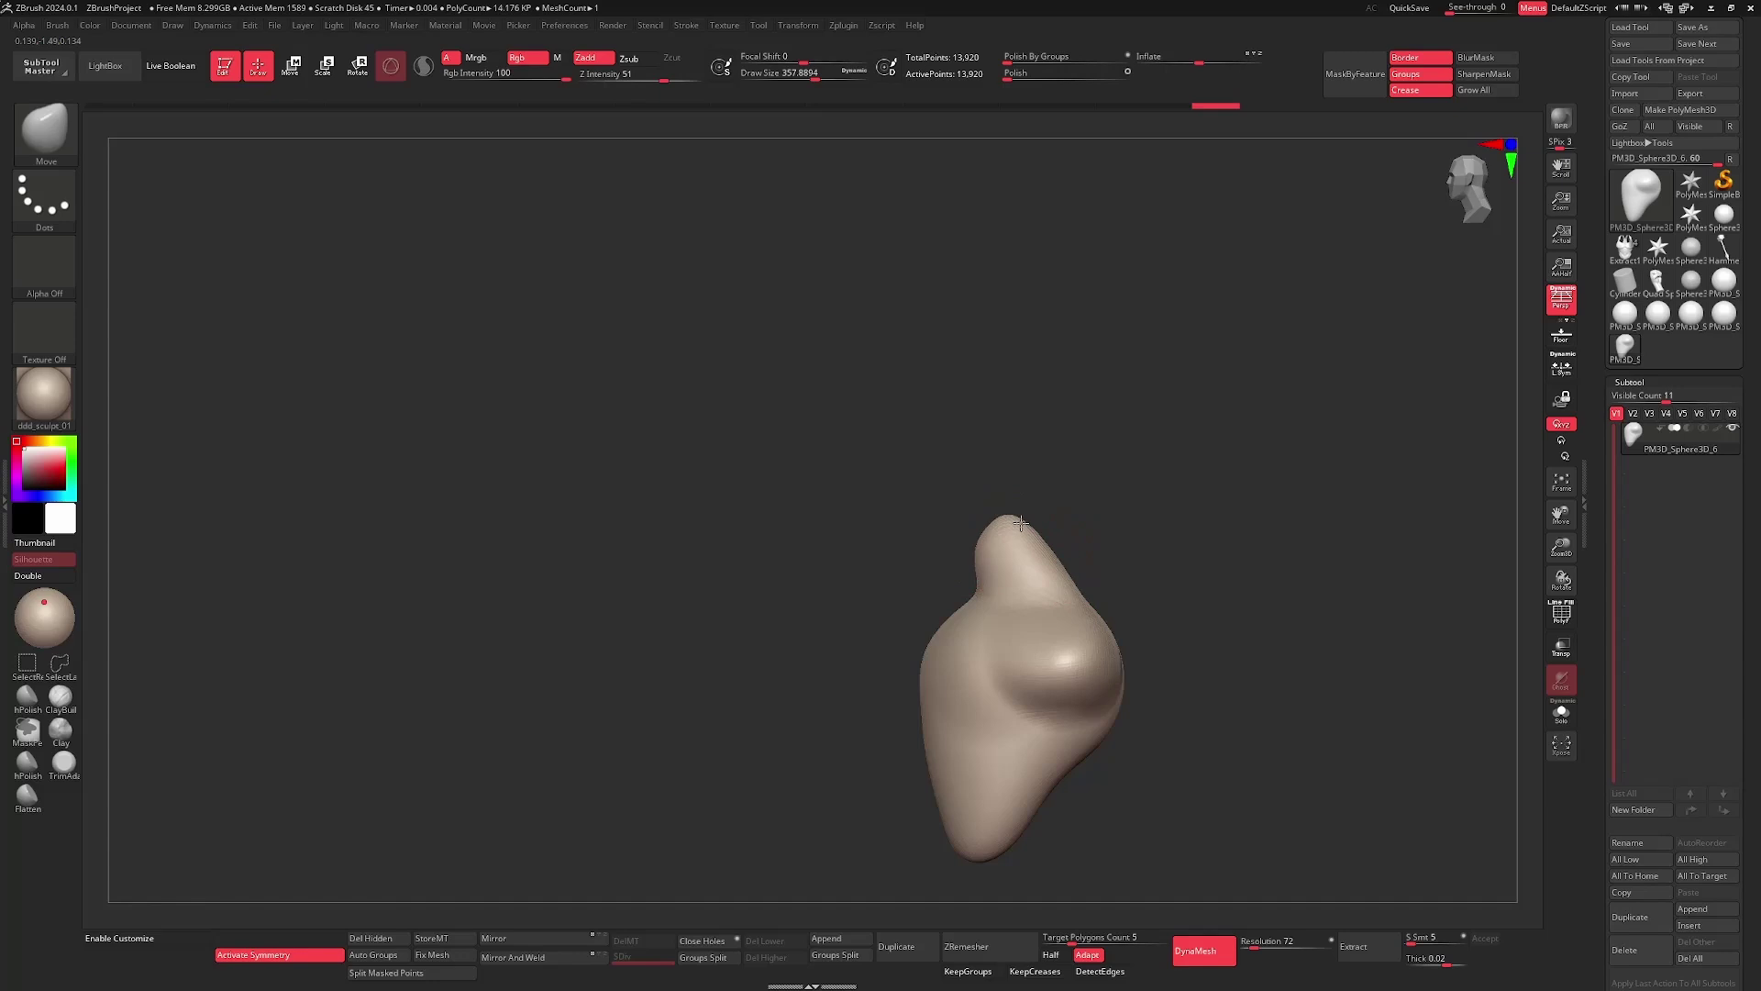
pyautogui.moveTo(1137, 542); pyautogui.dragTo(1230, 577)
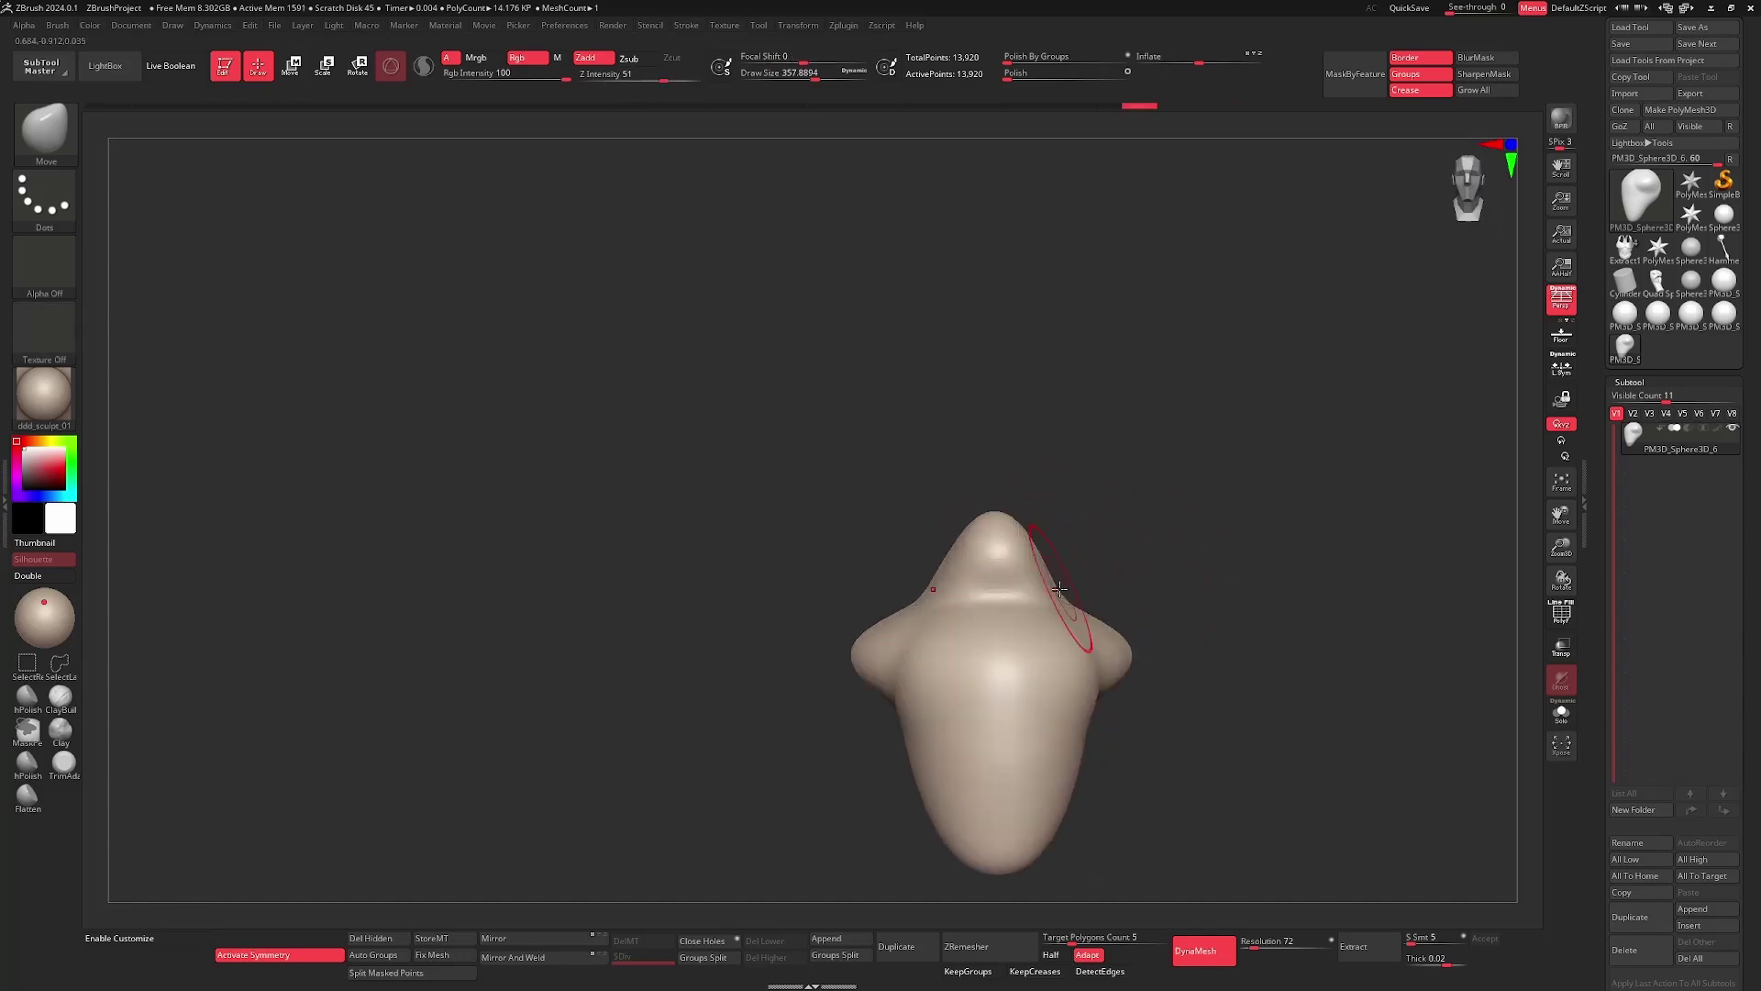
pyautogui.moveTo(1120, 571)
pyautogui.mouseDown()
pyautogui.moveTo(1012, 605)
pyautogui.moveTo(1054, 586)
pyautogui.mouseUp()
pyautogui.press('[')
pyautogui.press('s')
pyautogui.moveTo(1039, 578); pyautogui.dragTo(1065, 590)
# - Refine the torso's side profile at the chest, back and pelvis with the Move brush
pyautogui.moveTo(1267, 562); pyautogui.dragTo(1344, 568)
pyautogui.press('s')
pyautogui.moveTo(1141, 650); pyautogui.dragTo(1155, 649)
pyautogui.keyDown('alt'); pyautogui.moveTo(1113, 719); pyautogui.dragTo(1109, 646); pyautogui.keyUp('alt')
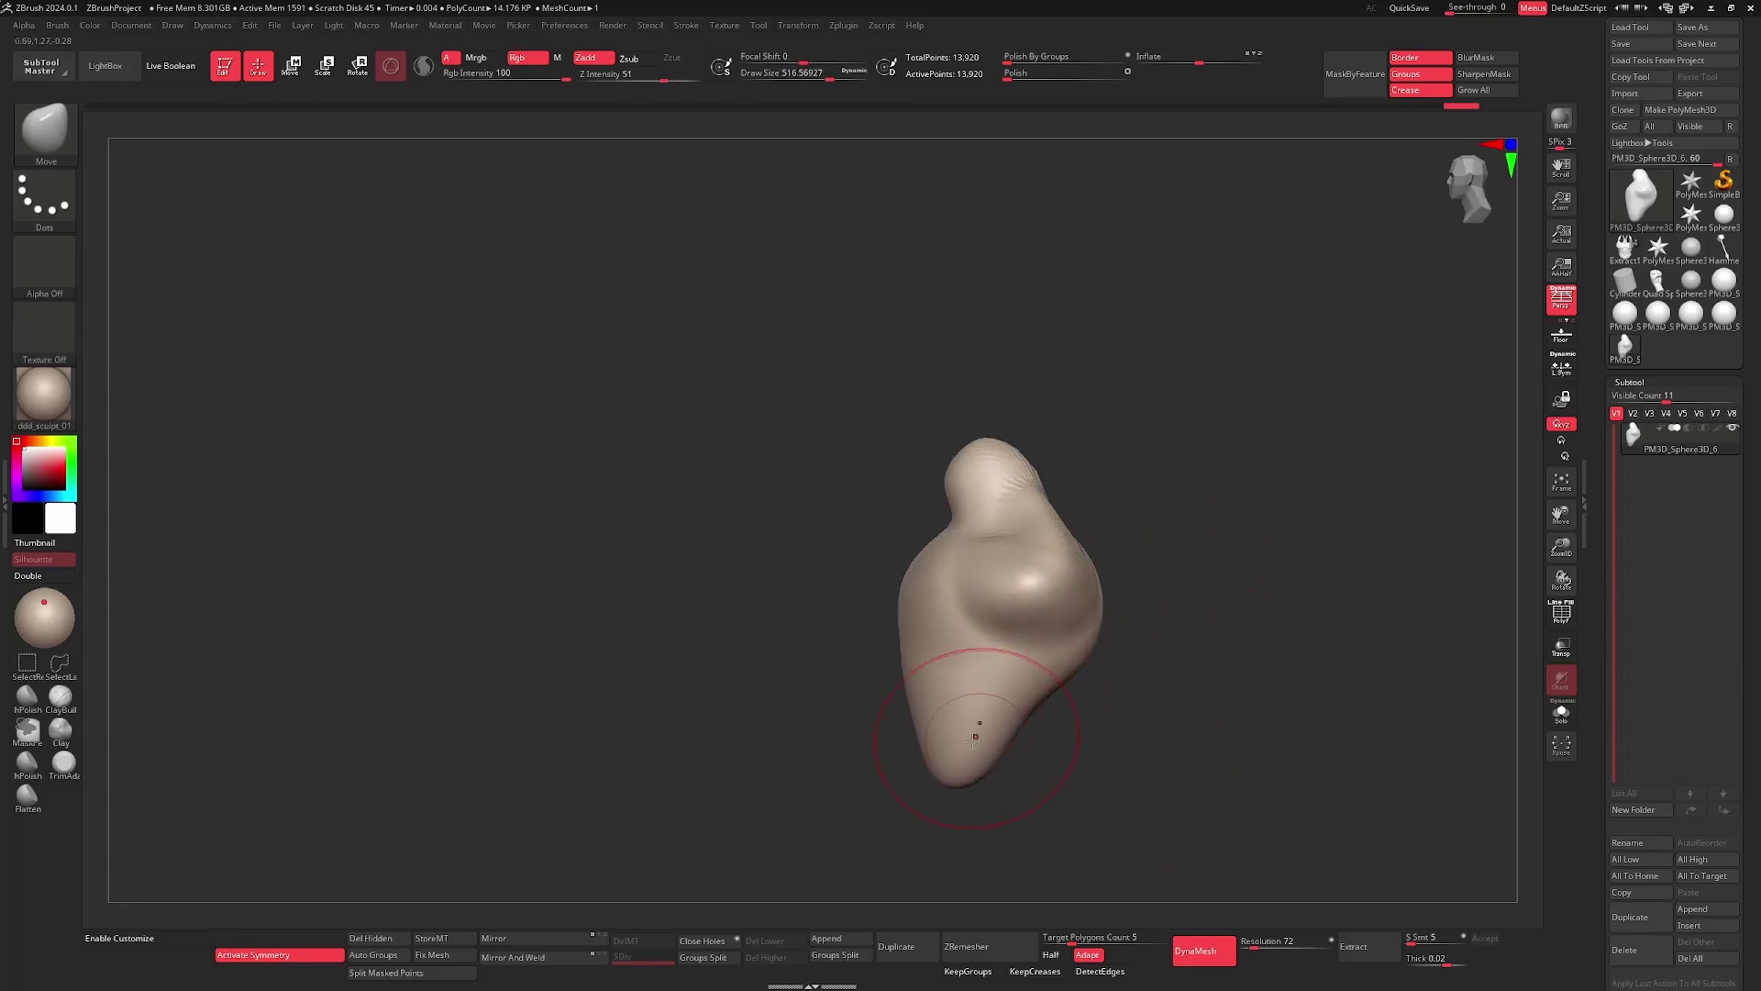
pyautogui.moveTo(867, 645); pyautogui.dragTo(915, 619)
pyautogui.press('s')
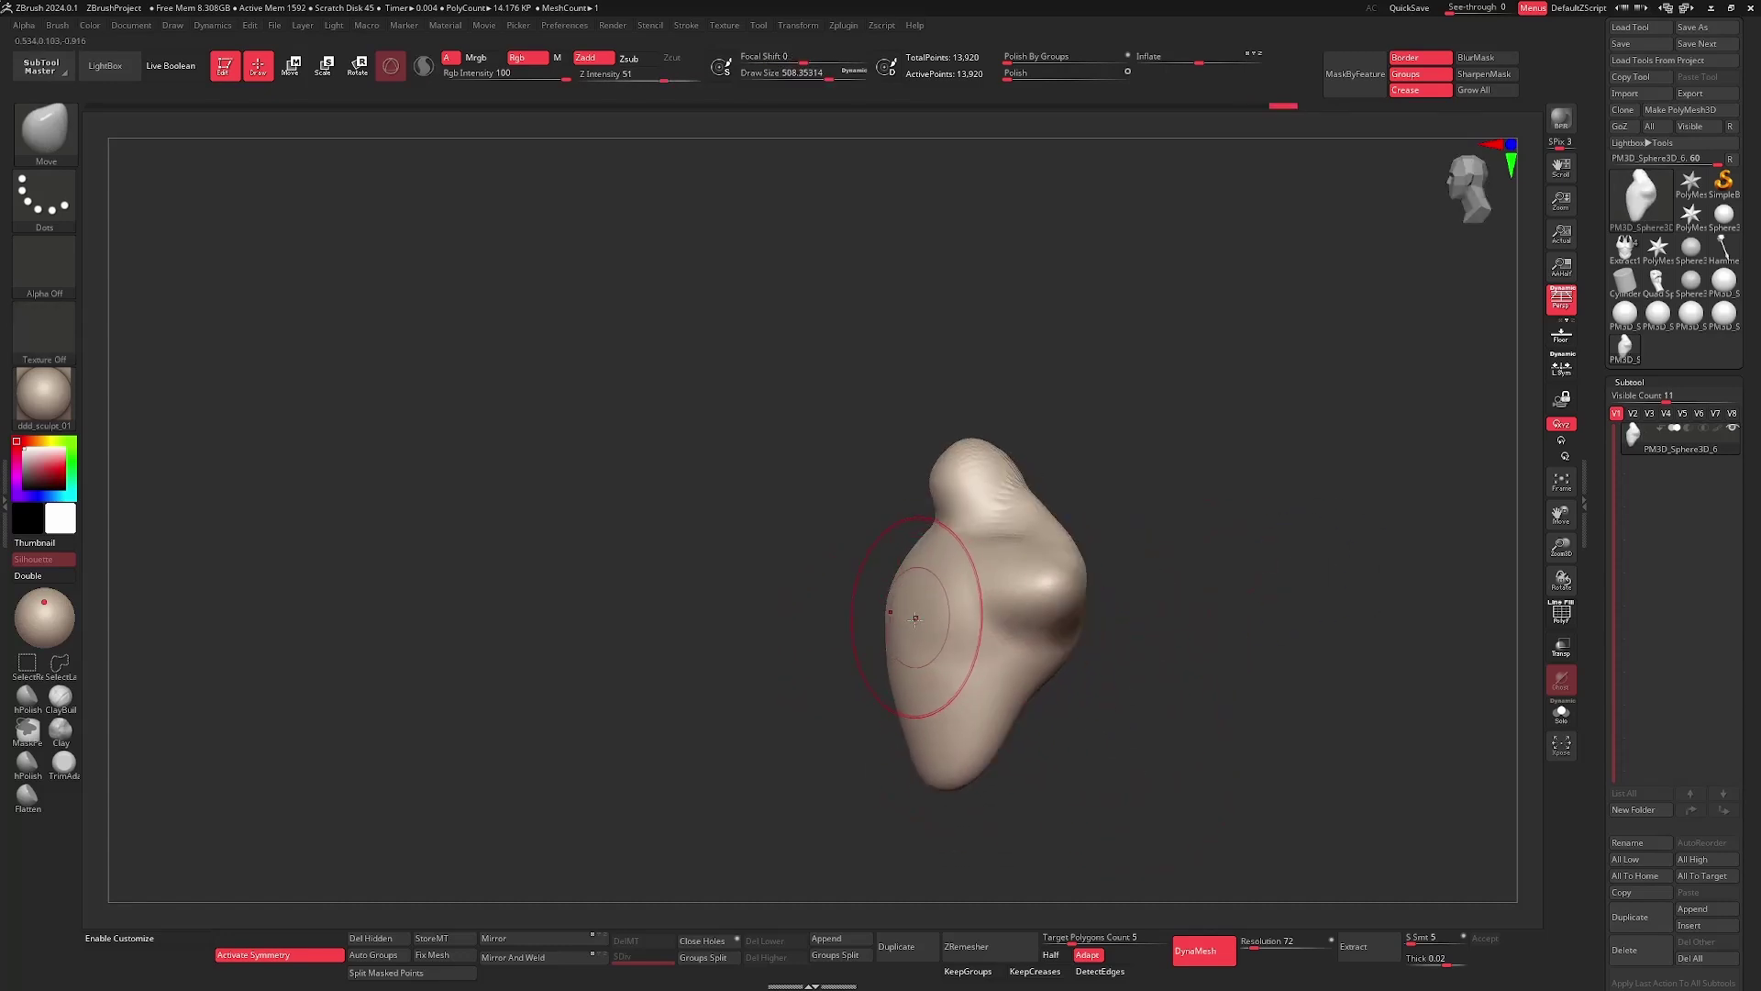
pyautogui.moveTo(1159, 527); pyautogui.dragTo(1143, 600)
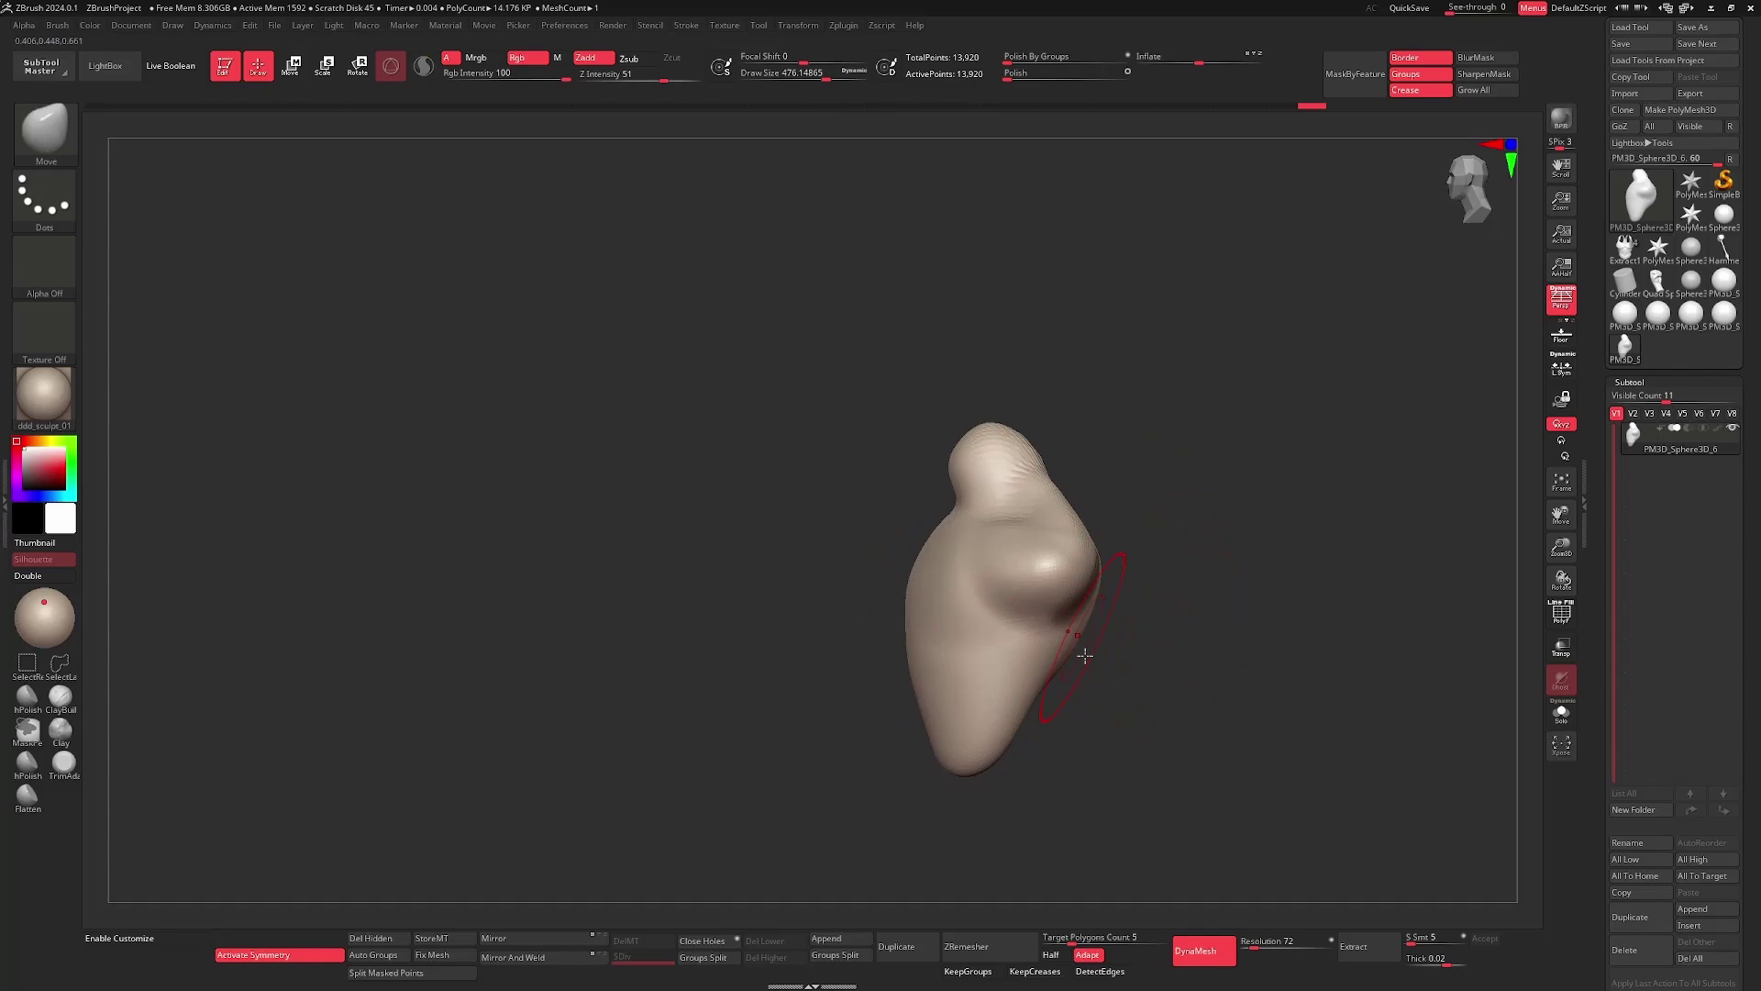
pyautogui.moveTo(1085, 655); pyautogui.dragTo(1016, 718)
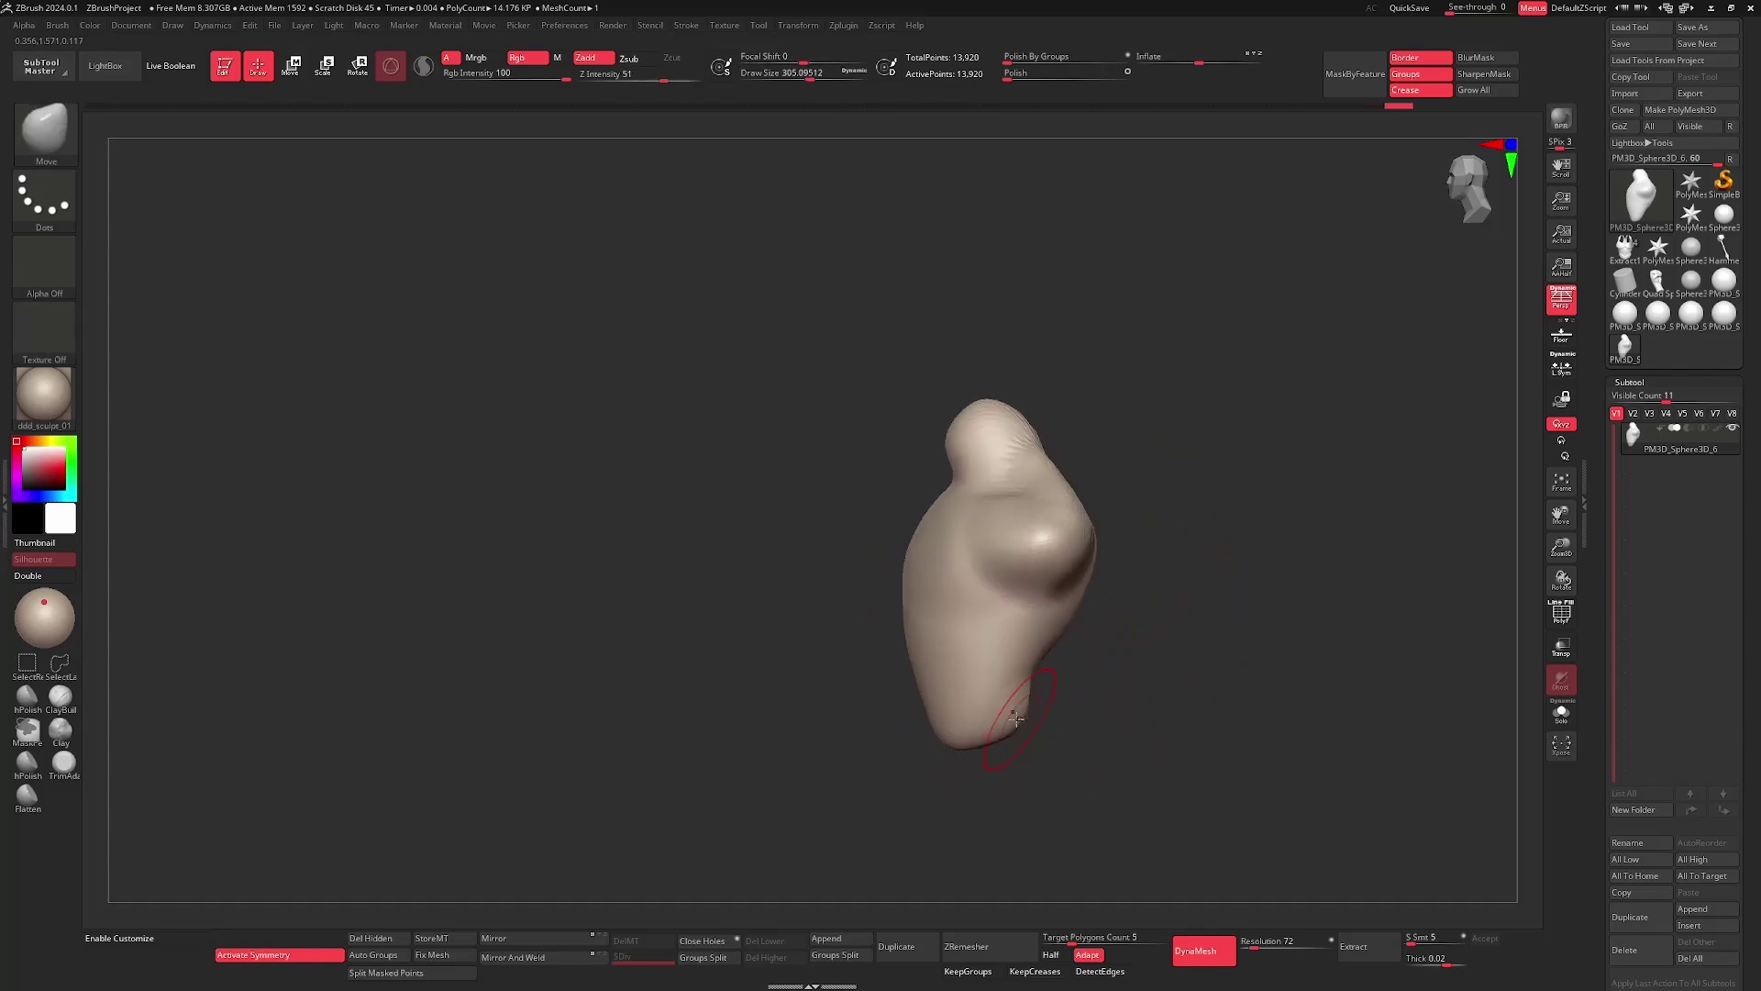
# - Block in the chest and rib cage arch with ClayBuildup strokes and refresh the DynaMesh
pyautogui.moveTo(1118, 701)
pyautogui.keyDown('shift'); pyautogui.mouseDown()
pyautogui.moveTo(1085, 700)
pyautogui.moveTo(1121, 679)
pyautogui.mouseUp(); pyautogui.keyUp('shift')
pyautogui.press('b')
pyautogui.press('c')
pyautogui.press('b')
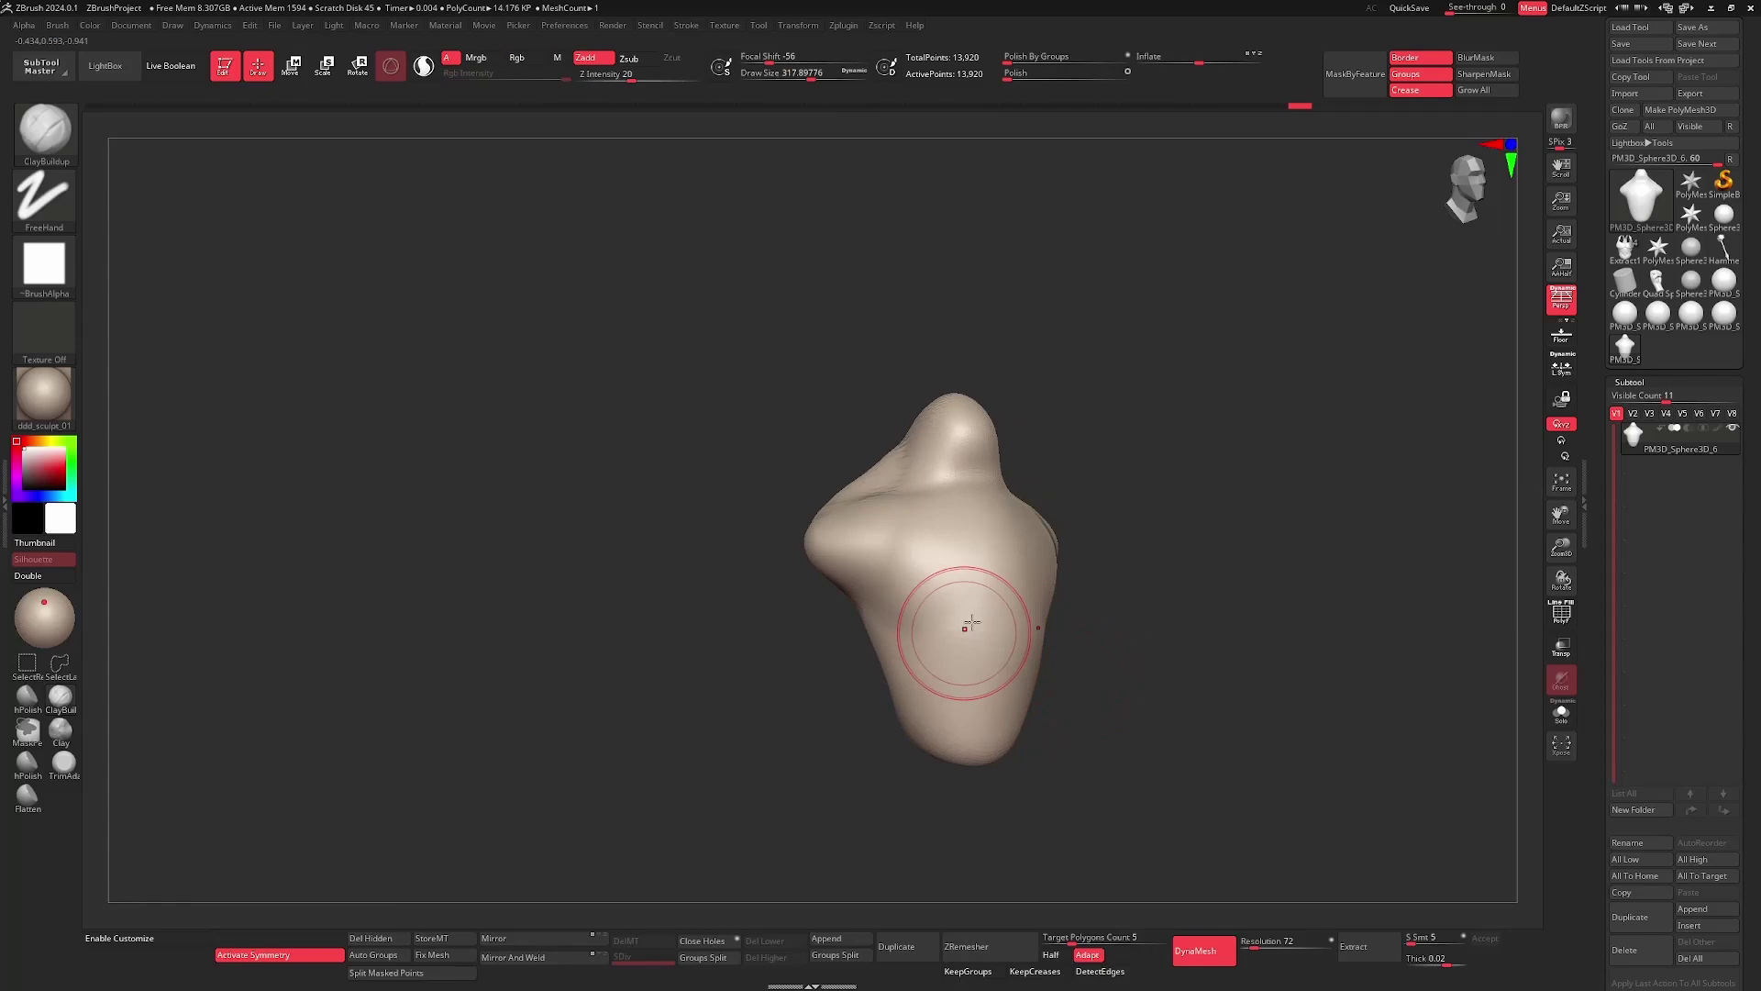
pyautogui.moveTo(1124, 613); pyautogui.dragTo(1041, 606)
pyautogui.moveTo(904, 594); pyautogui.dragTo(849, 589)
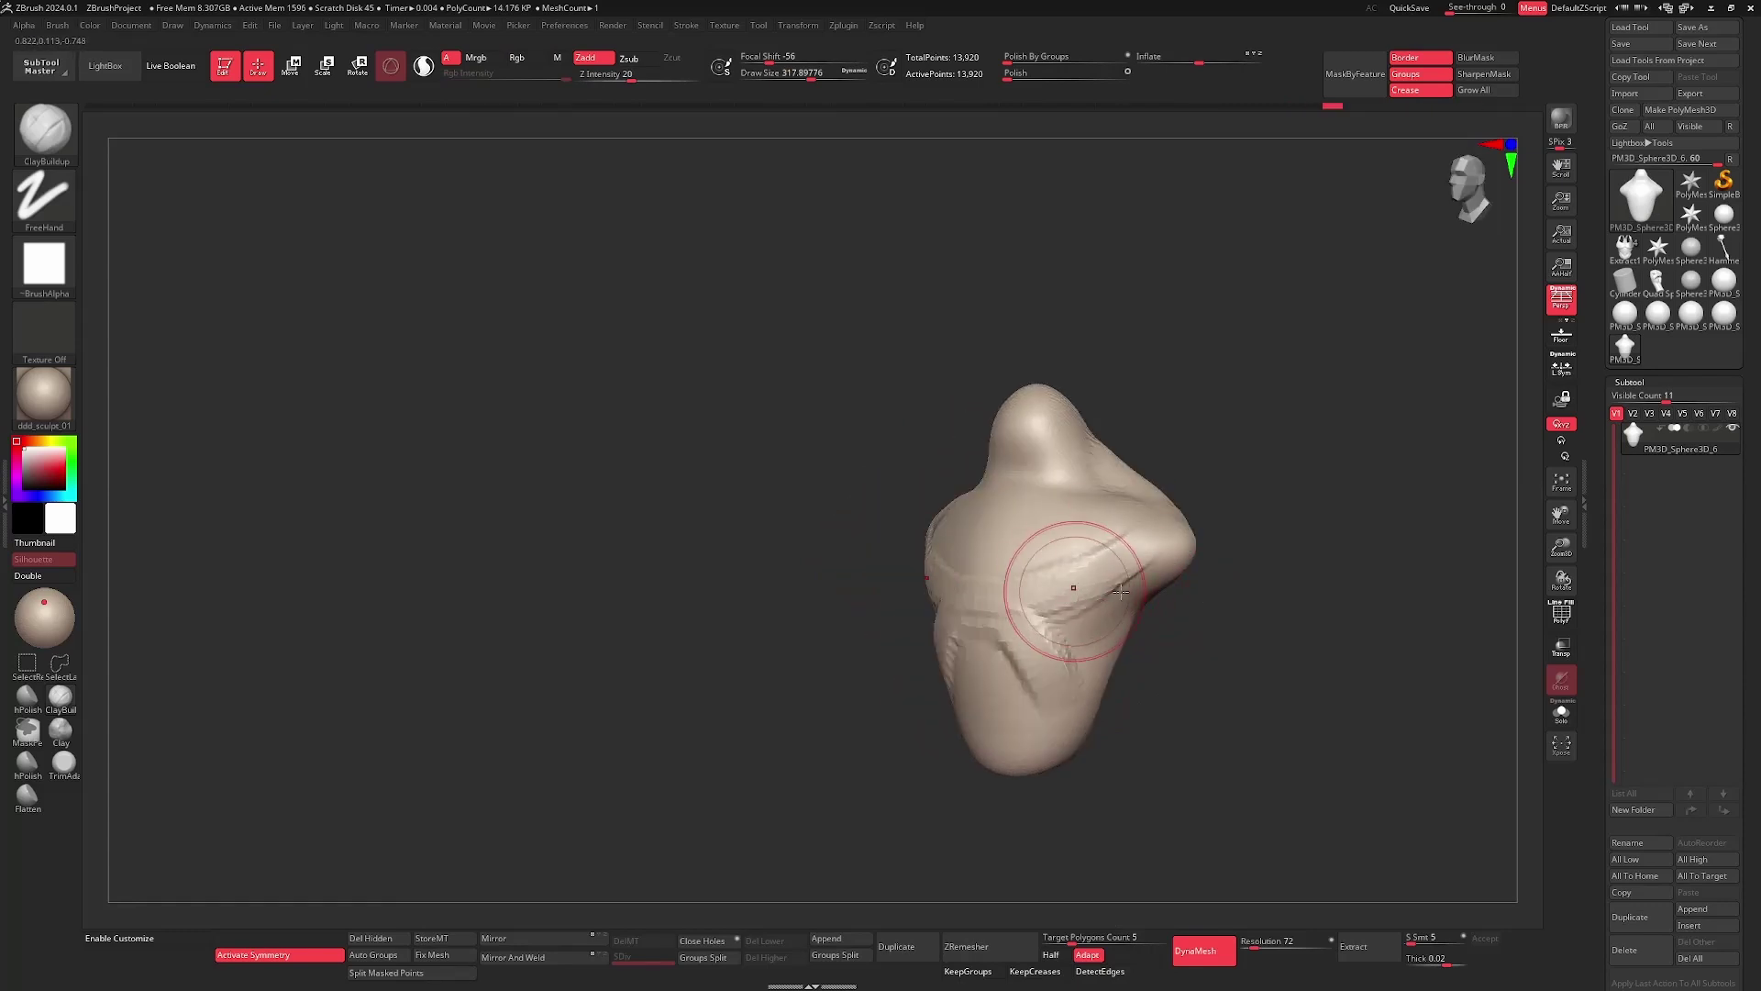
pyautogui.keyDown('ctrl'); pyautogui.moveTo(1211, 596); pyautogui.dragTo(1261, 642); pyautogui.keyUp('ctrl')
pyautogui.moveTo(1253, 624); pyautogui.dragTo(1307, 629)
# - Add ClayBuildup strokes across the collarbones at the base of the neck and refresh the DynaMesh
pyautogui.moveTo(826, 649); pyautogui.dragTo(1268, 551)
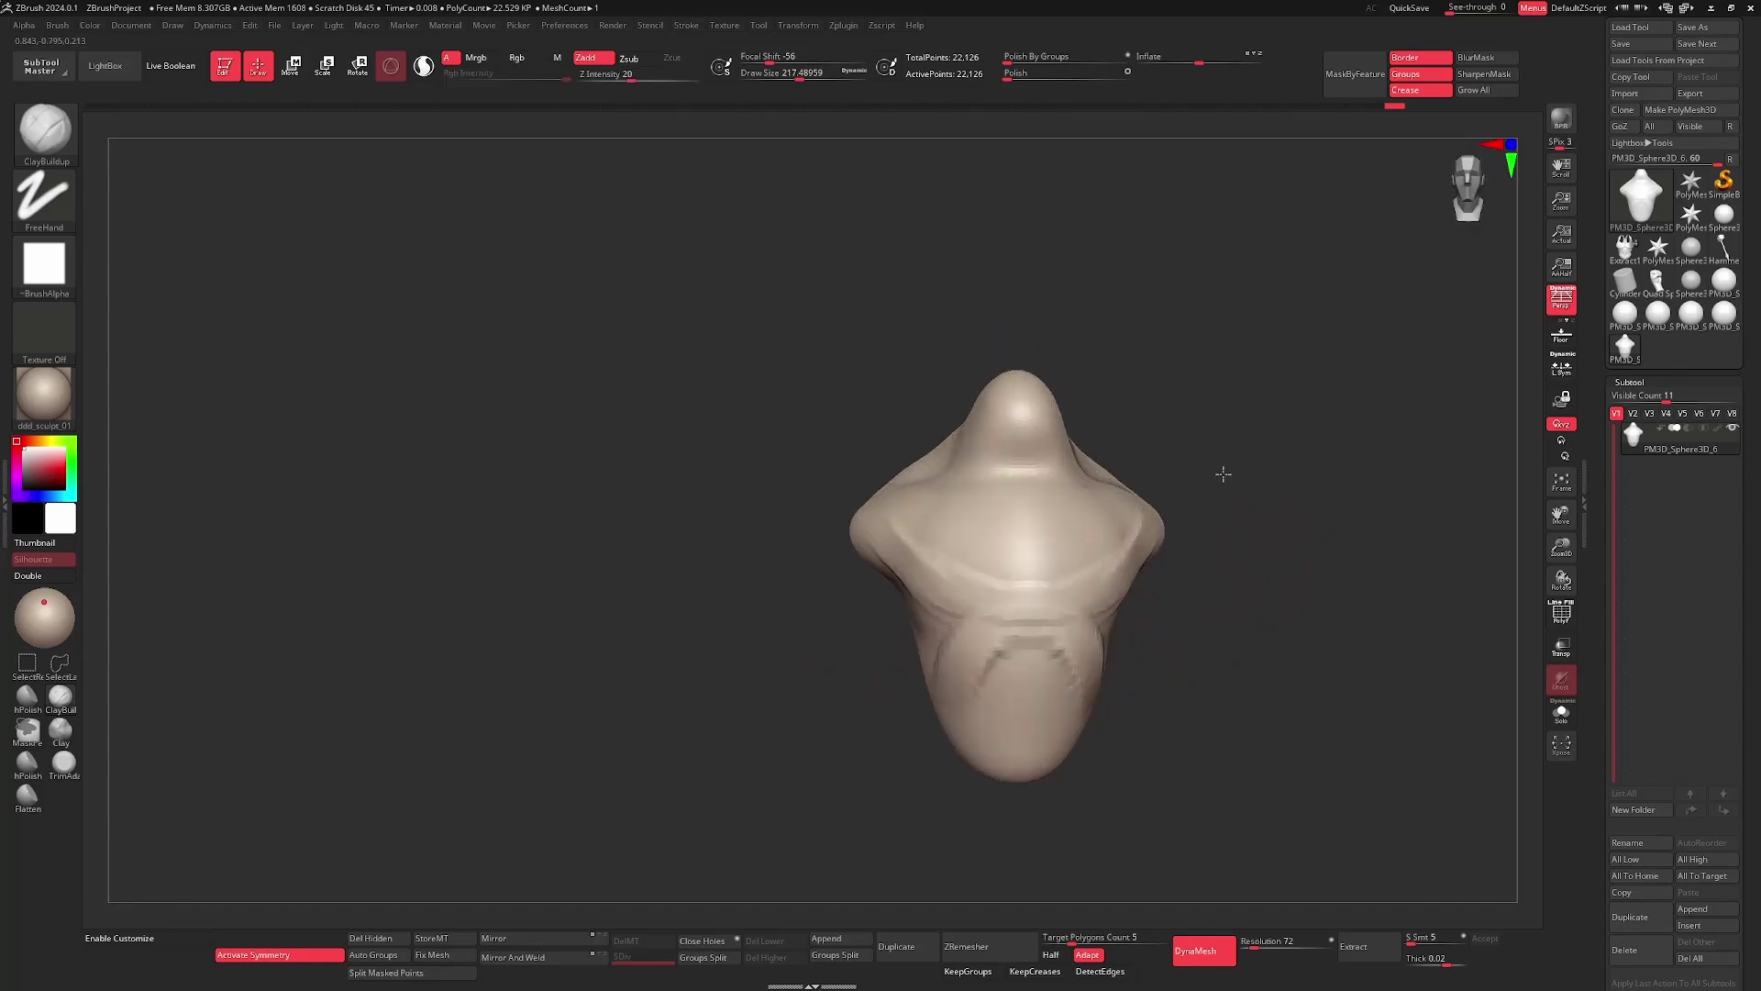
pyautogui.moveTo(1222, 474); pyautogui.dragTo(964, 500)
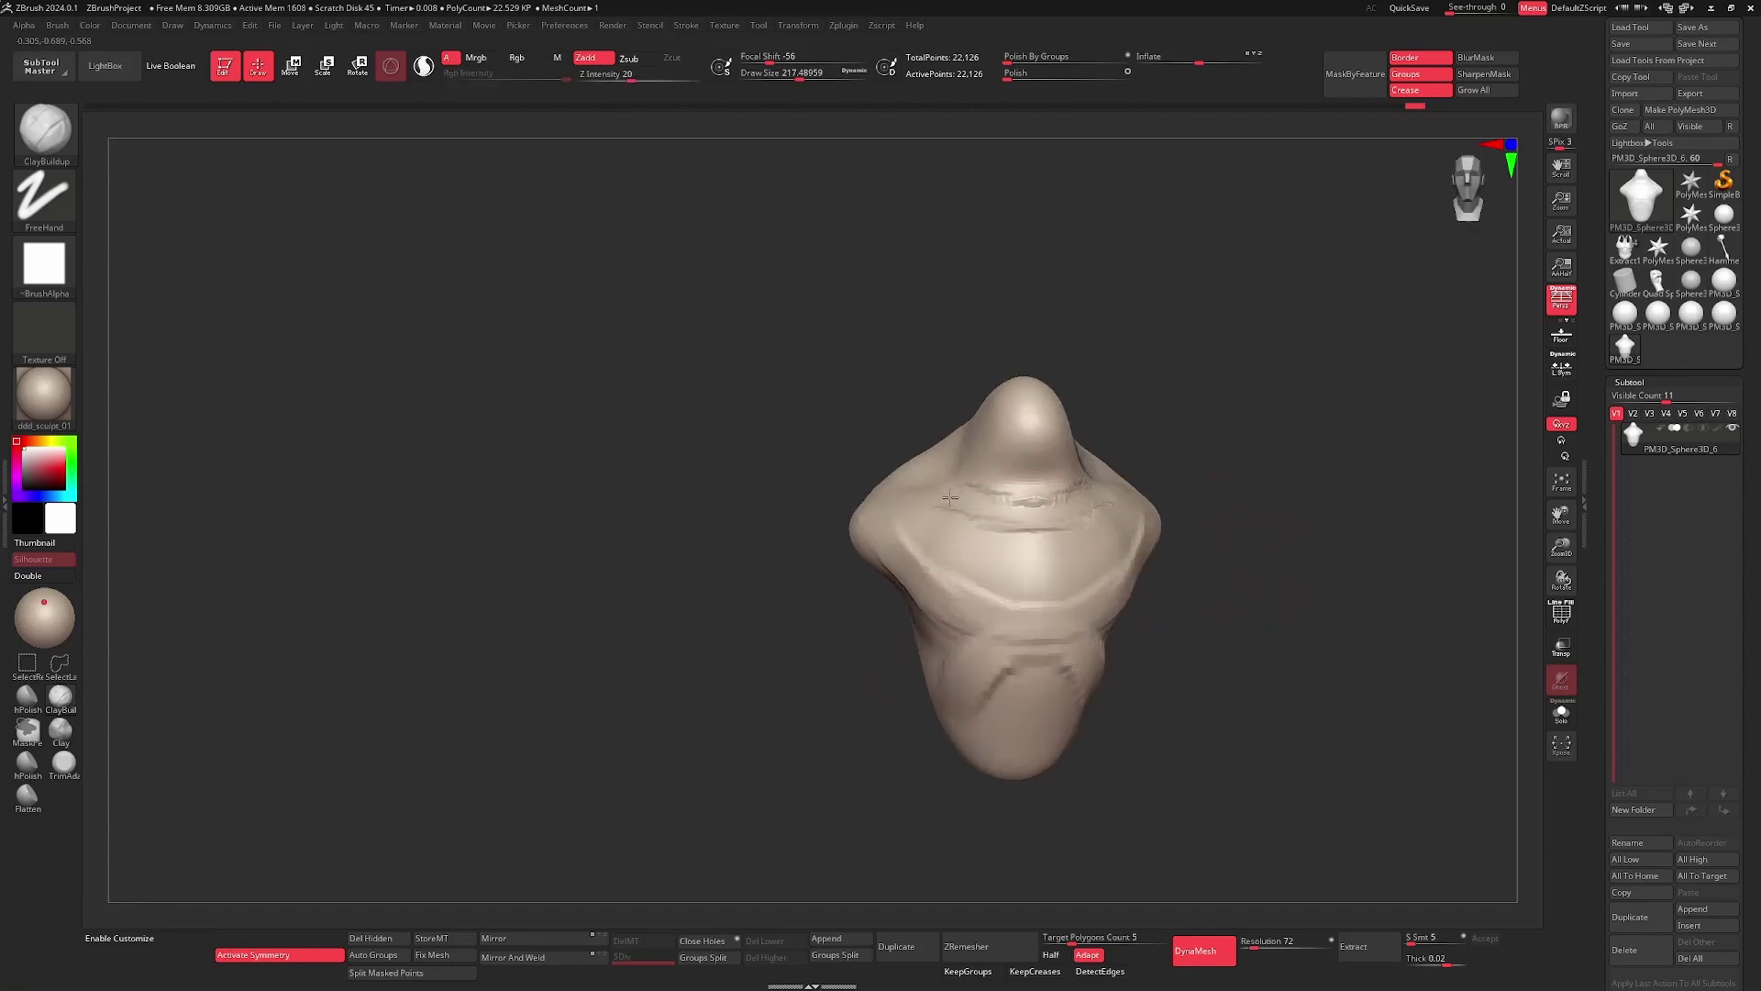
pyautogui.moveTo(1252, 530); pyautogui.dragTo(1310, 558)
pyautogui.moveTo(1310, 560)
pyautogui.keyDown('ctrl'); pyautogui.mouseDown()
pyautogui.moveTo(1309, 594)
pyautogui.moveTo(1190, 590)
pyautogui.moveTo(1251, 587)
pyautogui.moveTo(1025, 532)
pyautogui.mouseUp(); pyautogui.keyUp('ctrl')
# - Build up rounded shoulder caps and the front of the neck with ClayBuildup
pyautogui.press('s')
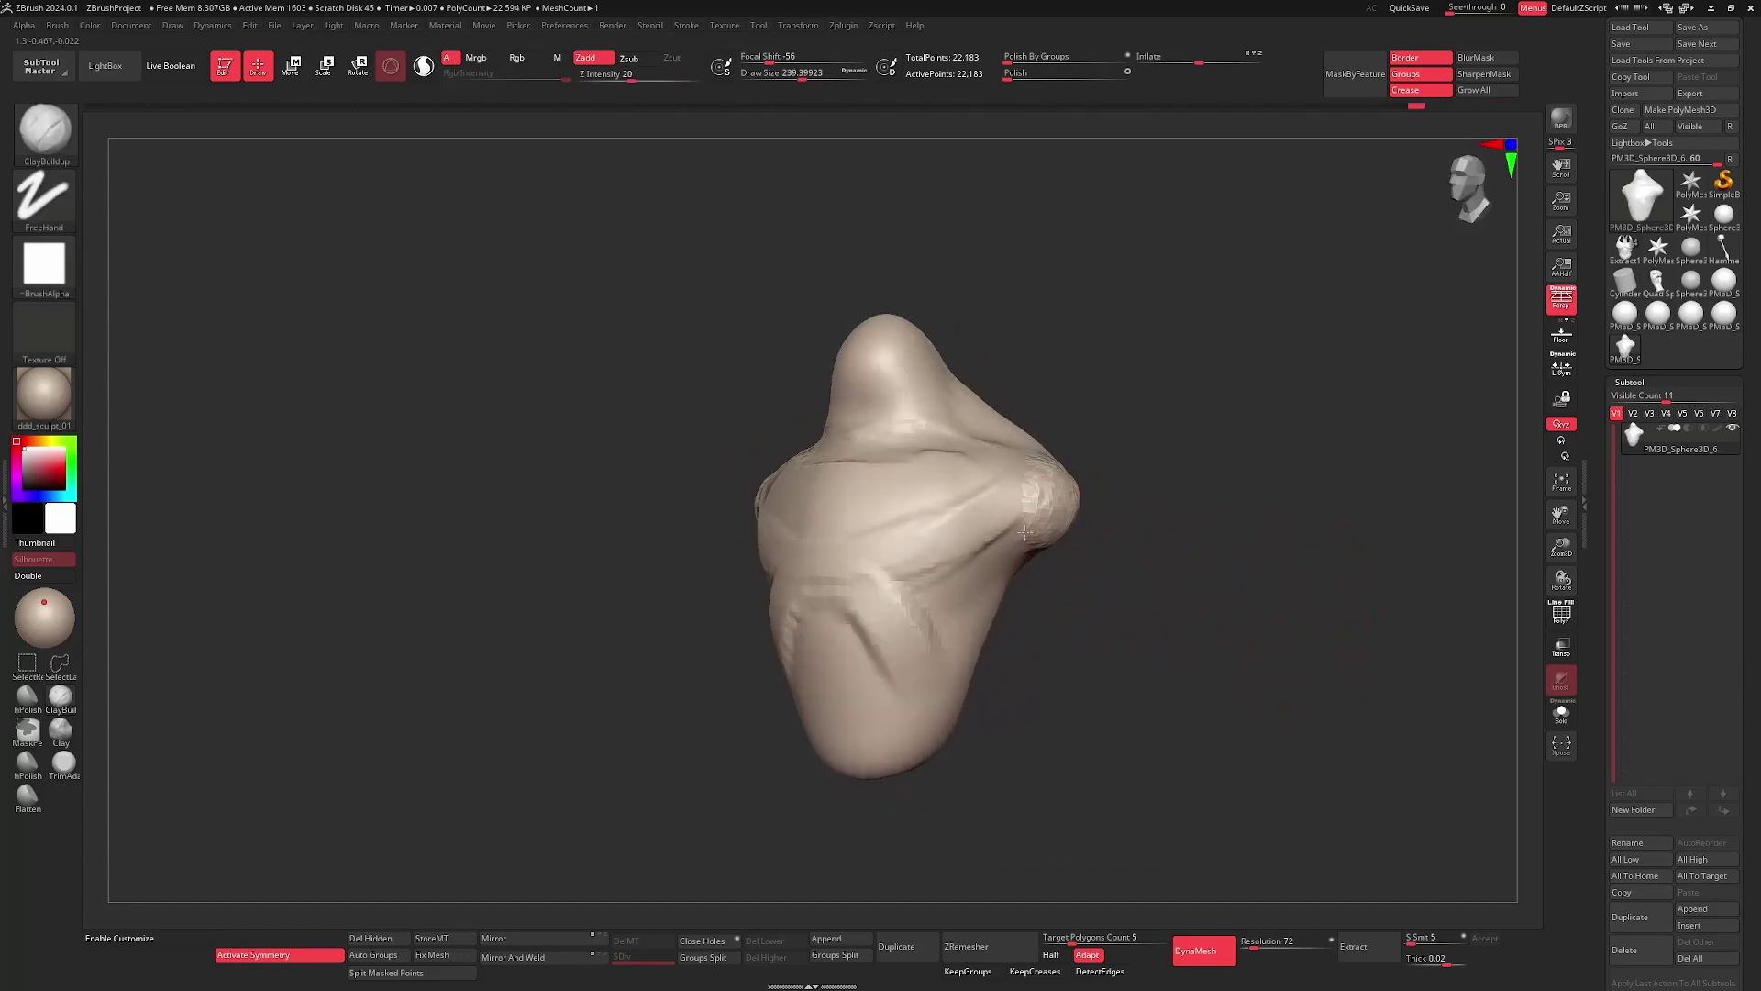
pyautogui.keyDown('shift'); pyautogui.moveTo(1161, 560); pyautogui.dragTo(1108, 520); pyautogui.keyUp('shift')
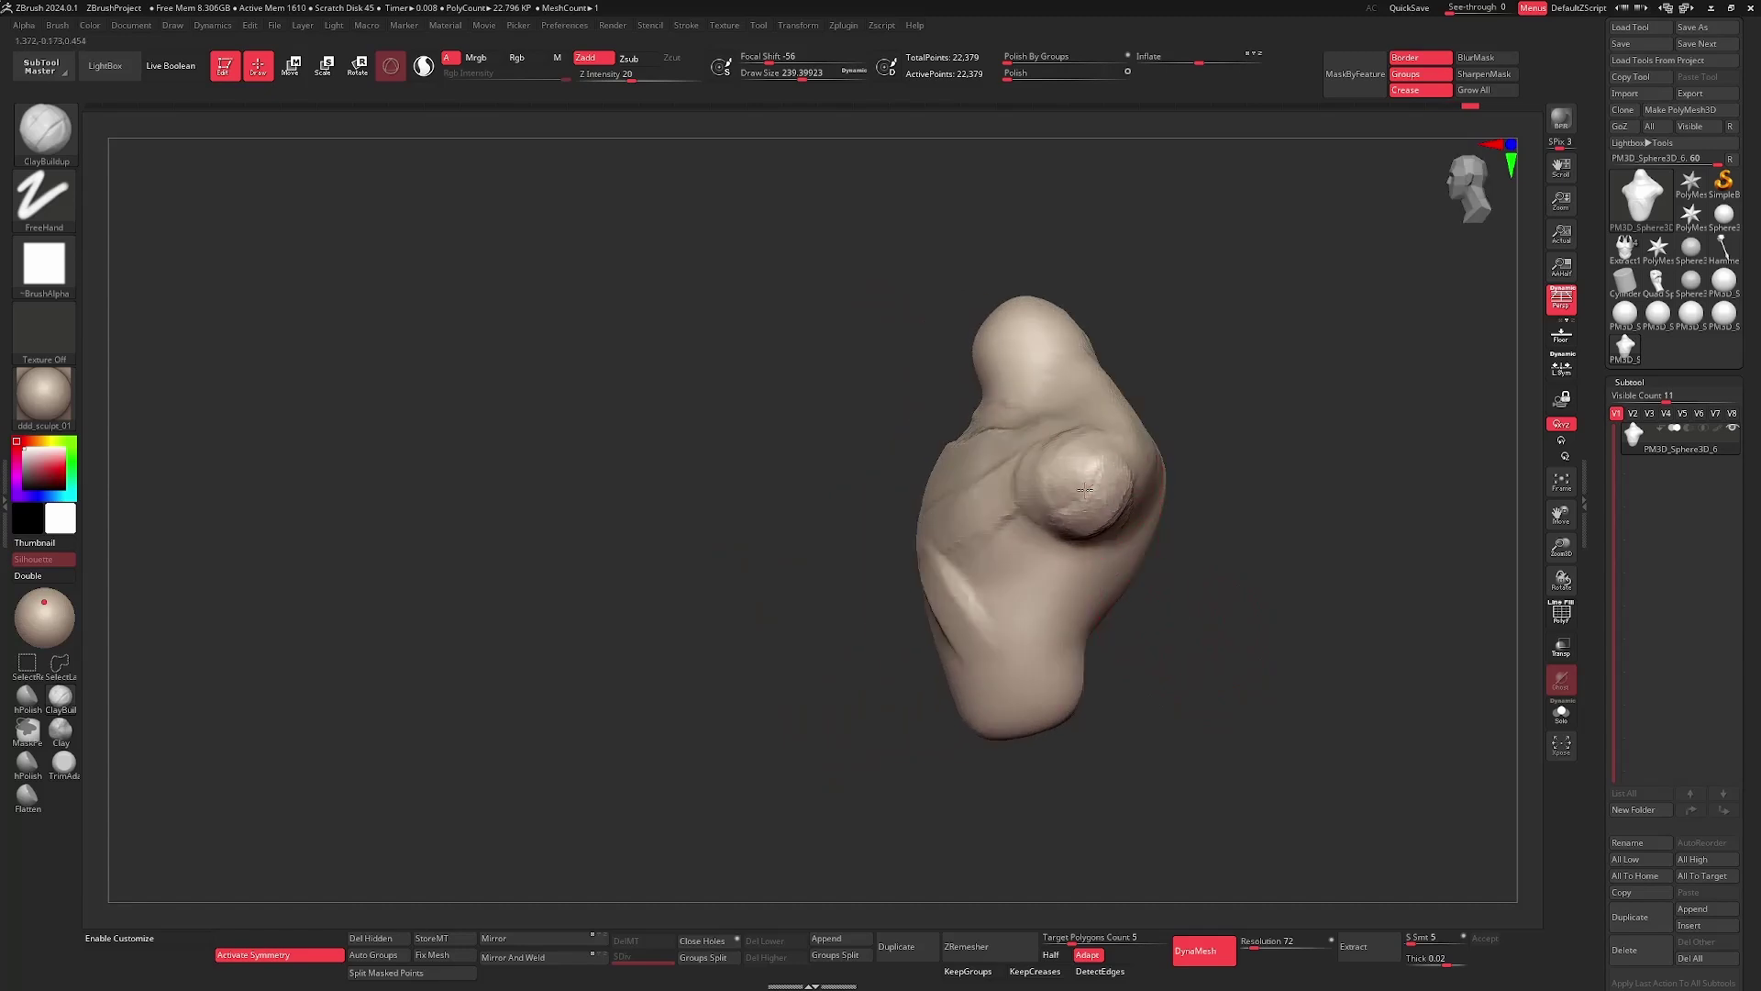
pyautogui.moveTo(1251, 610)
pyautogui.keyDown('shift'); pyautogui.mouseDown()
pyautogui.moveTo(1254, 574)
pyautogui.moveTo(1251, 592)
pyautogui.mouseUp(); pyautogui.keyUp('shift')
pyautogui.keyDown('alt'); pyautogui.moveTo(1250, 653); pyautogui.dragTo(1211, 597); pyautogui.keyUp('alt')
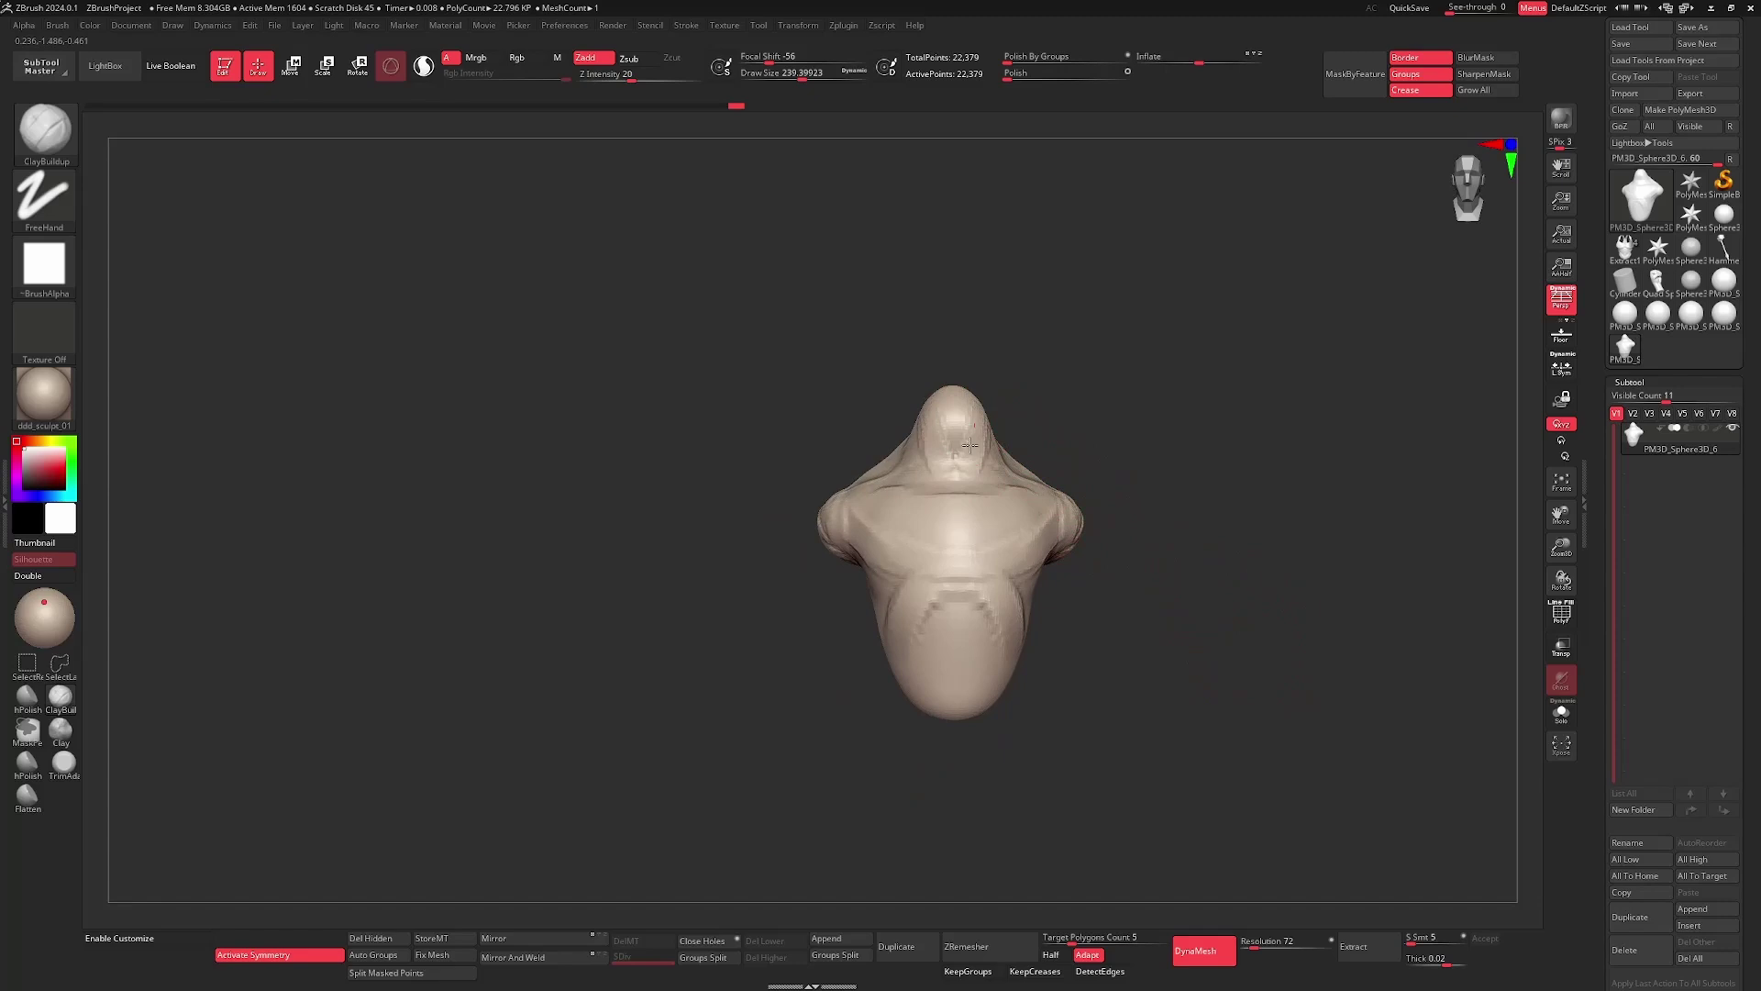
pyautogui.press('s')
# - Build up the back muscles on both sides of the spine with ClayBuildup and smooth the lower back
pyautogui.moveTo(1087, 426)
pyautogui.keyDown('alt'); pyautogui.mouseDown()
pyautogui.moveTo(1085, 469)
pyautogui.moveTo(1007, 475)
pyautogui.moveTo(1070, 487)
pyautogui.mouseUp(); pyautogui.keyUp('alt')
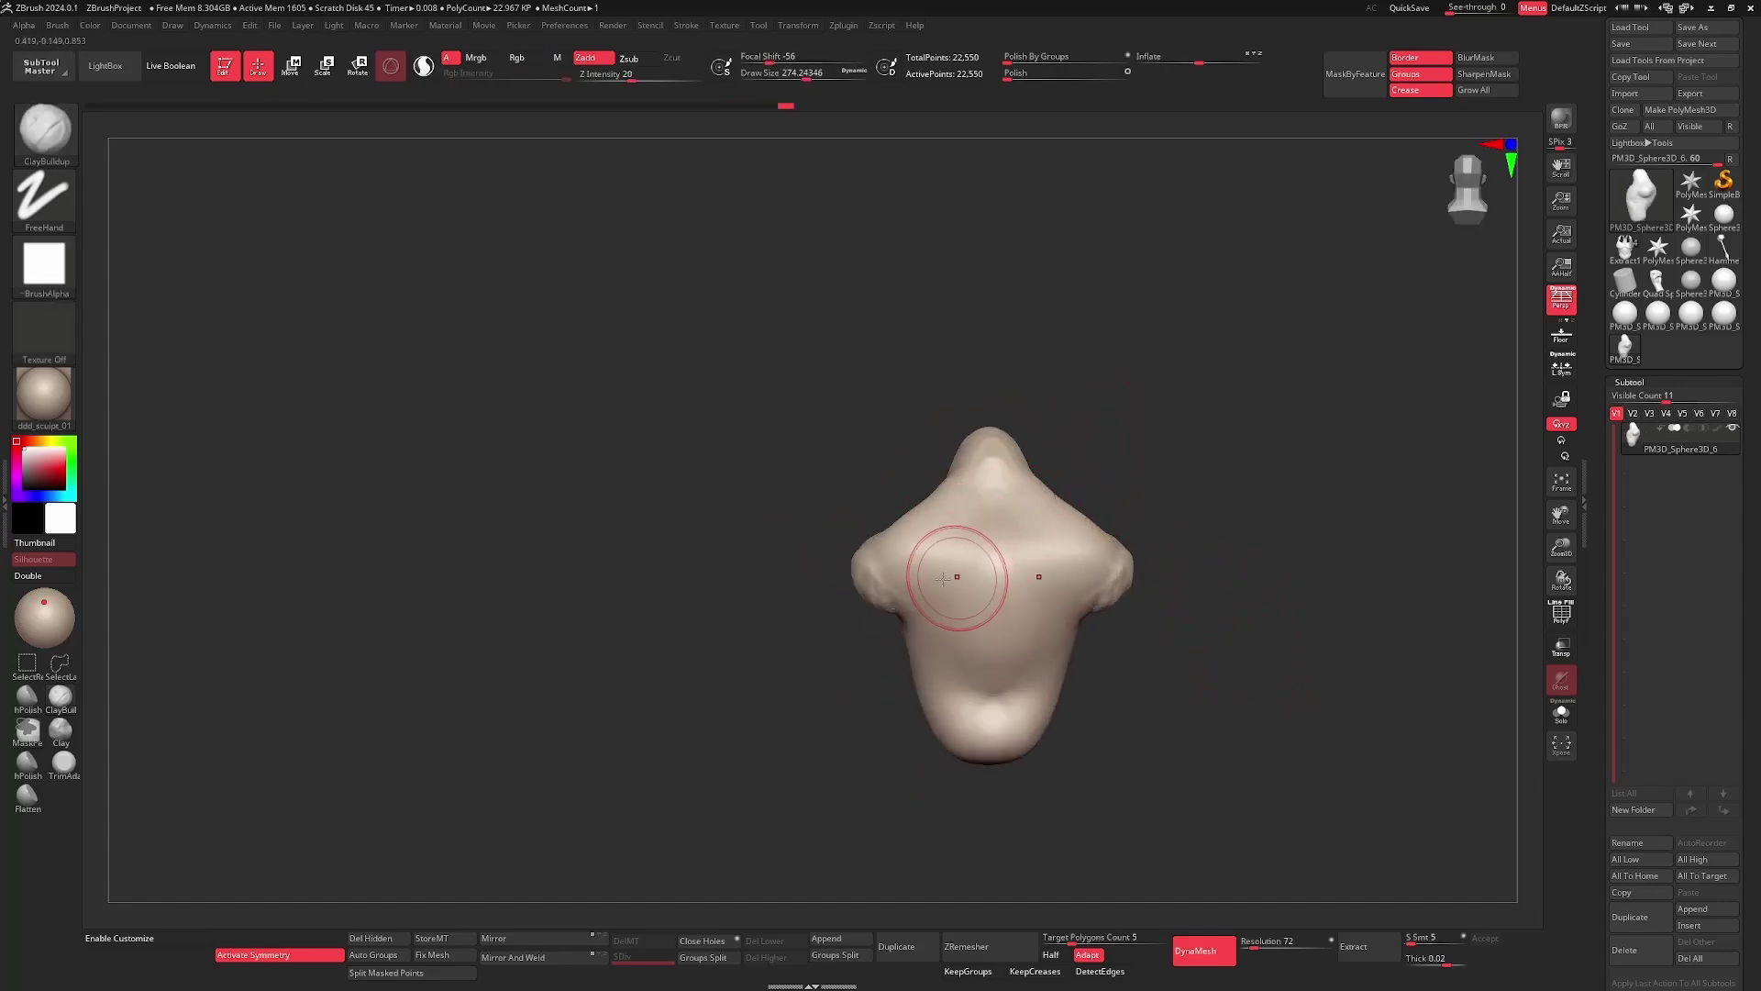
pyautogui.moveTo(936, 623); pyautogui.dragTo(914, 670)
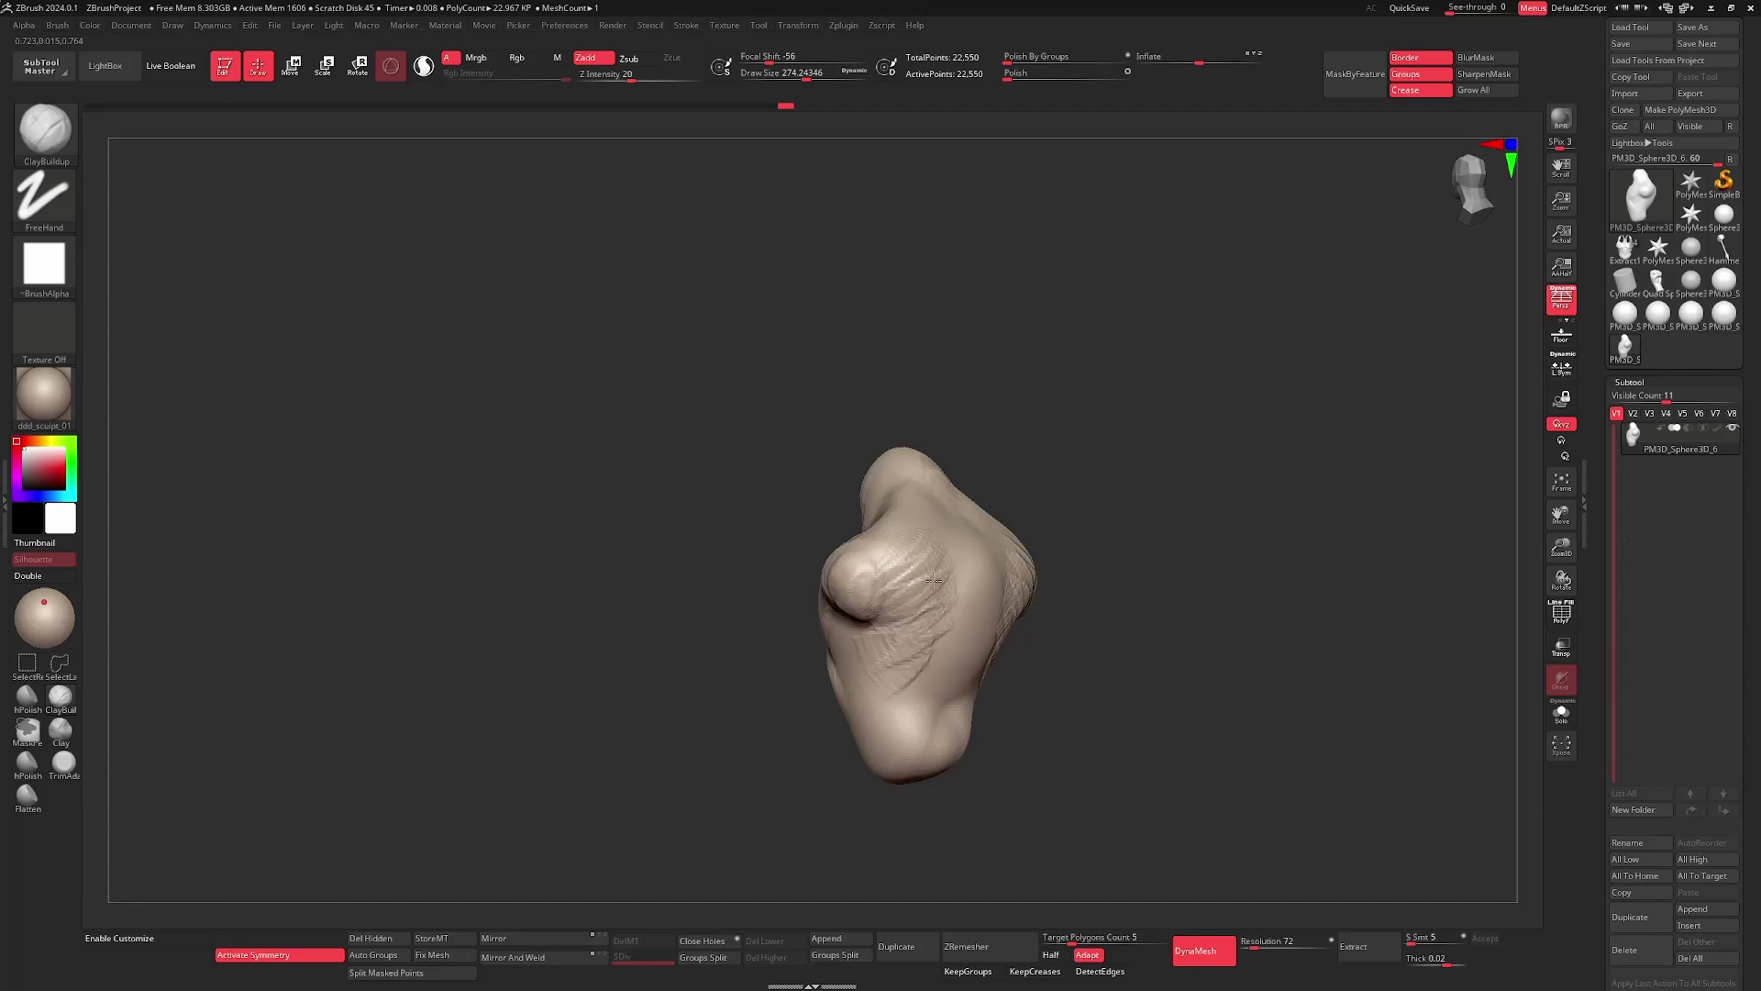
pyautogui.moveTo(1023, 653); pyautogui.dragTo(953, 539)
pyautogui.keyDown('shift'); pyautogui.moveTo(1100, 639); pyautogui.dragTo(1054, 629); pyautogui.keyUp('shift')
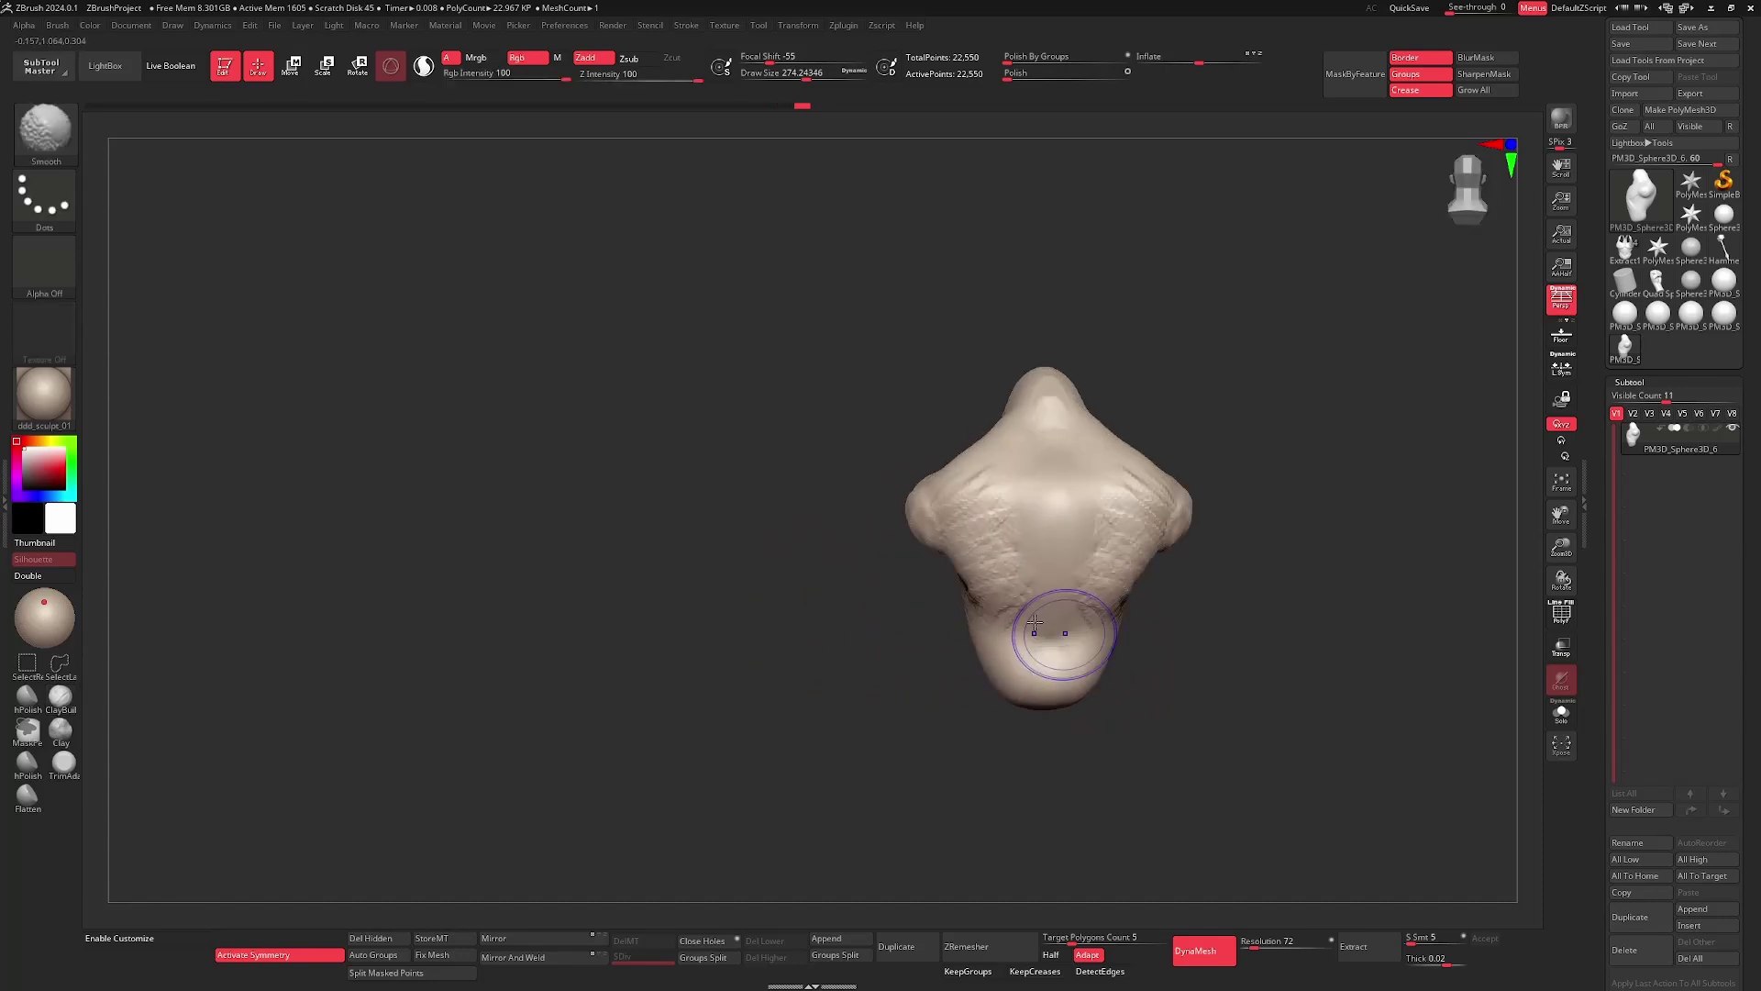
# - Adjust the torso's waist and shoulder silhouette from the front with a large Move brush
pyautogui.moveTo(938, 615)
pyautogui.mouseDown()
pyautogui.moveTo(1050, 629)
pyautogui.moveTo(993, 615)
pyautogui.moveTo(884, 633)
pyautogui.moveTo(817, 550)
pyautogui.mouseUp()
pyautogui.press('b')
pyautogui.press('m')
pyautogui.press('v')
pyautogui.press('s')
pyautogui.press('s')
pyautogui.moveTo(942, 614)
pyautogui.mouseDown()
pyautogui.moveTo(954, 585)
pyautogui.moveTo(937, 573)
pyautogui.moveTo(966, 580)
pyautogui.mouseUp()
pyautogui.moveTo(937, 652)
pyautogui.keyDown('alt'); pyautogui.mouseDown()
pyautogui.moveTo(859, 640)
pyautogui.moveTo(986, 655)
pyautogui.mouseUp(); pyautogui.keyUp('alt')
pyautogui.press('s')
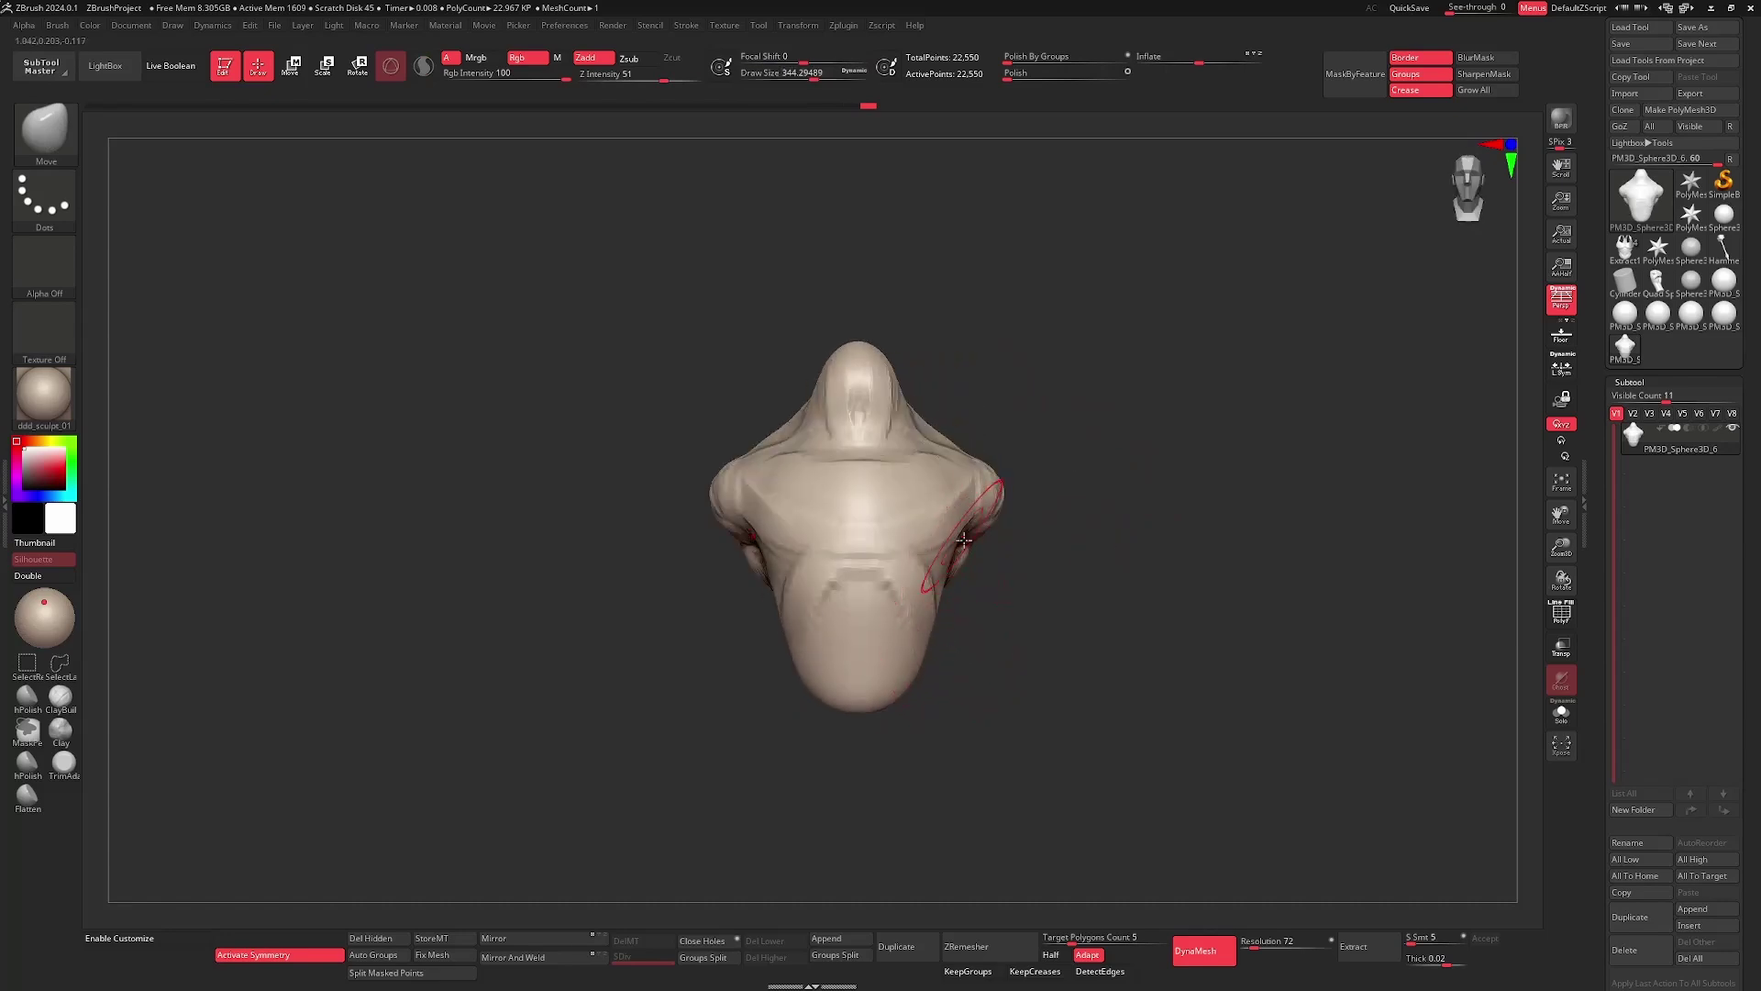
# - Build up the pectorals with ClayBuildup strokes running from the chest out to the shoulders, and add form to the upper abdomen
pyautogui.press('b')
pyautogui.press('c')
pyautogui.press('b')
pyautogui.moveTo(1010, 581); pyautogui.dragTo(961, 549)
pyautogui.press('s')
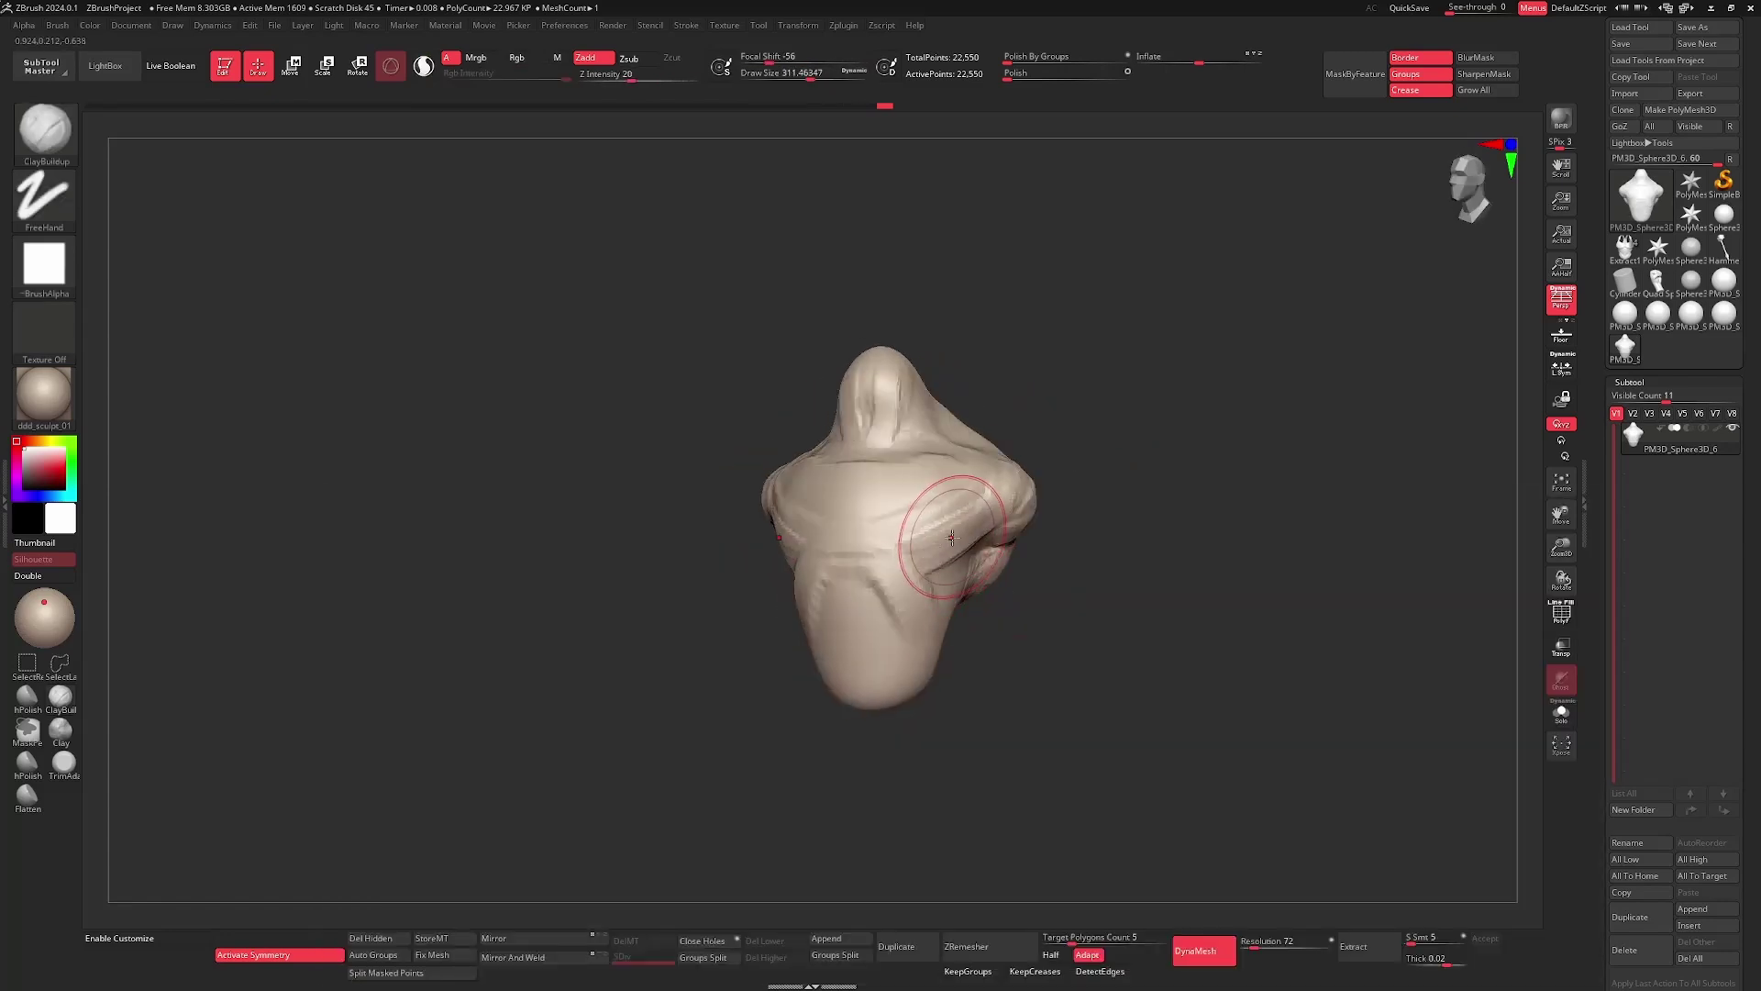
pyautogui.moveTo(1047, 587)
pyautogui.mouseDown()
pyautogui.moveTo(1113, 629)
pyautogui.moveTo(983, 617)
pyautogui.moveTo(1081, 598)
pyautogui.moveTo(803, 588)
pyautogui.mouseUp()
pyautogui.moveTo(1009, 550); pyautogui.dragTo(972, 582)
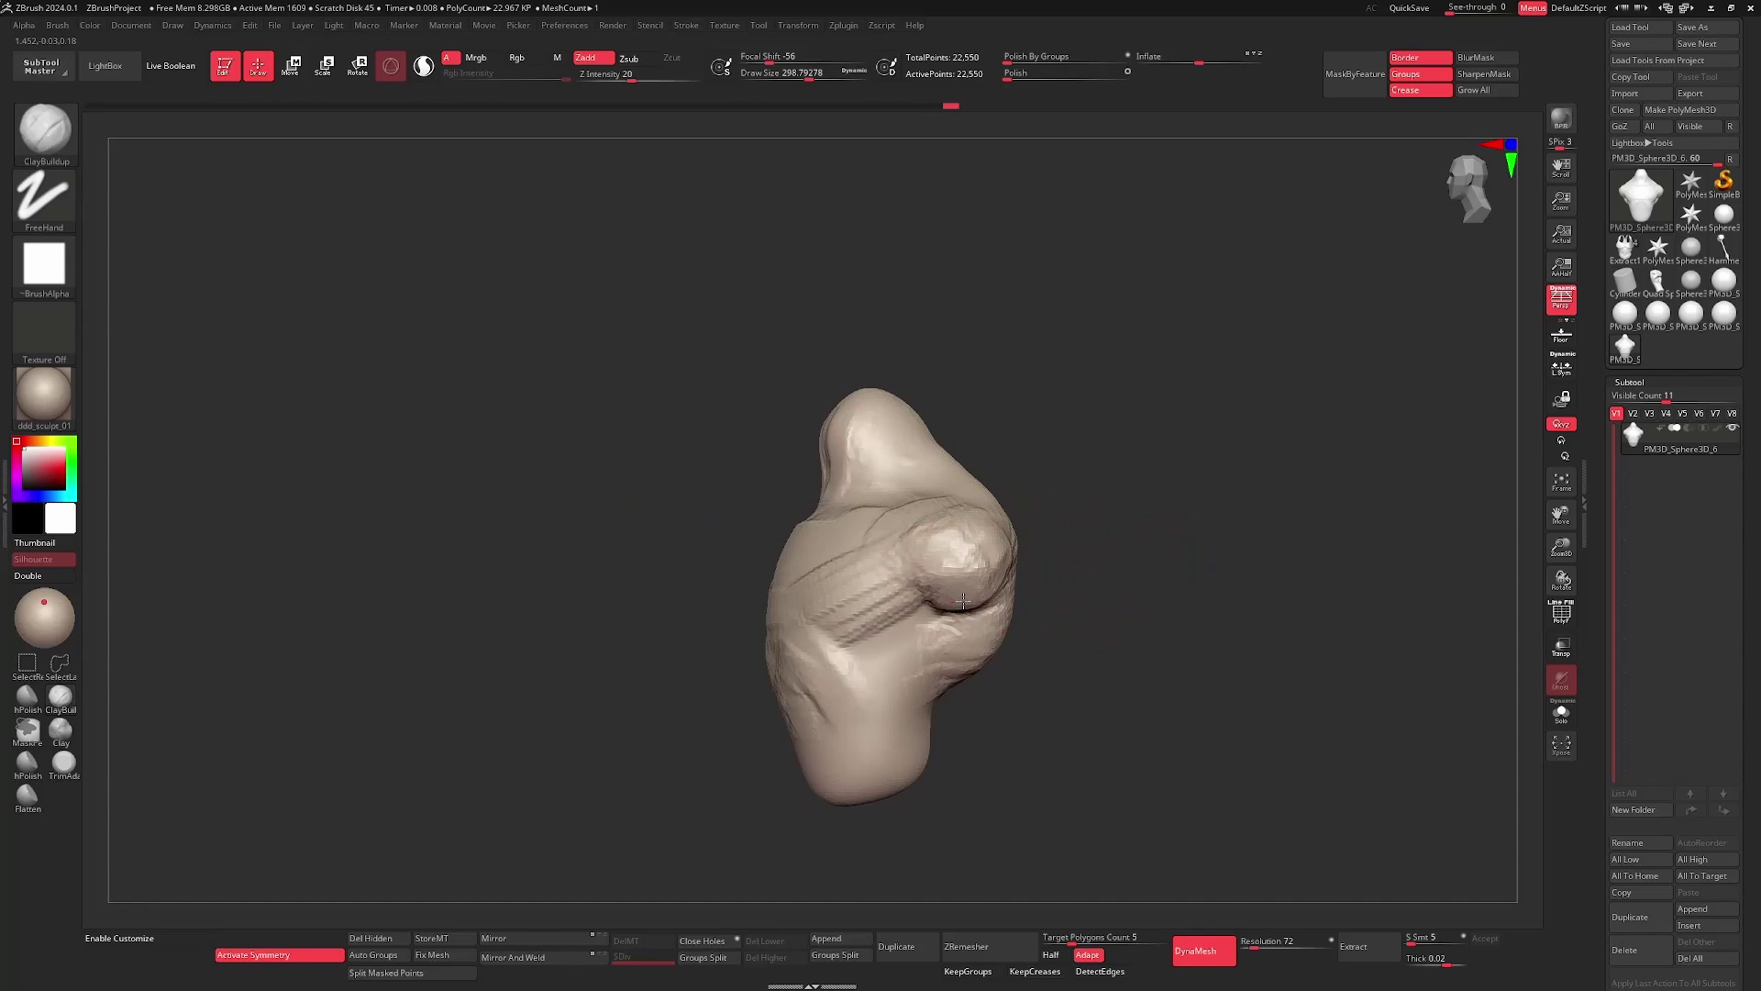
pyautogui.moveTo(1125, 595); pyautogui.dragTo(1164, 609)
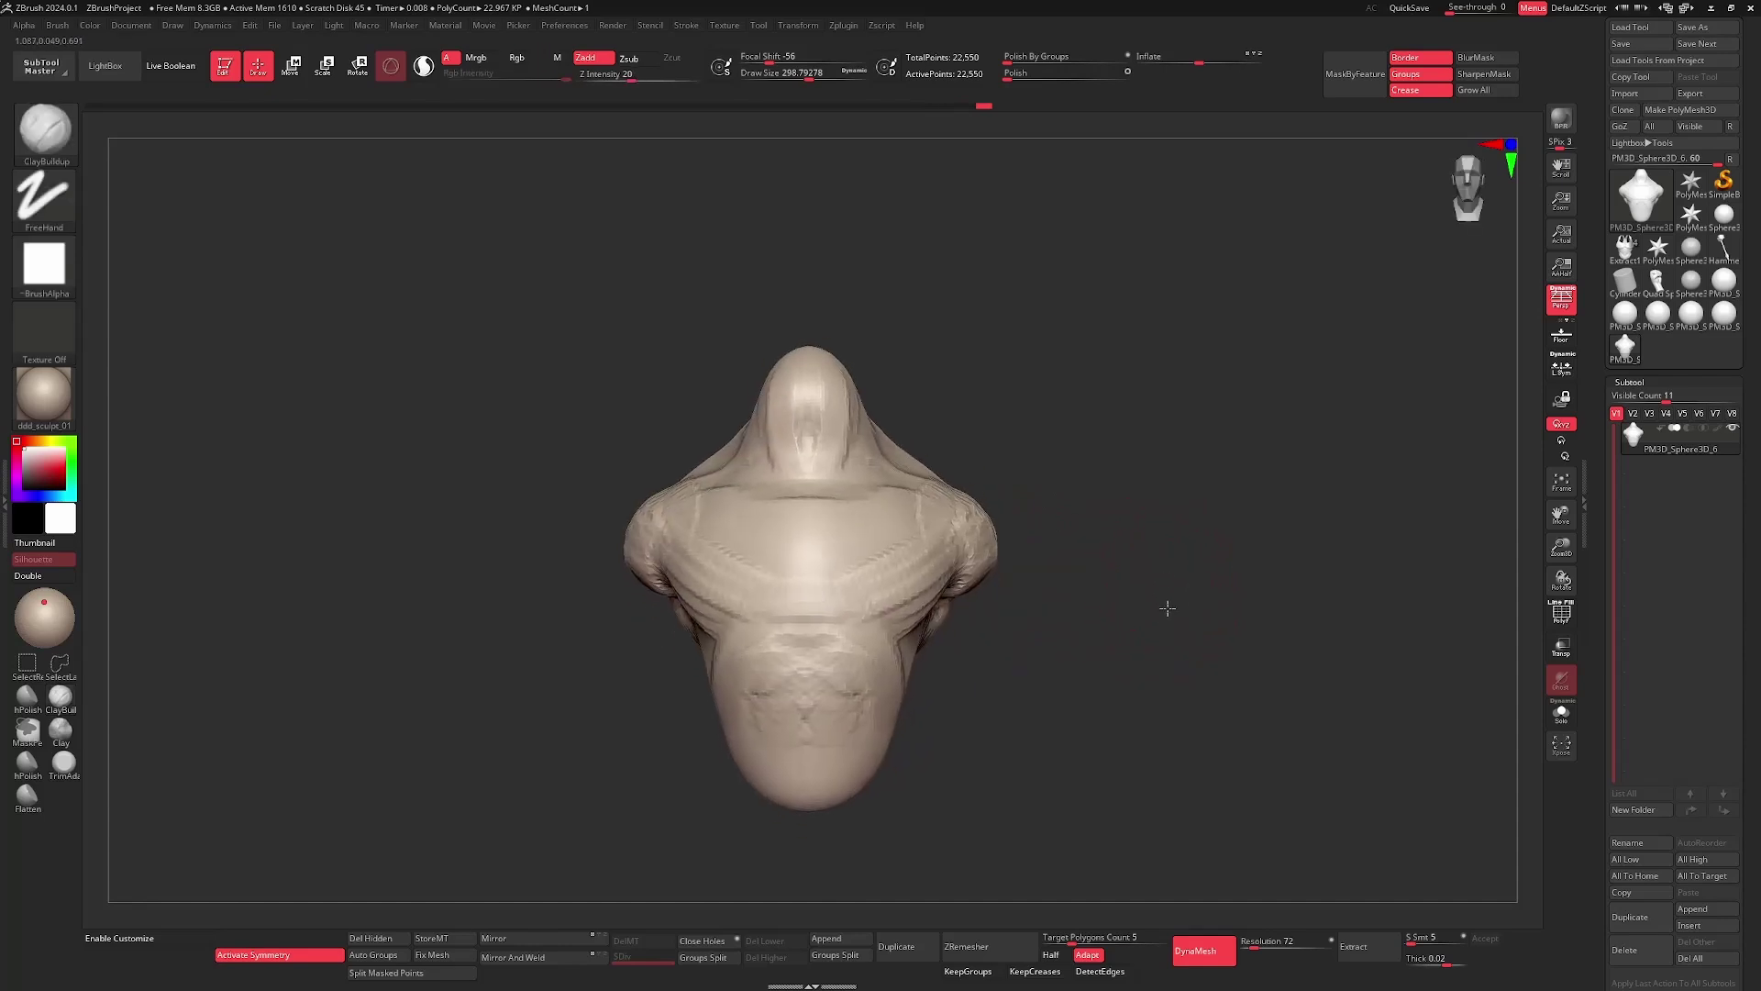
# - Remesh the torso with DynaMesh at a resolution of 192 and check its wireframe
pyautogui.press('f')
pyautogui.keyDown('ctrl'); pyautogui.moveTo(1240, 831); pyautogui.dragTo(1215, 774); pyautogui.keyUp('ctrl')
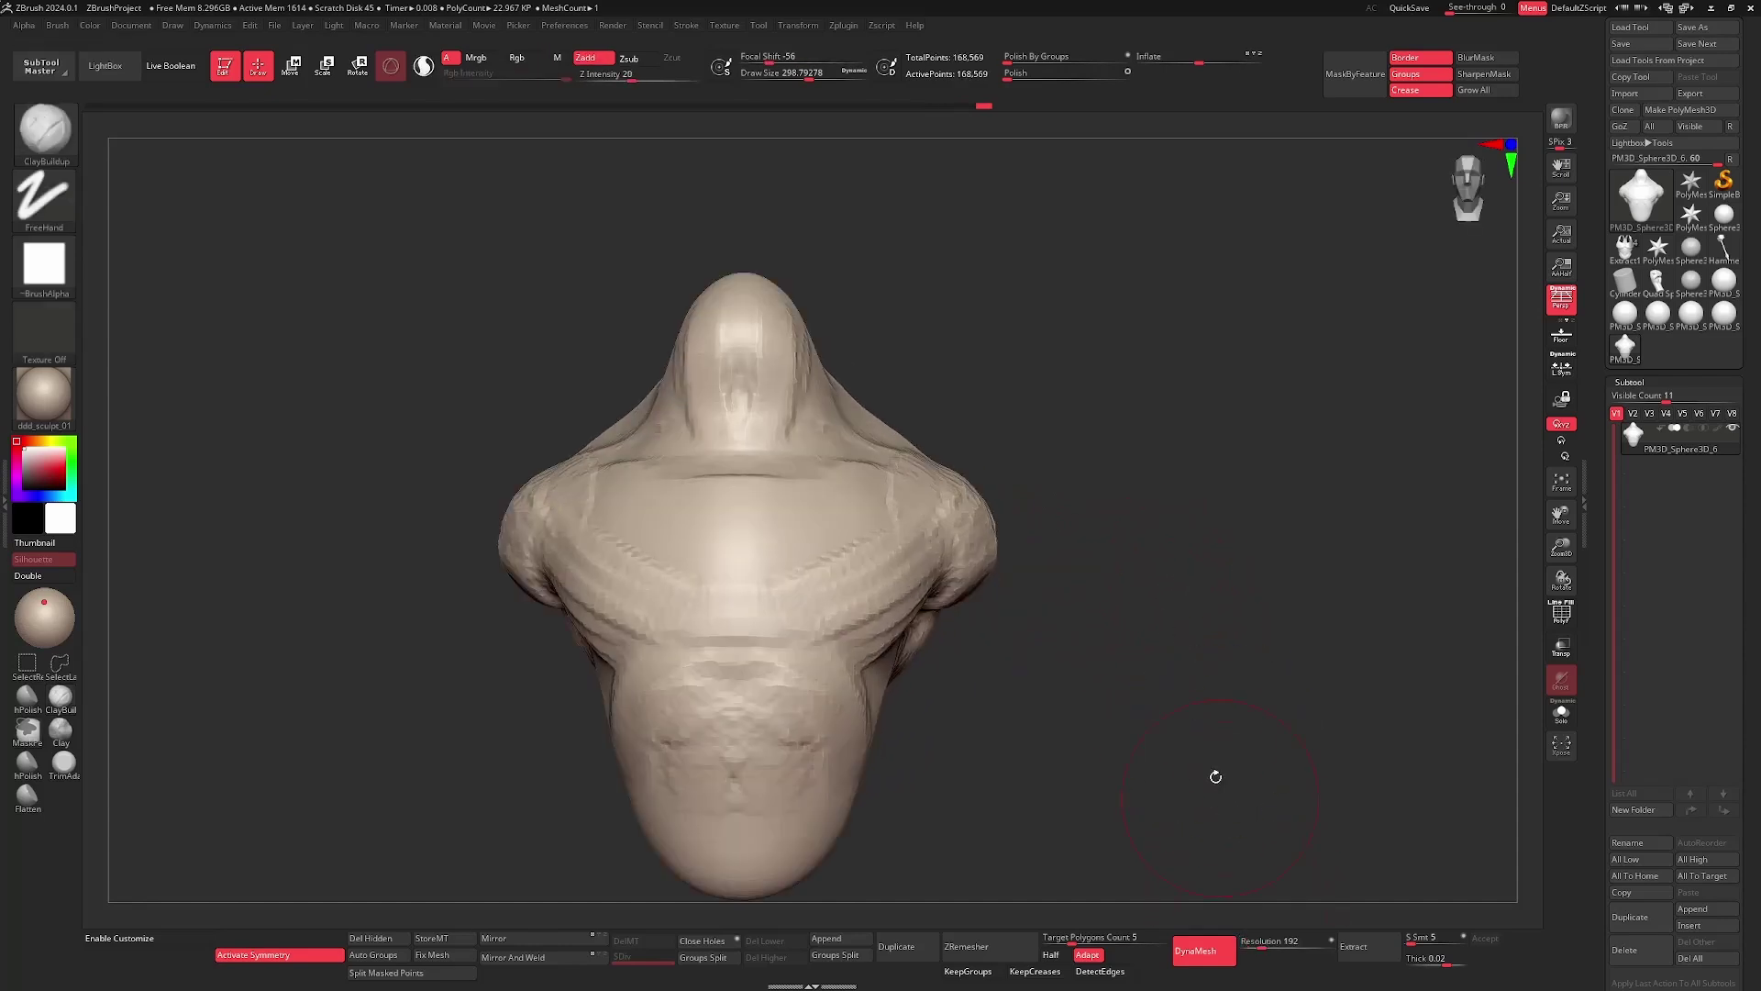
pyautogui.hotkey('shift', 'f')
pyautogui.hotkey('shift', 'f')
pyautogui.keyDown('alt'); pyautogui.moveTo(1192, 662); pyautogui.dragTo(1307, 640); pyautogui.keyUp('alt')
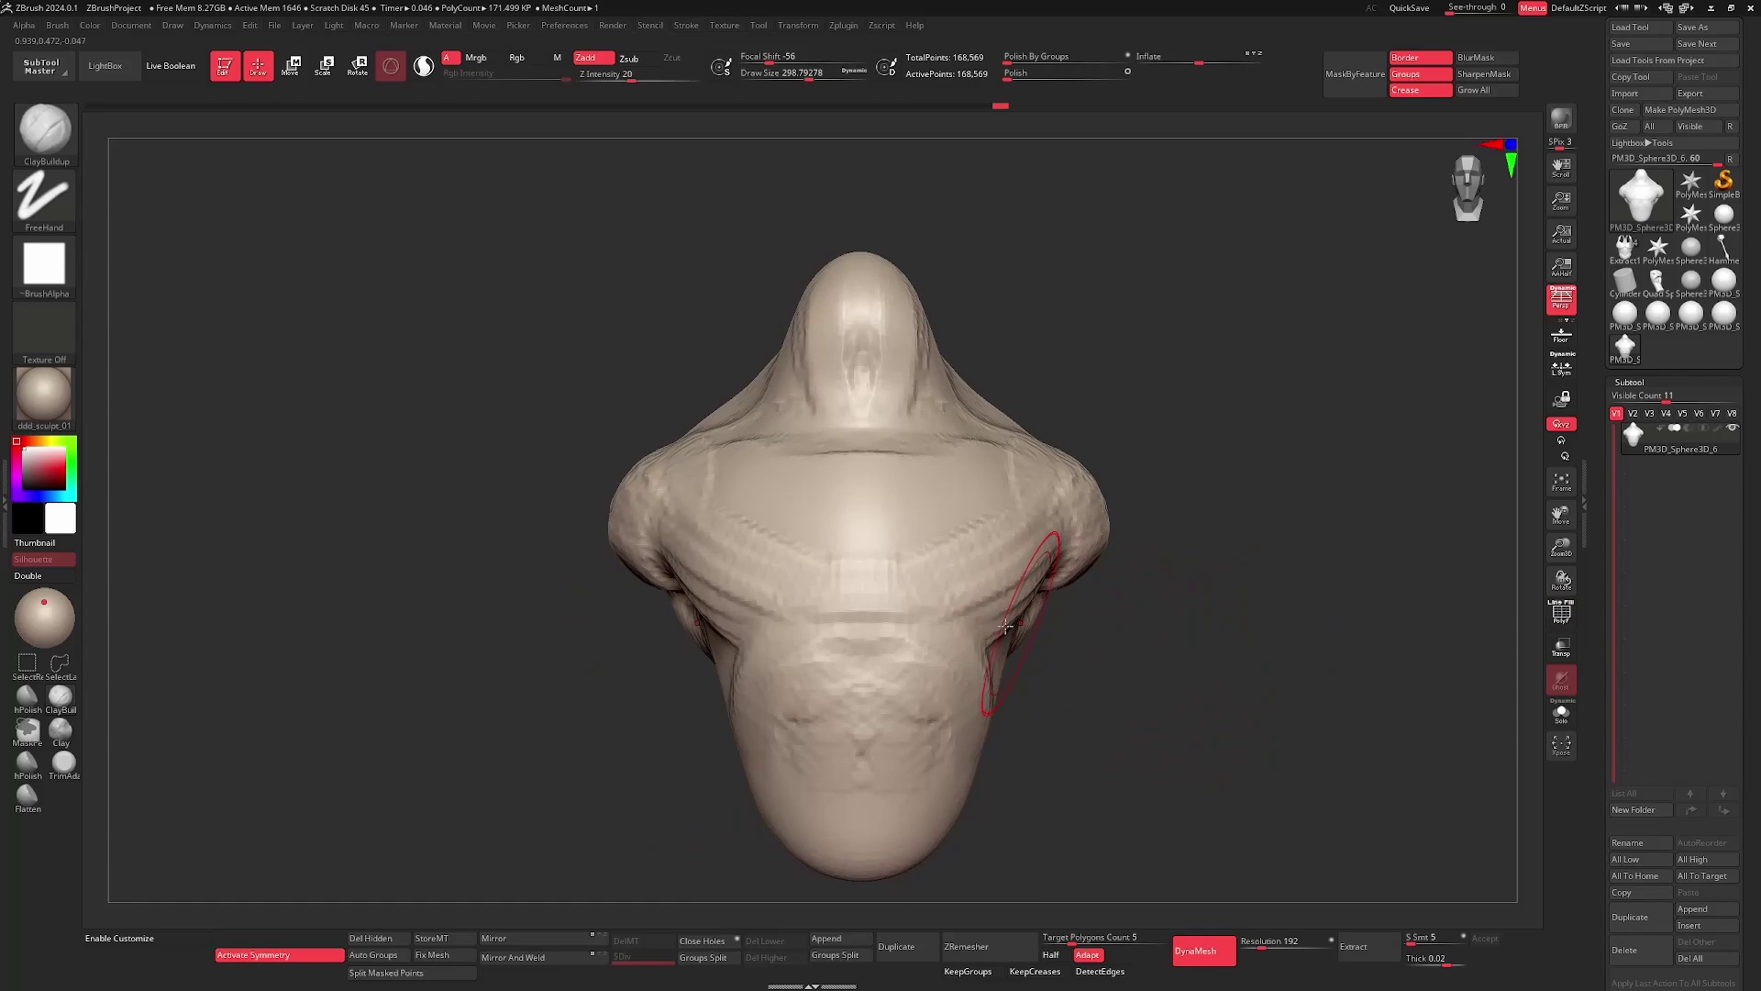
# - Carve creases around the sternum and chest muscles with DamStandard
pyautogui.press('b')
pyautogui.press('d')
pyautogui.press('s')
pyautogui.moveTo(873, 597)
pyautogui.mouseDown()
pyautogui.moveTo(771, 571)
pyautogui.moveTo(849, 475)
pyautogui.mouseUp()
# - Push the chest and abdomen profile forward from the side with an enlarged Move brush
pyautogui.moveTo(1201, 601)
pyautogui.mouseDown()
pyautogui.moveTo(1152, 562)
pyautogui.moveTo(1160, 609)
pyautogui.moveTo(1085, 559)
pyautogui.mouseUp()
pyautogui.press('b')
pyautogui.press('m')
pyautogui.press('v')
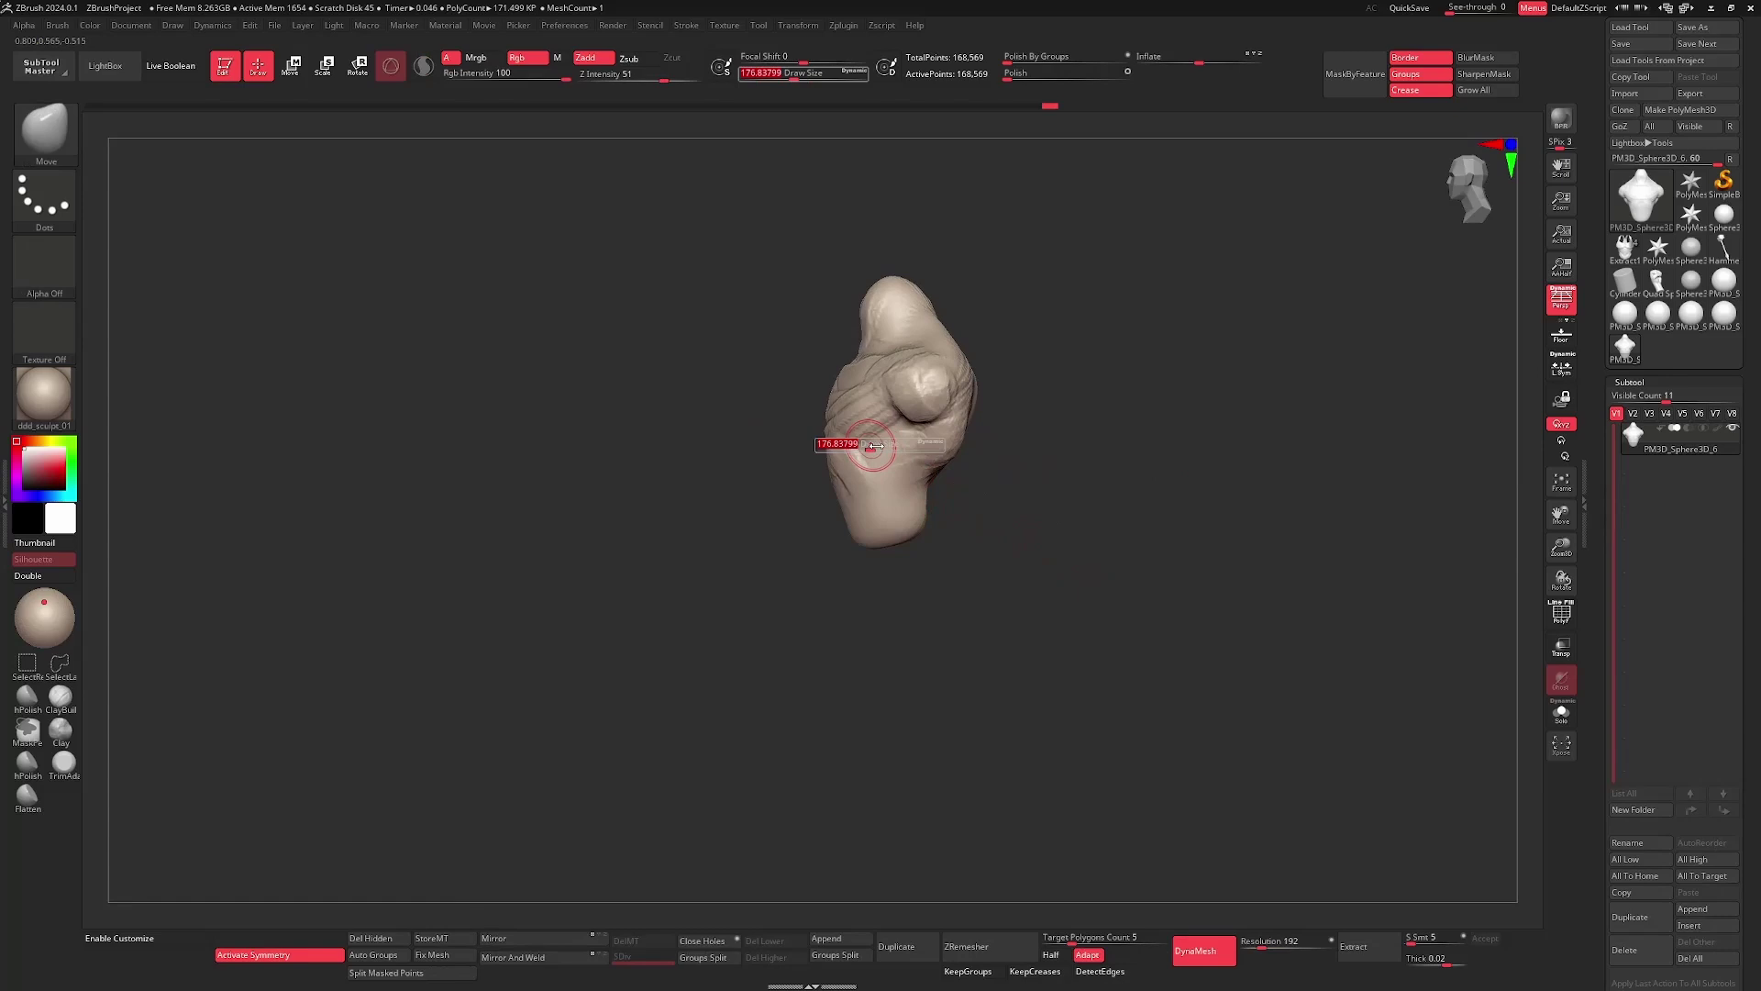
pyautogui.press('[')
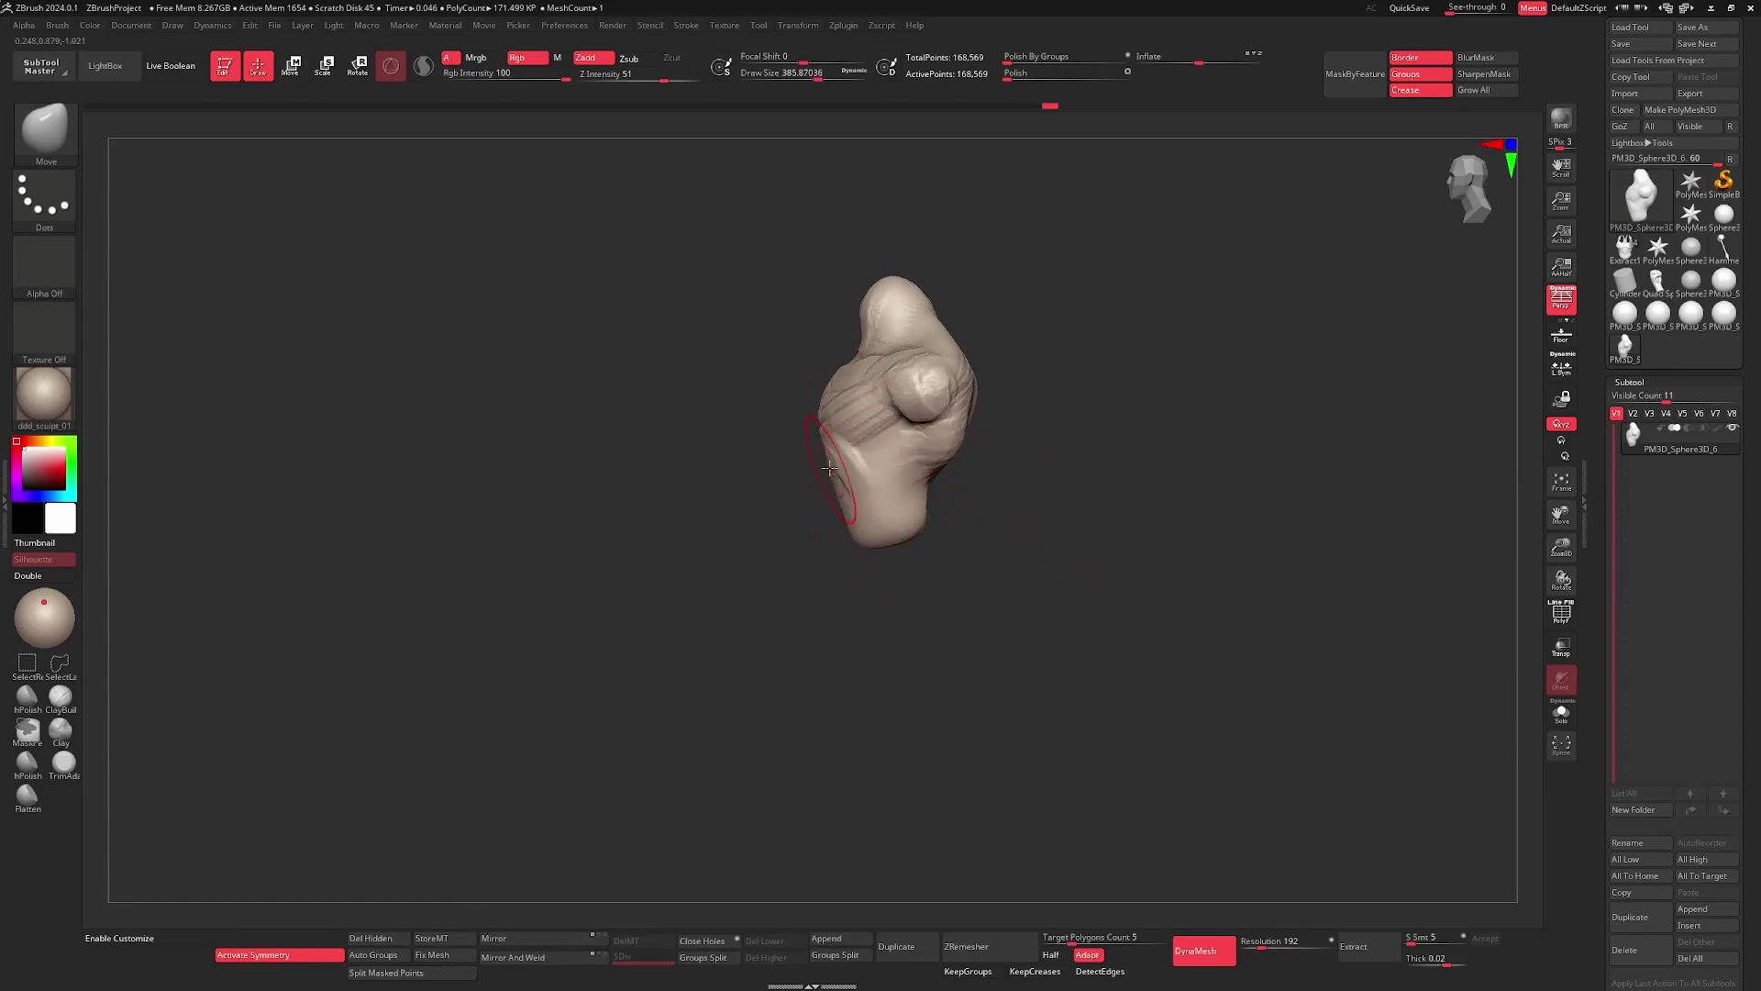
pyautogui.press(']')
pyautogui.press(']')
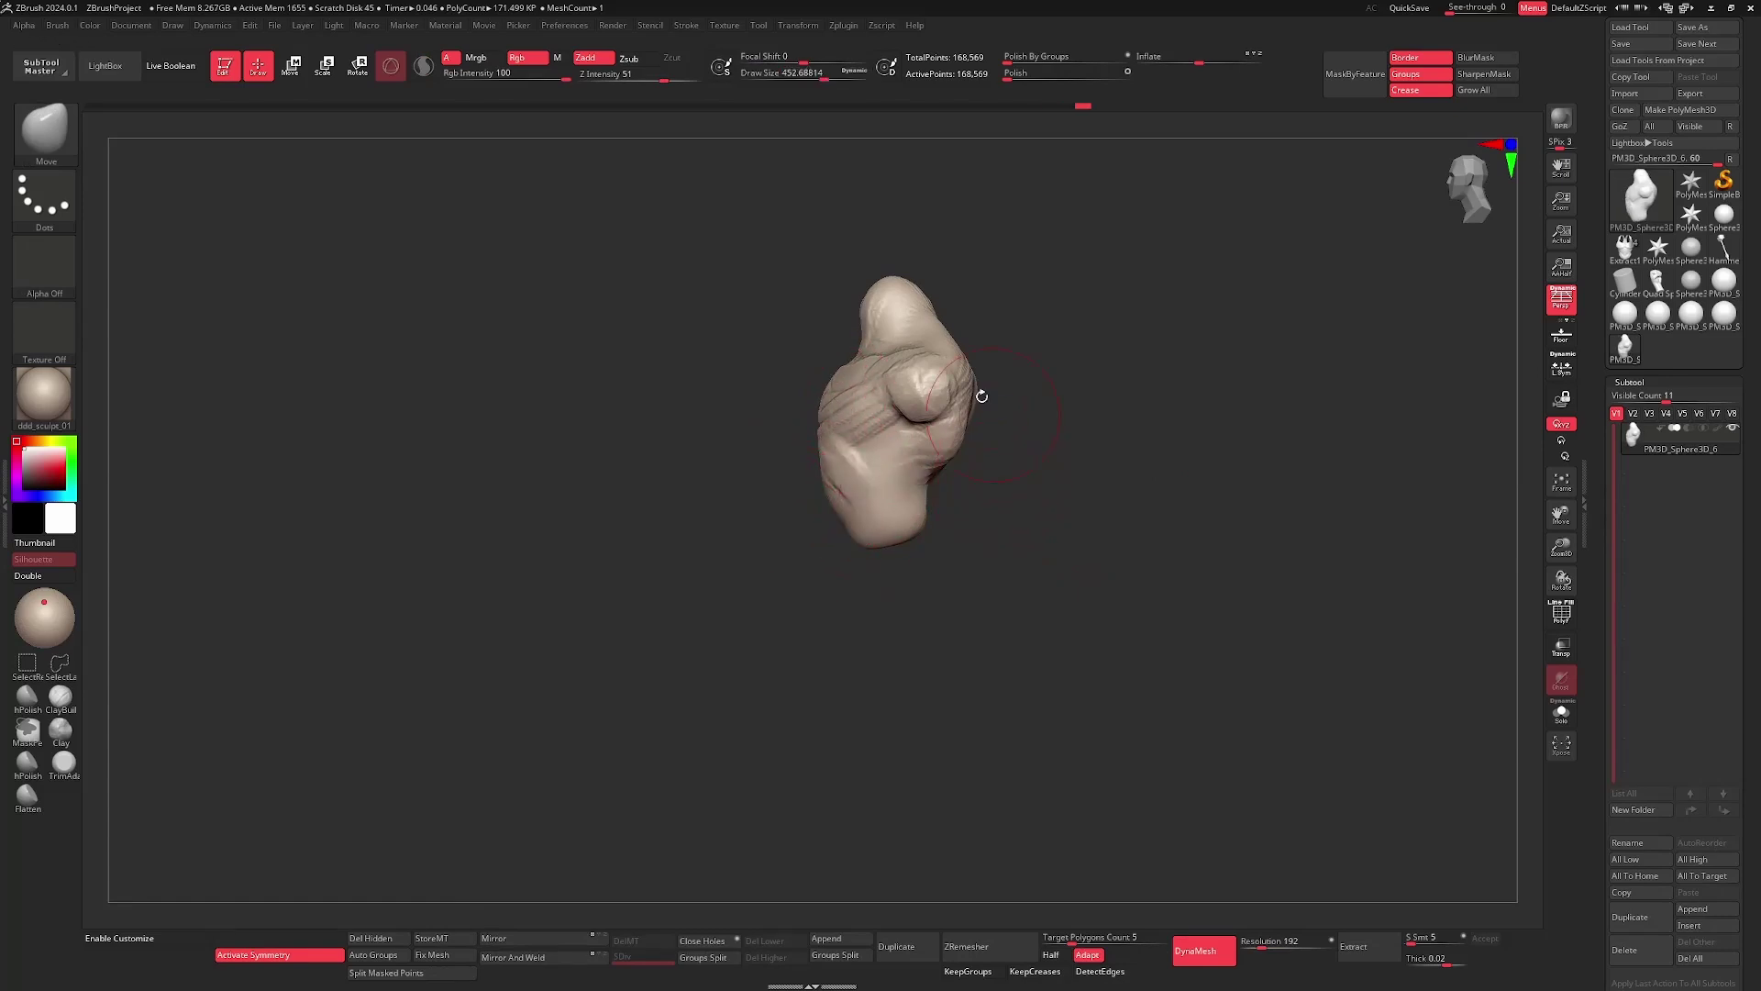
pyautogui.moveTo(987, 440)
pyautogui.mouseDown()
pyautogui.moveTo(1085, 554)
pyautogui.moveTo(1083, 594)
pyautogui.mouseUp()
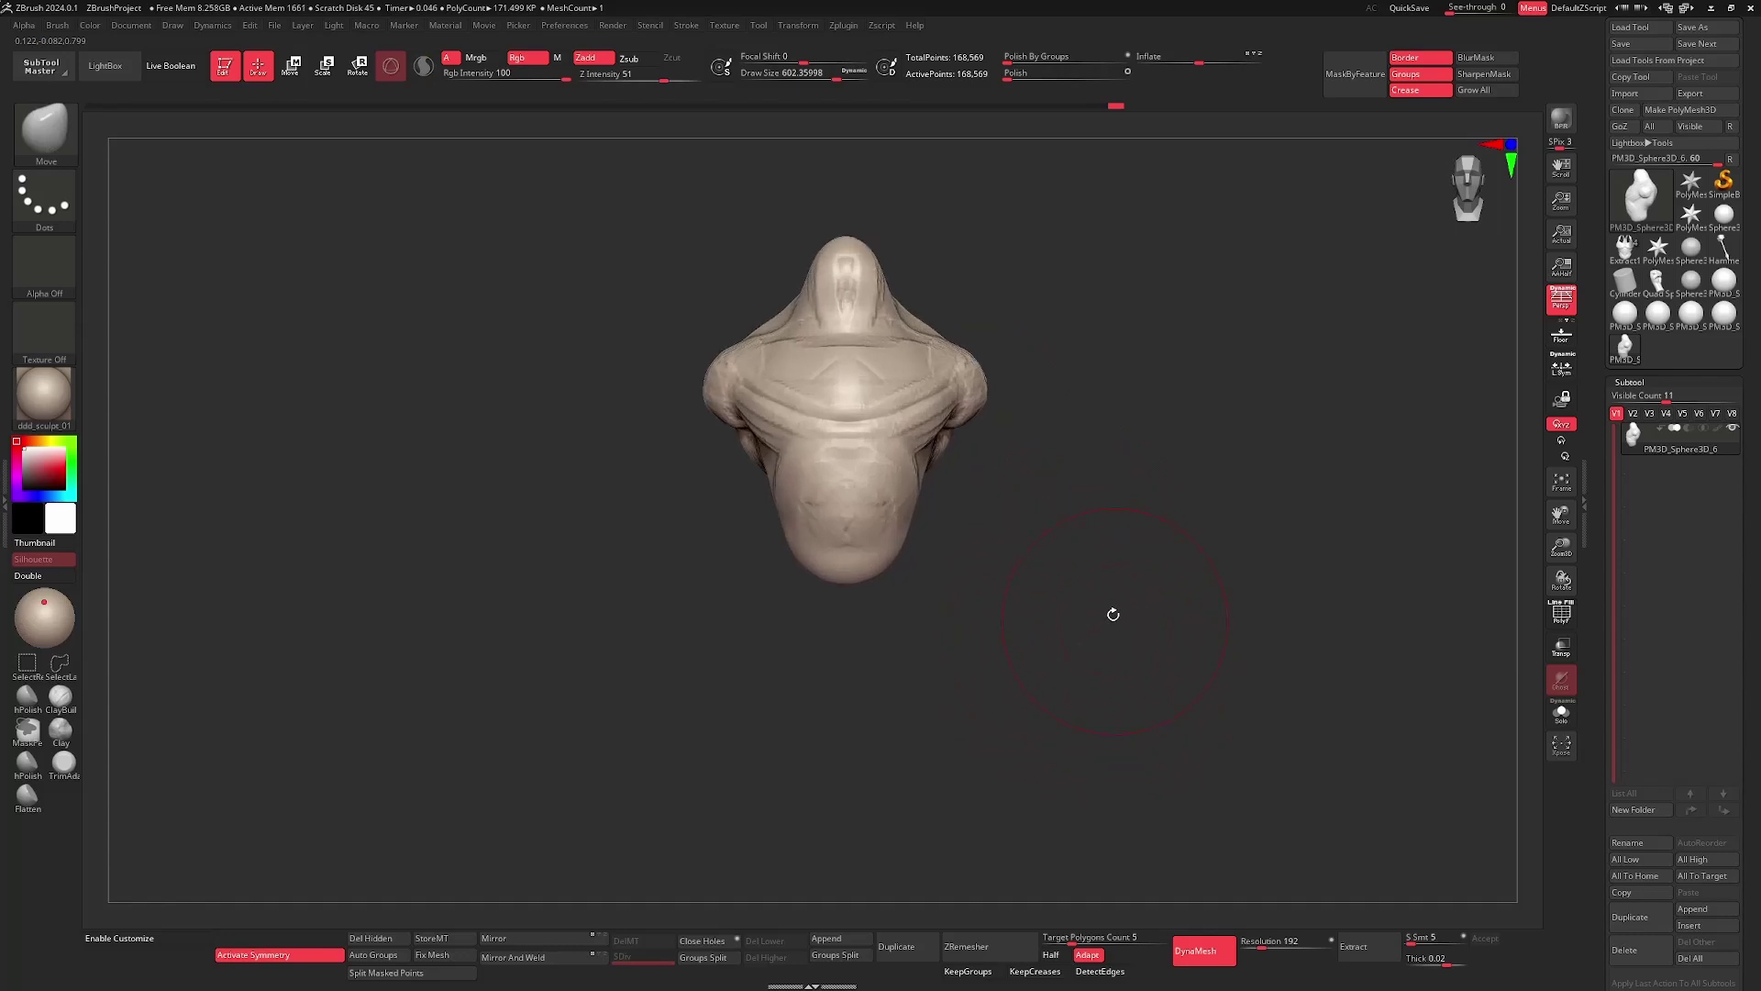
pyautogui.moveTo(1120, 583)
pyautogui.mouseDown()
pyautogui.moveTo(1148, 614)
pyautogui.moveTo(1137, 633)
pyautogui.moveTo(1132, 598)
pyautogui.mouseUp()
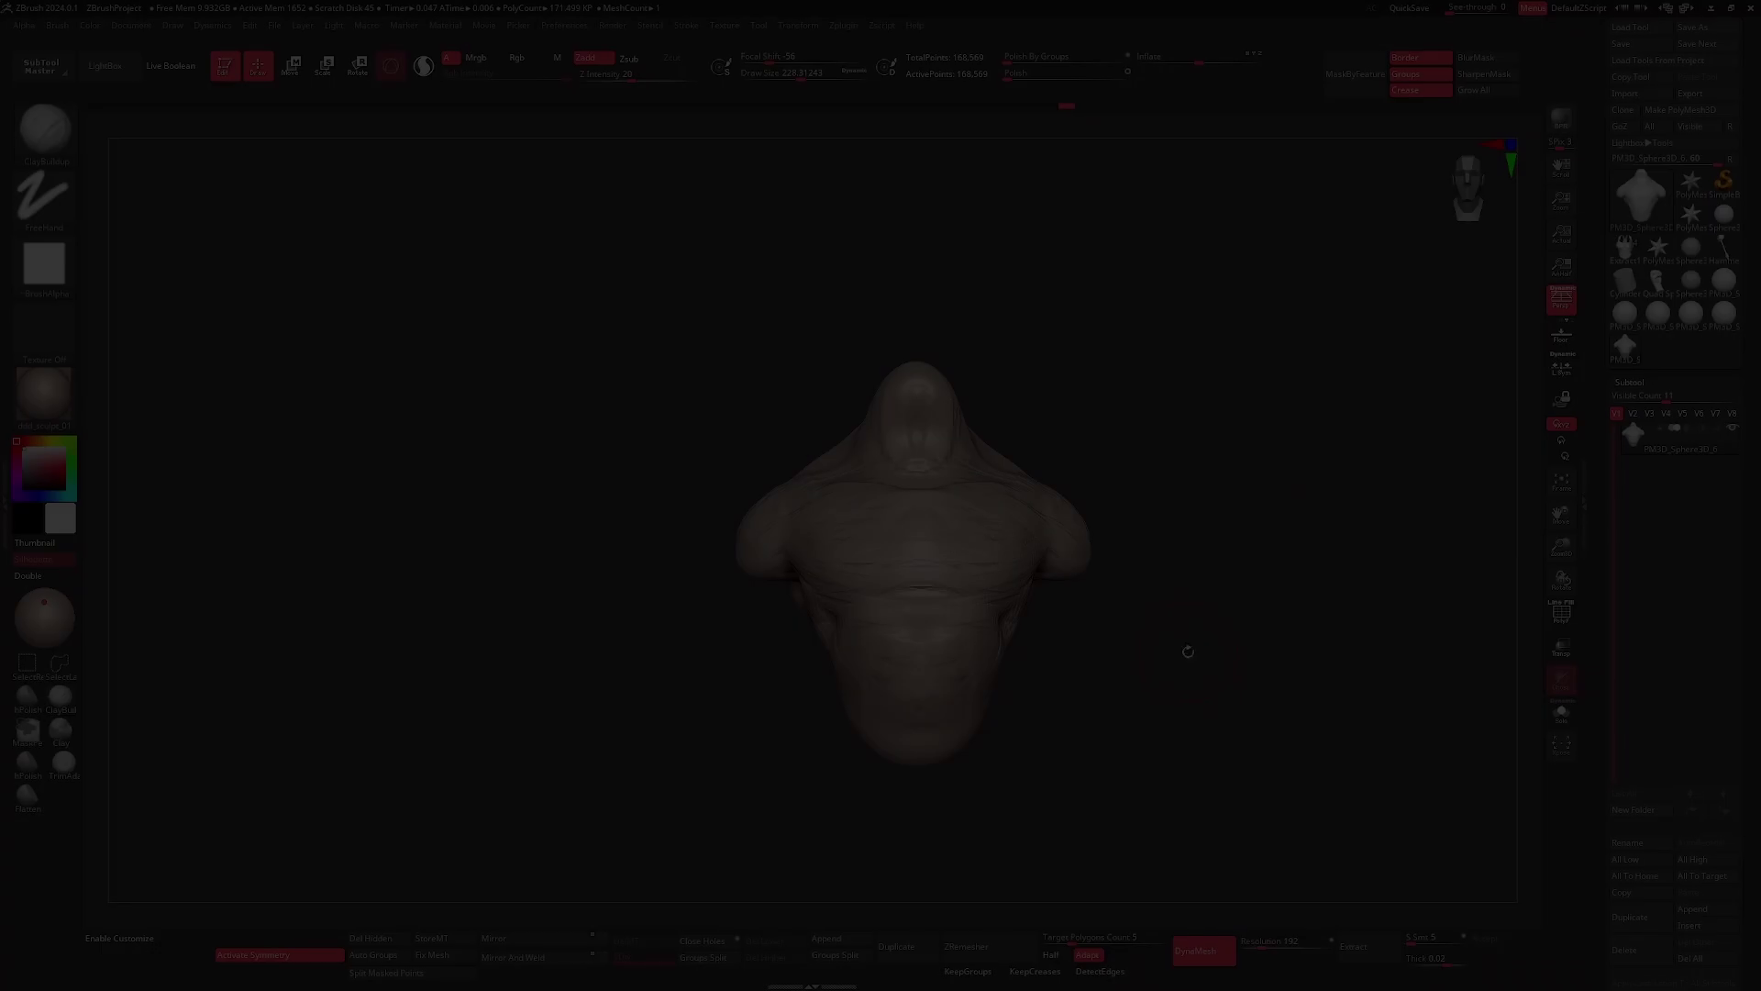
# - Add ClayBuildup strokes across the lower chest and the pit of the neck
pyautogui.moveTo(1188, 651)
pyautogui.mouseDown()
pyautogui.moveTo(1196, 691)
pyautogui.moveTo(1230, 686)
pyautogui.moveTo(1230, 712)
pyautogui.moveTo(1176, 697)
pyautogui.moveTo(1215, 684)
pyautogui.moveTo(1211, 712)
pyautogui.moveTo(886, 597)
pyautogui.mouseUp()
pyautogui.press('[')
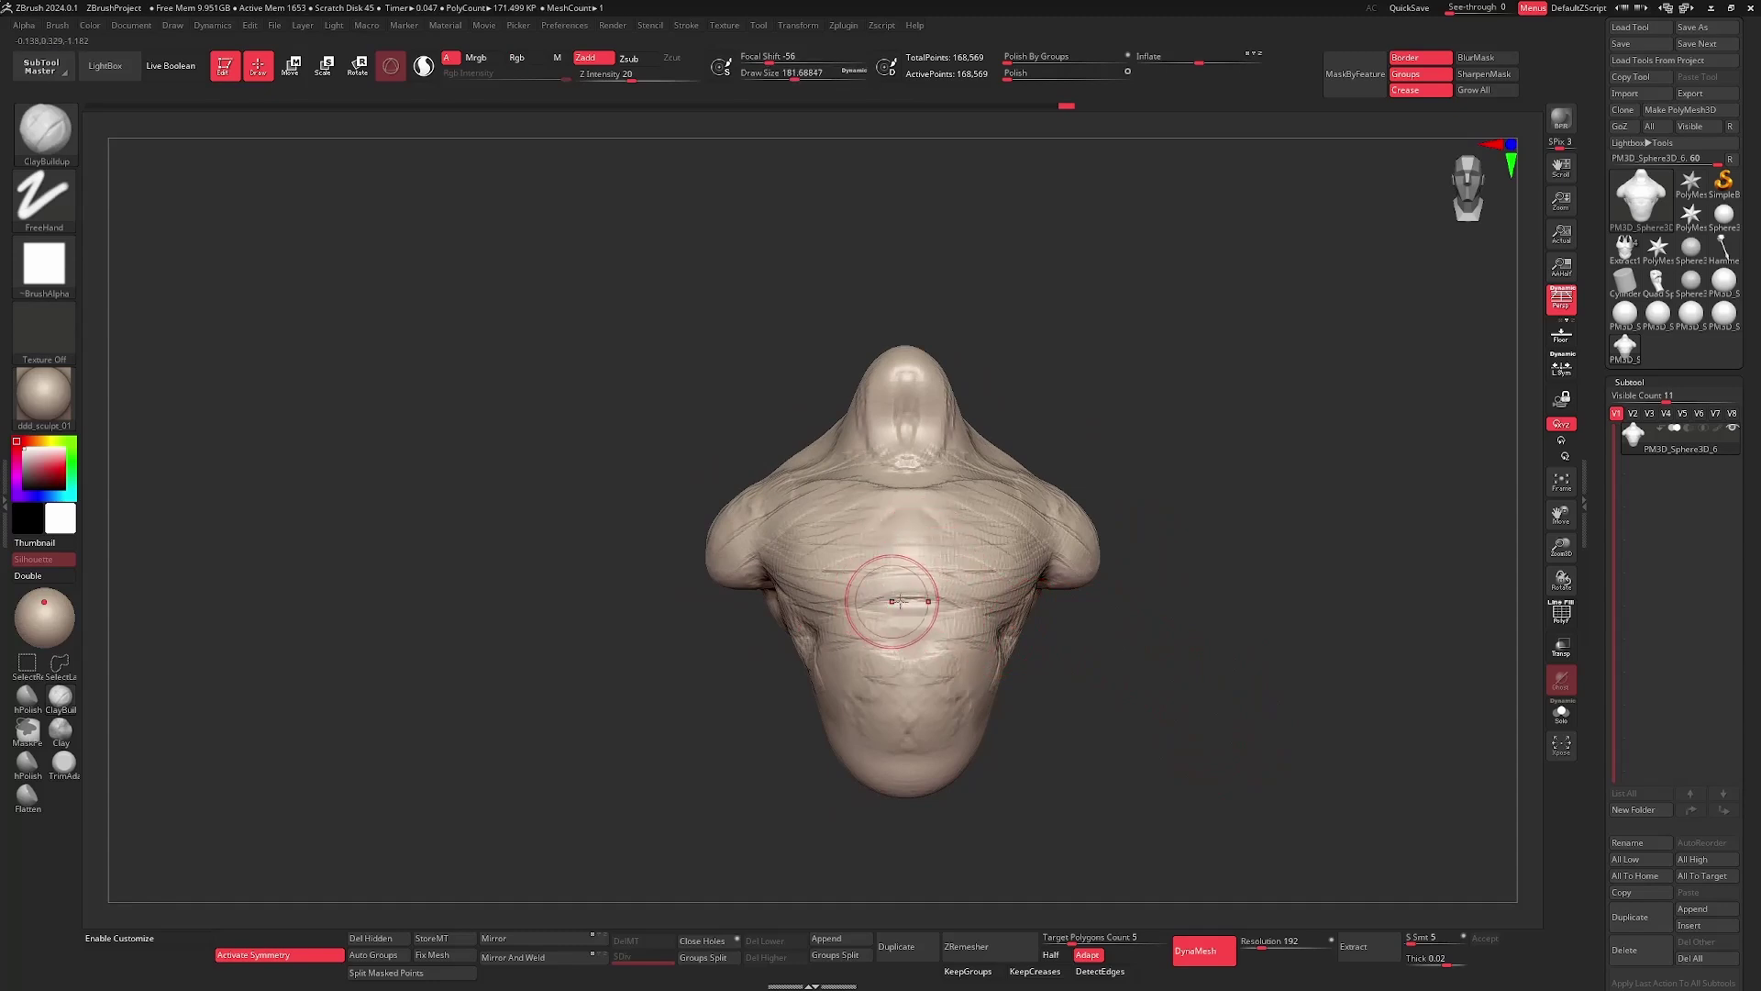
pyautogui.moveTo(1157, 633)
pyautogui.mouseDown()
pyautogui.moveTo(1118, 585)
pyautogui.moveTo(1147, 551)
pyautogui.moveTo(1113, 548)
pyautogui.mouseUp()
# - Pull the outer contour of both shoulders into shape with the Move brush
pyautogui.press('b')
pyautogui.press('m')
pyautogui.press('v')
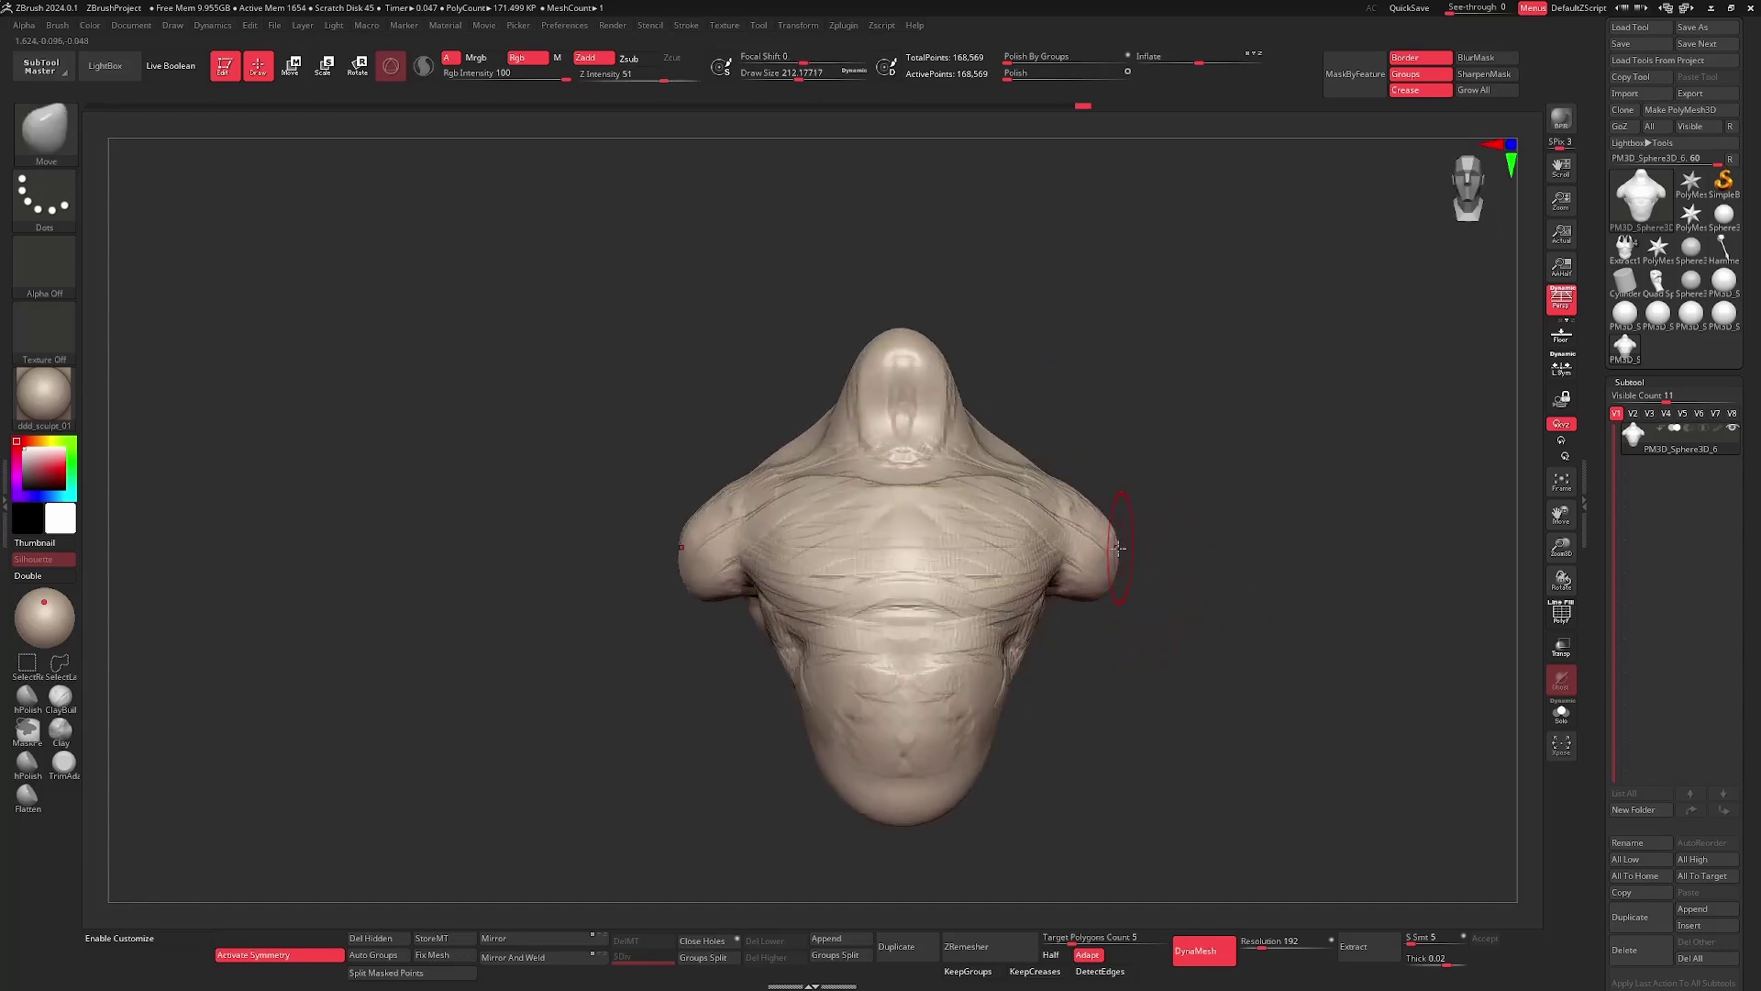
pyautogui.moveTo(1201, 584)
pyautogui.mouseDown()
pyautogui.moveTo(1180, 598)
pyautogui.moveTo(1235, 660)
pyautogui.moveTo(1206, 643)
pyautogui.mouseUp()
# - Define the lower edge of the chest muscles with DamStandard
pyautogui.press('b')
pyautogui.press('d')
pyautogui.press('s')
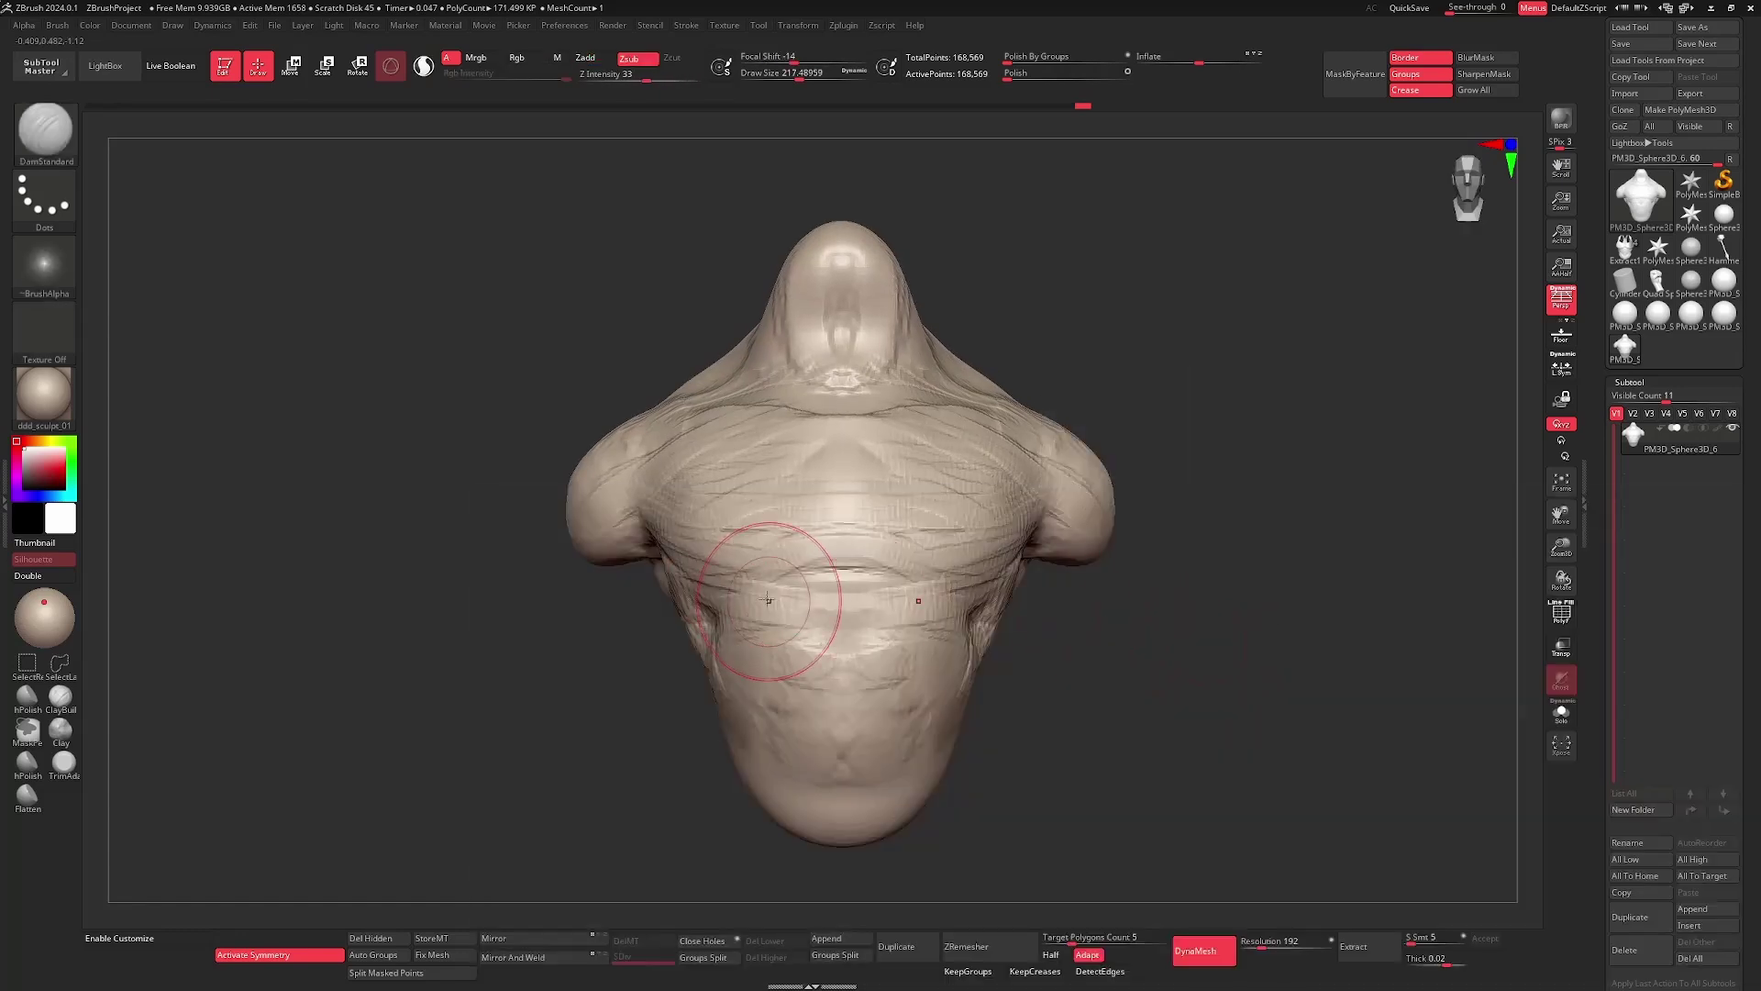
pyautogui.moveTo(1202, 652)
pyautogui.keyDown('alt'); pyautogui.mouseDown()
pyautogui.moveTo(1199, 593)
pyautogui.moveTo(1192, 621)
pyautogui.mouseUp(); pyautogui.keyUp('alt')
# - Reshape the lower ends of the shoulders with the Move brush, checking them from the front and side
pyautogui.press('b')
pyautogui.press('m')
pyautogui.press('v')
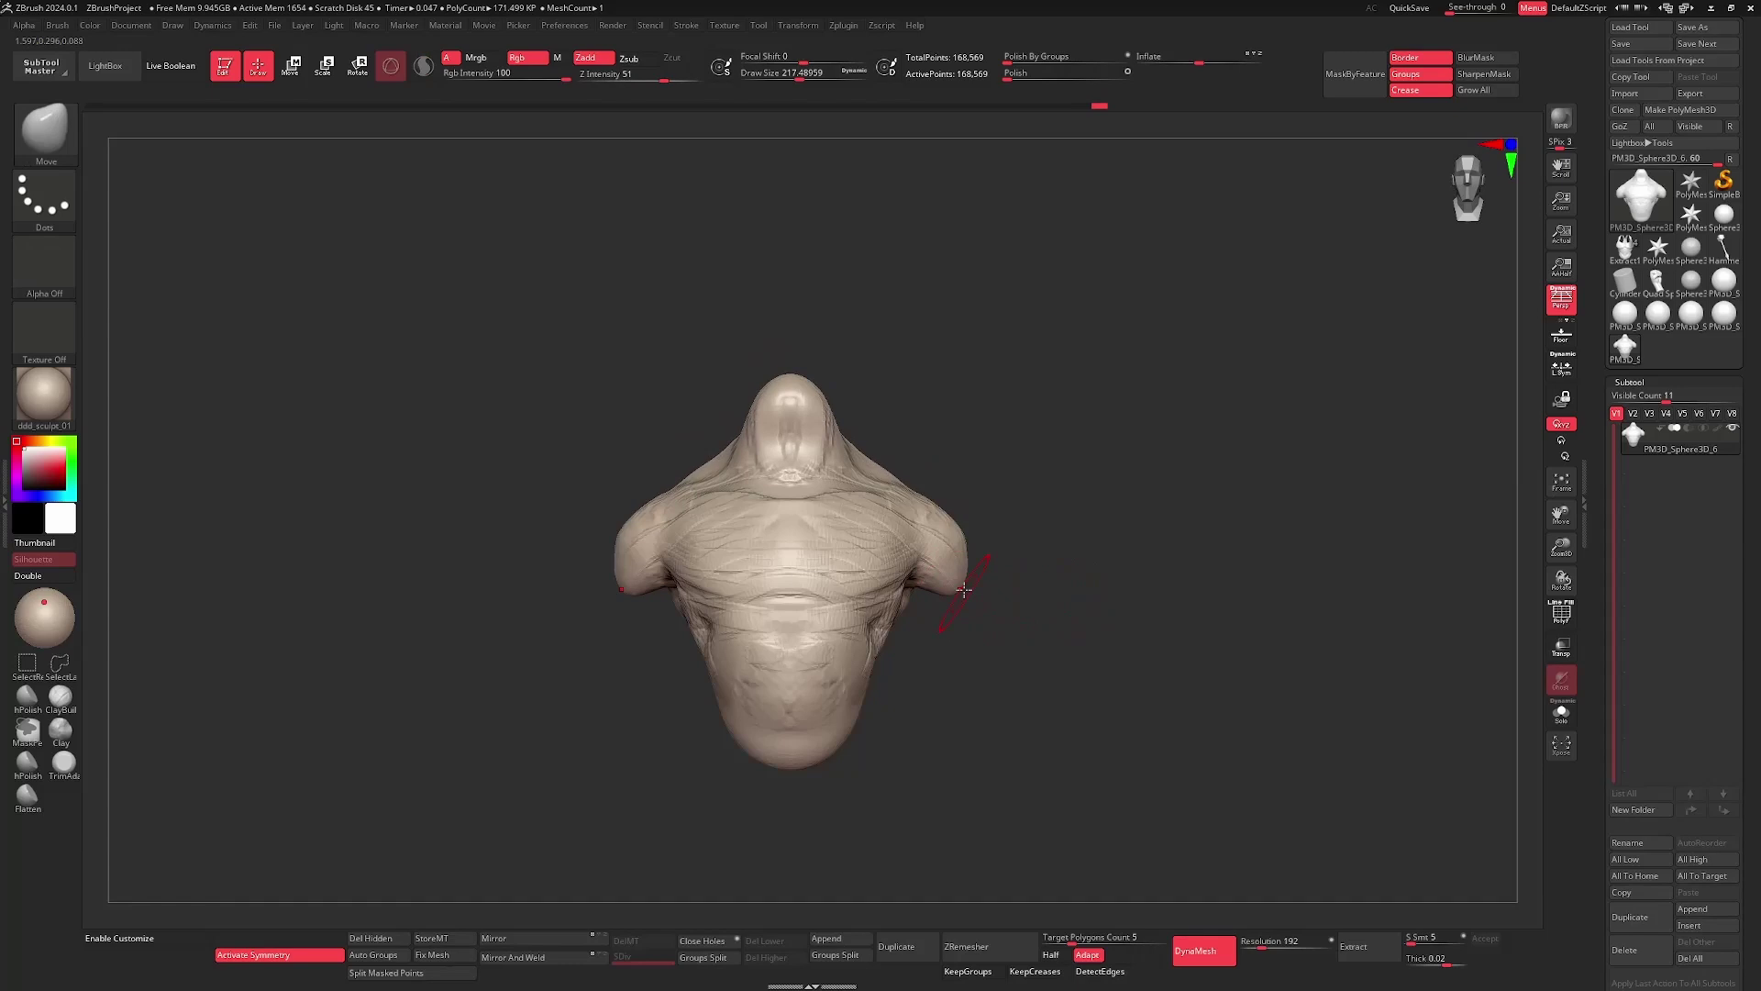
pyautogui.moveTo(964, 590)
pyautogui.mouseDown()
pyautogui.moveTo(1080, 550)
pyautogui.moveTo(994, 554)
pyautogui.mouseUp()
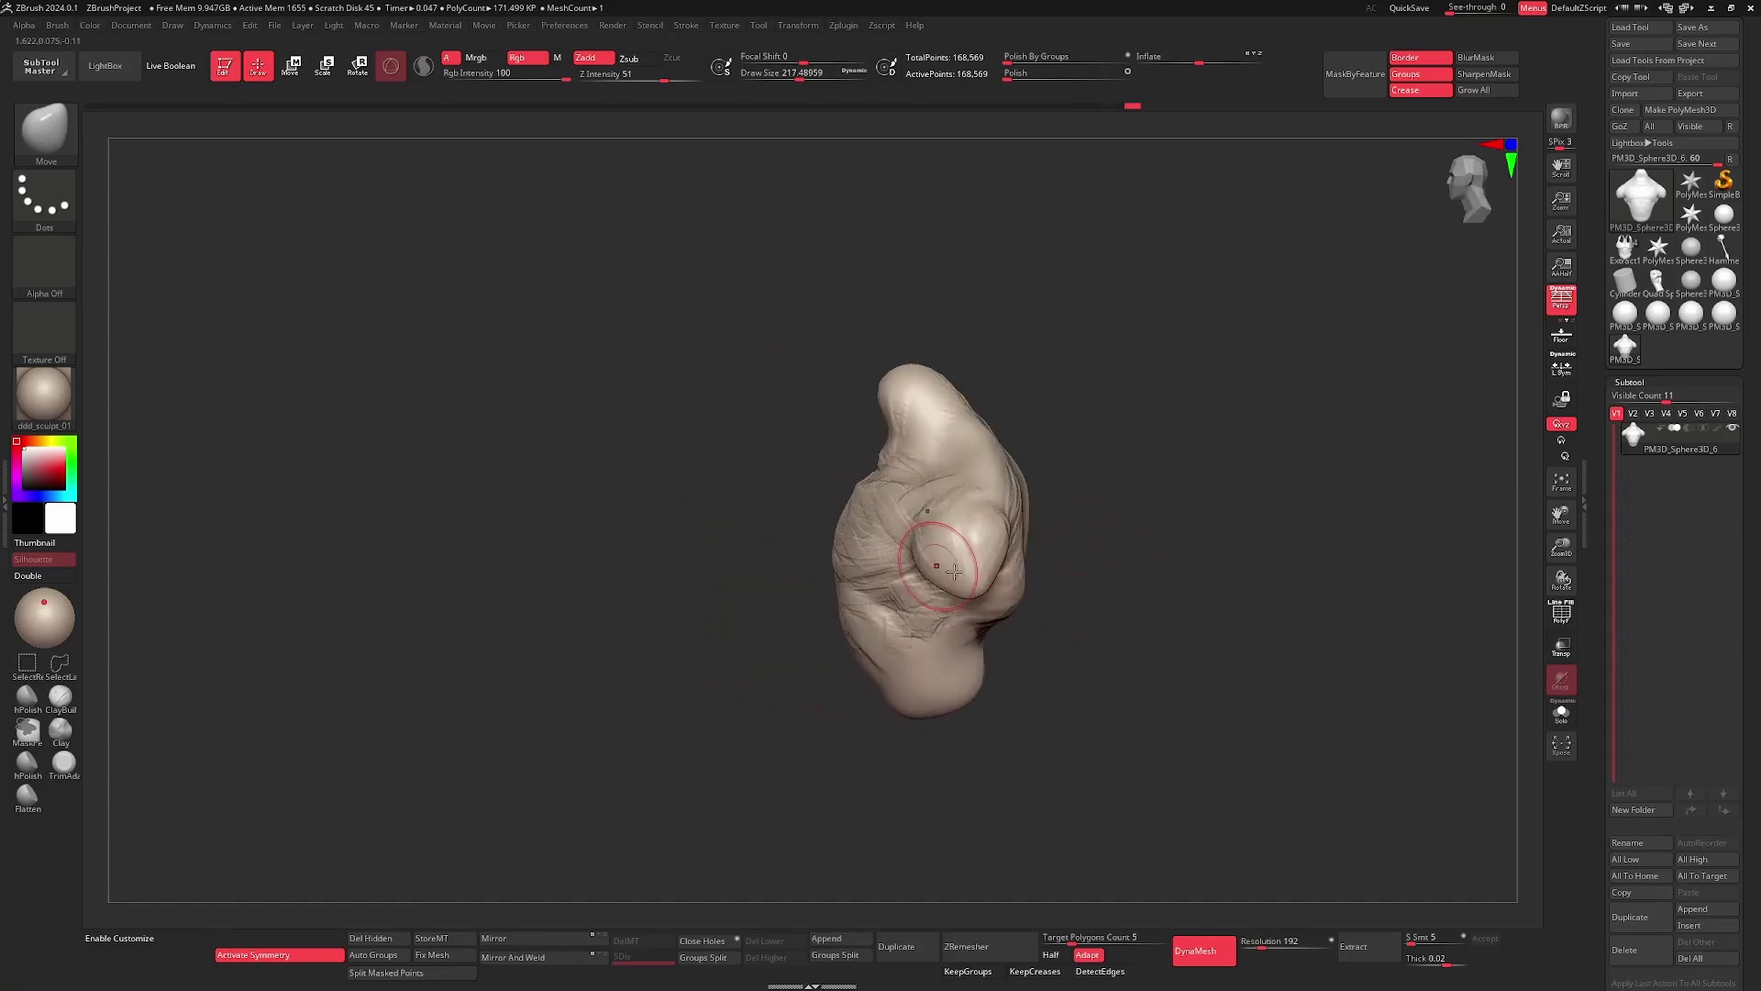
pyautogui.moveTo(1174, 612)
pyautogui.mouseDown()
pyautogui.moveTo(1214, 594)
pyautogui.moveTo(1193, 639)
pyautogui.mouseUp()
pyautogui.moveTo(1192, 639)
pyautogui.keyDown('alt'); pyautogui.mouseDown()
pyautogui.moveTo(1193, 587)
pyautogui.moveTo(1230, 590)
pyautogui.moveTo(1214, 621)
pyautogui.mouseUp(); pyautogui.keyUp('alt')
pyautogui.press('b')
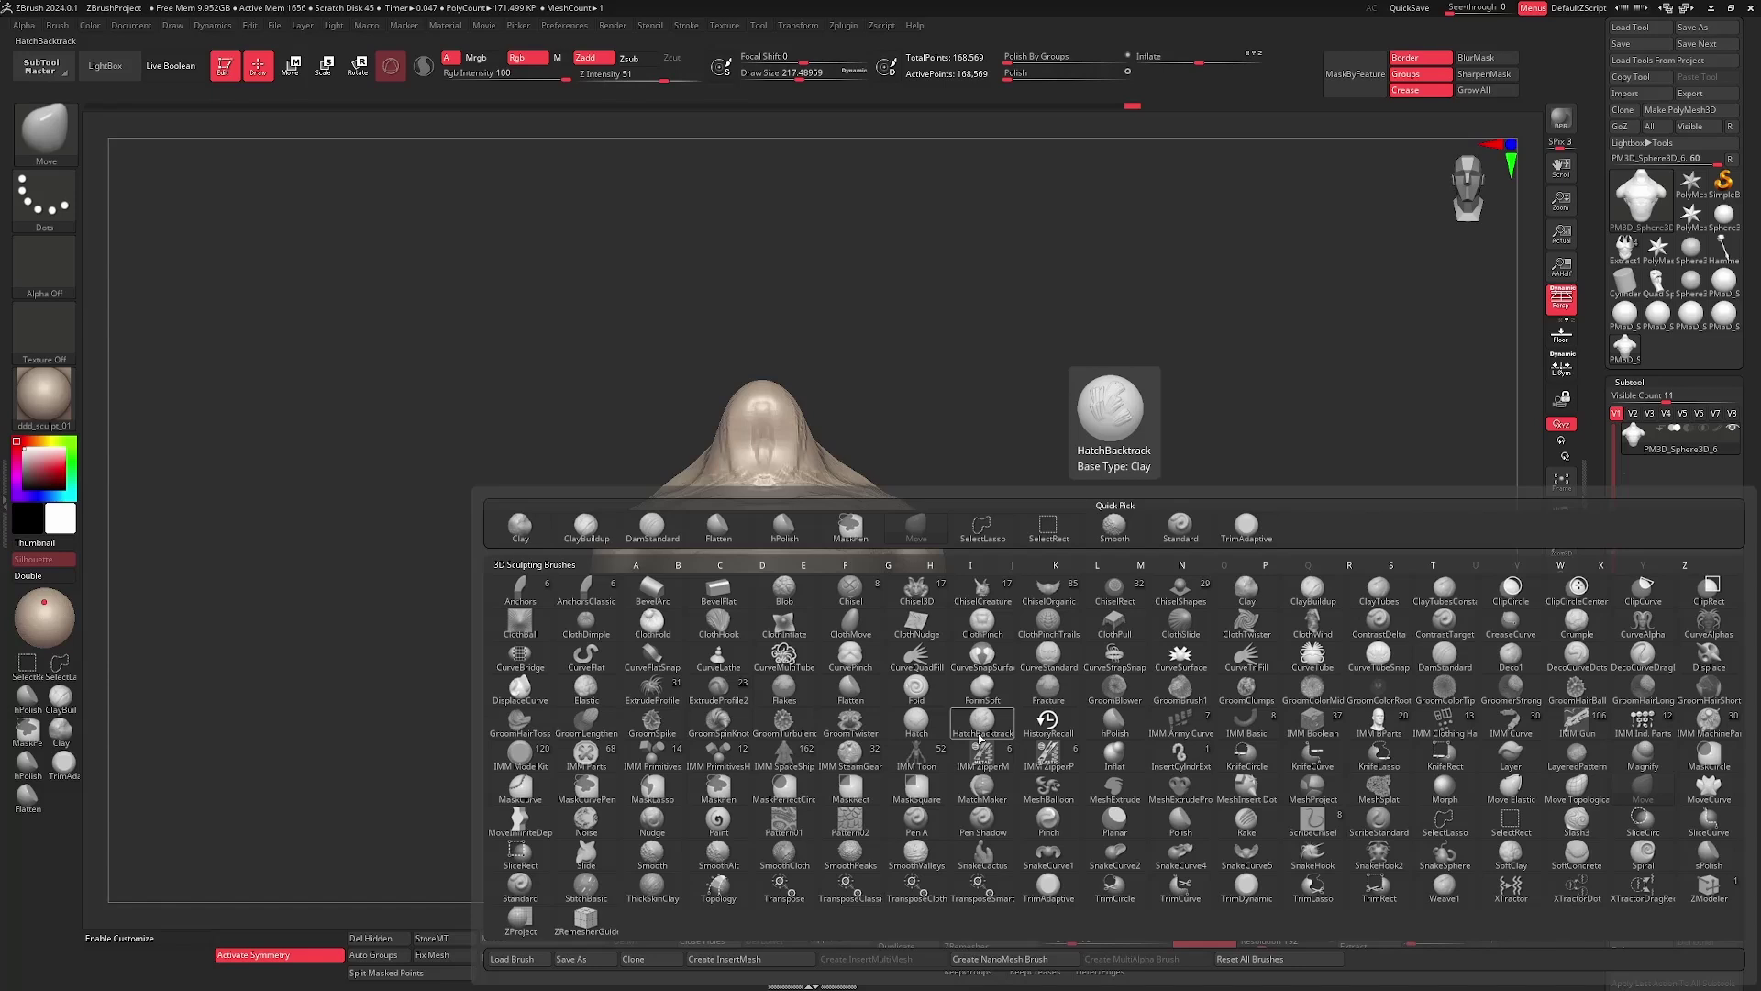
pyautogui.press('b')
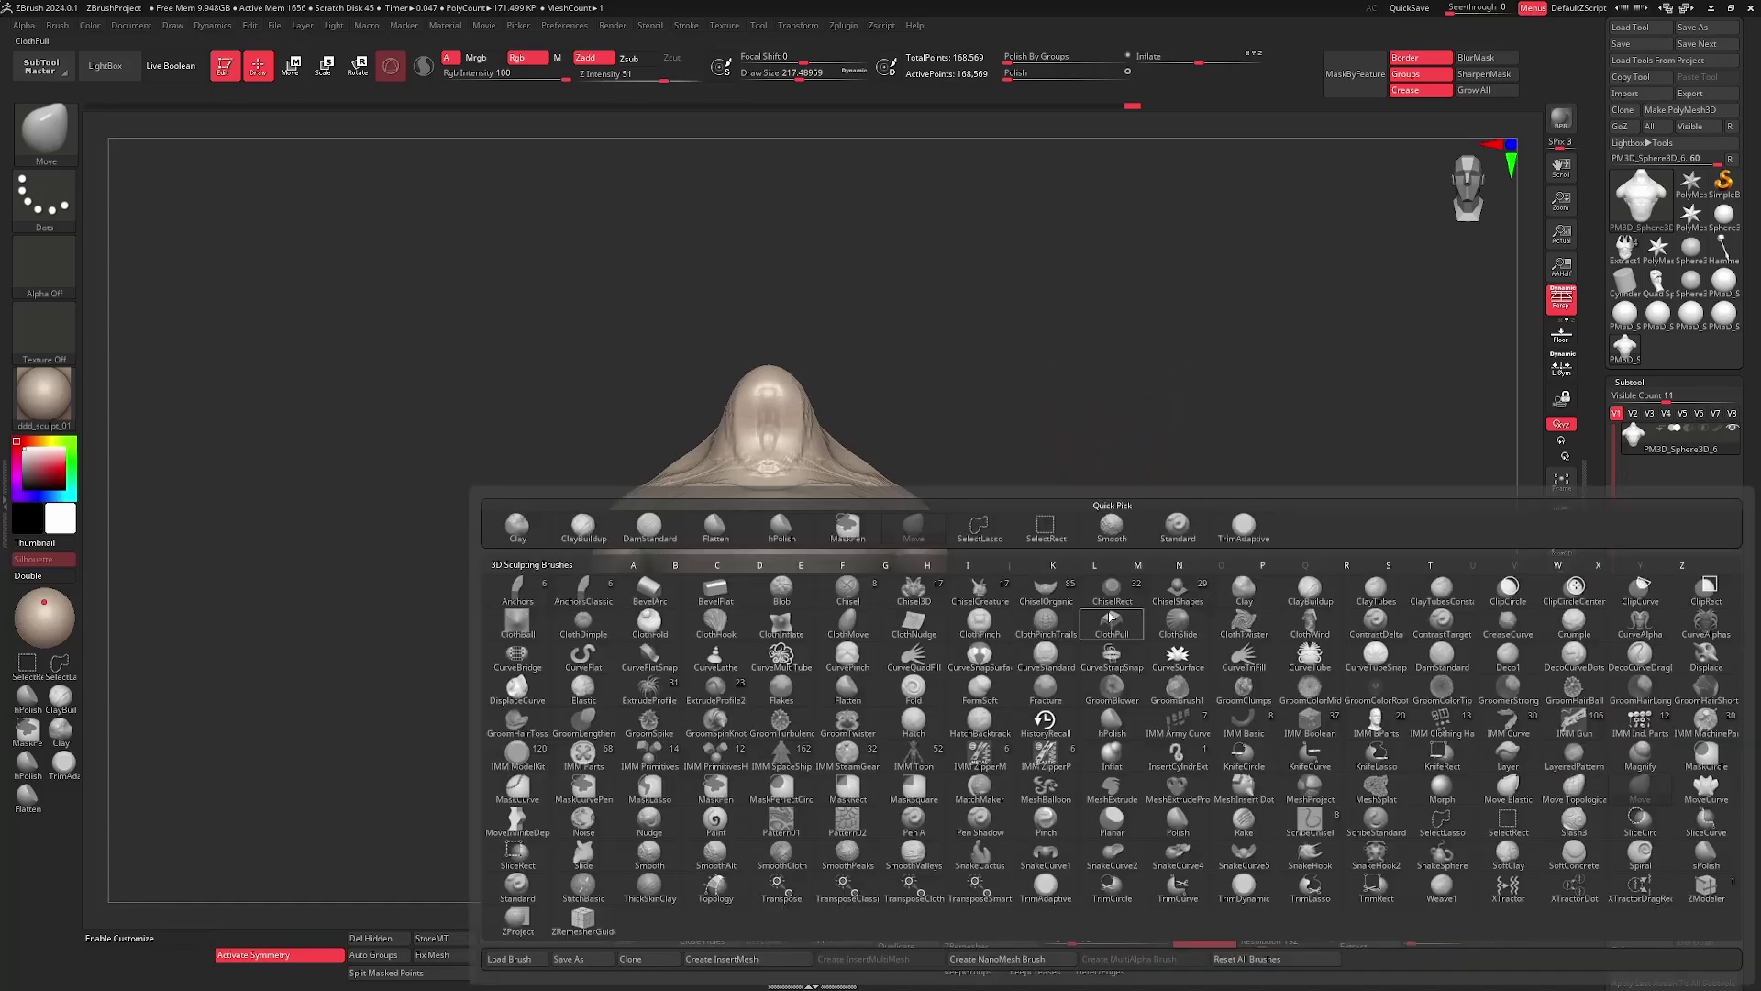
pyautogui.moveTo(1048, 758)
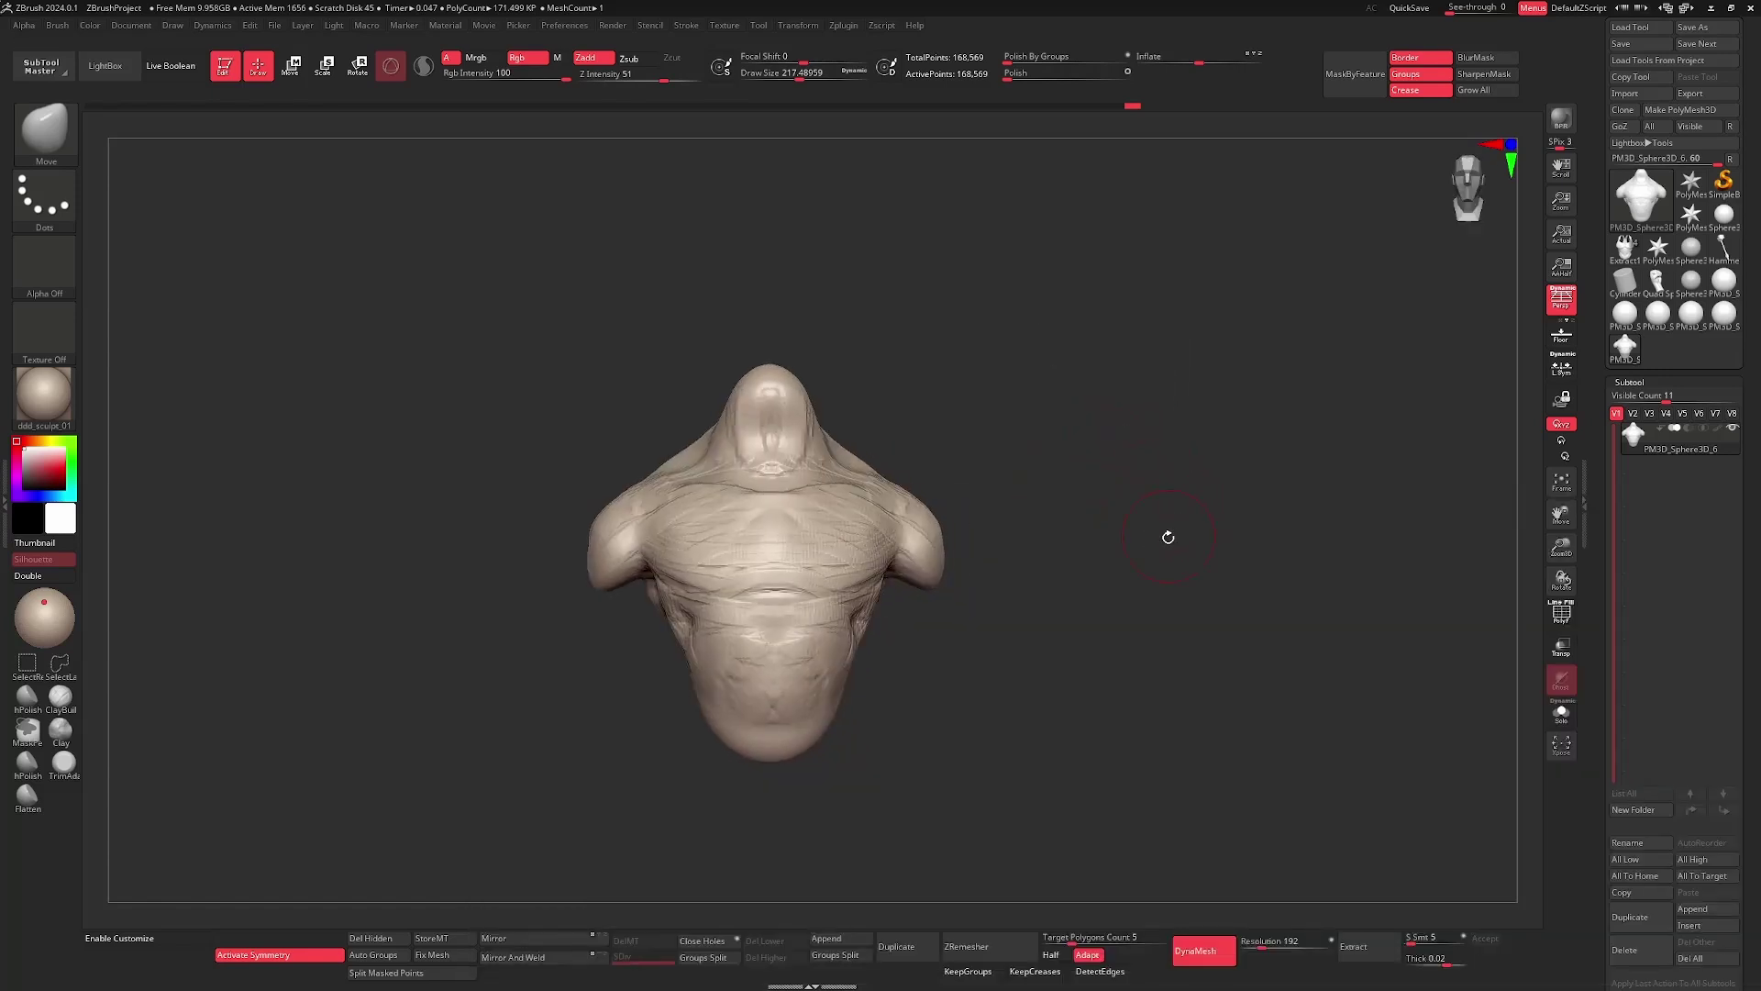
# - Refine the width and upper contour of the shoulders with a resized Move brush
pyautogui.keyDown('alt'); pyautogui.moveTo(1156, 583); pyautogui.dragTo(1158, 680); pyautogui.keyUp('alt')
pyautogui.moveTo(1157, 680)
pyautogui.keyDown('ctrl'); pyautogui.mouseDown(button='right')
pyautogui.moveTo(1148, 641)
pyautogui.moveTo(1286, 596)
pyautogui.moveTo(1207, 633)
pyautogui.mouseUp(button='right'); pyautogui.keyUp('ctrl')
pyautogui.press('f')
pyautogui.press('b')
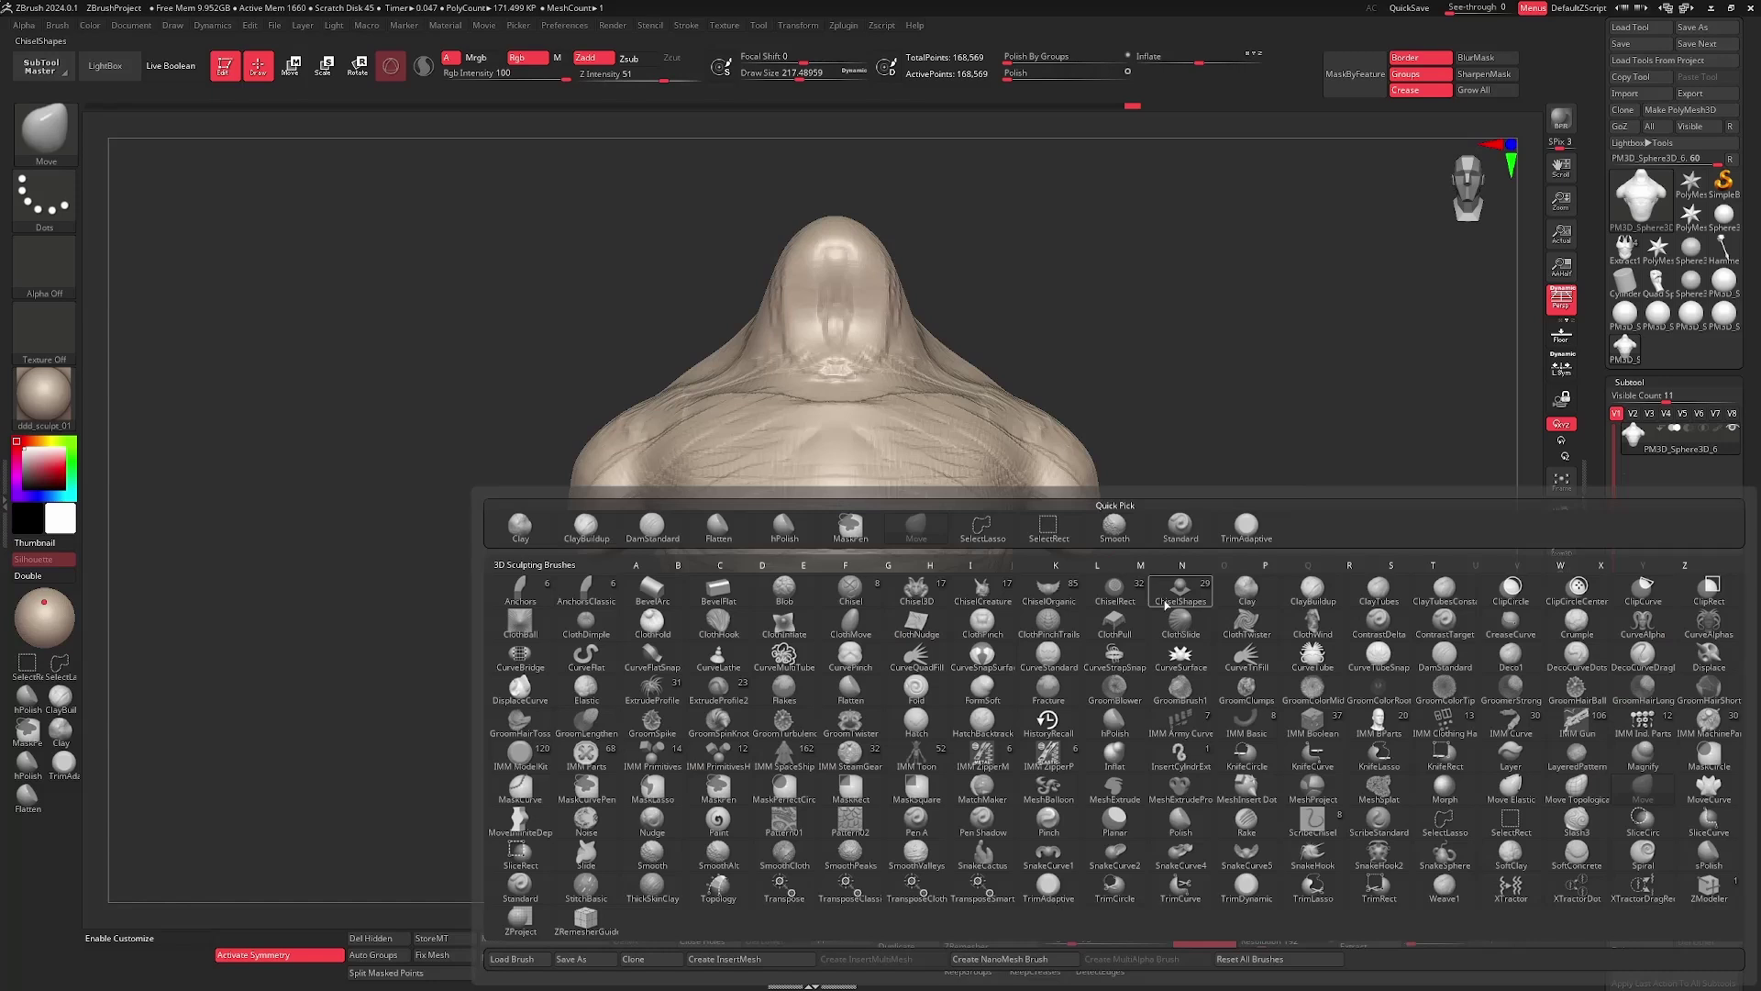
pyautogui.press('m')
pyautogui.press('v')
pyautogui.press('s')
pyautogui.moveTo(1101, 503); pyautogui.dragTo(1111, 480)
pyautogui.moveTo(1203, 605)
pyautogui.keyDown('alt'); pyautogui.mouseDown(button='right')
pyautogui.moveTo(1199, 563)
pyautogui.moveTo(1211, 618)
pyautogui.moveTo(1111, 568)
pyautogui.moveTo(1250, 625)
pyautogui.mouseUp(button='right'); pyautogui.keyUp('alt')
# - Carve the cleft between the pectorals with DamStandard and refine it with a small ClayBuildup brush
pyautogui.press('b')
pyautogui.press('d')
pyautogui.press('s')
pyautogui.press('b')
pyautogui.press('c')
pyautogui.press('b')
pyautogui.press('s')
pyautogui.press('s')
pyautogui.moveTo(959, 558); pyautogui.dragTo(934, 556)
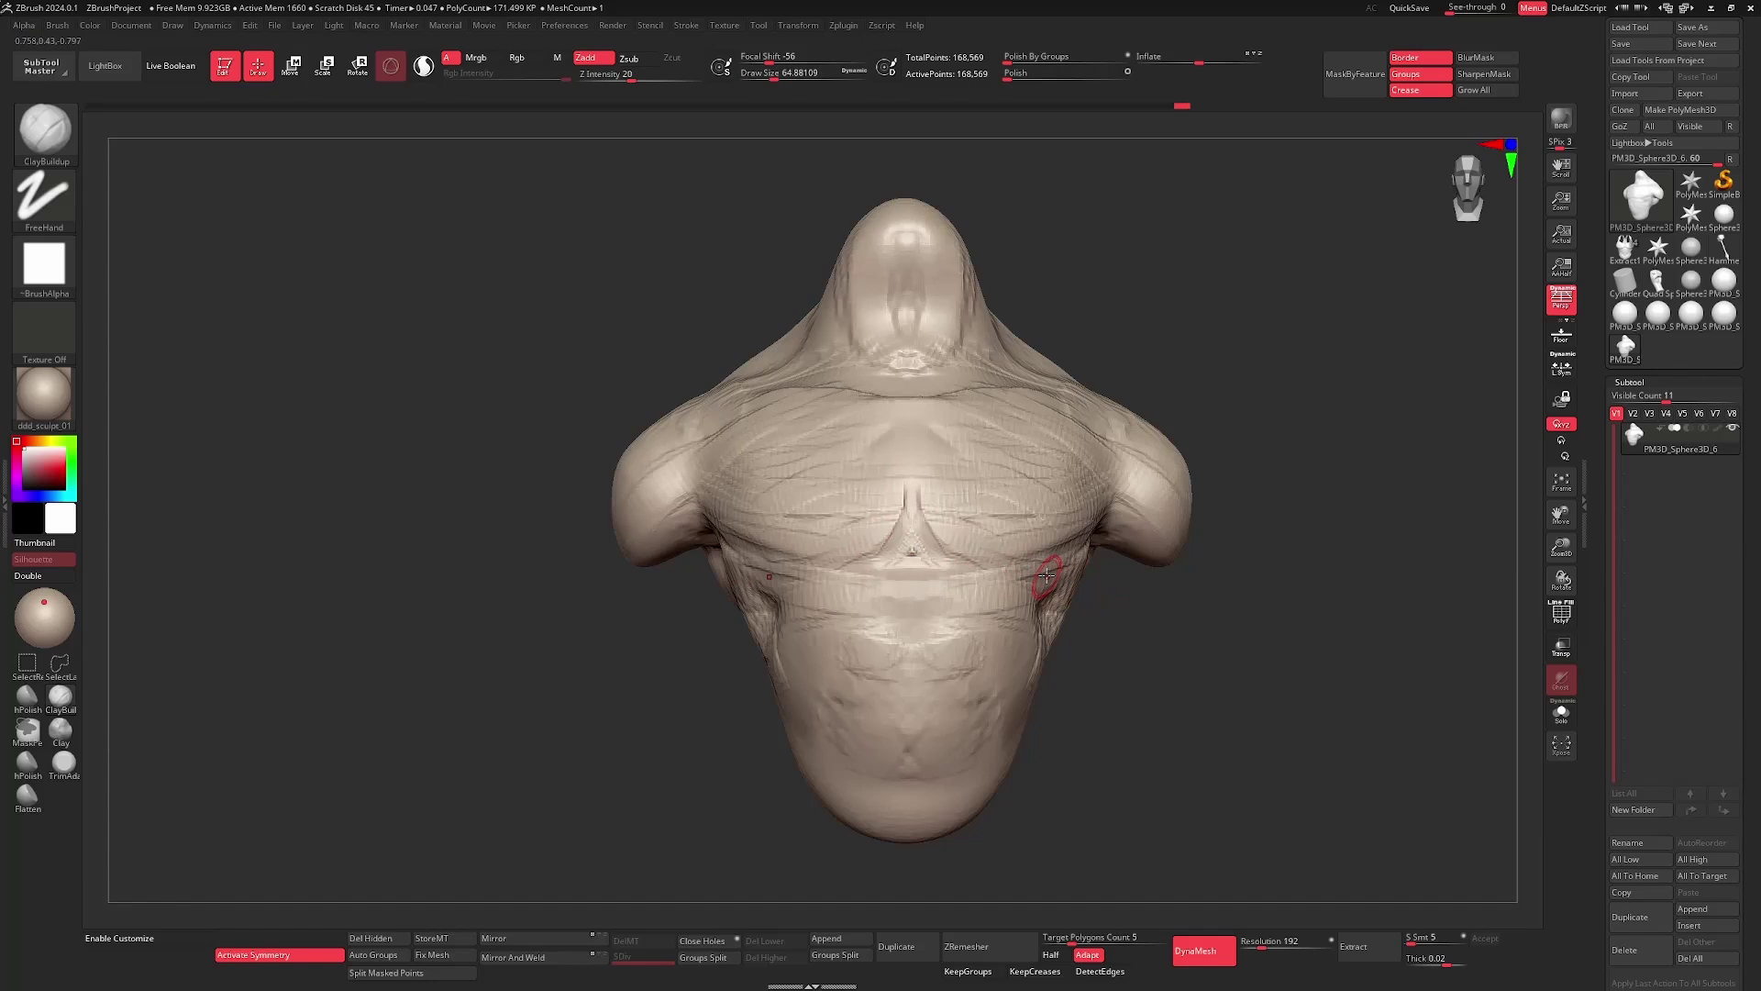
# - Fill out the outer pectorals toward the armpits and refine the sternum area with ClayBuildup
pyautogui.moveTo(1047, 575); pyautogui.dragTo(978, 546, button='right')
pyautogui.press('s')
pyautogui.moveTo(1004, 543); pyautogui.dragTo(1022, 542)
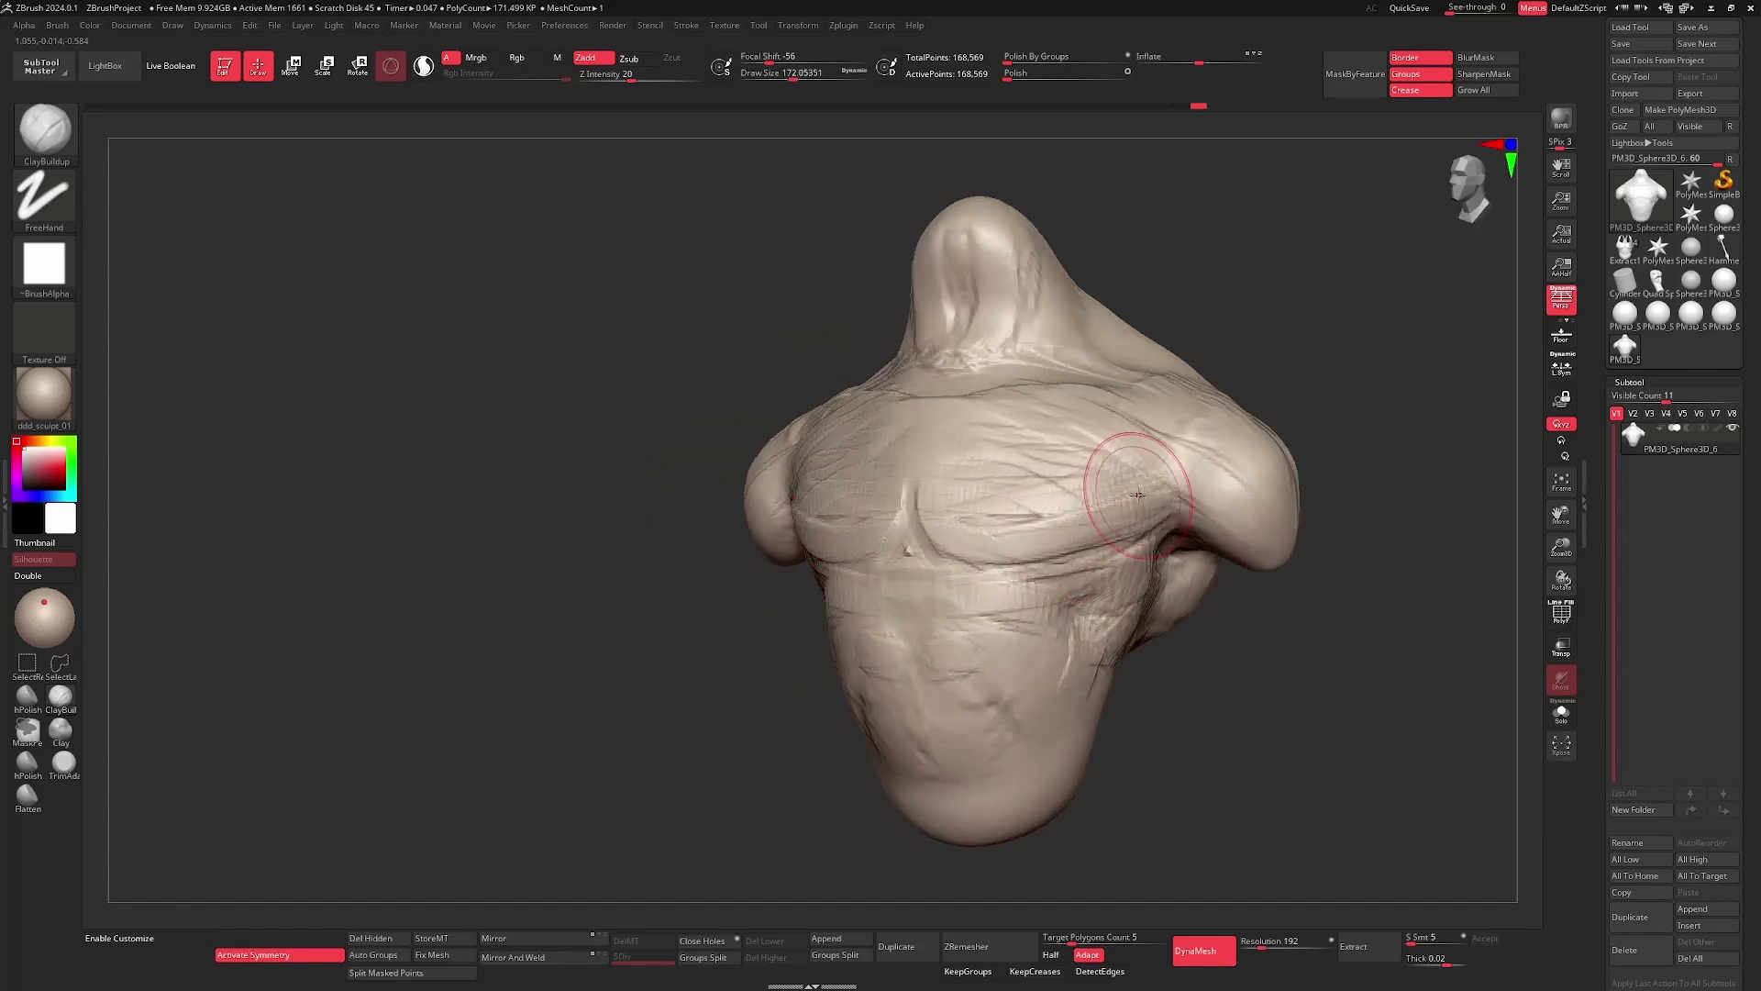
pyautogui.keyDown('shift'); pyautogui.moveTo(1282, 601); pyautogui.dragTo(1352, 679, button='right'); pyautogui.keyUp('shift')
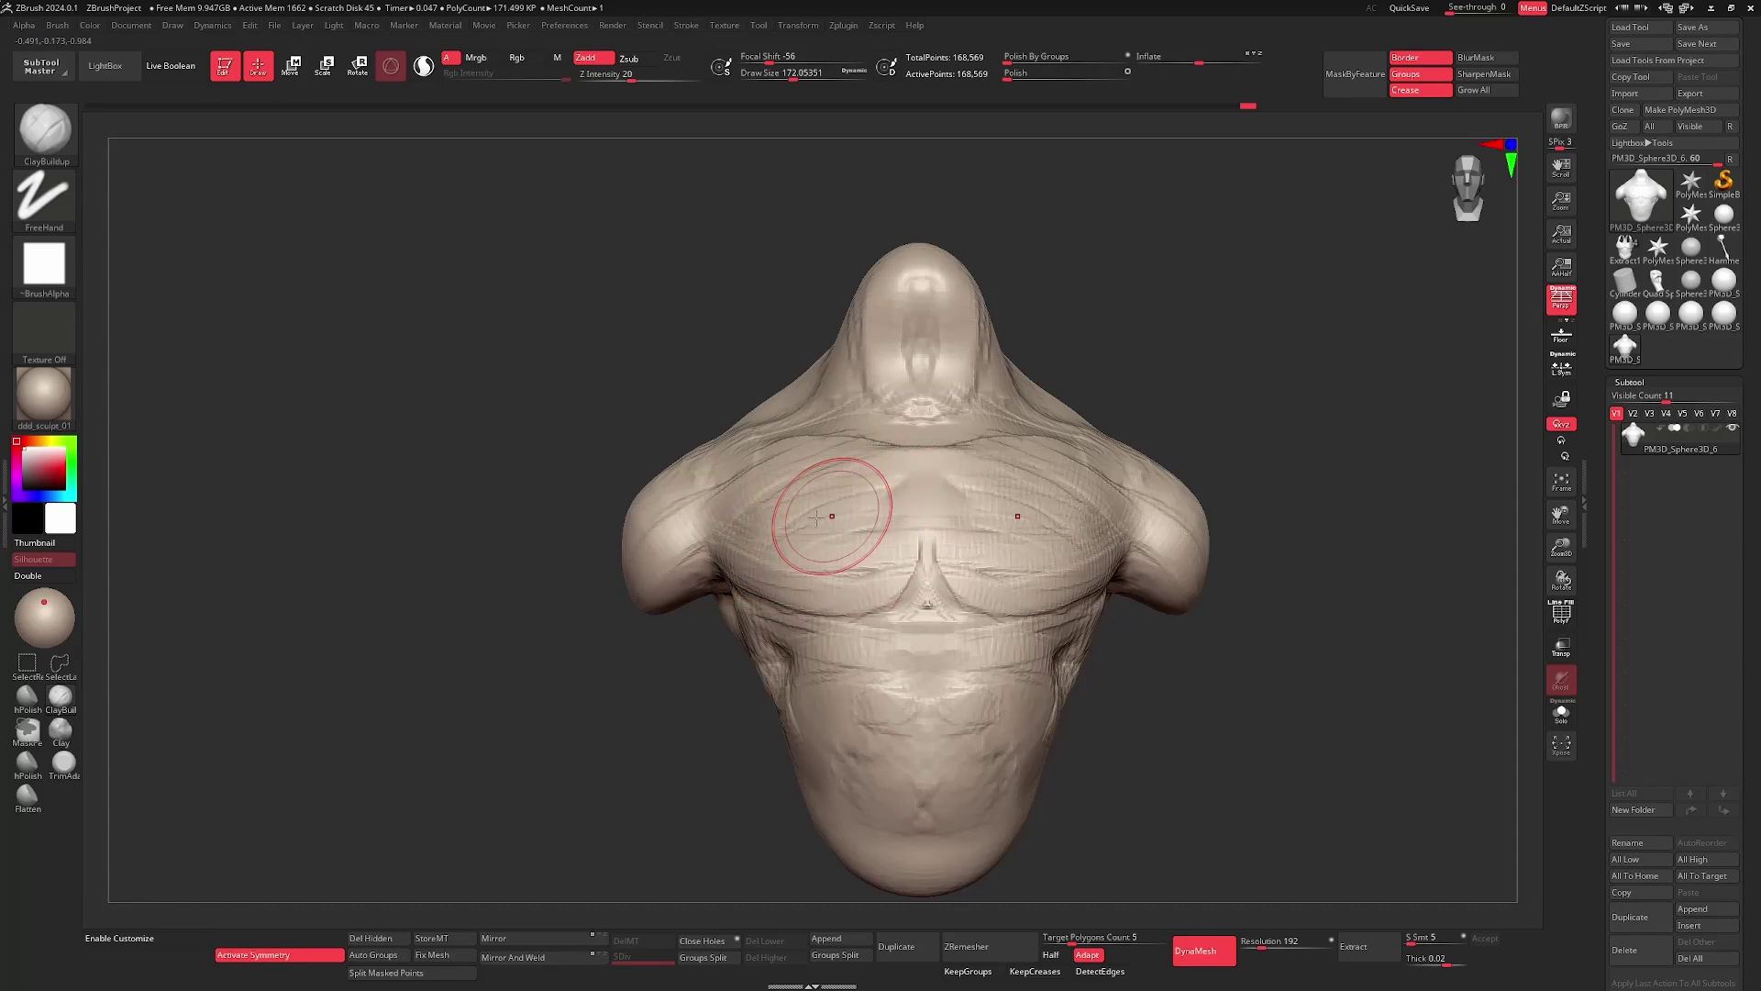
pyautogui.moveTo(1292, 512); pyautogui.dragTo(1353, 540, button='right')
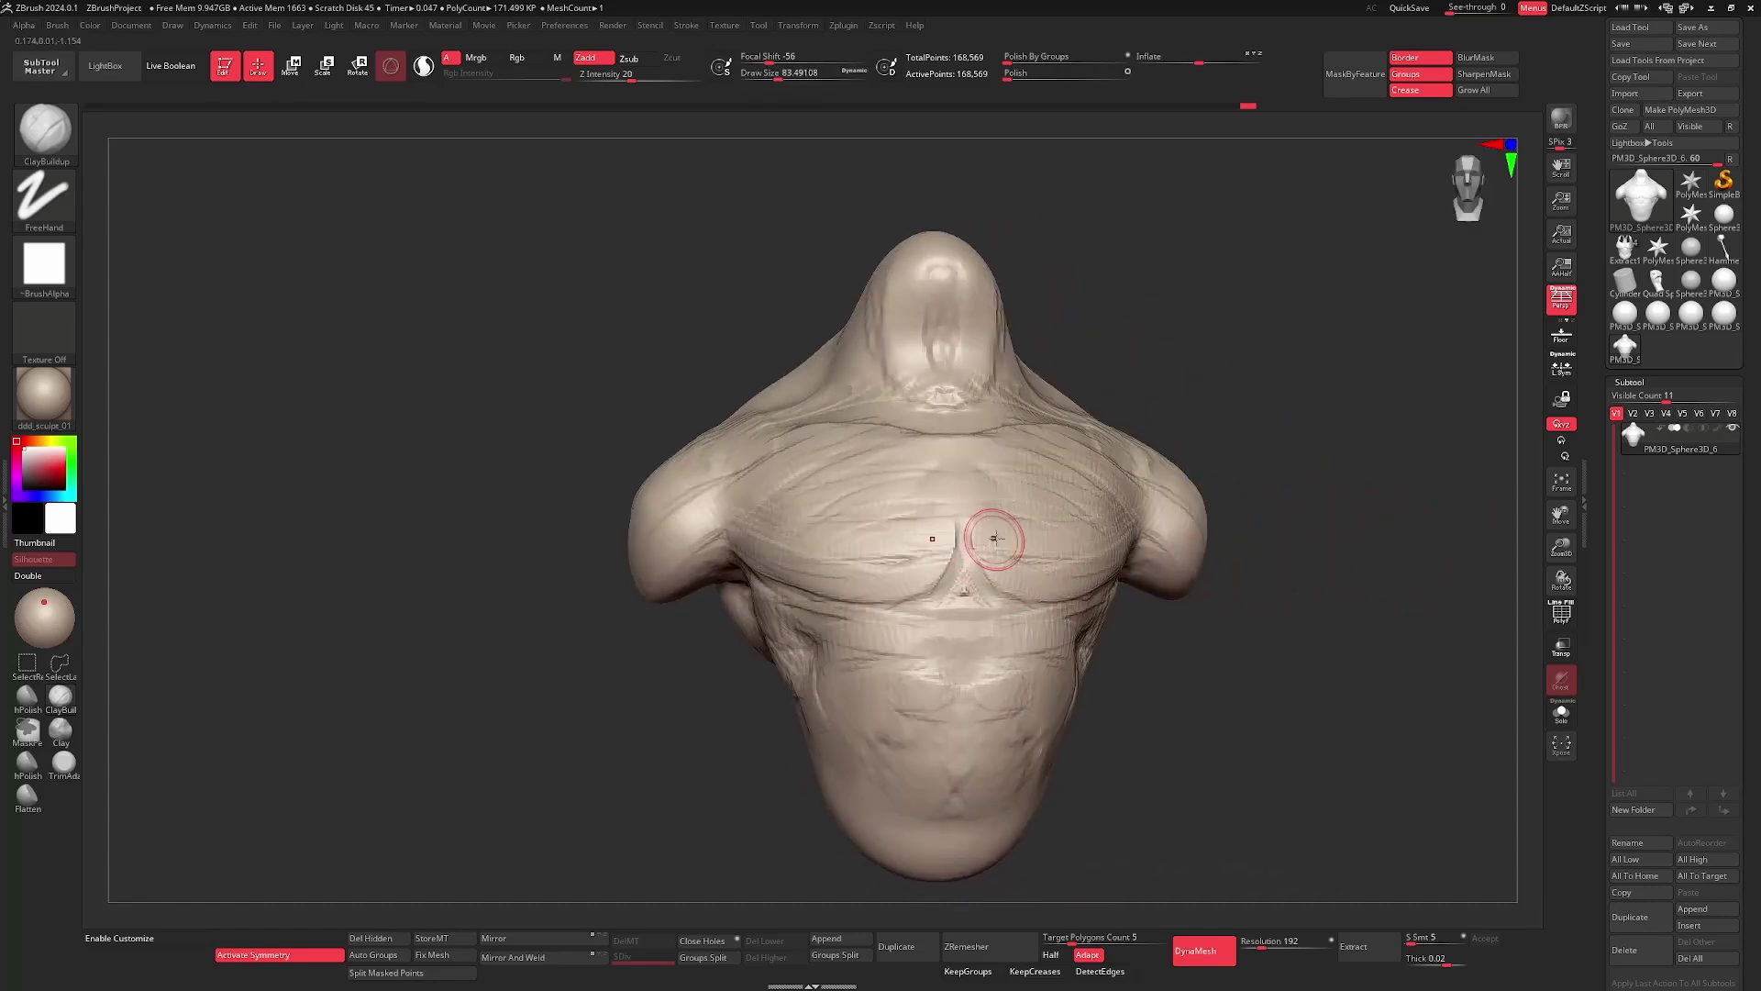
pyautogui.moveTo(967, 548)
pyautogui.mouseDown(button='right')
pyautogui.moveTo(1230, 657)
pyautogui.moveTo(952, 555)
pyautogui.mouseUp(button='right')
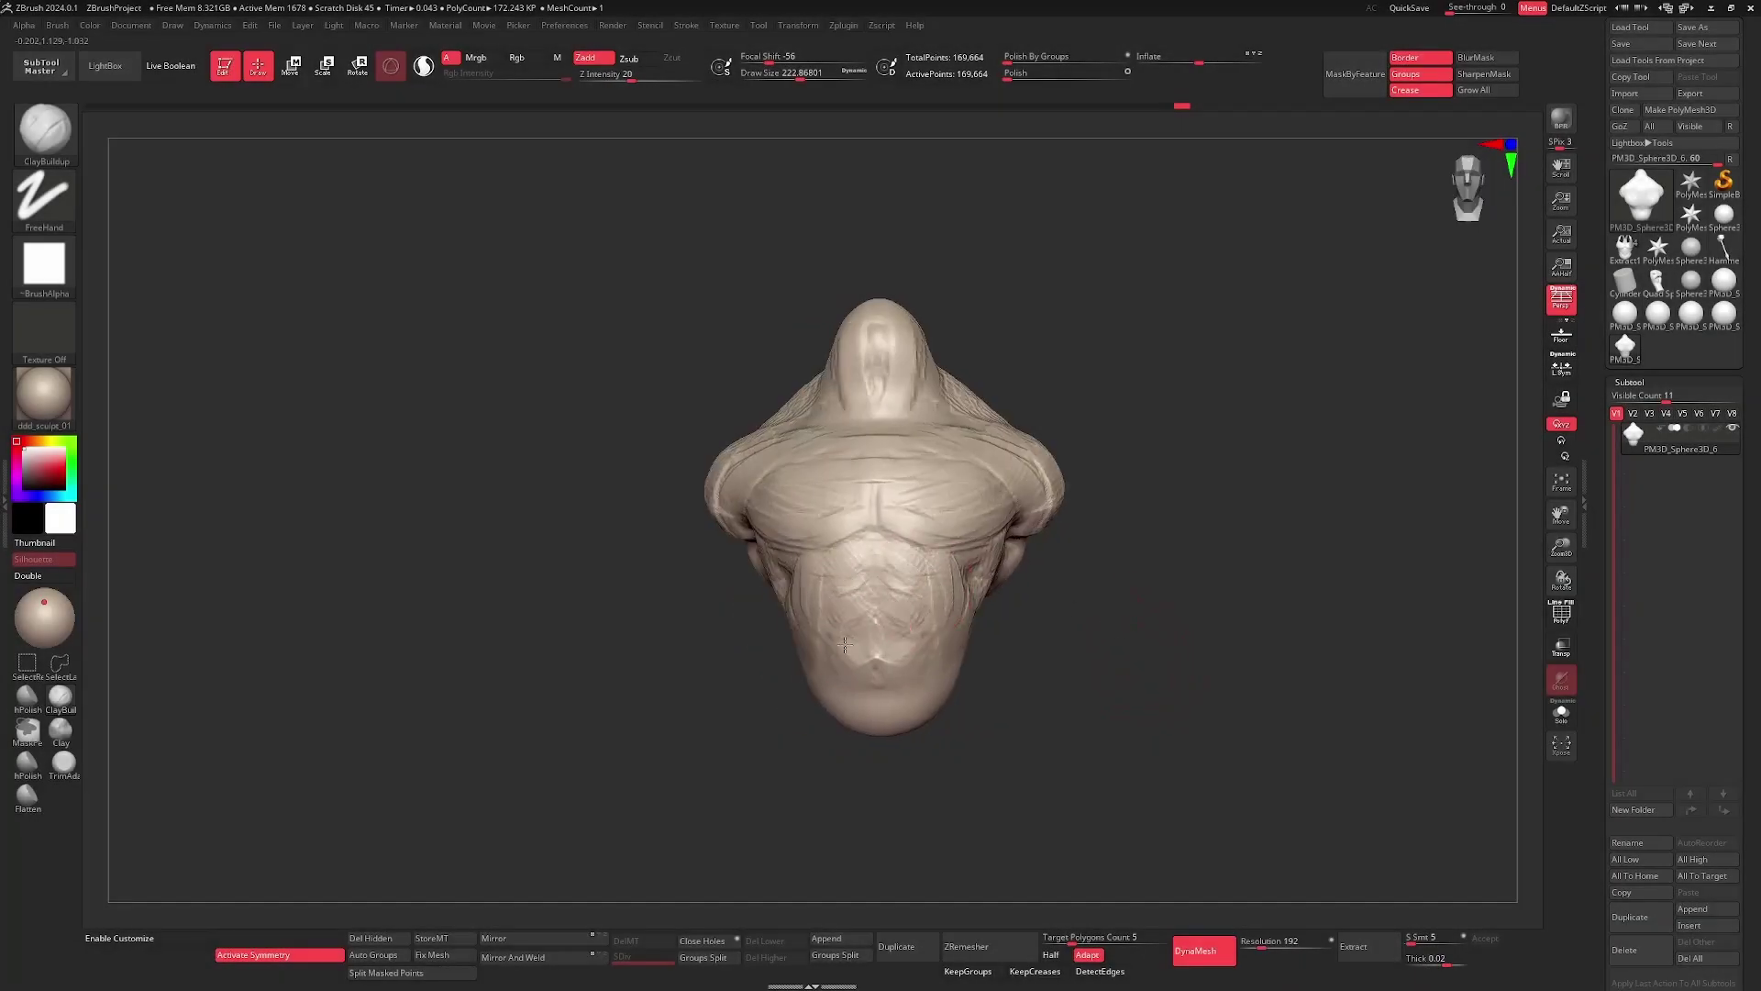
# - Layer ClayBuildup strokes over the chest, shoulders and abdominal muscles from several angles
pyautogui.moveTo(1055, 641)
pyautogui.mouseDown(button='right')
pyautogui.moveTo(1136, 637)
pyautogui.moveTo(1203, 676)
pyautogui.mouseUp(button='right')
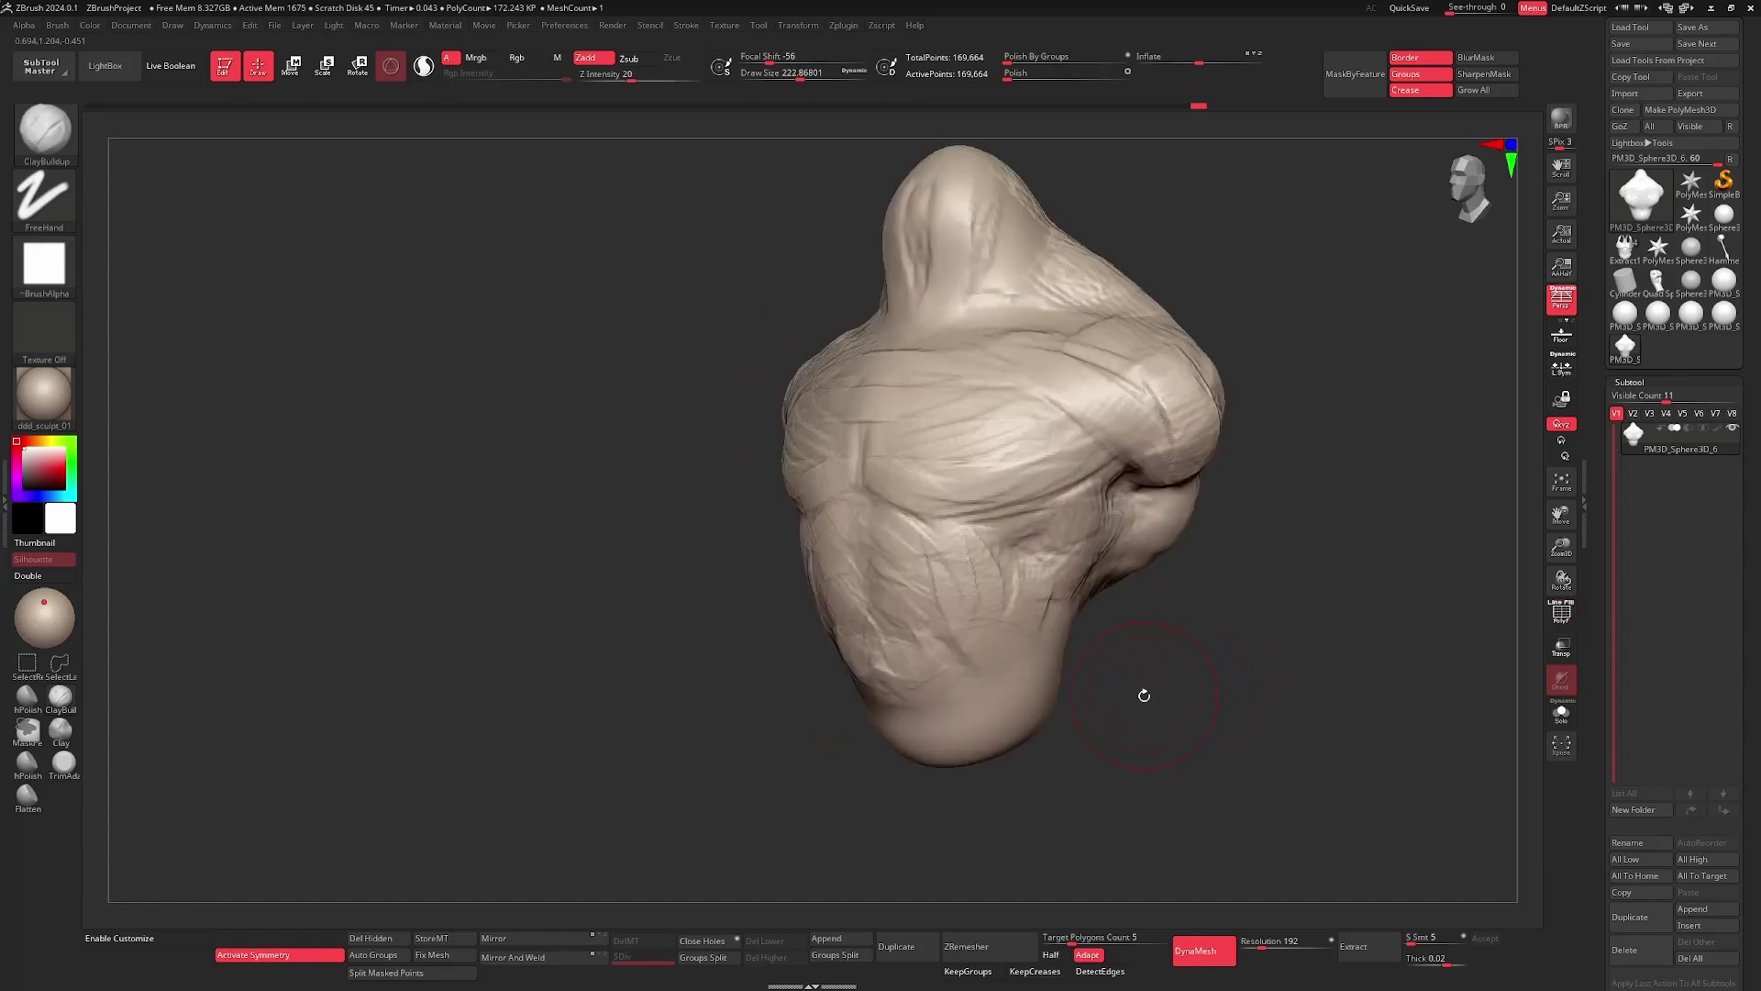
pyautogui.moveTo(1140, 697)
pyautogui.mouseDown(button='right')
pyautogui.moveTo(1191, 649)
pyautogui.moveTo(1168, 579)
pyautogui.moveTo(1176, 608)
pyautogui.moveTo(1180, 554)
pyautogui.moveTo(1194, 670)
pyautogui.moveTo(1251, 652)
pyautogui.moveTo(1227, 601)
pyautogui.moveTo(1211, 634)
pyautogui.moveTo(1228, 637)
pyautogui.moveTo(1214, 602)
pyautogui.moveTo(1215, 628)
pyautogui.moveTo(1203, 617)
pyautogui.moveTo(1238, 629)
pyautogui.moveTo(1223, 657)
pyautogui.moveTo(1171, 583)
pyautogui.mouseUp(button='right')
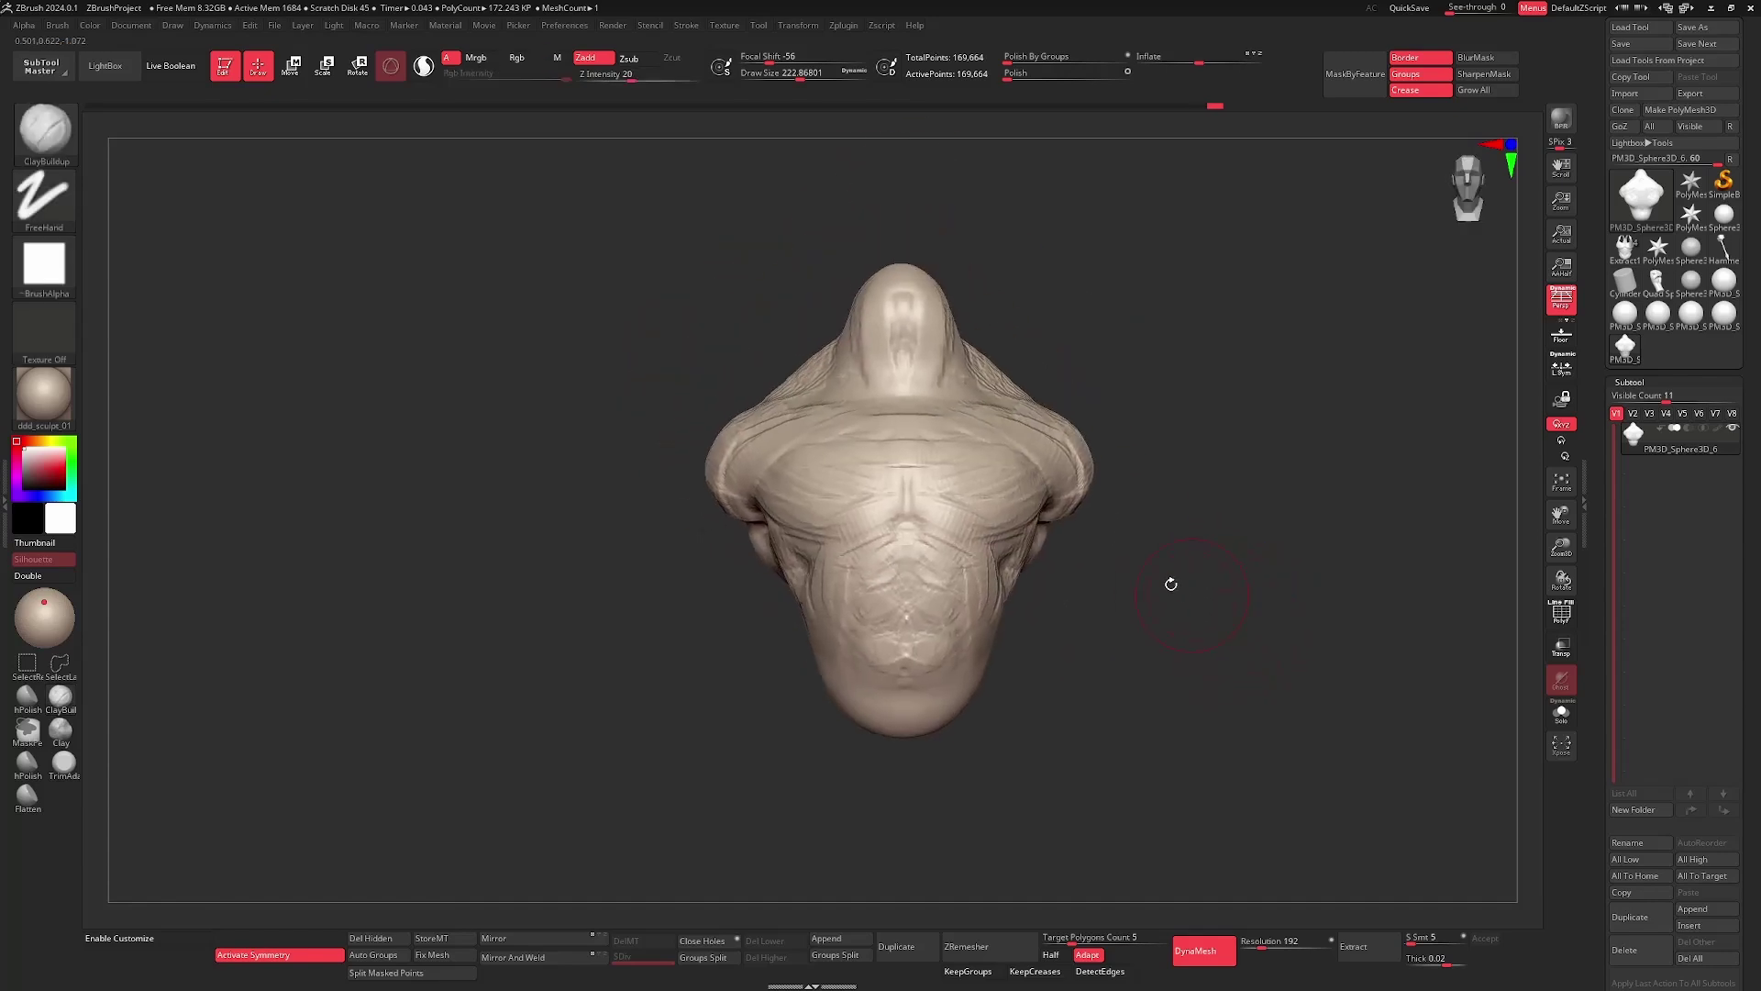
pyautogui.moveTo(958, 489); pyautogui.dragTo(966, 489)
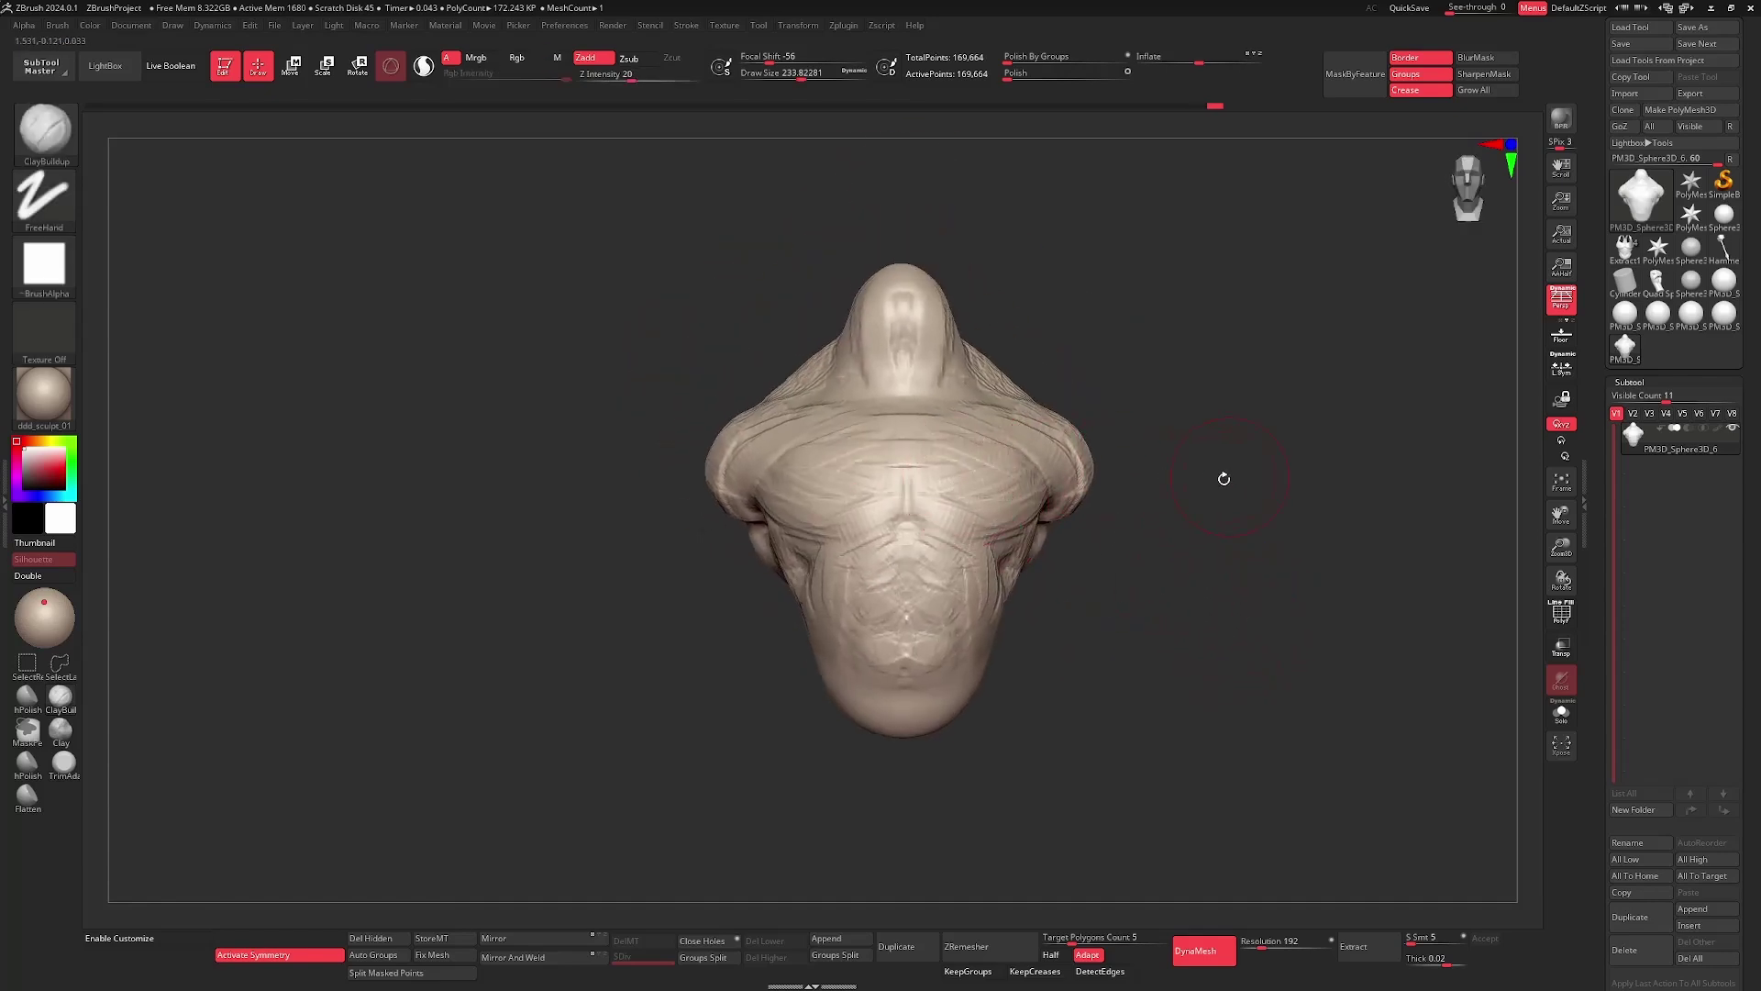
pyautogui.moveTo(1224, 478); pyautogui.dragTo(996, 433, button='right')
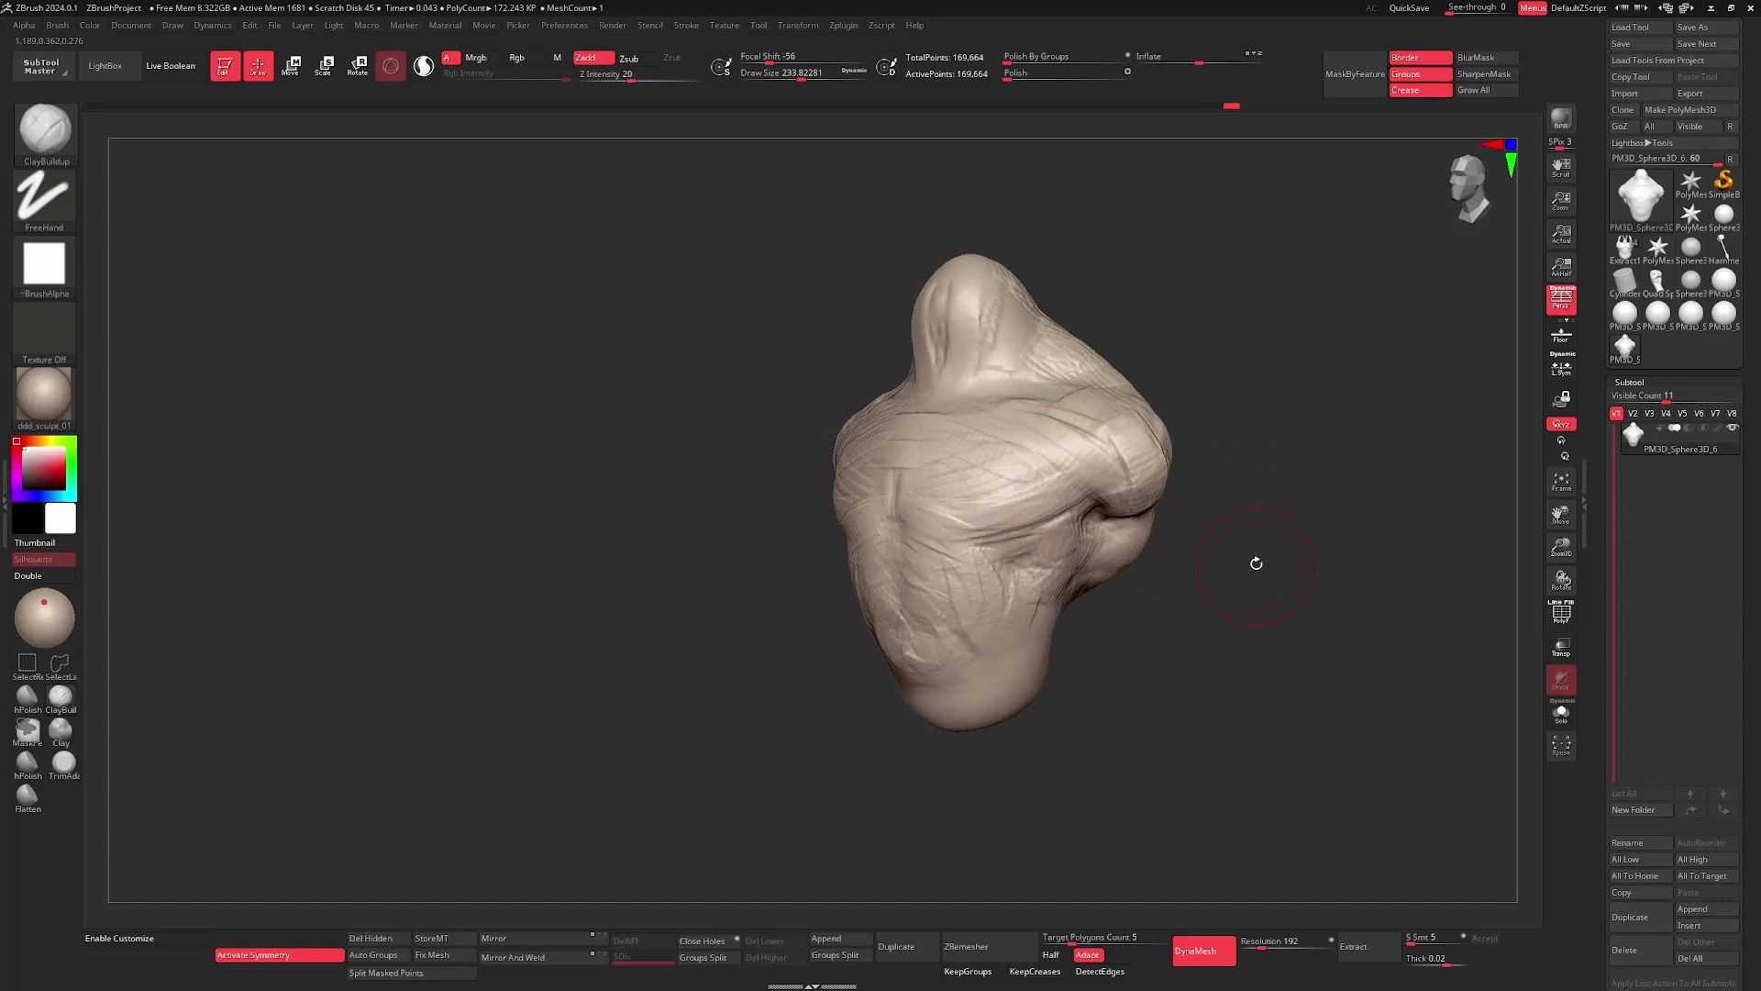
pyautogui.moveTo(1256, 563)
pyautogui.mouseDown(button='right')
pyautogui.moveTo(1227, 572)
pyautogui.moveTo(1239, 554)
pyautogui.moveTo(1230, 637)
pyautogui.moveTo(1230, 602)
pyautogui.moveTo(1241, 618)
pyautogui.moveTo(1207, 617)
pyautogui.moveTo(1242, 597)
pyautogui.moveTo(1242, 661)
pyautogui.moveTo(1215, 582)
pyautogui.moveTo(1149, 549)
pyautogui.mouseUp(button='right')
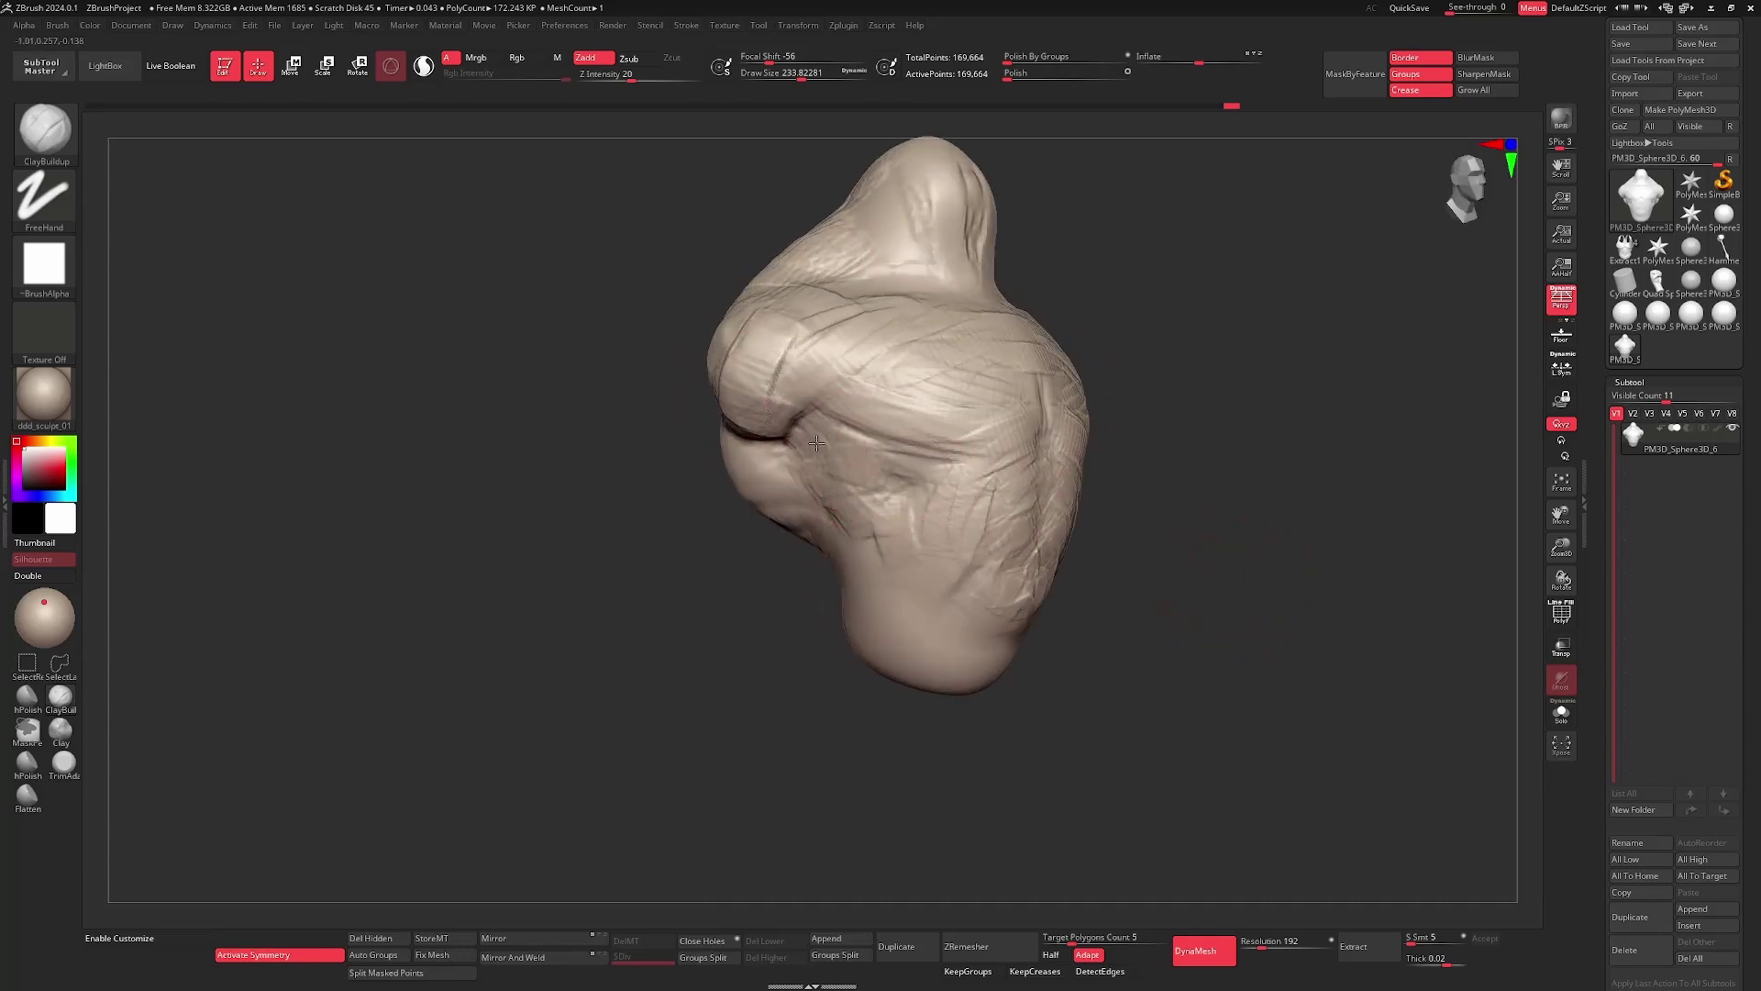
pyautogui.moveTo(1284, 589)
pyautogui.keyDown('shift'); pyautogui.mouseDown(button='right')
pyautogui.moveTo(1219, 606)
pyautogui.moveTo(1086, 519)
pyautogui.mouseUp(button='right'); pyautogui.keyUp('shift')
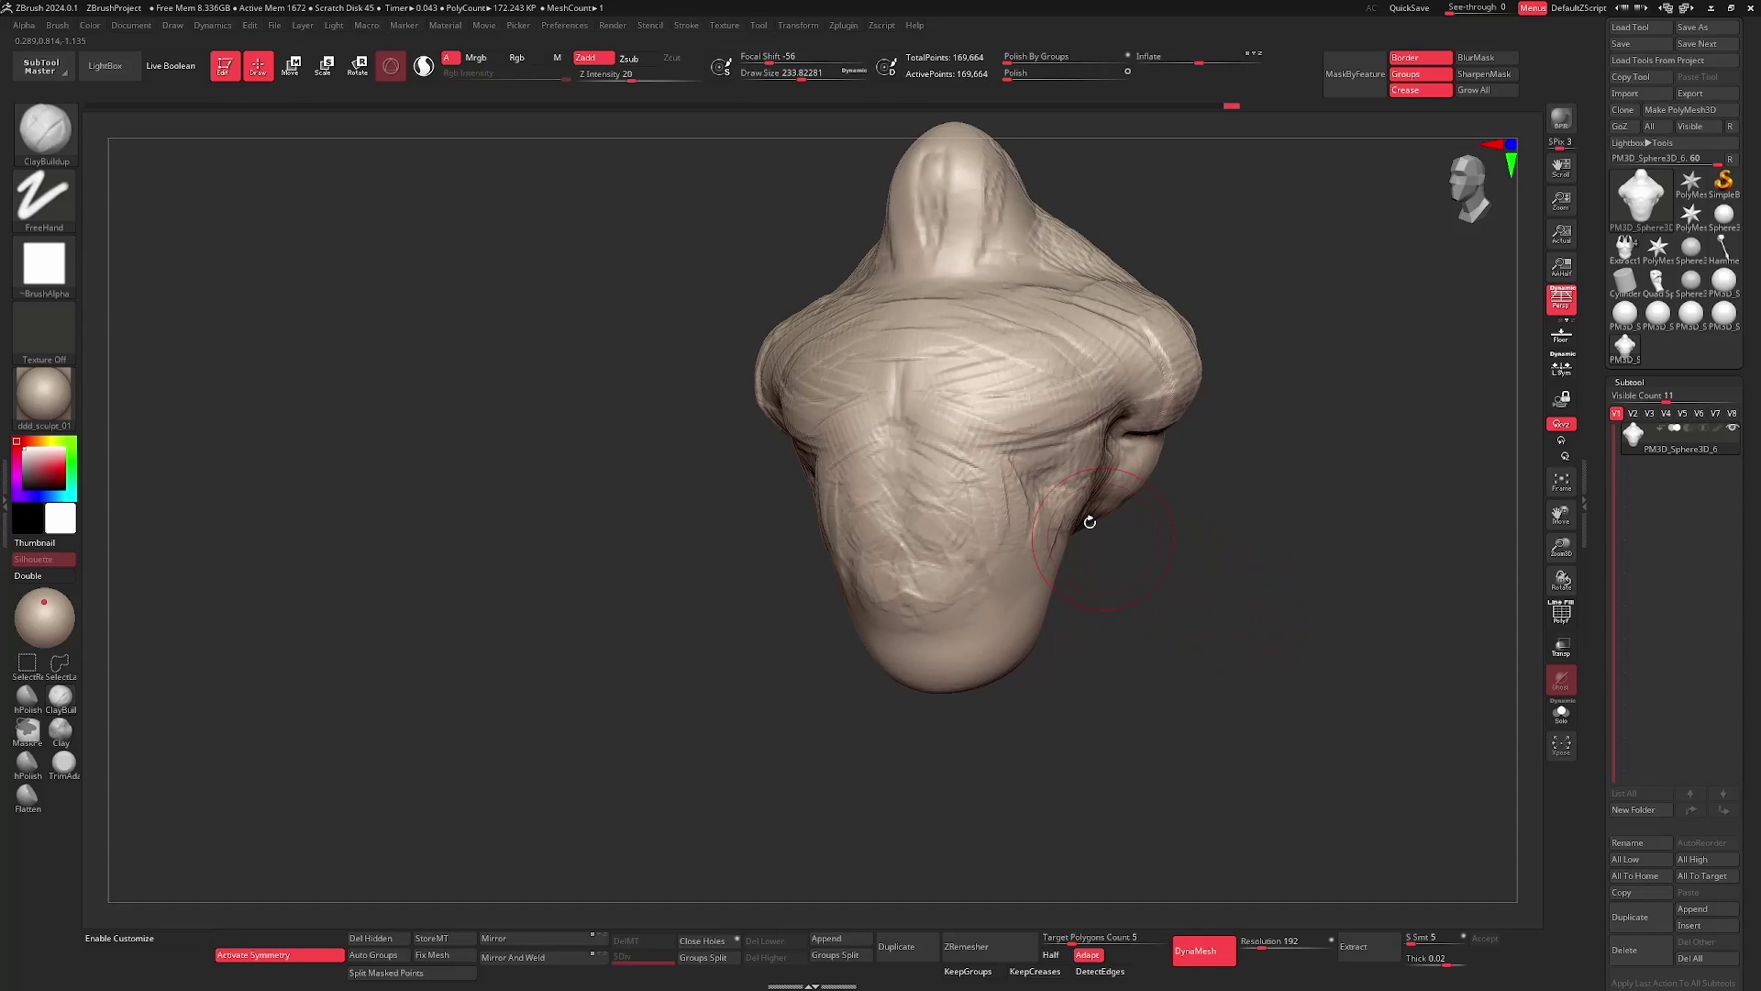
pyautogui.moveTo(1175, 578)
pyautogui.mouseDown(button='right')
pyautogui.moveTo(1219, 602)
pyautogui.moveTo(1199, 630)
pyautogui.moveTo(1202, 597)
pyautogui.moveTo(1211, 641)
pyautogui.moveTo(1211, 554)
pyautogui.moveTo(1192, 617)
pyautogui.moveTo(1178, 607)
pyautogui.moveTo(1211, 661)
pyautogui.moveTo(1199, 621)
pyautogui.moveTo(1180, 680)
pyautogui.moveTo(1199, 605)
pyautogui.moveTo(1284, 605)
pyautogui.moveTo(1243, 582)
pyautogui.moveTo(1219, 652)
pyautogui.moveTo(1189, 641)
pyautogui.moveTo(1117, 542)
pyautogui.mouseUp(button='right')
# - Check the wireframe and build up the side of the rib cage below the armpit with a smaller ClayBuildup brush
pyautogui.hotkey('shift', 'f')
pyautogui.hotkey('shift', 'f')
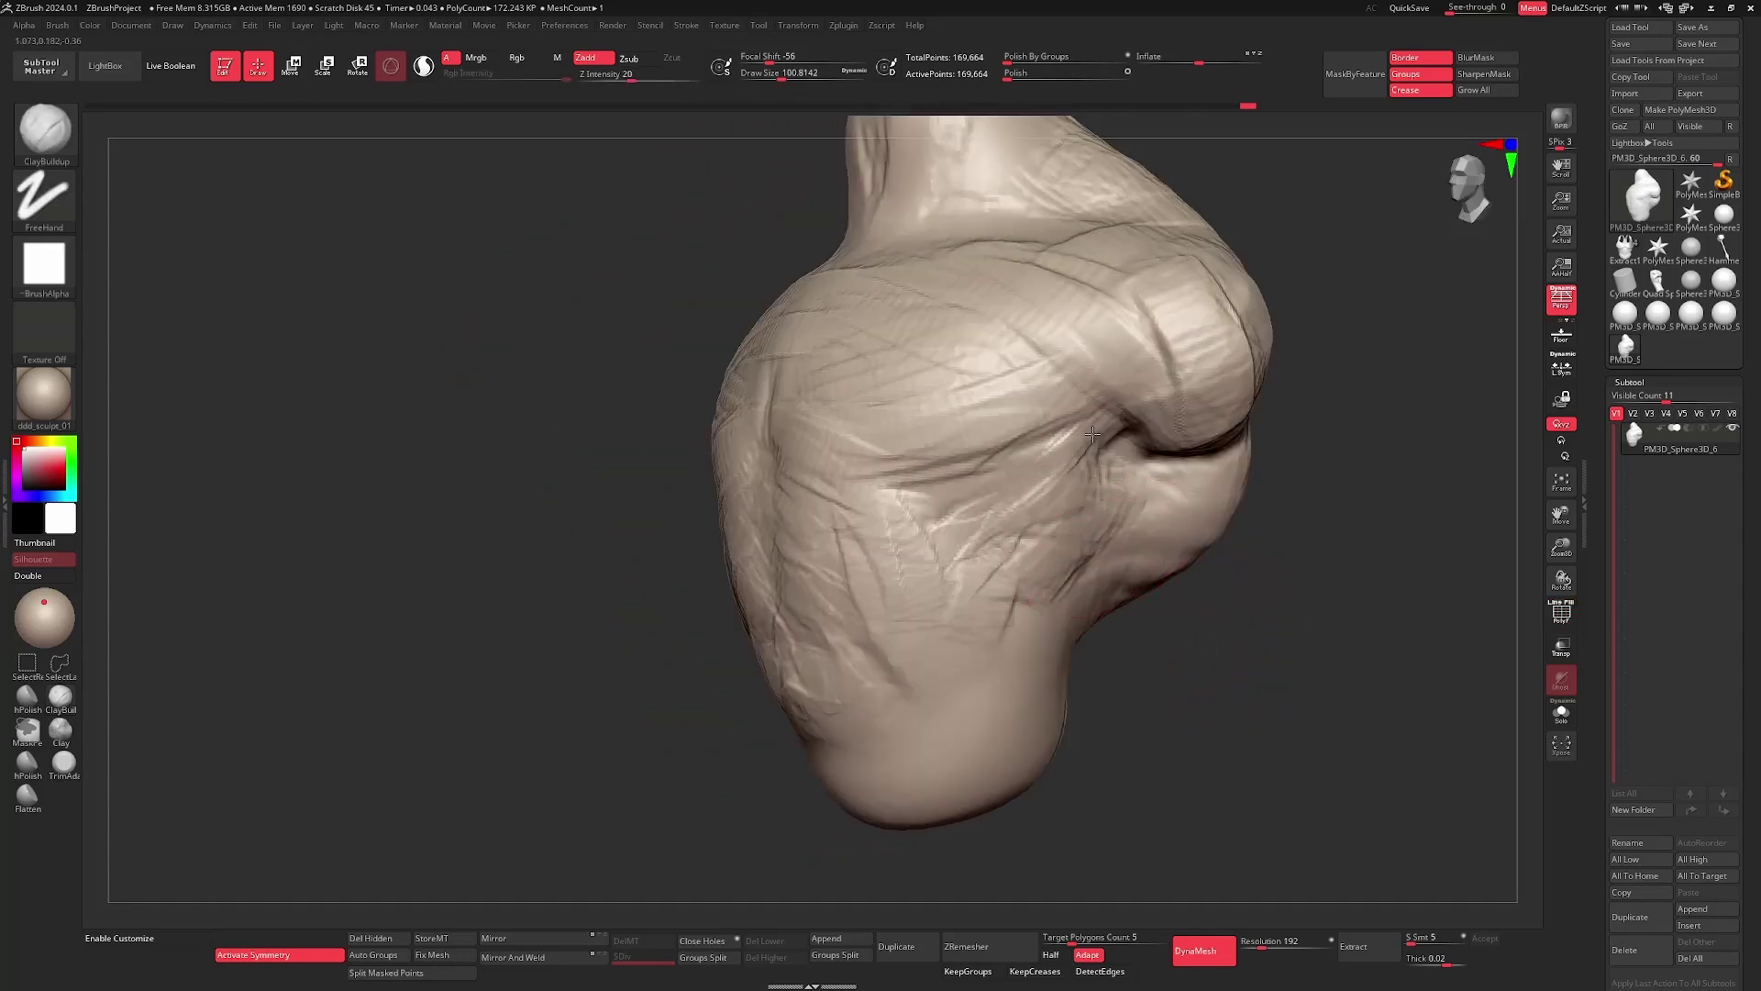
pyautogui.press('s')
pyautogui.moveTo(1089, 514); pyautogui.dragTo(1108, 515)
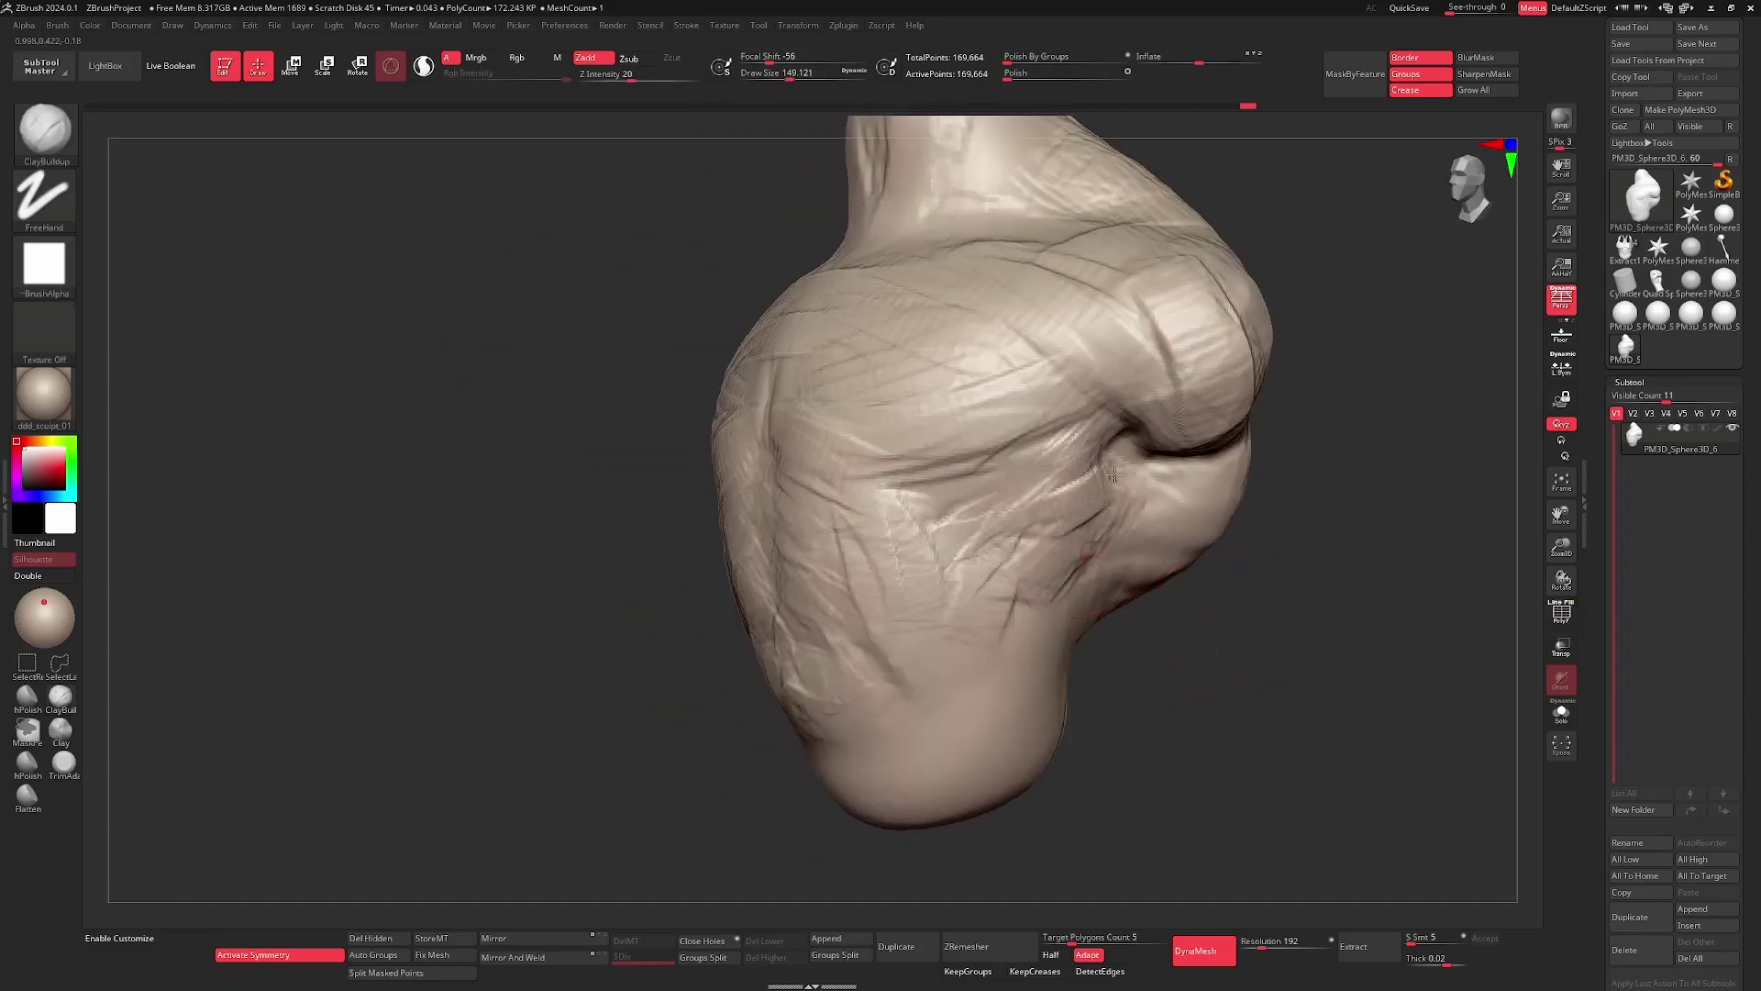
pyautogui.moveTo(1148, 534)
pyautogui.mouseDown(button='right')
pyautogui.moveTo(1286, 641)
pyautogui.moveTo(1251, 554)
pyautogui.moveTo(1235, 637)
pyautogui.moveTo(1278, 672)
pyautogui.moveTo(1266, 621)
pyautogui.moveTo(1248, 662)
pyautogui.mouseUp(button='right')
pyautogui.press('s')
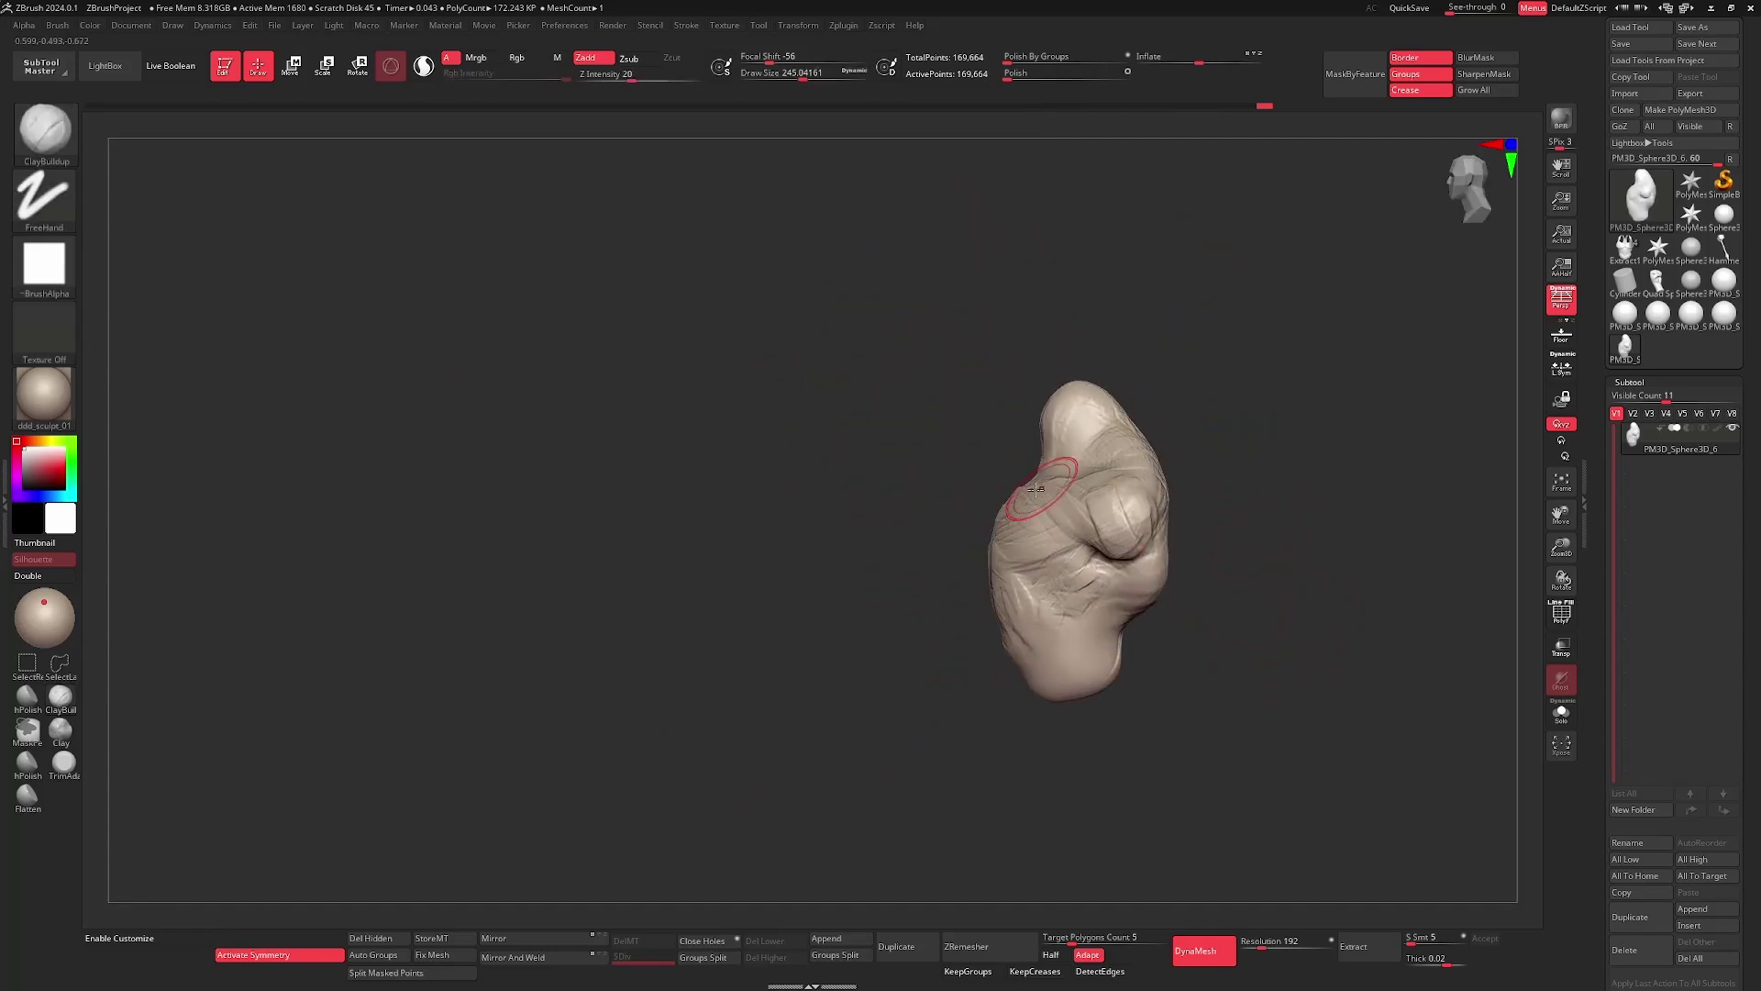
# - Adjust the profile of the upper chest and shoulder from the side with an enlarged Move brush
pyautogui.press('b')
pyautogui.press('m')
pyautogui.press('v')
pyautogui.press('s')
pyautogui.moveTo(1007, 496); pyautogui.dragTo(1025, 496)
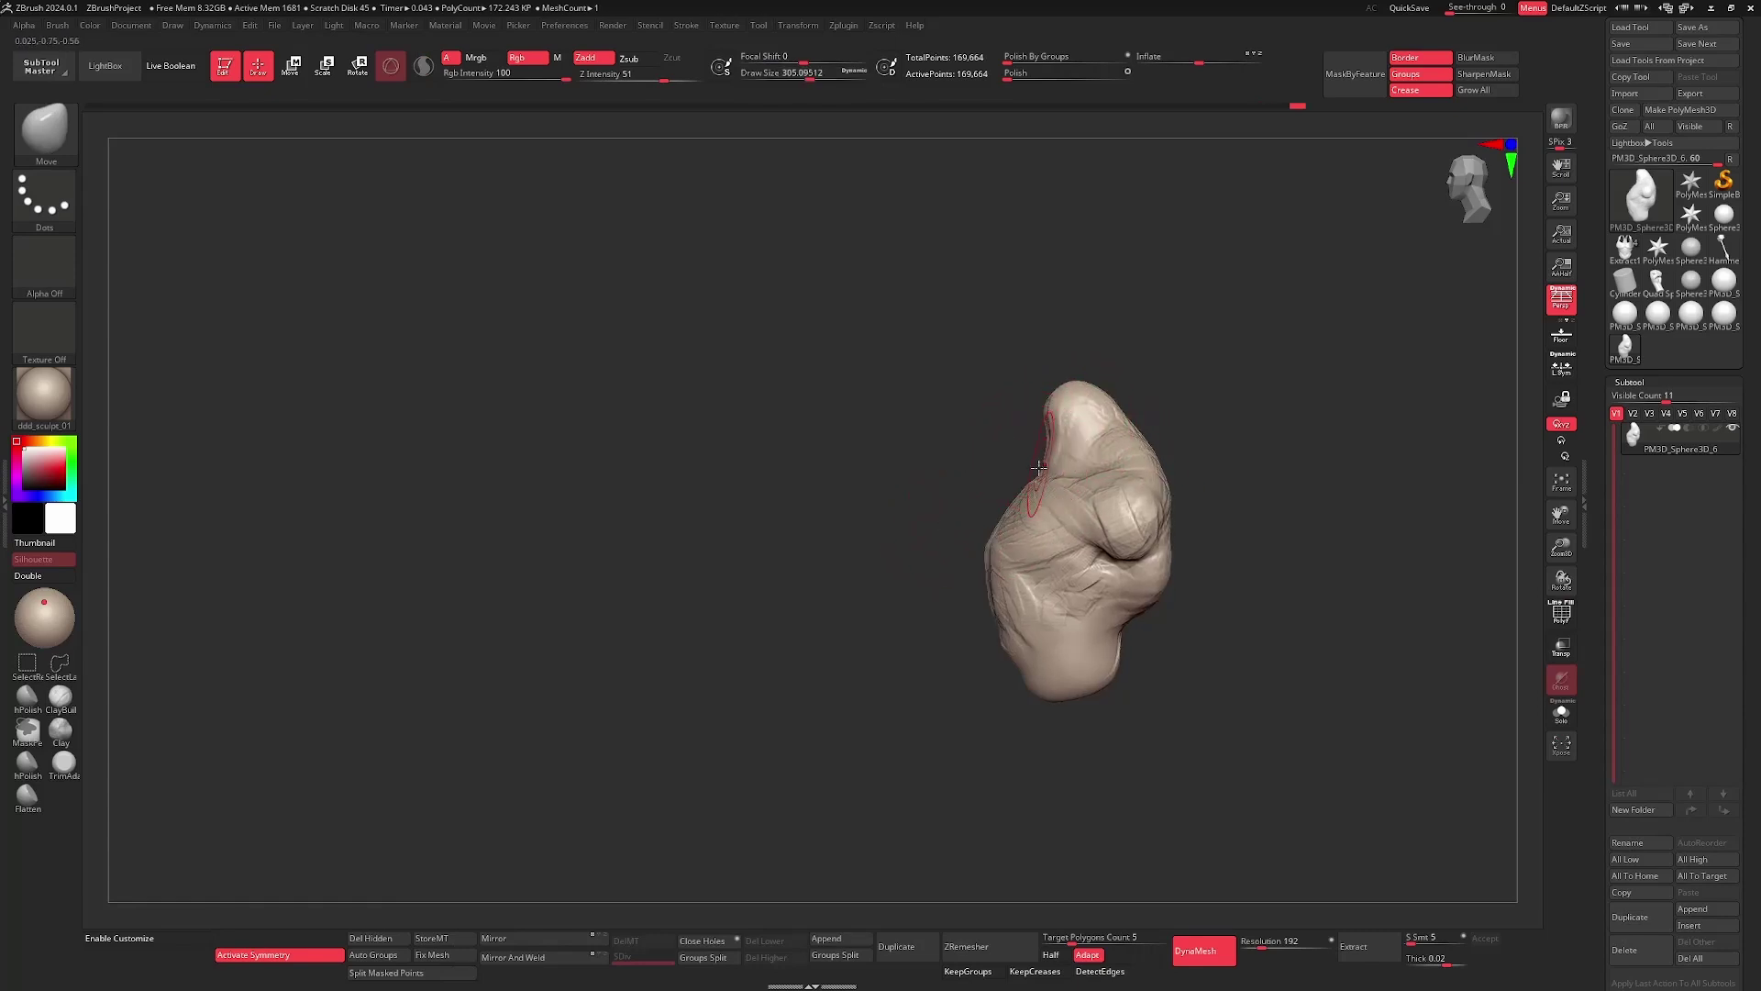
pyautogui.moveTo(1032, 463); pyautogui.dragTo(1095, 493, button='right')
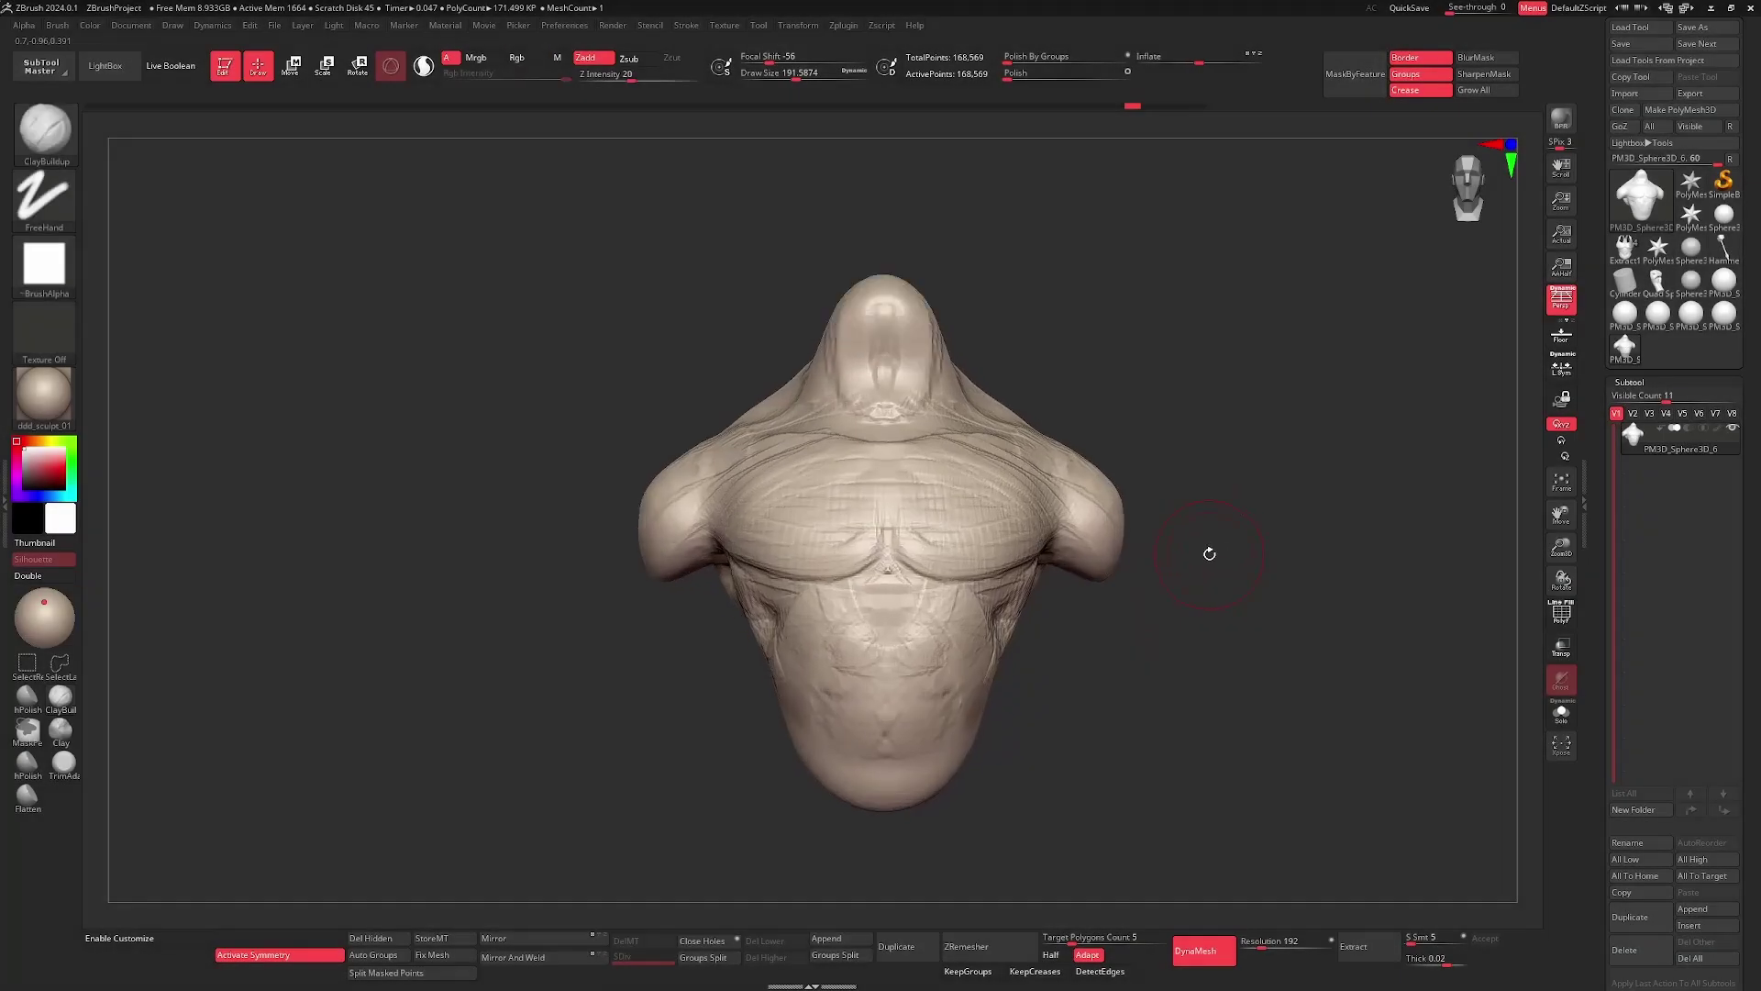
# - Build up the muscles along the front and sides of the neck with ClayBuildup strokes
pyautogui.moveTo(1209, 554)
pyautogui.mouseDown(button='right')
pyautogui.moveTo(1193, 550)
pyautogui.moveTo(1223, 558)
pyautogui.moveTo(1065, 579)
pyautogui.moveTo(1184, 578)
pyautogui.moveTo(1184, 598)
pyautogui.moveTo(1242, 606)
pyautogui.moveTo(1286, 577)
pyautogui.moveTo(1245, 586)
pyautogui.moveTo(1266, 618)
pyautogui.moveTo(1321, 550)
pyautogui.moveTo(1282, 579)
pyautogui.moveTo(1266, 614)
pyautogui.moveTo(1286, 613)
pyautogui.moveTo(996, 558)
pyautogui.mouseUp(button='right')
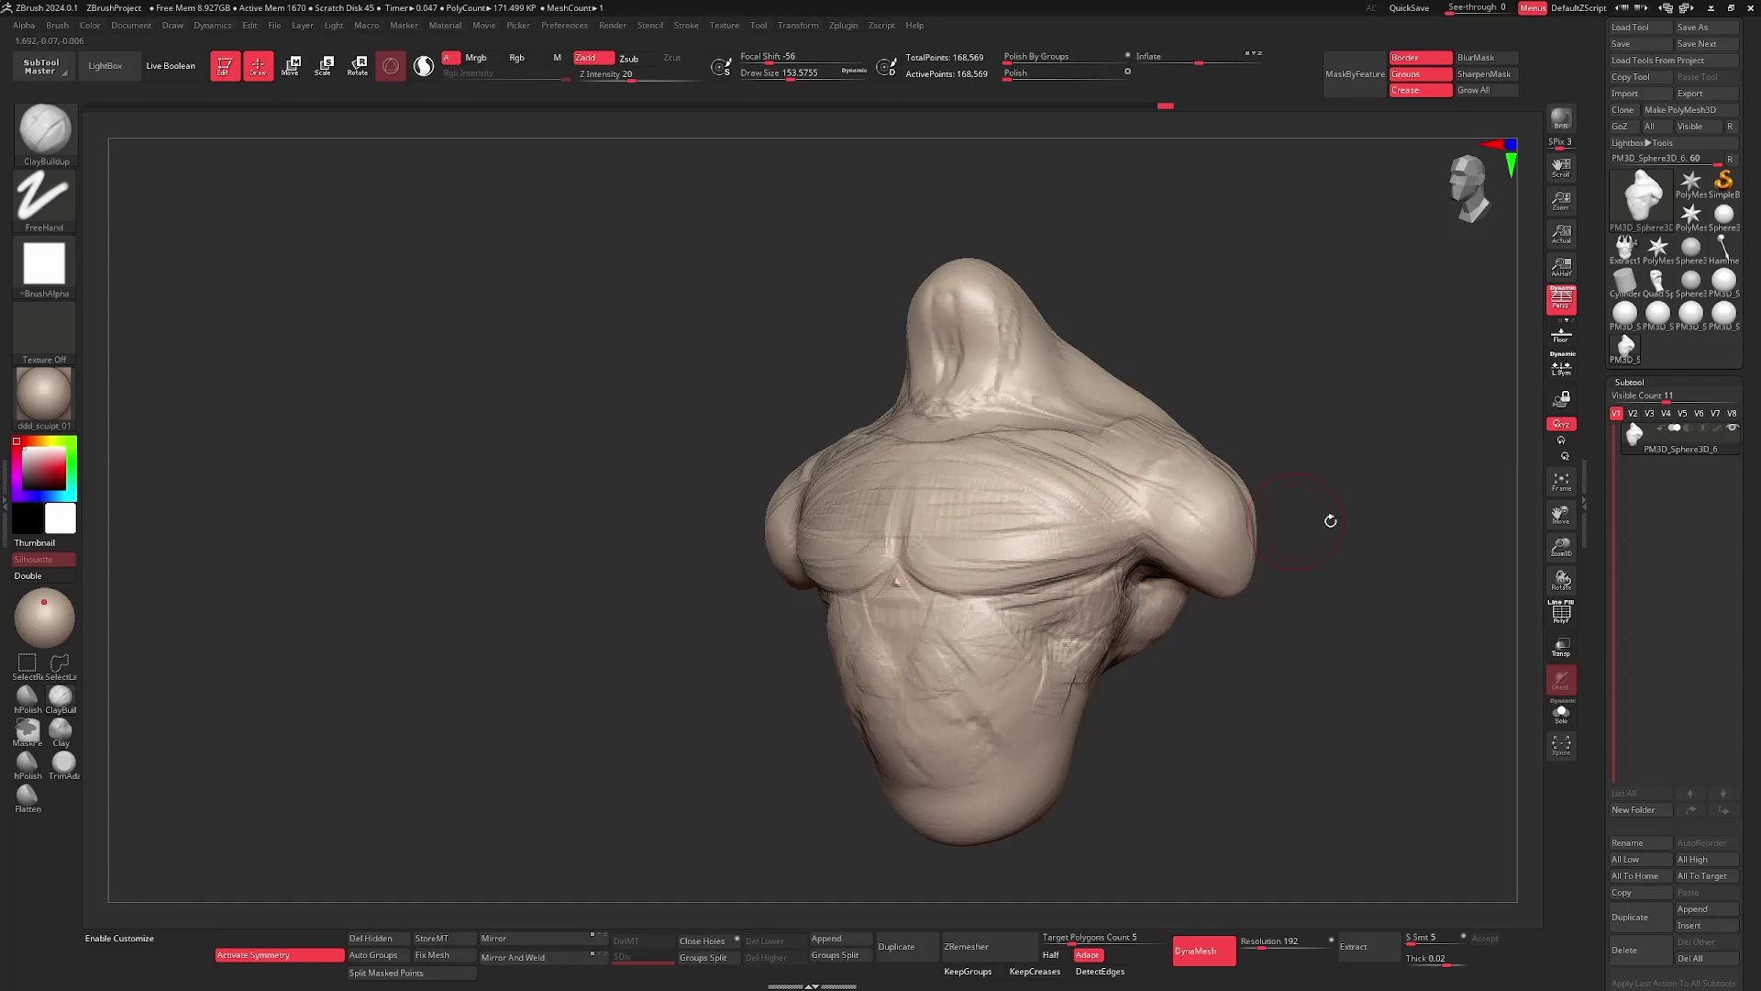
pyautogui.moveTo(1330, 520)
pyautogui.mouseDown(button='right')
pyautogui.moveTo(1180, 504)
pyautogui.moveTo(1170, 395)
pyautogui.mouseUp(button='right')
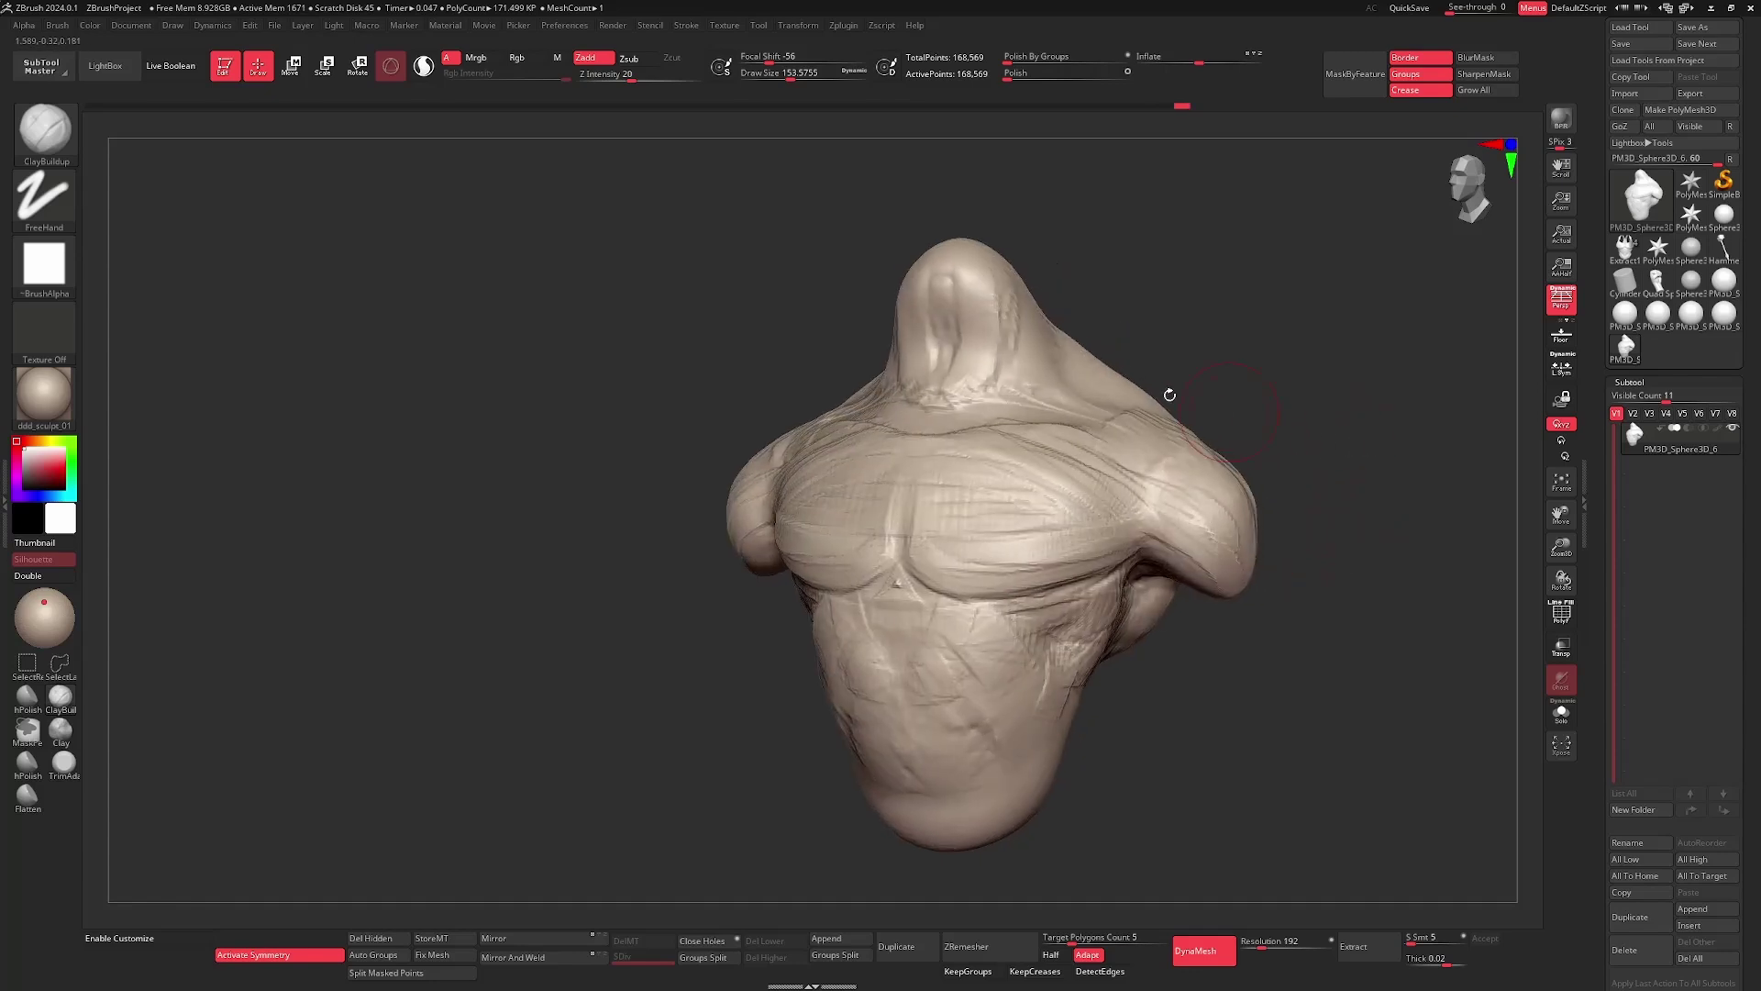
pyautogui.moveTo(981, 274)
pyautogui.mouseDown()
pyautogui.moveTo(955, 384)
pyautogui.moveTo(932, 385)
pyautogui.mouseUp()
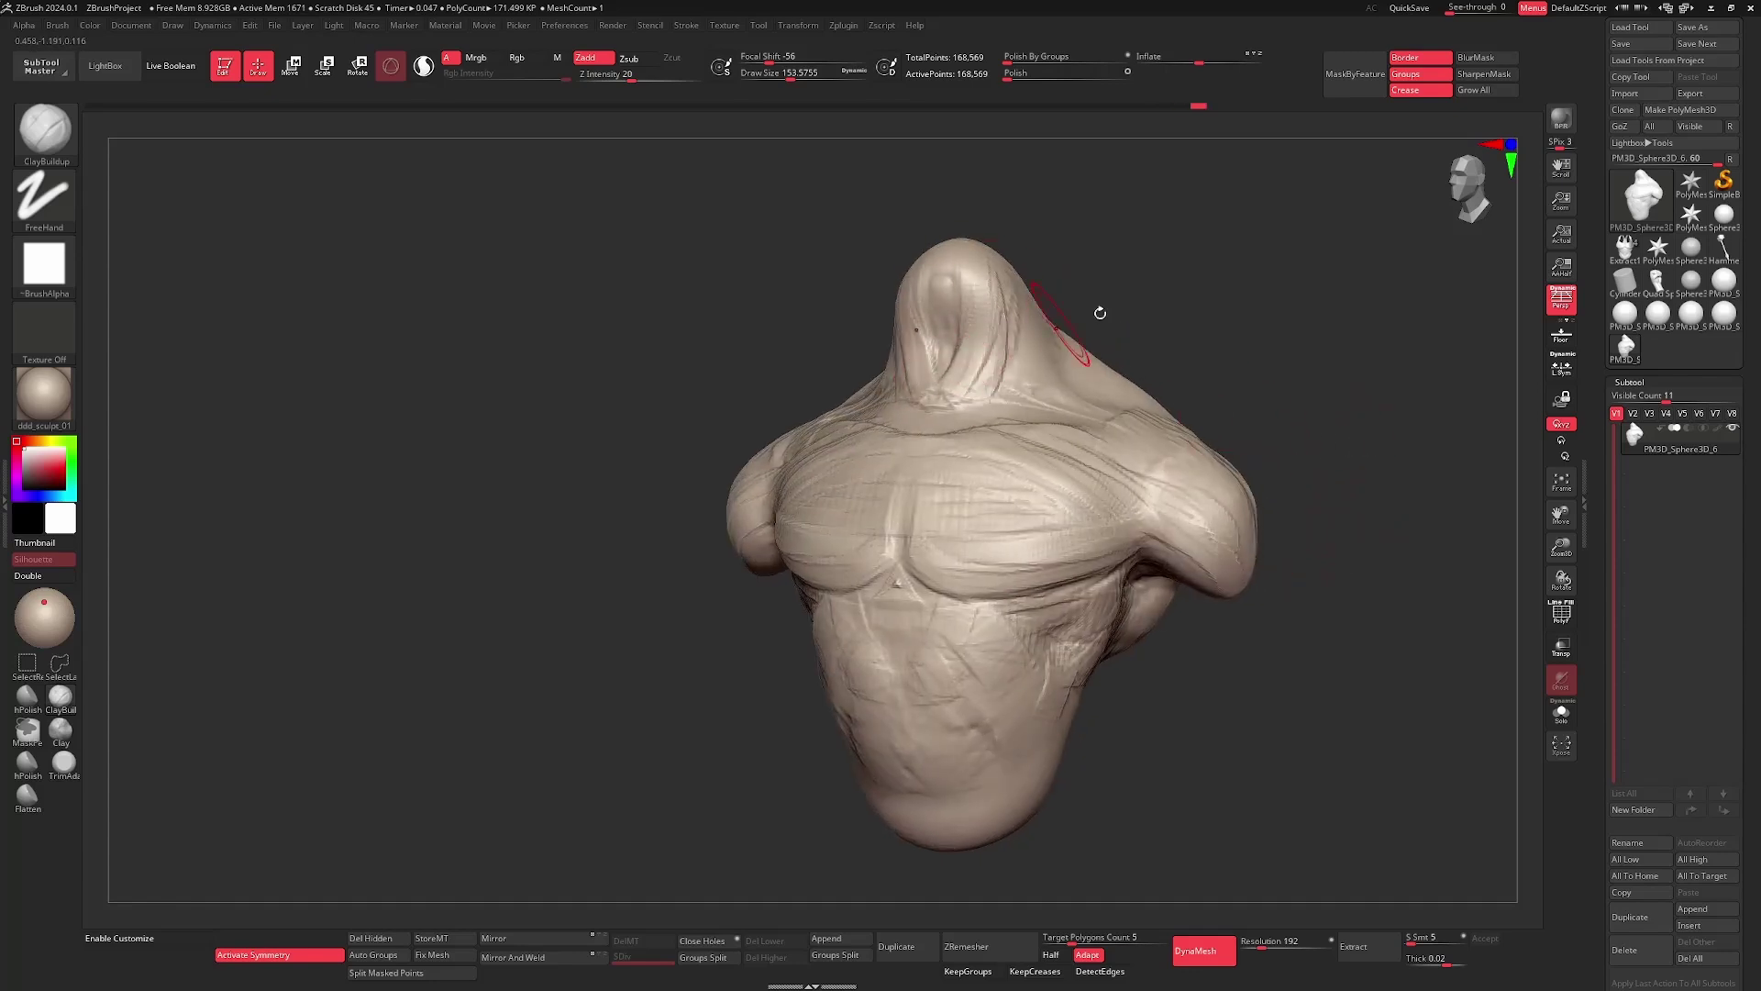
pyautogui.moveTo(1100, 313); pyautogui.dragTo(1050, 346, button='right')
pyautogui.press('b')
pyautogui.moveTo(1299, 303); pyautogui.dragTo(1210, 291, button='right')
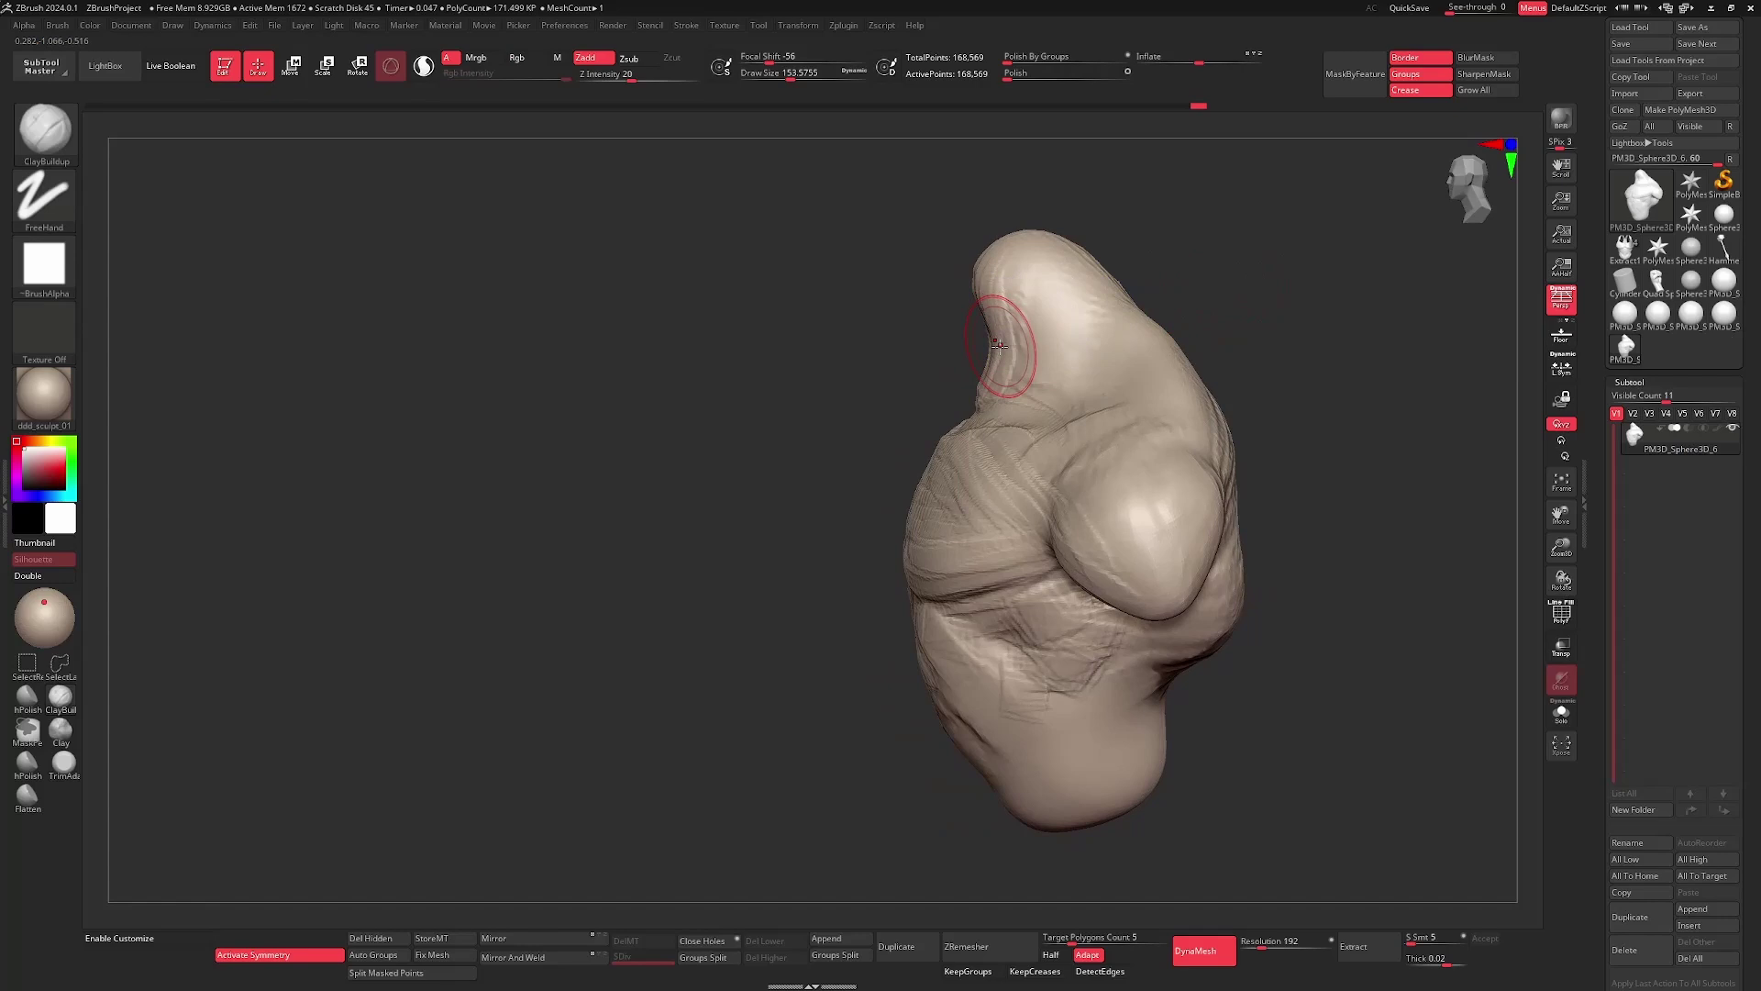
pyautogui.moveTo(1000, 346); pyautogui.dragTo(993, 353)
# - Push the front of the neck's upper end backward in profile using the Move brush at a draw size of about 344
pyautogui.press('b')
pyautogui.press('m')
pyautogui.press('v')
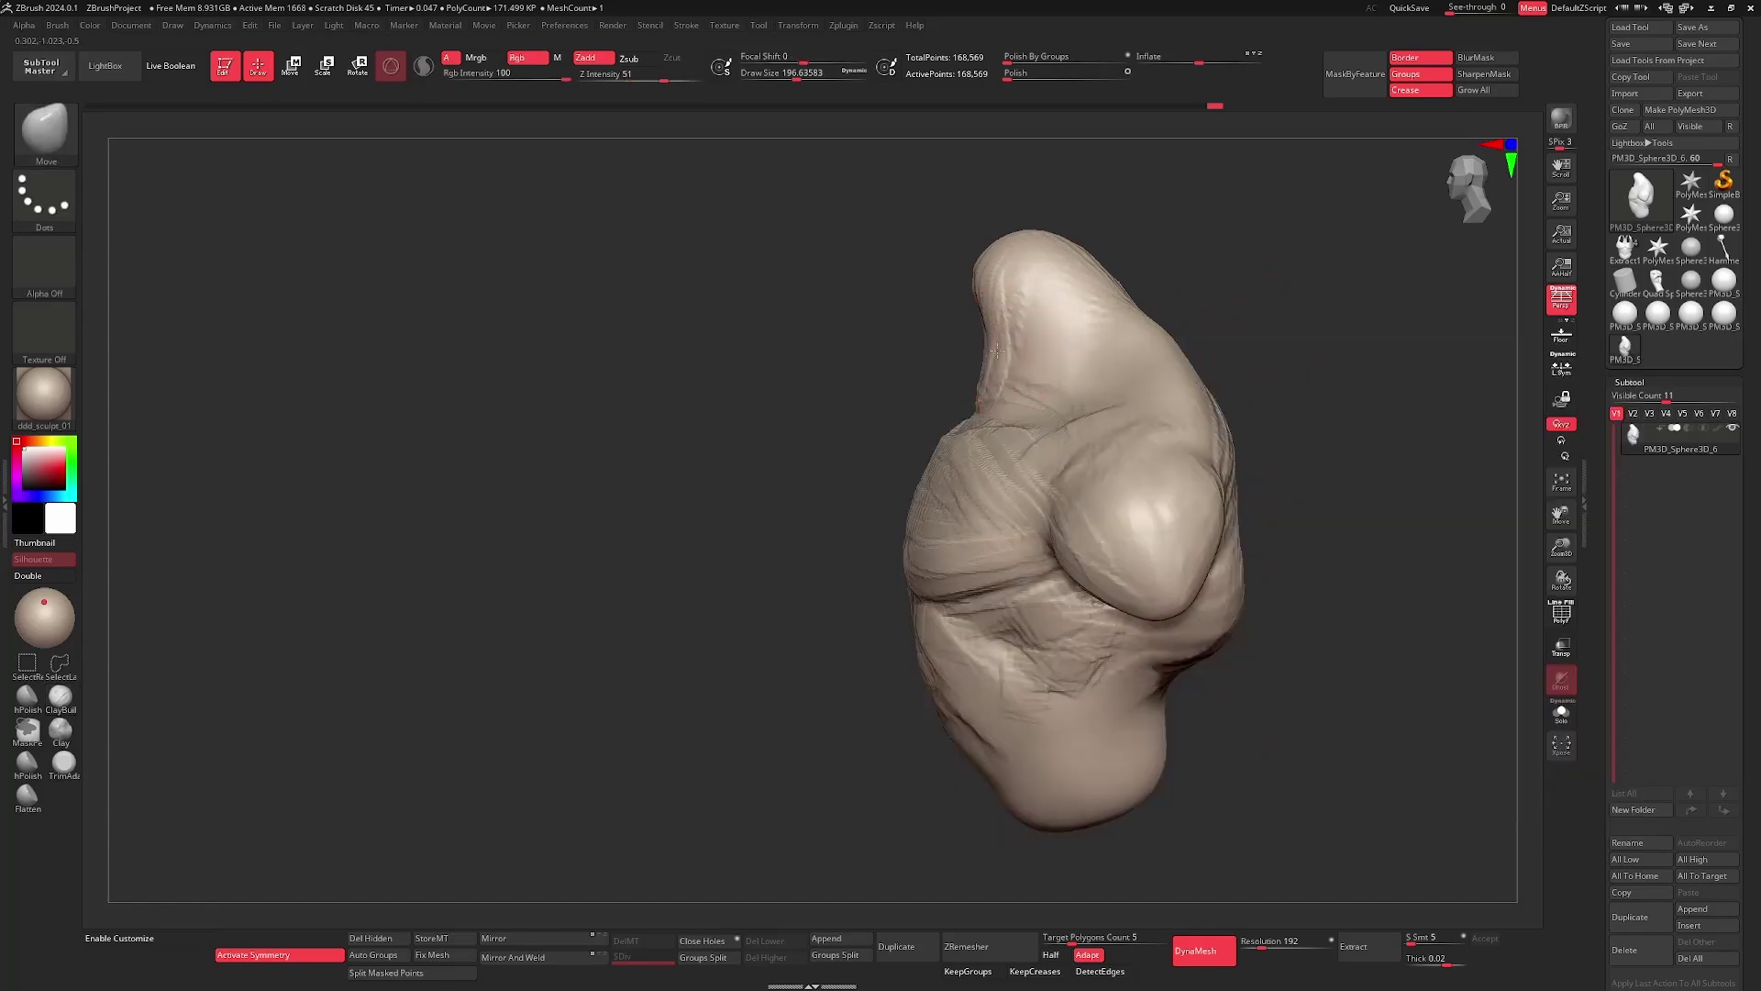
pyautogui.press('s')
pyautogui.moveTo(1024, 274); pyautogui.dragTo(1028, 275)
pyautogui.moveTo(988, 280); pyautogui.dragTo(1032, 273)
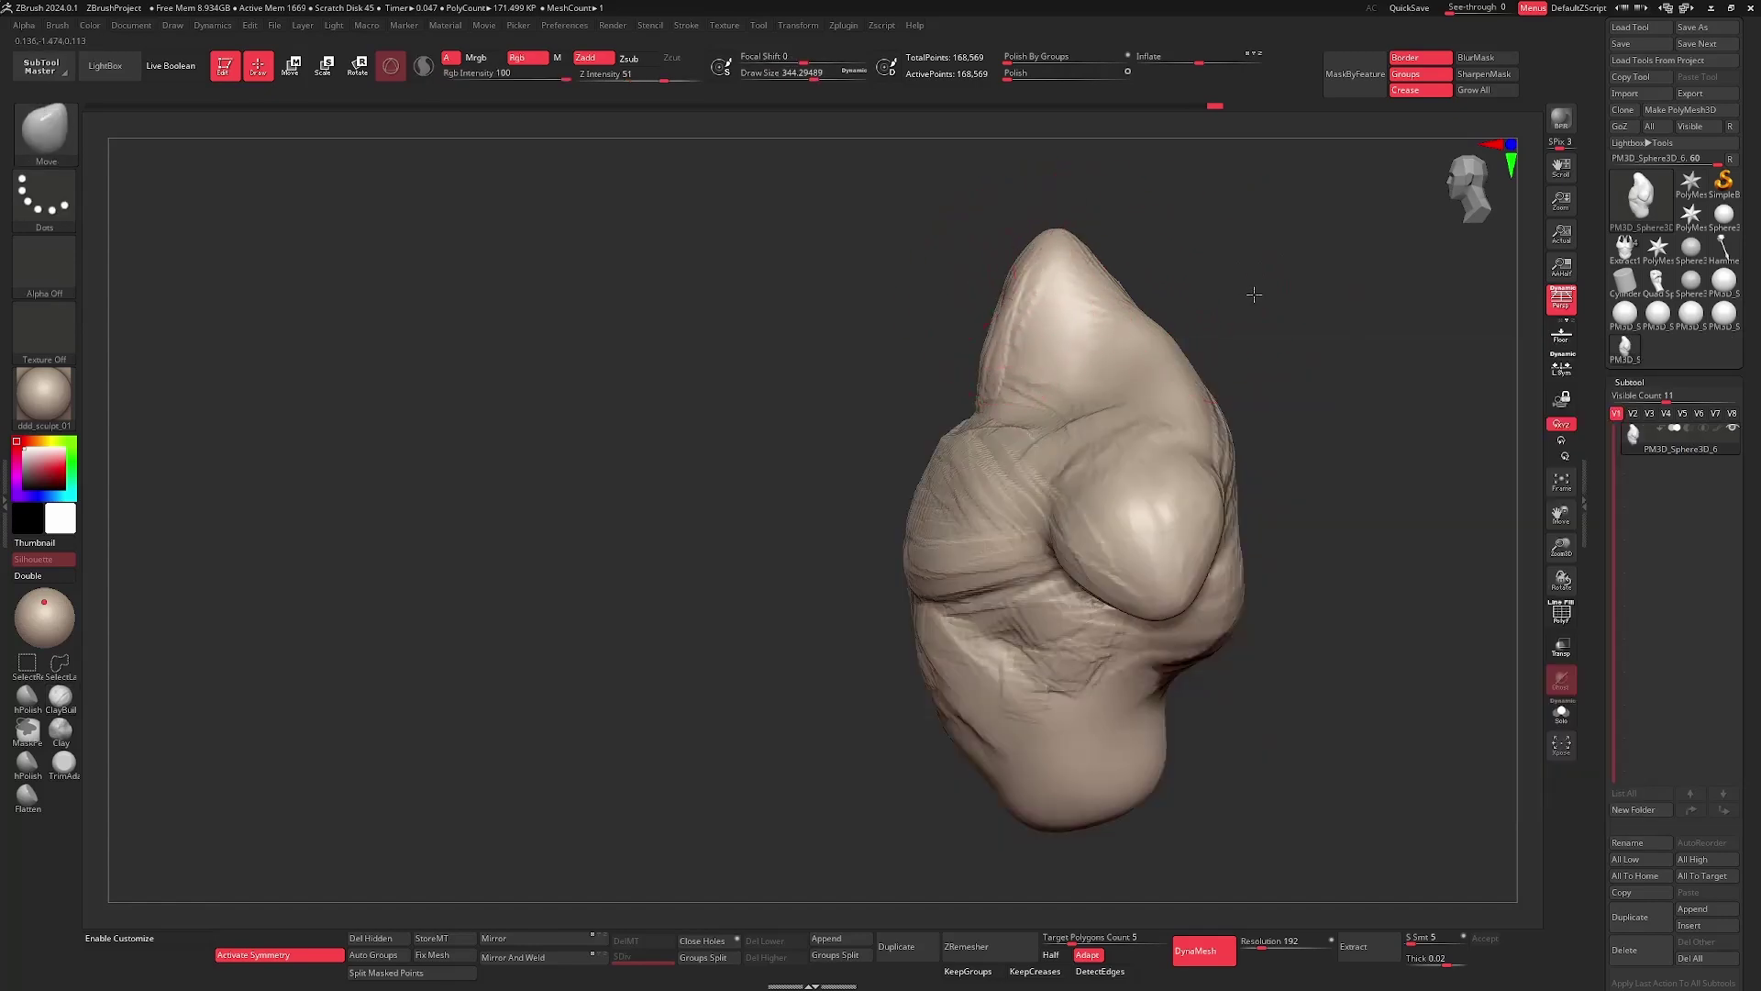
# - Reshape the top and back of the neck from the side with a large Move brush, then reduce the brush size
pyautogui.moveTo(1254, 292); pyautogui.dragTo(1113, 330, button='right')
pyautogui.press('s')
pyautogui.moveTo(1082, 341)
pyautogui.mouseDown()
pyautogui.moveTo(1061, 341)
pyautogui.moveTo(1109, 334)
pyautogui.moveTo(1077, 327)
pyautogui.mouseUp()
pyautogui.press('s')
pyautogui.moveTo(1070, 338)
pyautogui.mouseDown(button='right')
pyautogui.moveTo(1028, 358)
pyautogui.moveTo(1046, 367)
pyautogui.mouseUp(button='right')
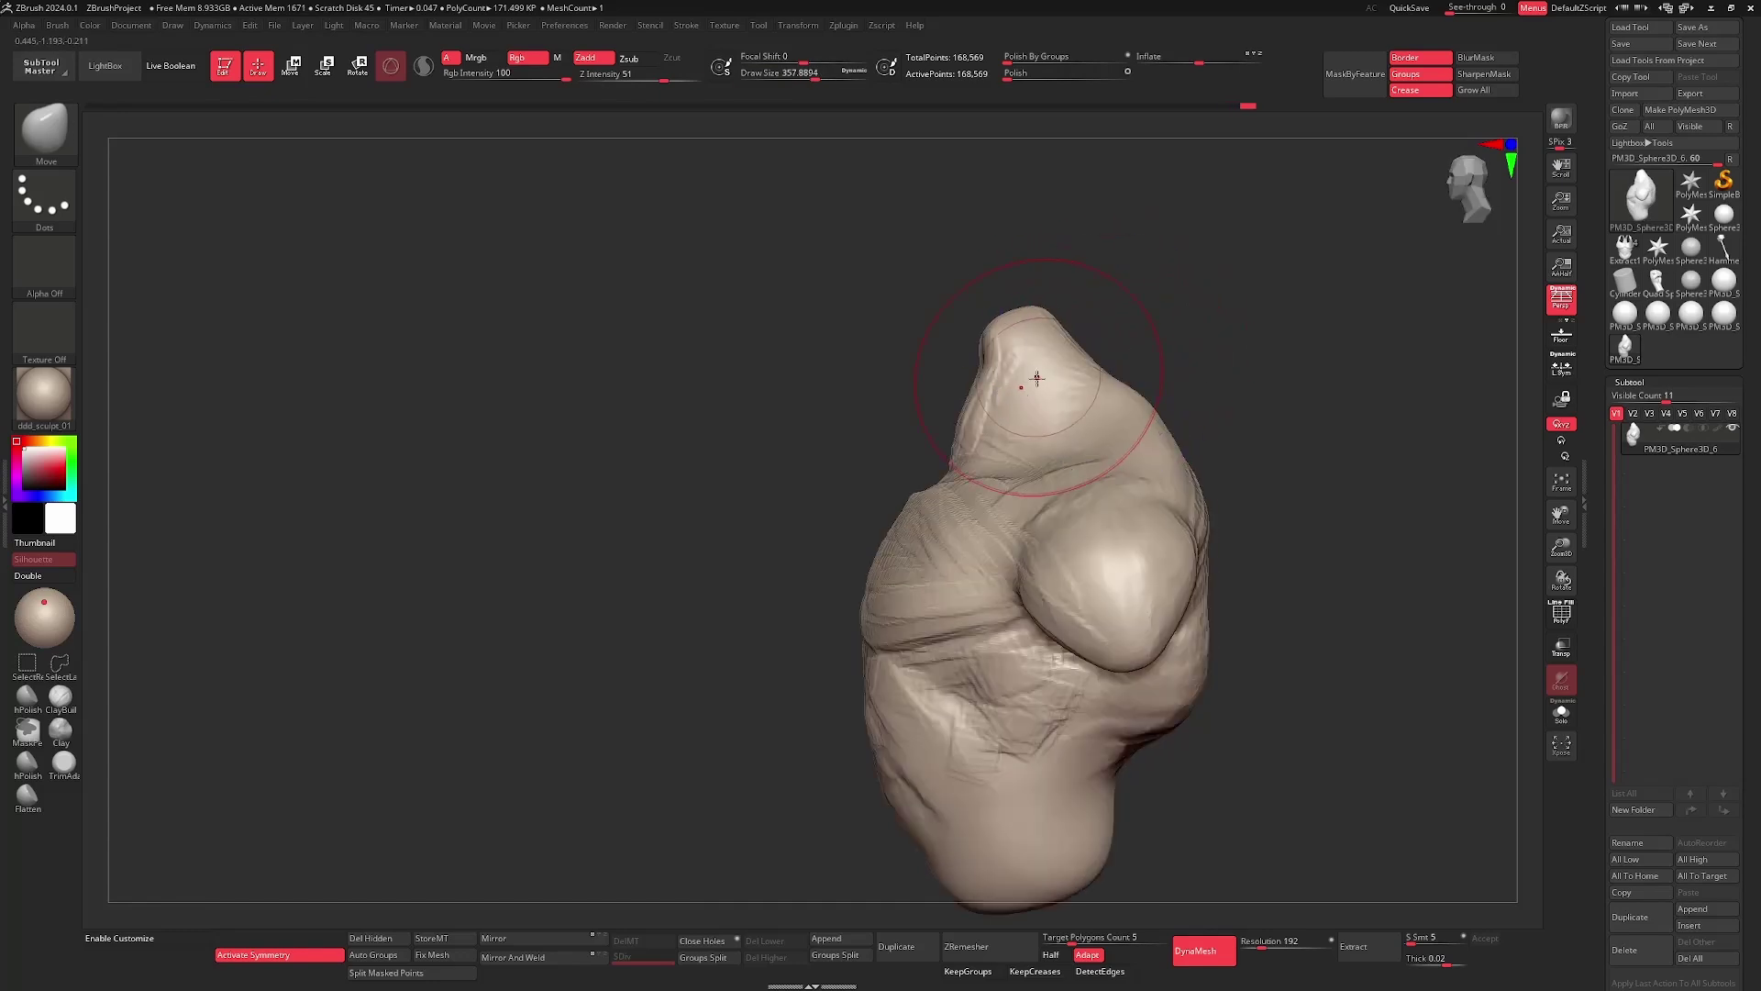
pyautogui.press('s')
pyautogui.moveTo(1036, 378)
pyautogui.mouseDown()
pyautogui.moveTo(971, 398)
pyautogui.moveTo(952, 446)
pyautogui.moveTo(968, 411)
pyautogui.moveTo(1152, 377)
pyautogui.moveTo(1175, 409)
pyautogui.mouseUp()
pyautogui.press('s')
pyautogui.press('s')
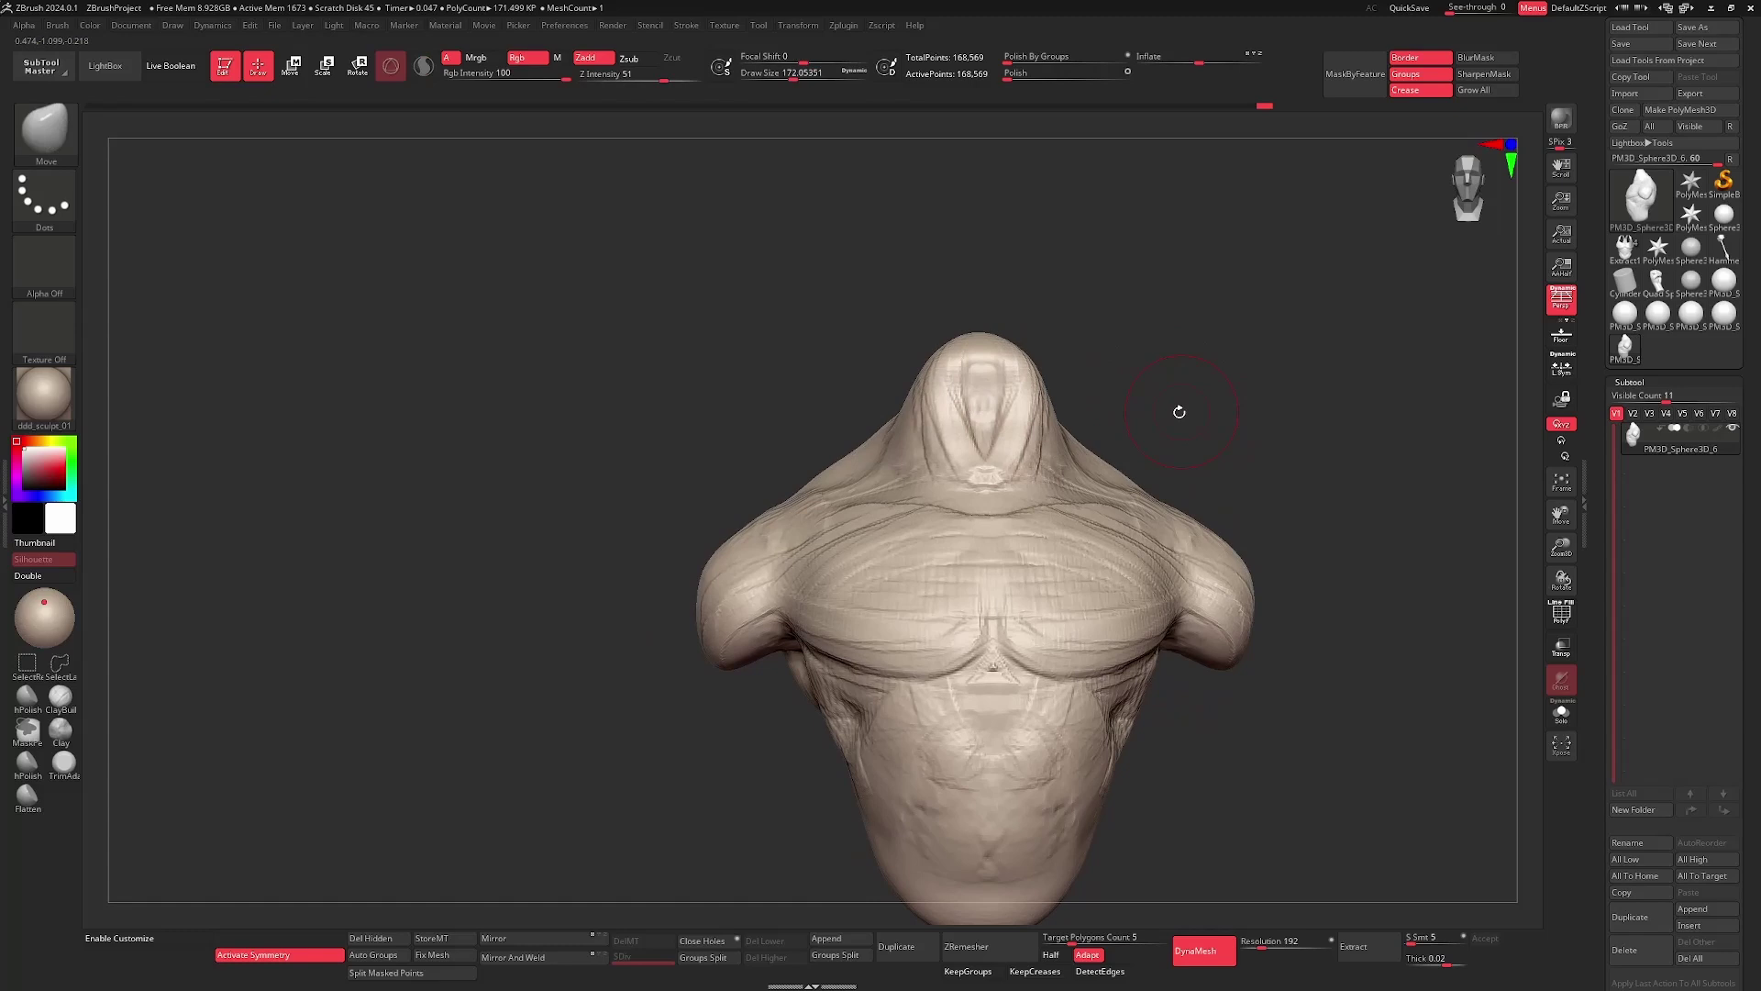
# - Refine the throat and the side of the neck with ClayBuildup and Smooth strokes
pyautogui.press('b')
pyautogui.press('b')
pyautogui.press('c')
pyautogui.press('b')
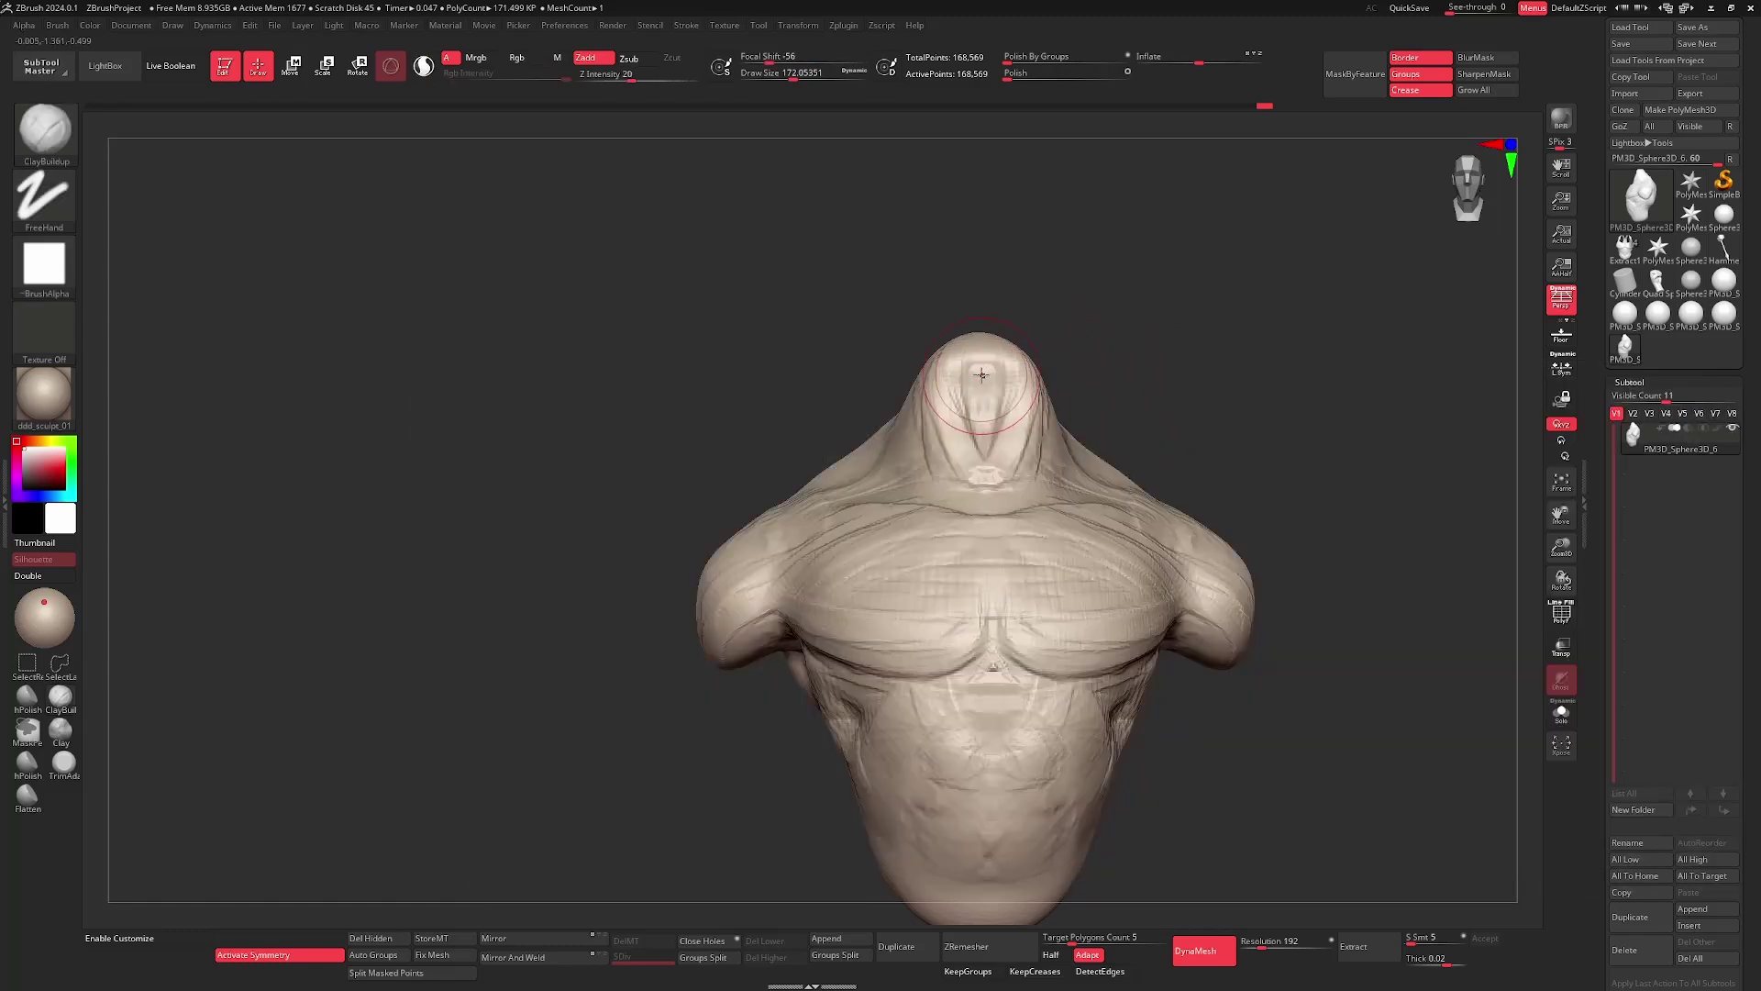
pyautogui.keyDown('shift'); pyautogui.moveTo(1183, 385); pyautogui.dragTo(1081, 373); pyautogui.keyUp('shift')
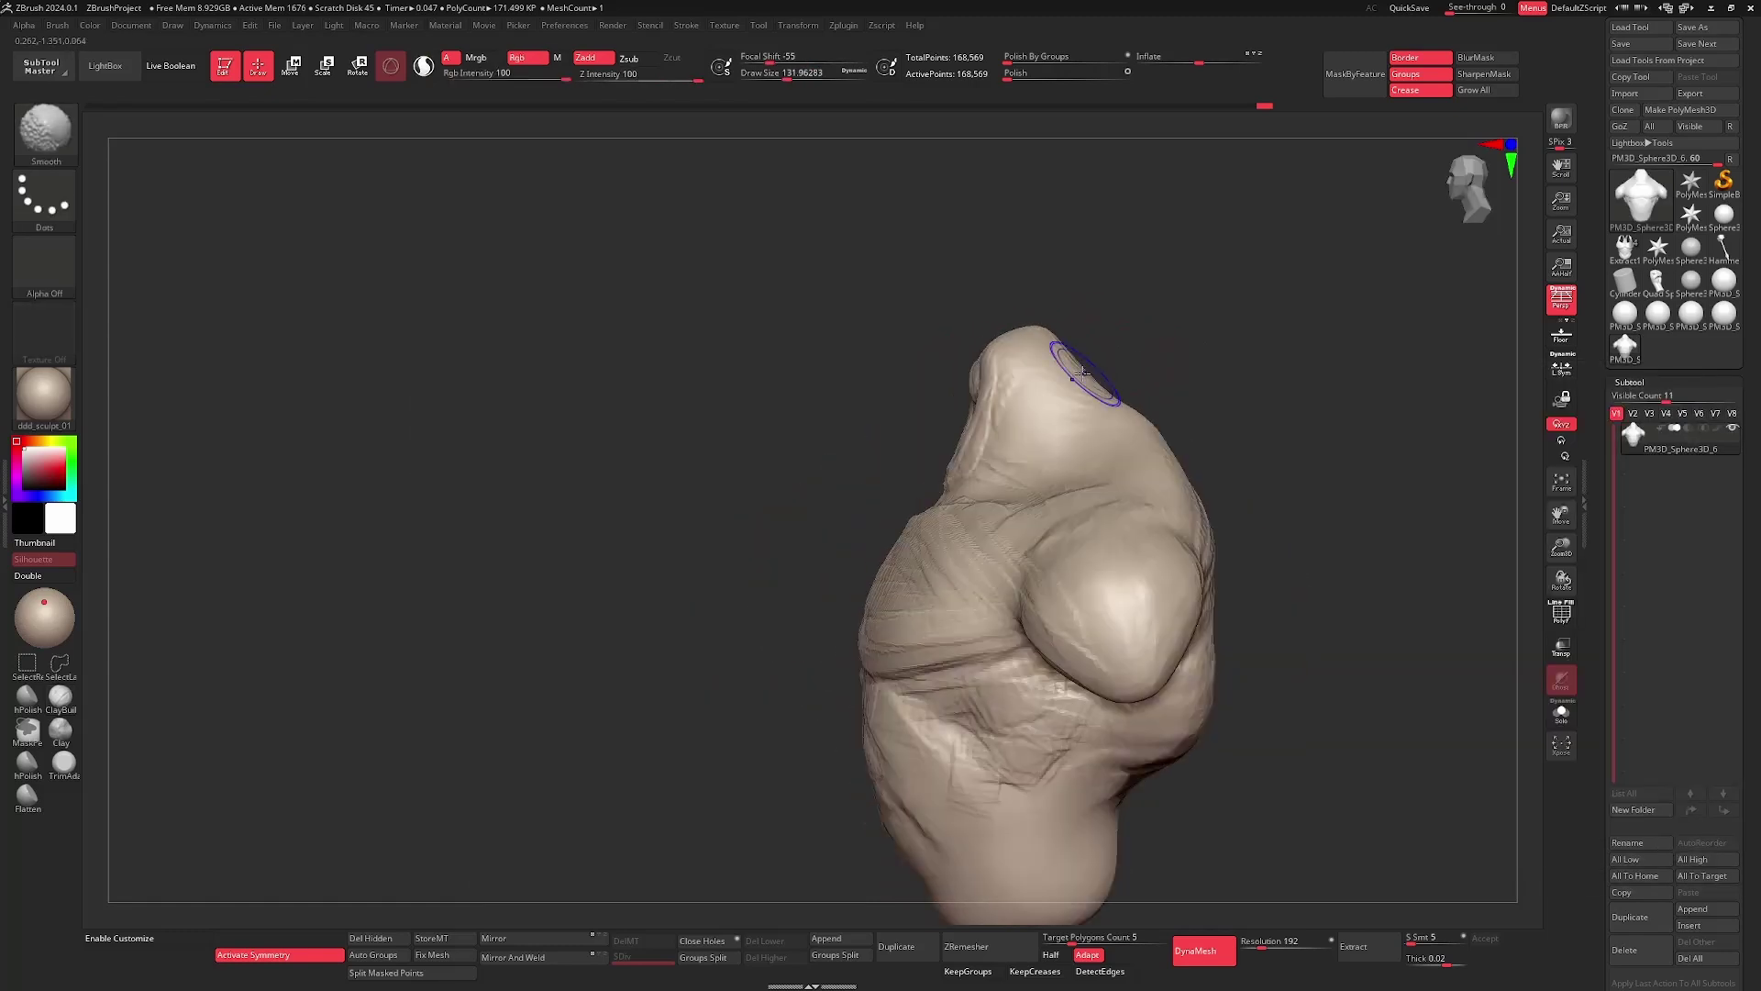
pyautogui.moveTo(920, 361); pyautogui.dragTo(996, 375)
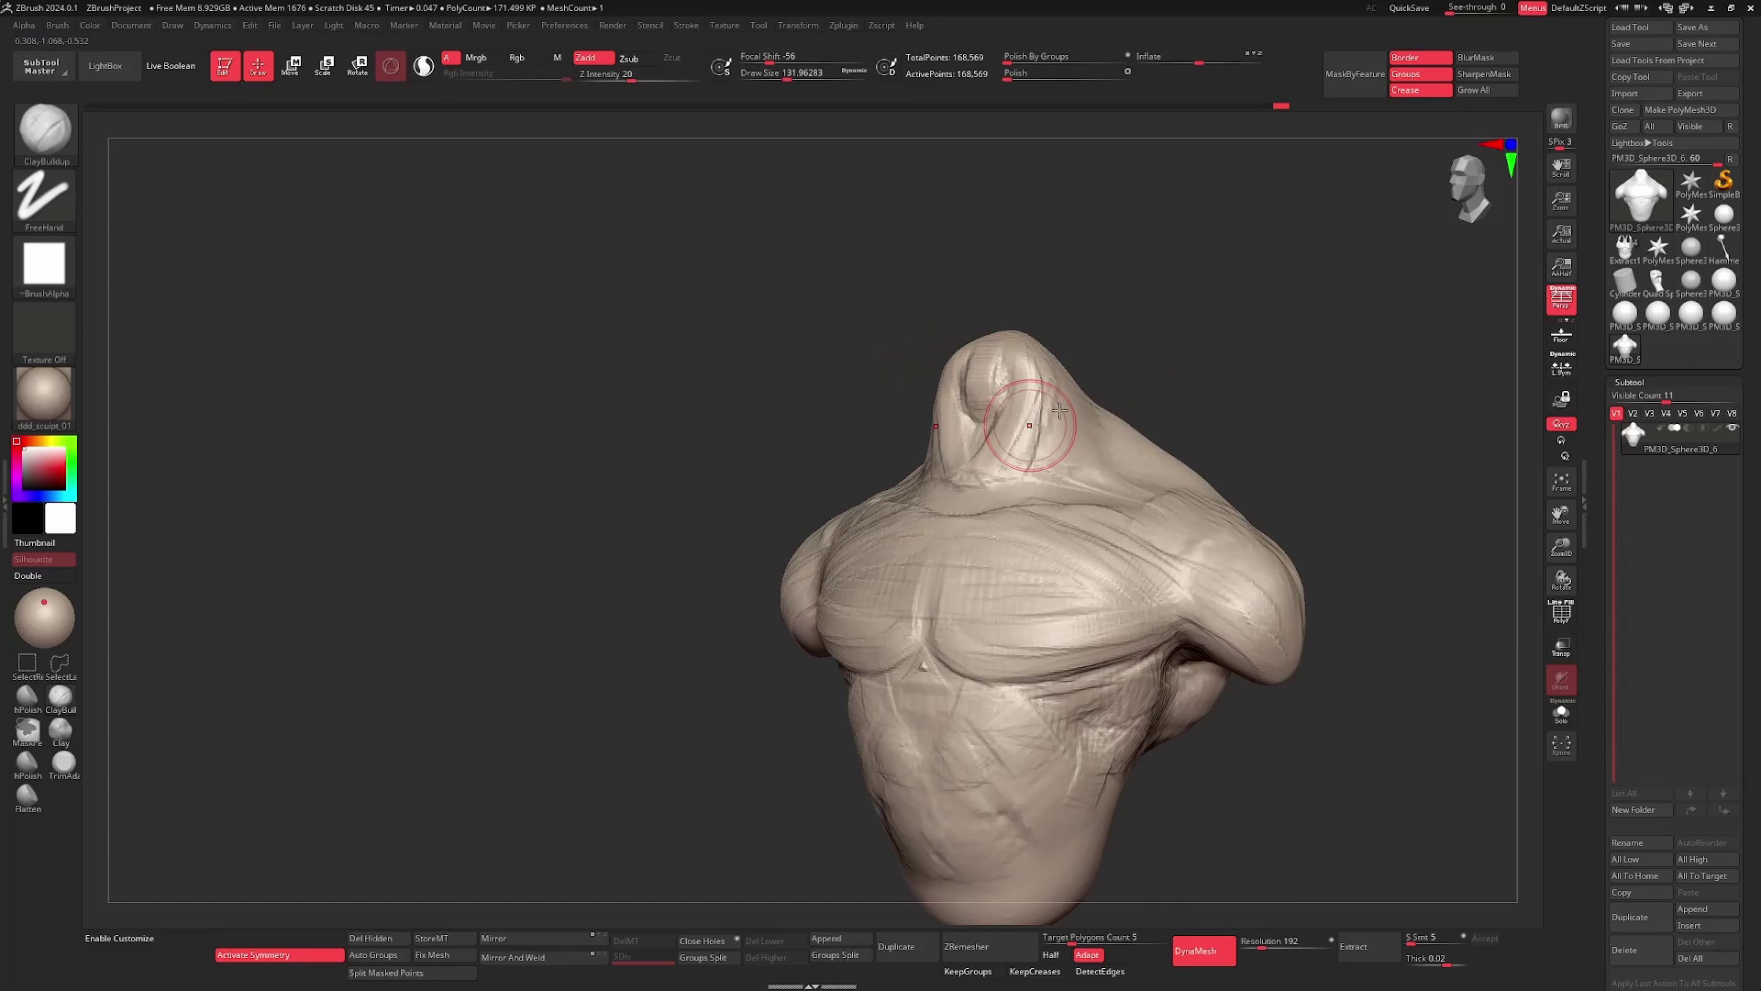
# - Remesh the torso with DynaMesh and layer ClayBuildup strokes over the trapezius, shoulder blades and upper back
pyautogui.keyDown('ctrl'); pyautogui.moveTo(1170, 367); pyautogui.dragTo(1211, 404); pyautogui.keyUp('ctrl')
pyautogui.moveTo(1193, 397); pyautogui.dragTo(1252, 399)
pyautogui.moveTo(1252, 413)
pyautogui.keyDown('alt'); pyautogui.mouseDown()
pyautogui.moveTo(1239, 386)
pyautogui.moveTo(1208, 437)
pyautogui.mouseUp(); pyautogui.keyUp('alt')
pyautogui.moveTo(1207, 438); pyautogui.dragTo(1266, 454, button='right')
pyautogui.moveTo(1076, 461); pyautogui.dragTo(1082, 493)
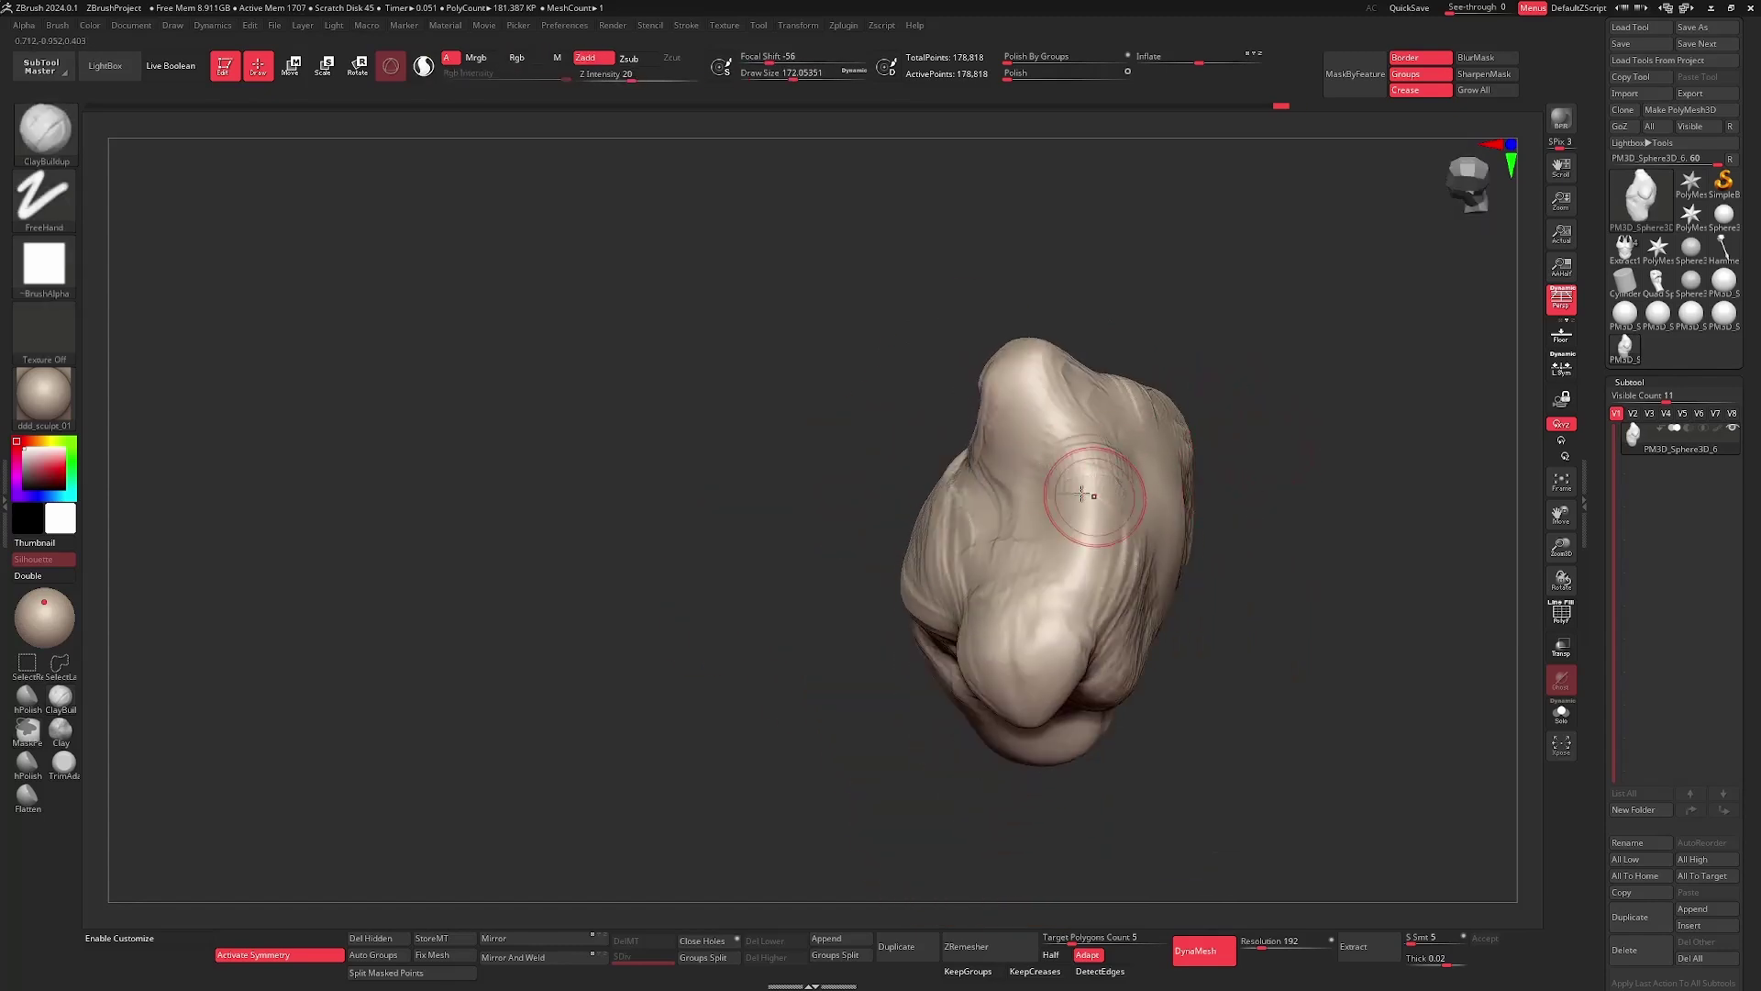
pyautogui.moveTo(1063, 576)
pyautogui.mouseDown(button='right')
pyautogui.moveTo(1297, 460)
pyautogui.moveTo(1141, 532)
pyautogui.moveTo(1290, 491)
pyautogui.moveTo(1181, 500)
pyautogui.mouseUp(button='right')
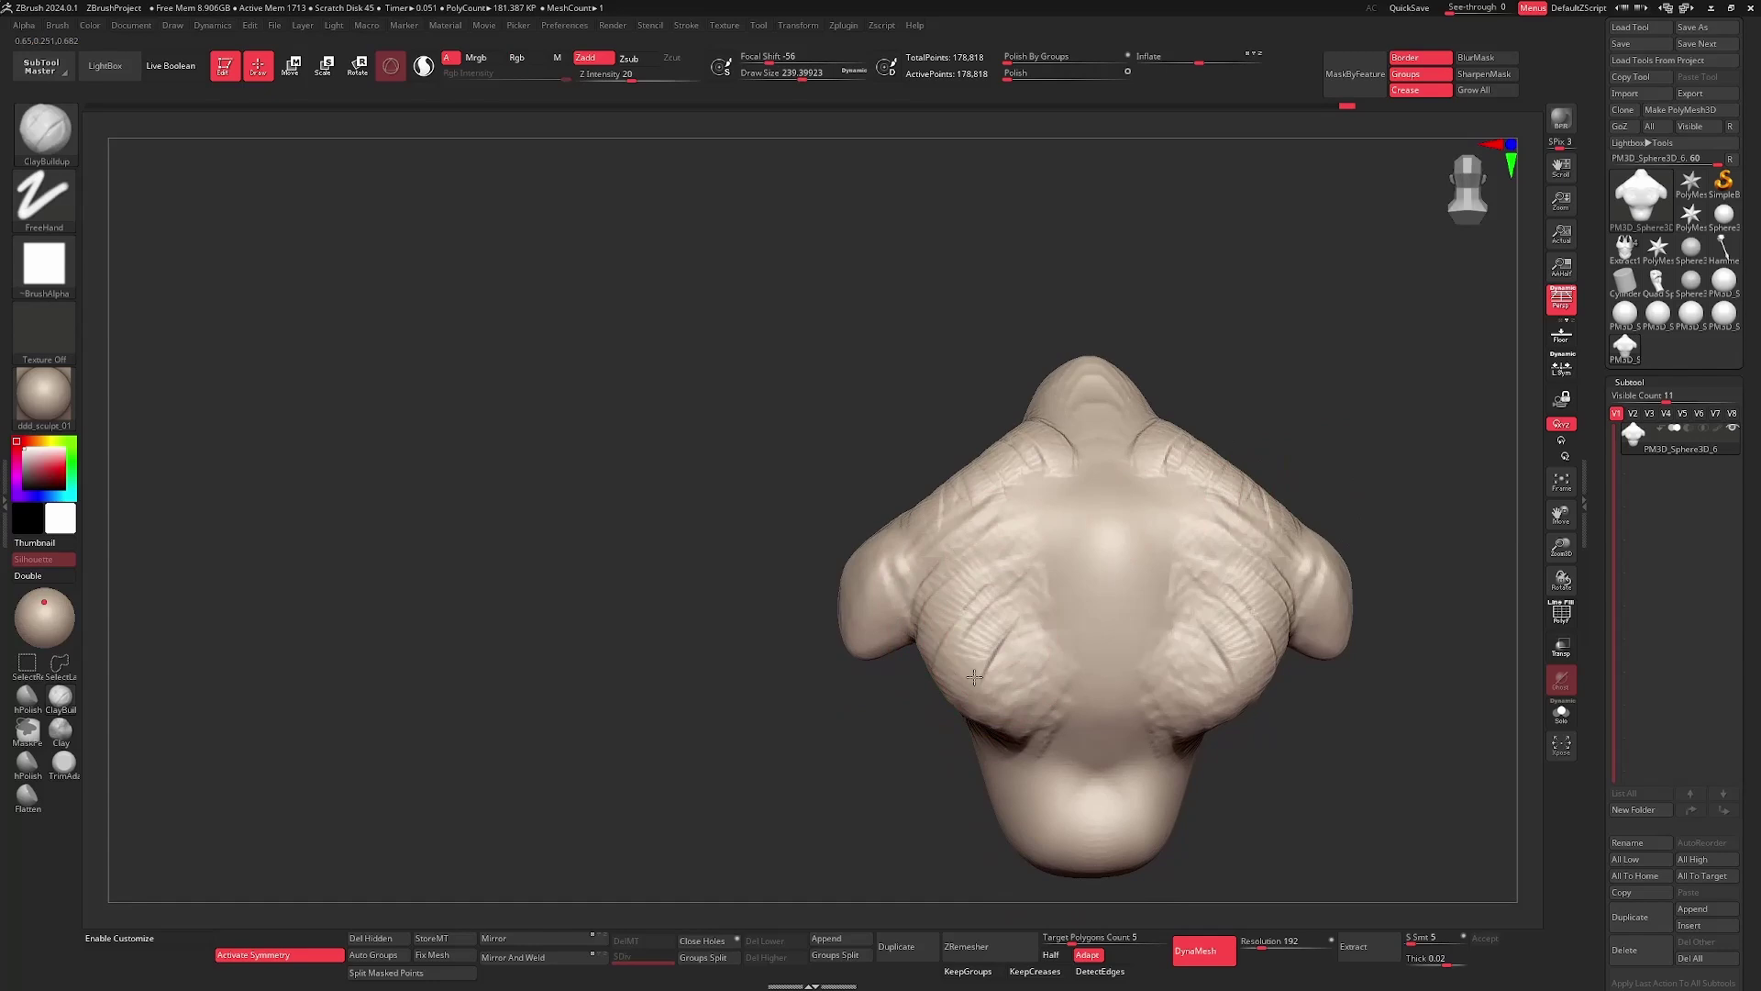
pyautogui.moveTo(959, 745)
pyautogui.mouseDown(button='right')
pyautogui.moveTo(933, 705)
pyautogui.moveTo(959, 567)
pyautogui.mouseUp(button='right')
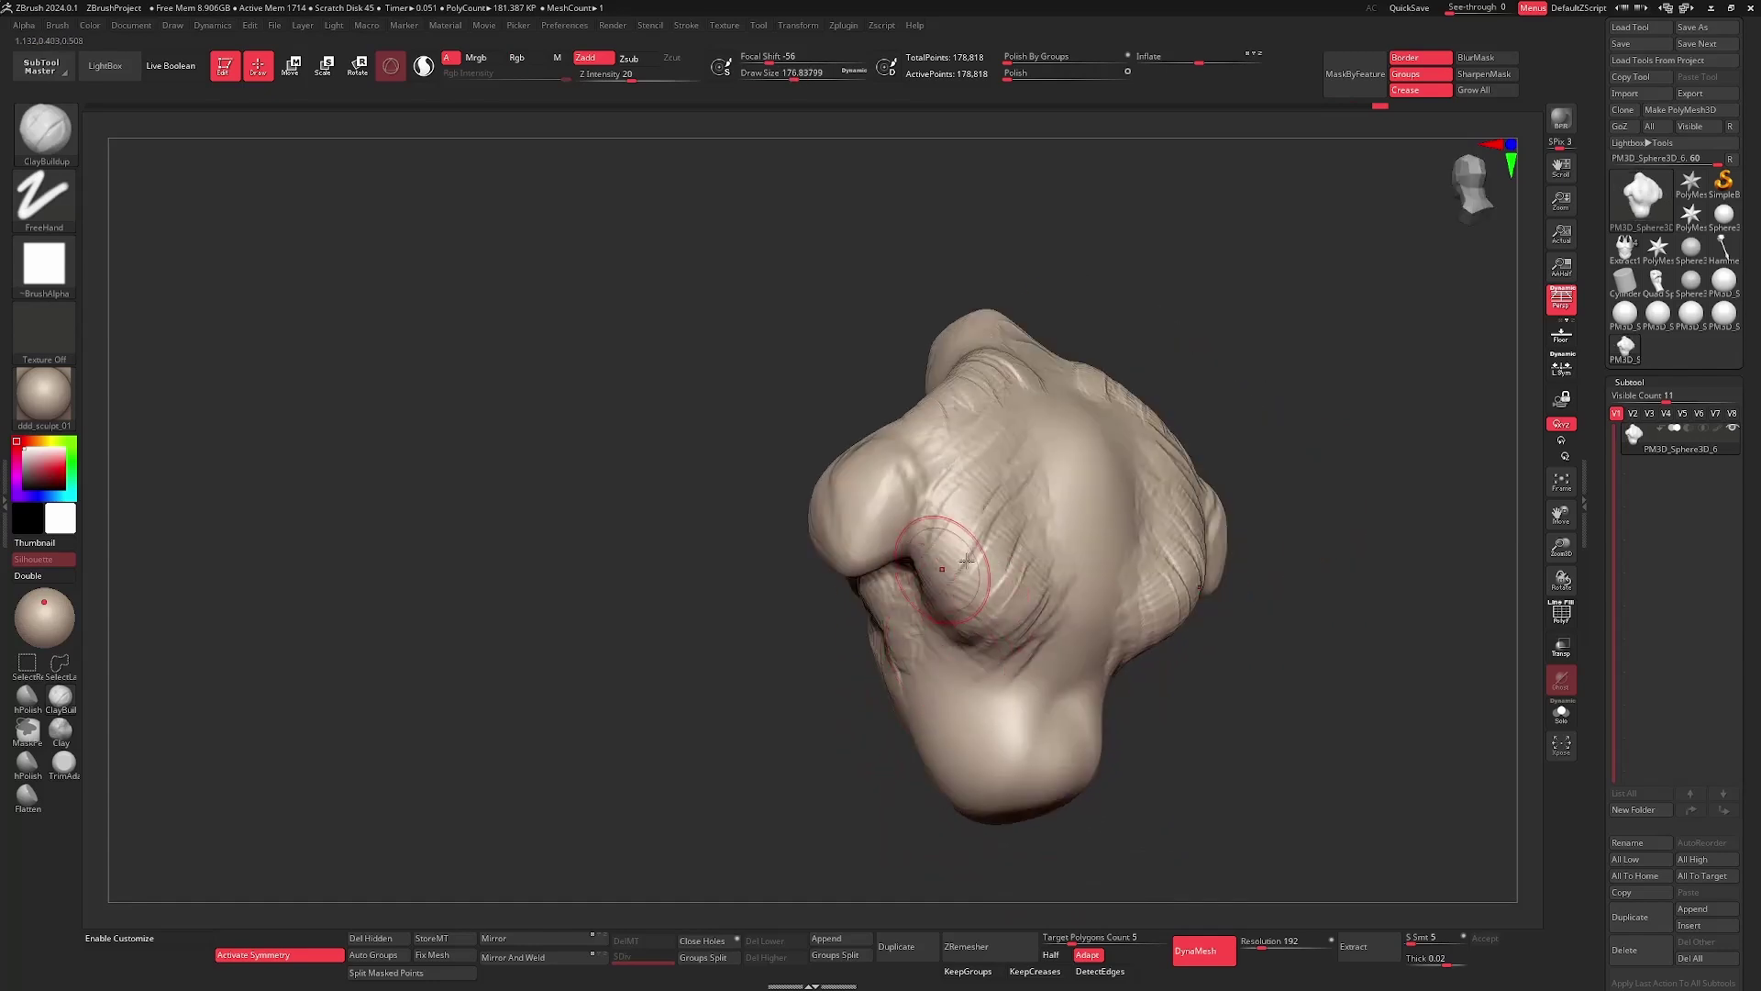
pyautogui.moveTo(1237, 675)
pyautogui.mouseDown(button='right')
pyautogui.moveTo(1376, 688)
pyautogui.moveTo(1069, 617)
pyautogui.mouseUp(button='right')
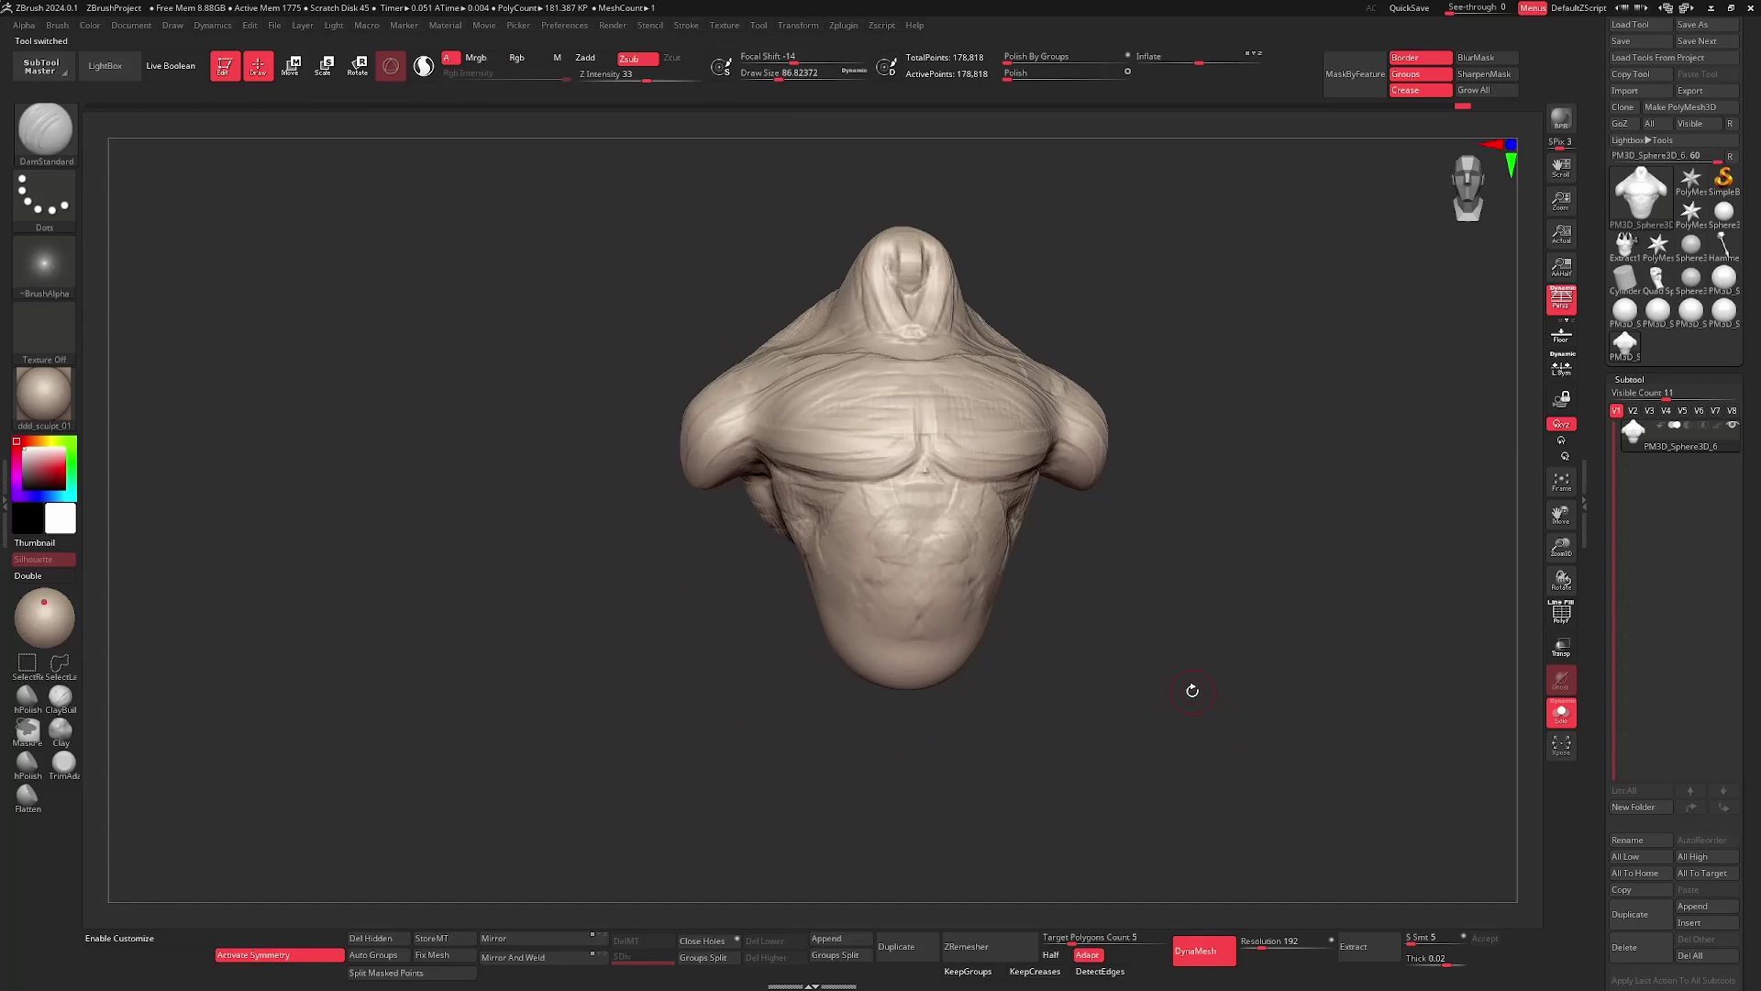
# - Switch to the Extract1 character tool and turn off Solo to show the complete muscular figure
pyautogui.moveTo(1191, 688)
pyautogui.mouseDown(button='right')
pyautogui.moveTo(1214, 703)
pyautogui.moveTo(1215, 688)
pyautogui.moveTo(1207, 710)
pyautogui.mouseUp(button='right')
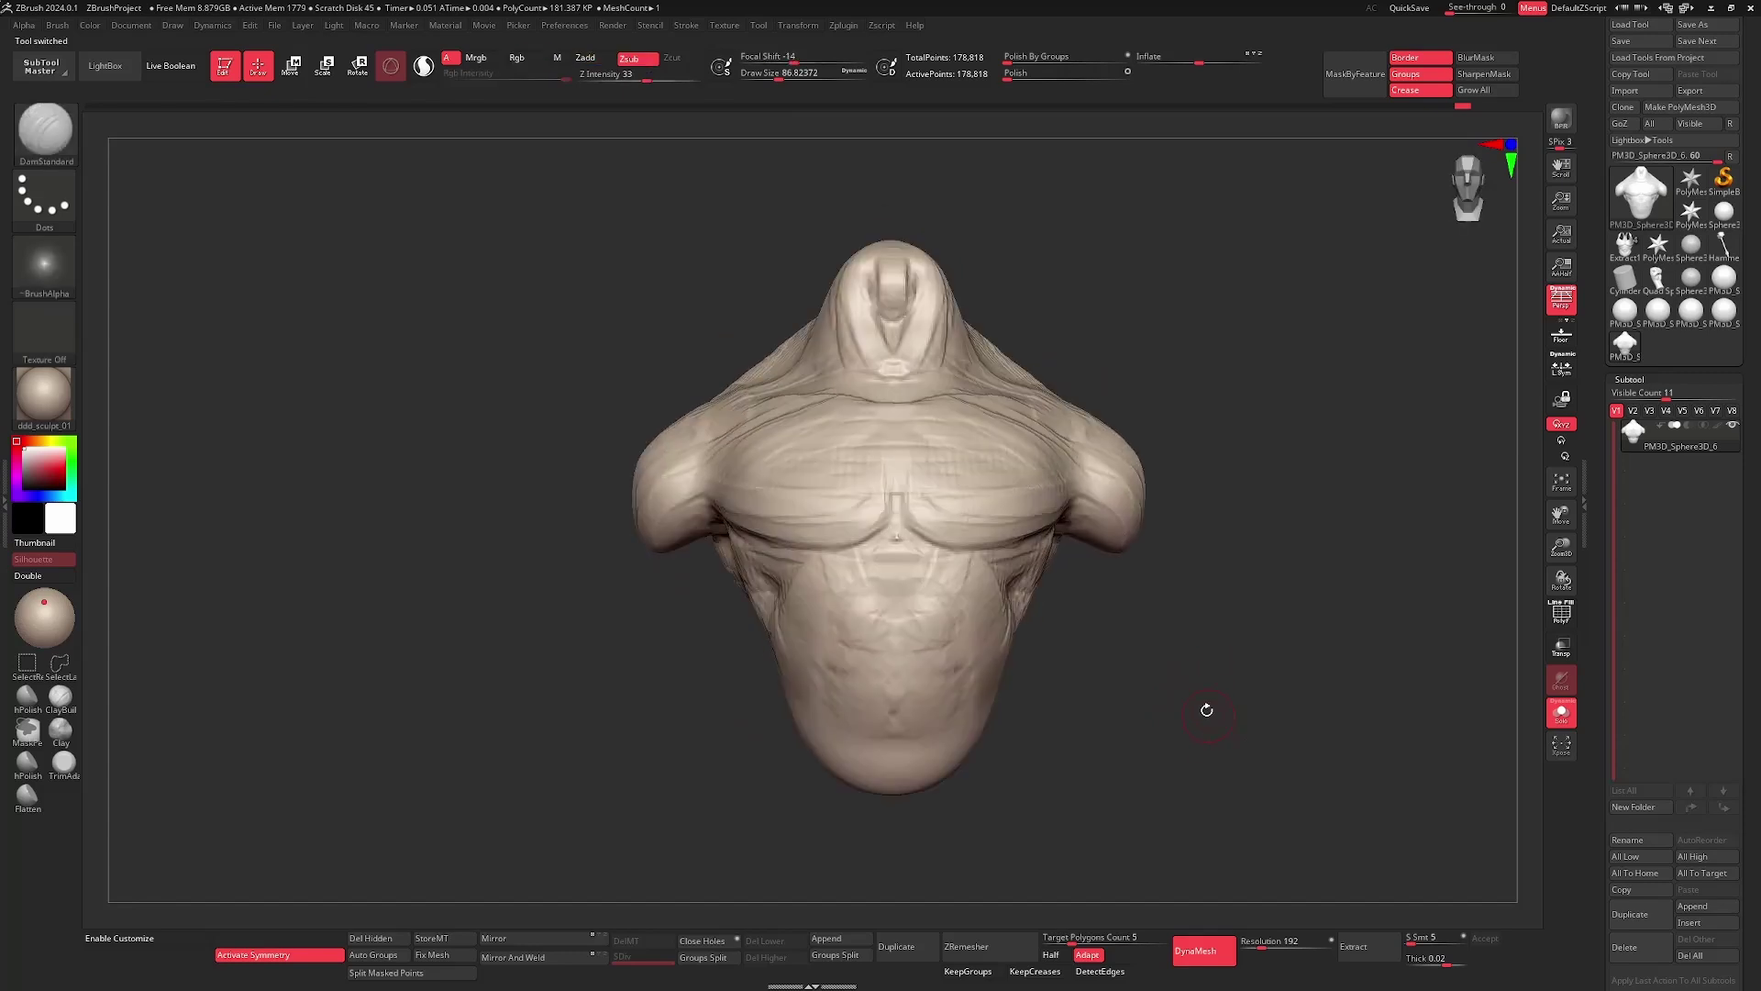
pyautogui.click(1625, 247)
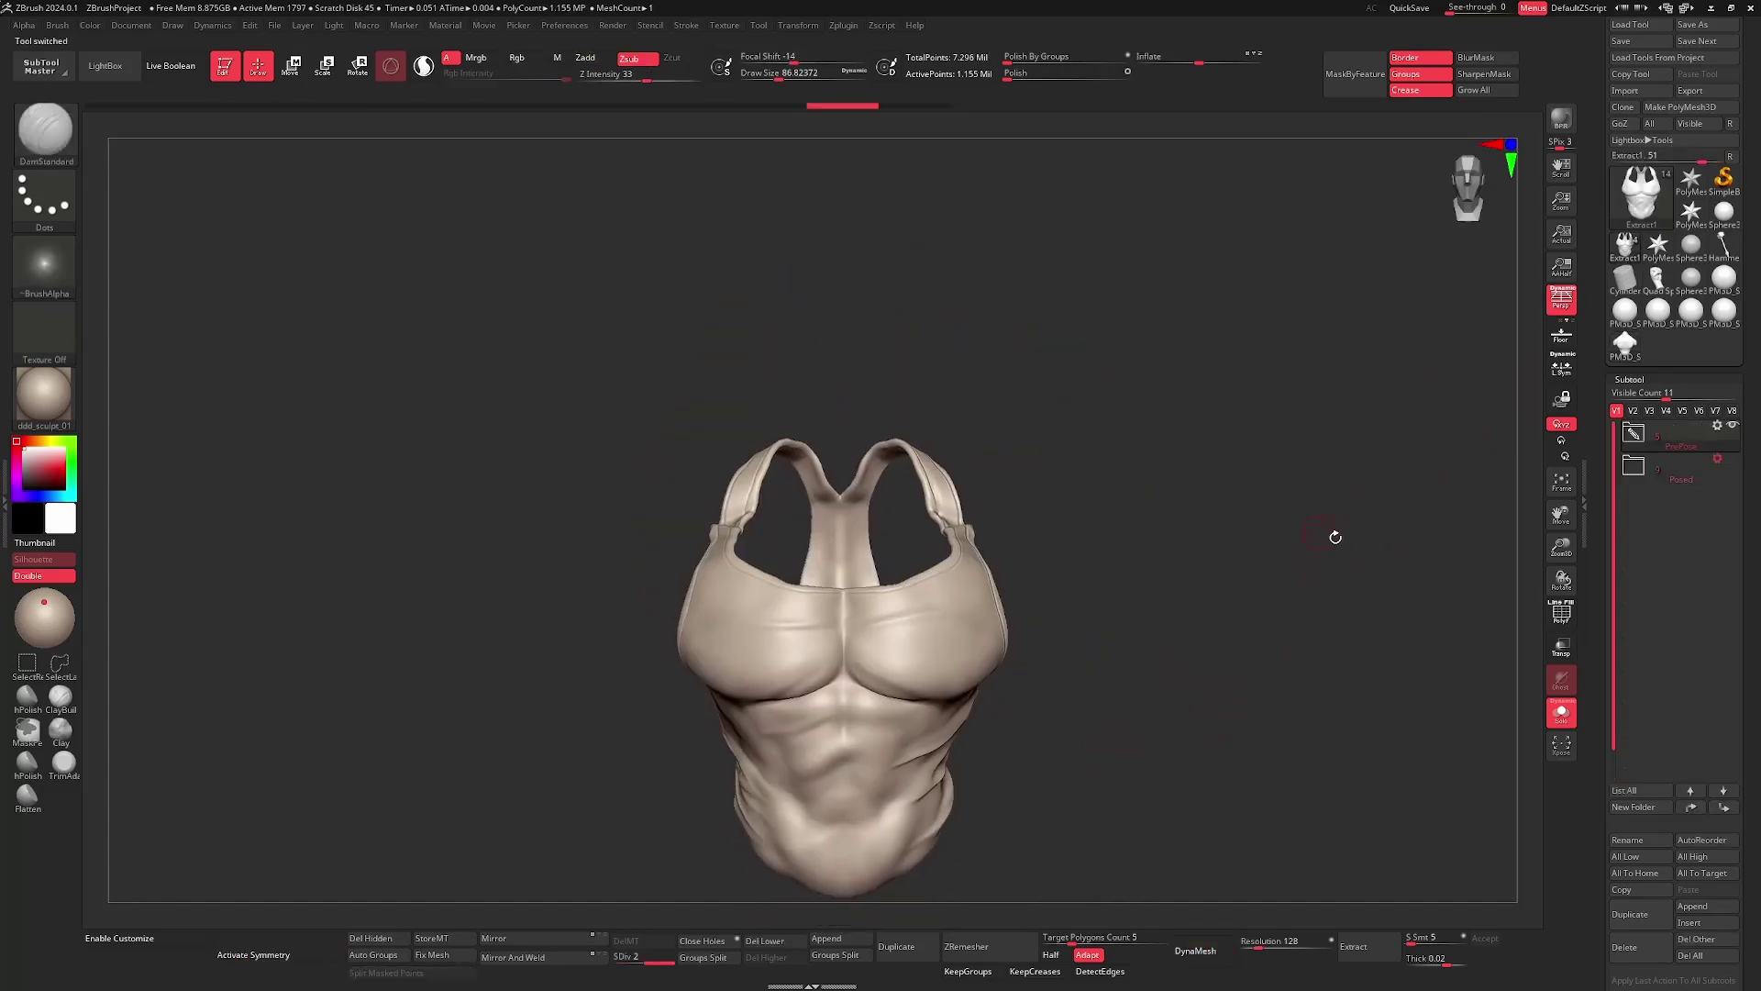
pyautogui.click(1557, 714)
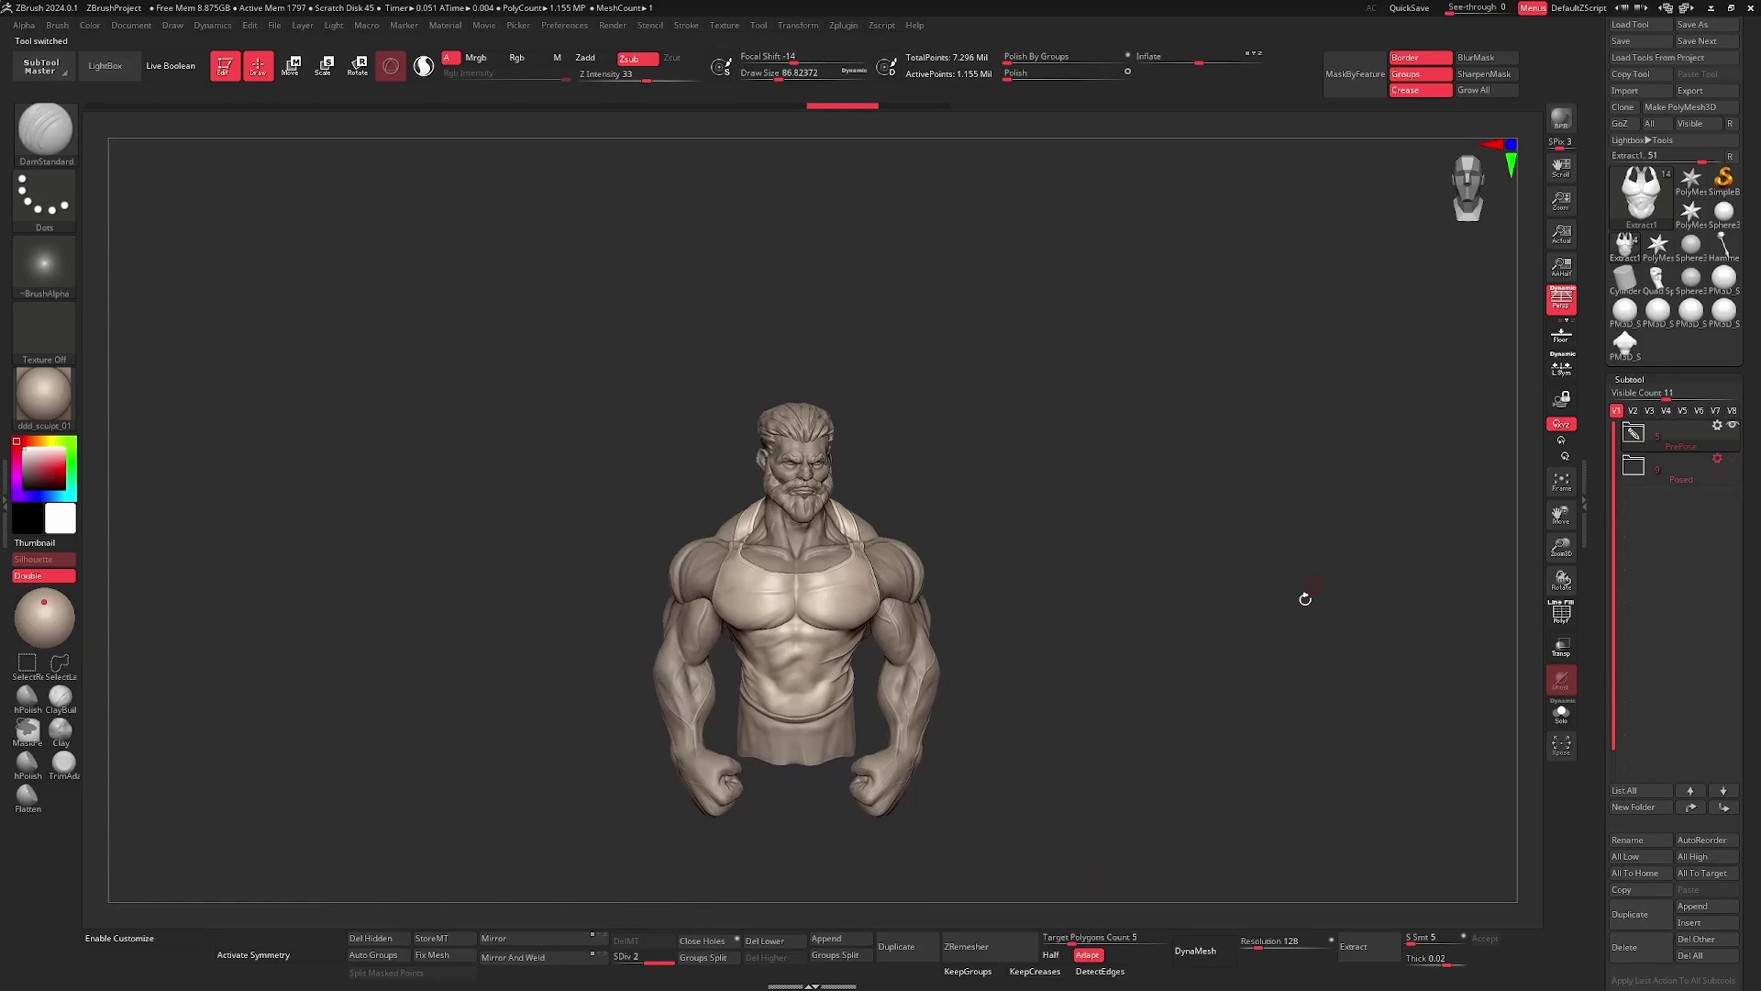
pyautogui.moveTo(1306, 598)
pyautogui.keyDown('alt'); pyautogui.mouseDown()
pyautogui.moveTo(1345, 578)
pyautogui.moveTo(1347, 651)
pyautogui.moveTo(1333, 649)
pyautogui.moveTo(1350, 641)
pyautogui.moveTo(1341, 587)
pyautogui.mouseUp(); pyautogui.keyUp('alt')
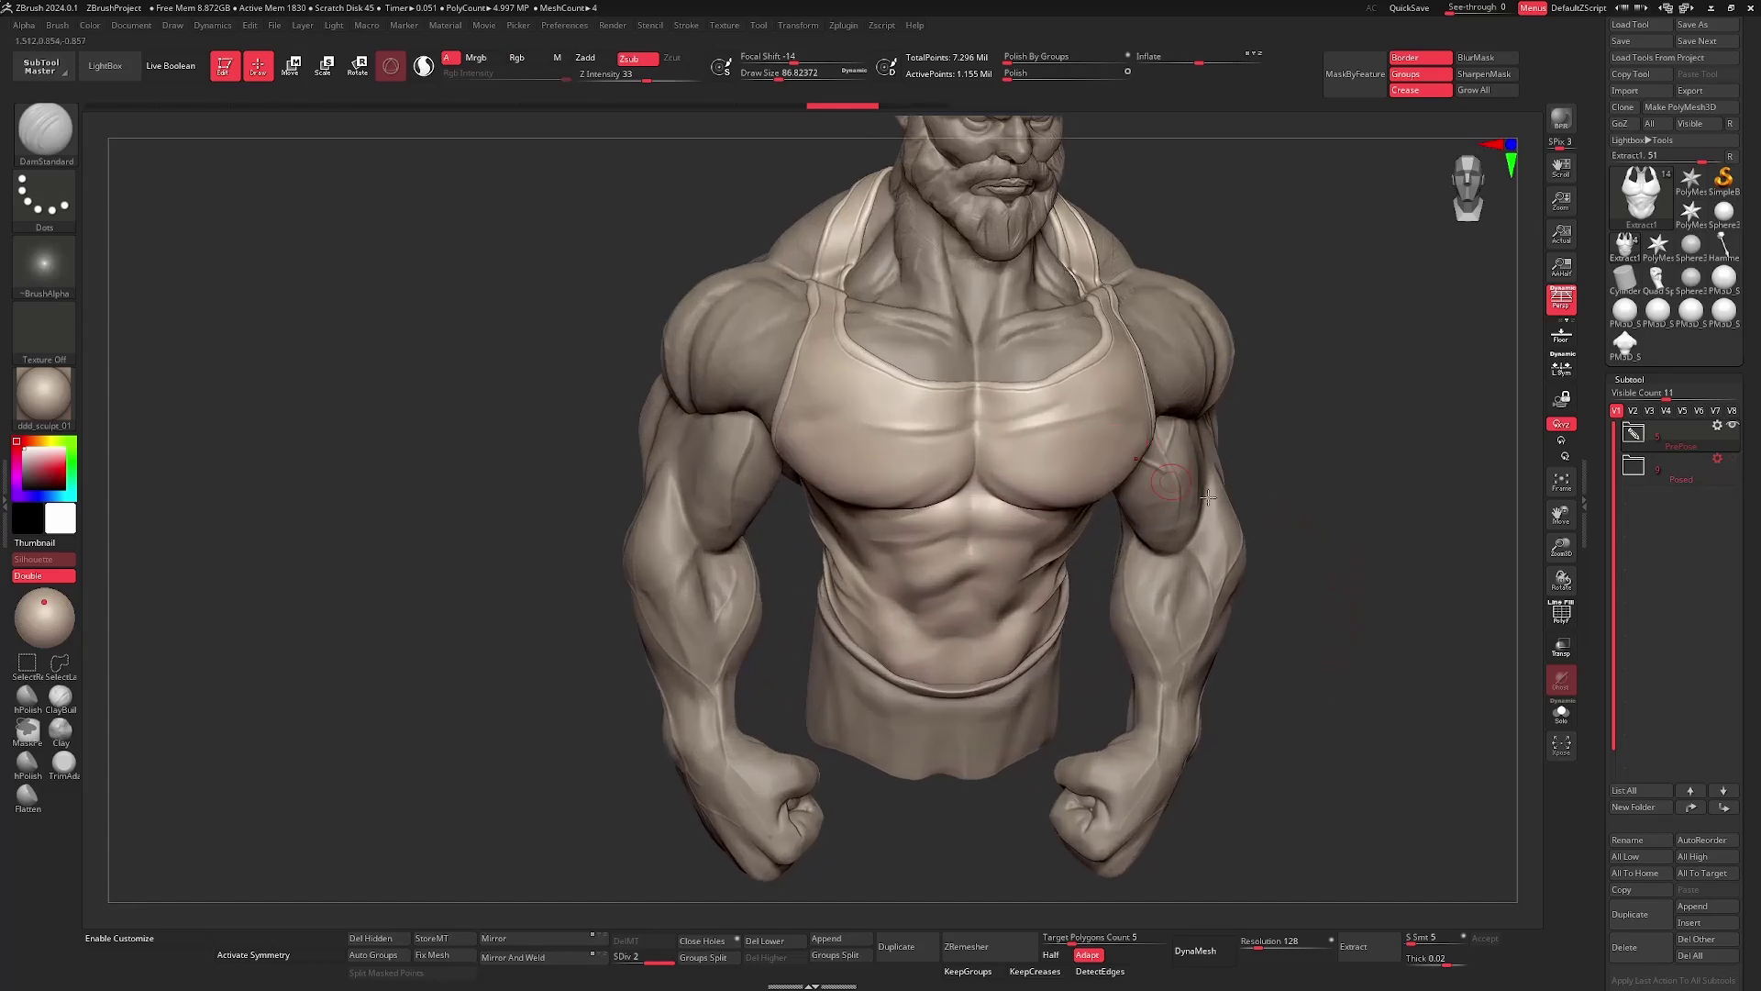
pyautogui.moveTo(1374, 516)
pyautogui.keyDown('alt'); pyautogui.mouseDown()
pyautogui.moveTo(1349, 617)
pyautogui.moveTo(1367, 522)
pyautogui.mouseUp(); pyautogui.keyUp('alt')
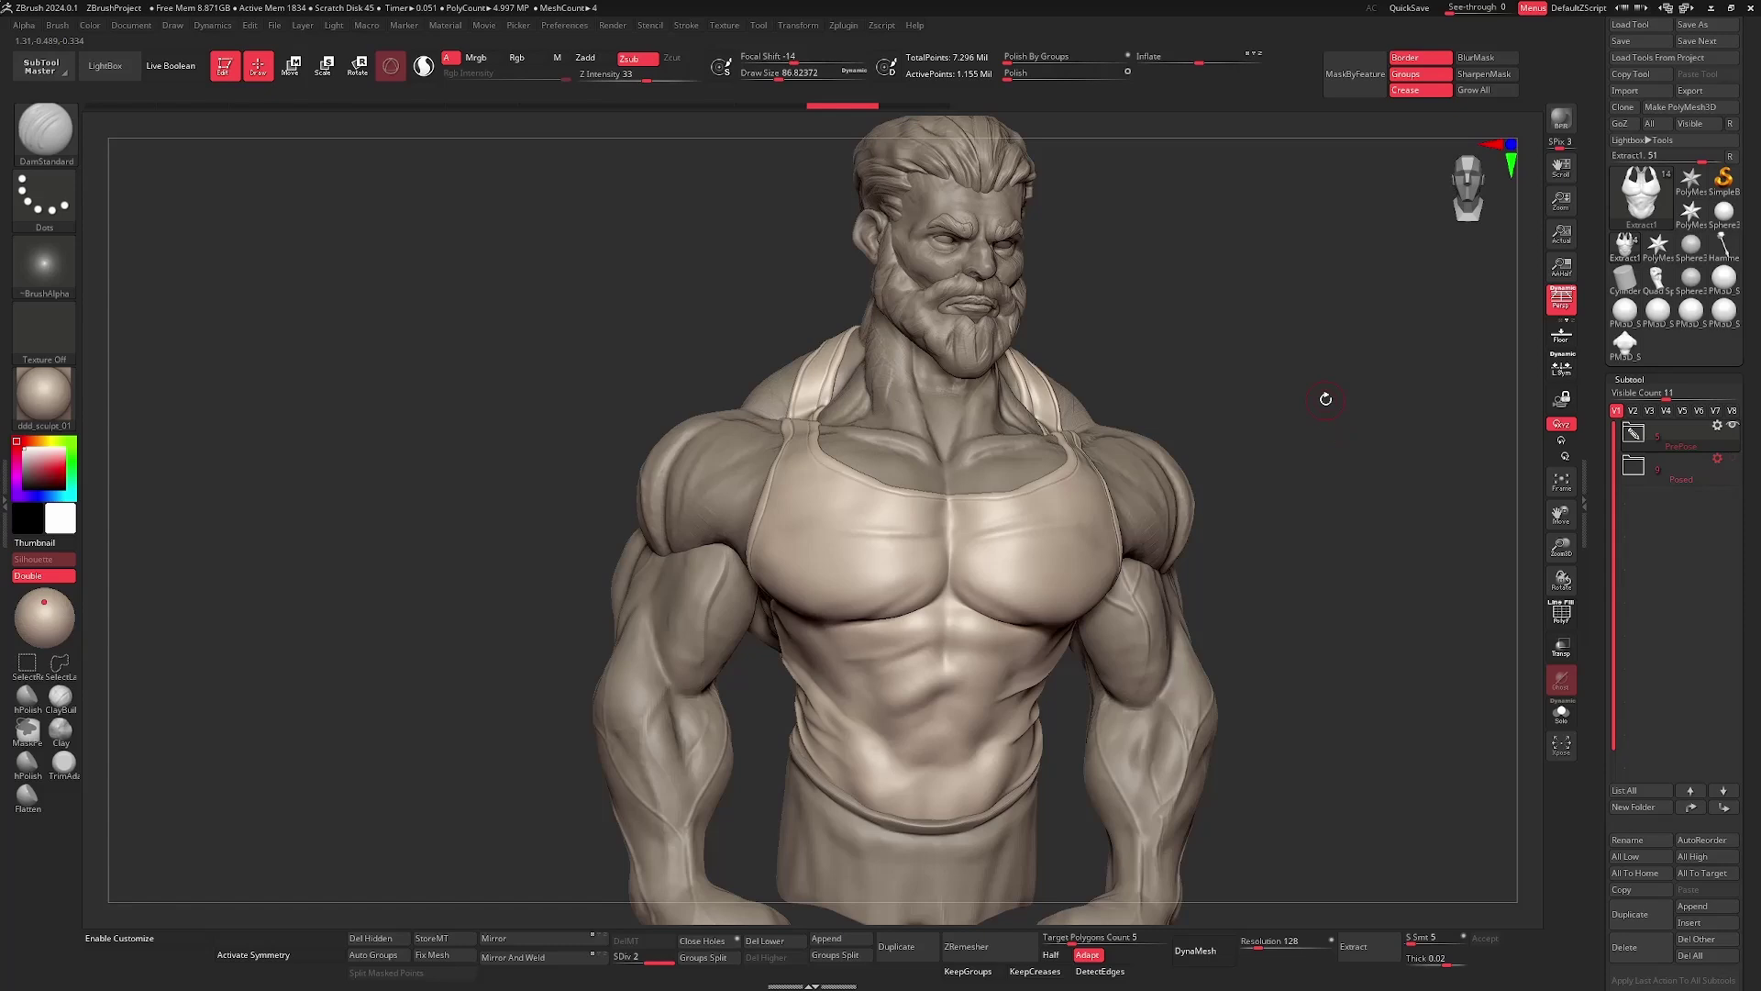
# - Activate the body subtool and examine the finished figure's chest, face and hair up close
pyautogui.moveTo(1325, 399); pyautogui.dragTo(1220, 466)
pyautogui.keyDown('alt'); pyautogui.click(1058, 466); pyautogui.keyUp('alt')
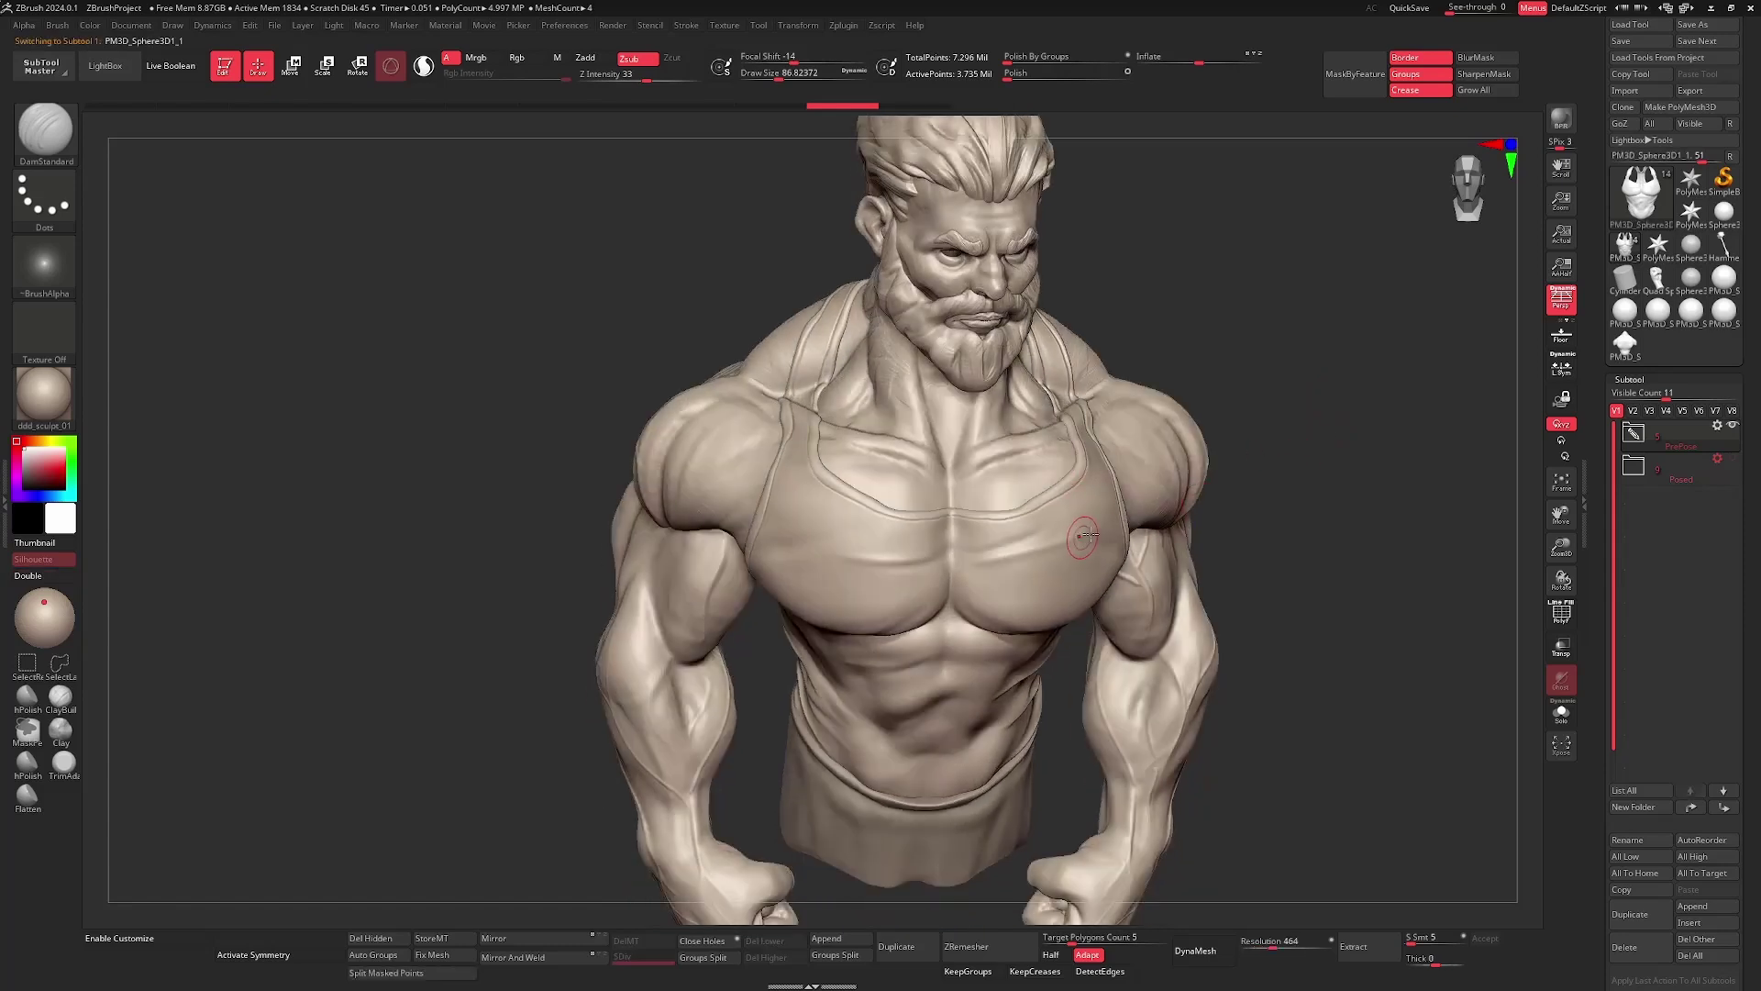
pyautogui.moveTo(1330, 486)
pyautogui.mouseDown()
pyautogui.moveTo(1373, 503)
pyautogui.moveTo(1302, 625)
pyautogui.mouseUp()
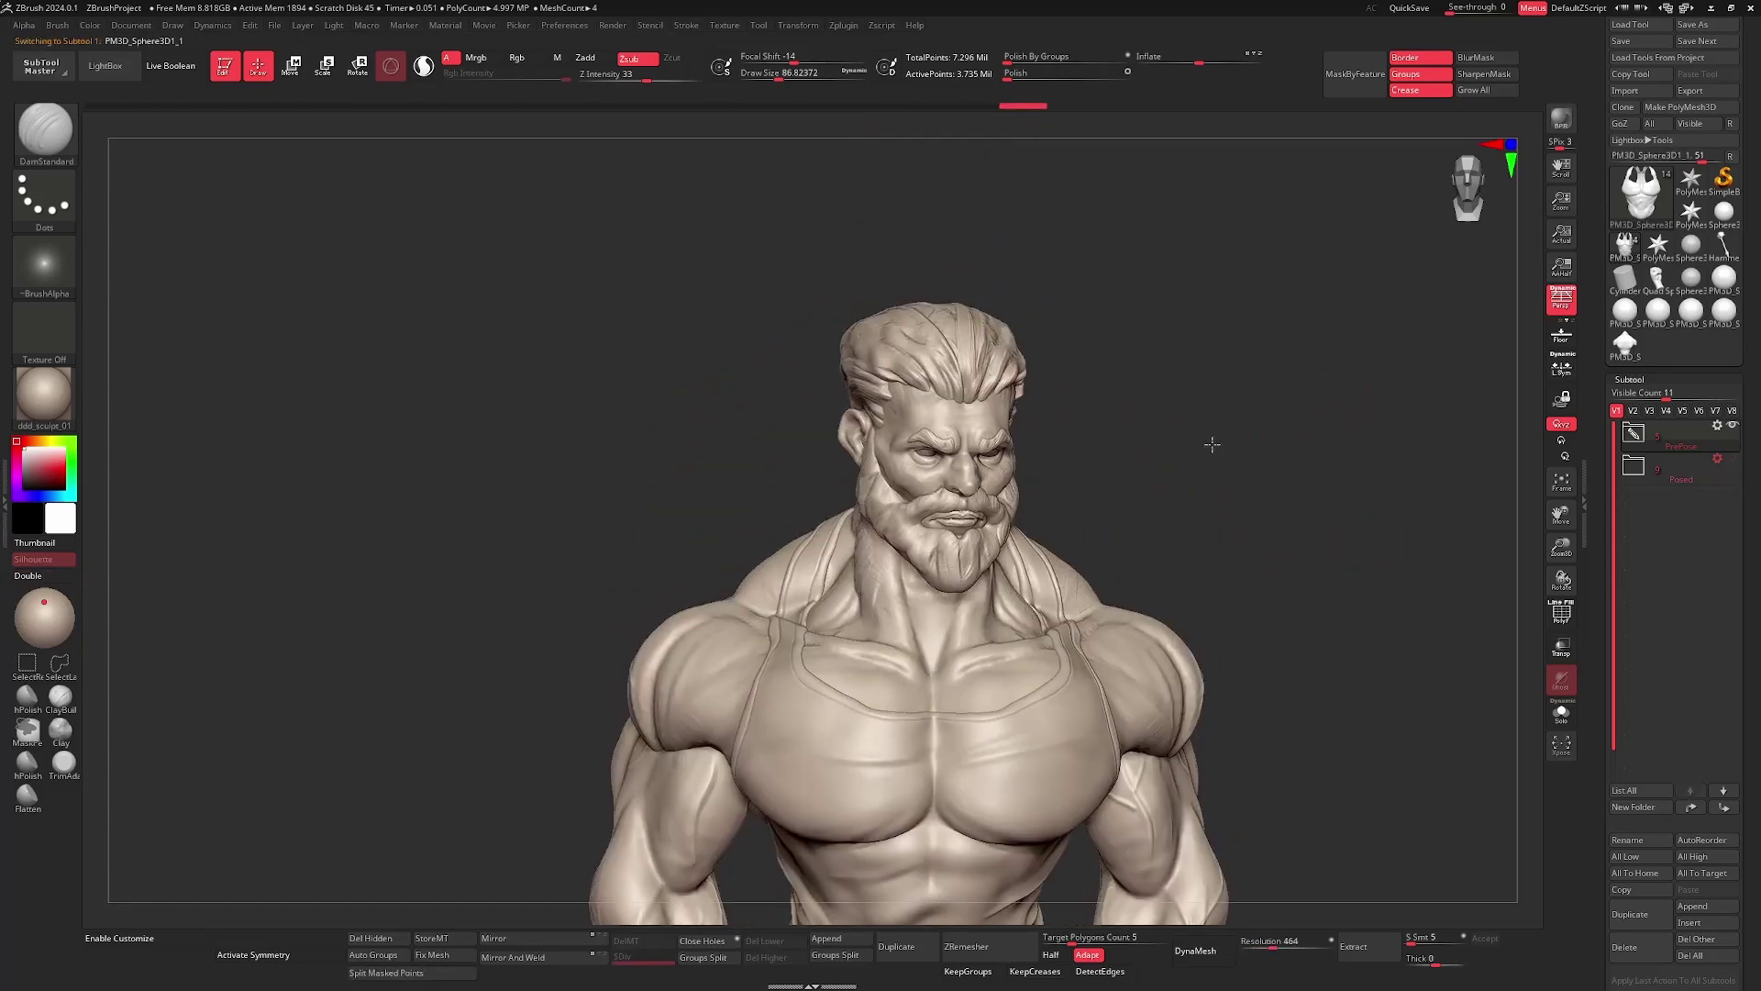
pyautogui.moveTo(1212, 444)
pyautogui.mouseDown()
pyautogui.moveTo(1278, 476)
pyautogui.moveTo(1309, 382)
pyautogui.moveTo(1278, 499)
pyautogui.moveTo(1238, 505)
pyautogui.moveTo(1275, 498)
pyautogui.mouseUp()
pyautogui.moveTo(1275, 498)
pyautogui.keyDown('alt'); pyautogui.mouseDown()
pyautogui.moveTo(1203, 526)
pyautogui.moveTo(1223, 487)
pyautogui.moveTo(1397, 503)
pyautogui.moveTo(1325, 547)
pyautogui.moveTo(1297, 539)
pyautogui.moveTo(1307, 554)
pyautogui.moveTo(1005, 548)
pyautogui.mouseUp(); pyautogui.keyUp('alt')
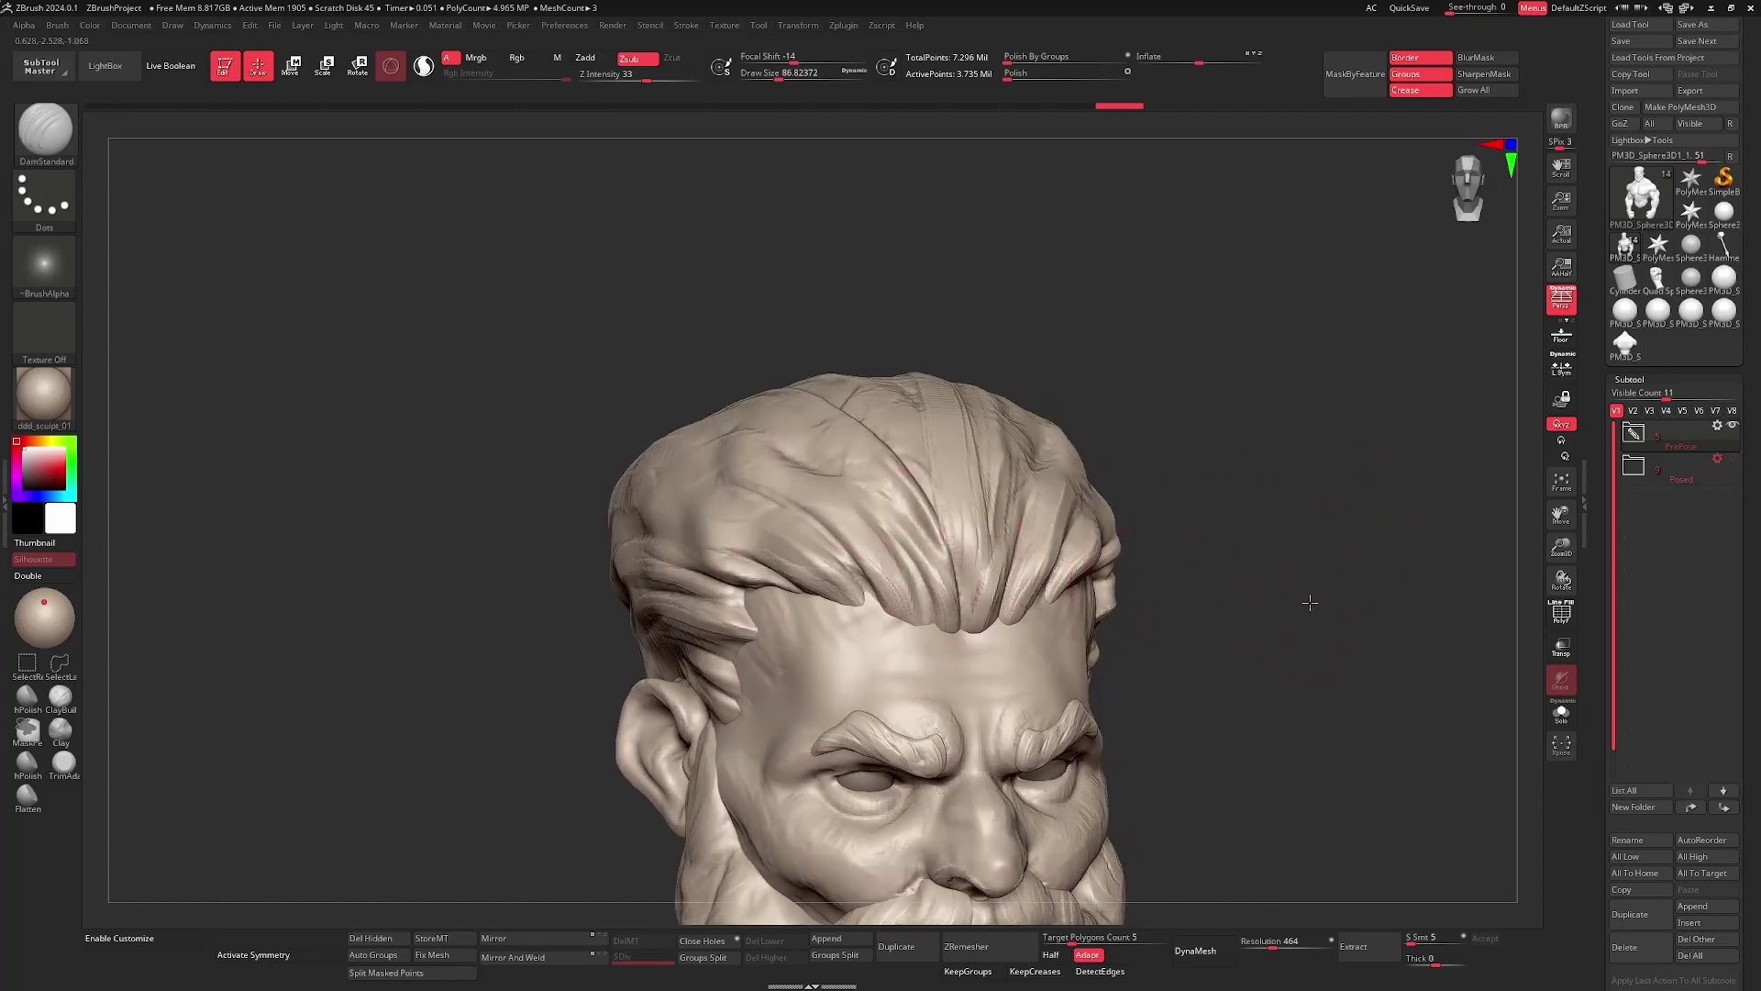
pyautogui.keyDown('alt'); pyautogui.moveTo(1310, 603); pyautogui.dragTo(1312, 564); pyautogui.keyUp('alt')
pyautogui.moveTo(1318, 648)
pyautogui.keyDown('alt'); pyautogui.mouseDown()
pyautogui.moveTo(1322, 509)
pyautogui.moveTo(1294, 535)
pyautogui.moveTo(1271, 500)
pyautogui.moveTo(1309, 480)
pyautogui.moveTo(1293, 495)
pyautogui.moveTo(1289, 391)
pyautogui.moveTo(1305, 479)
pyautogui.mouseUp(); pyautogui.keyUp('alt')
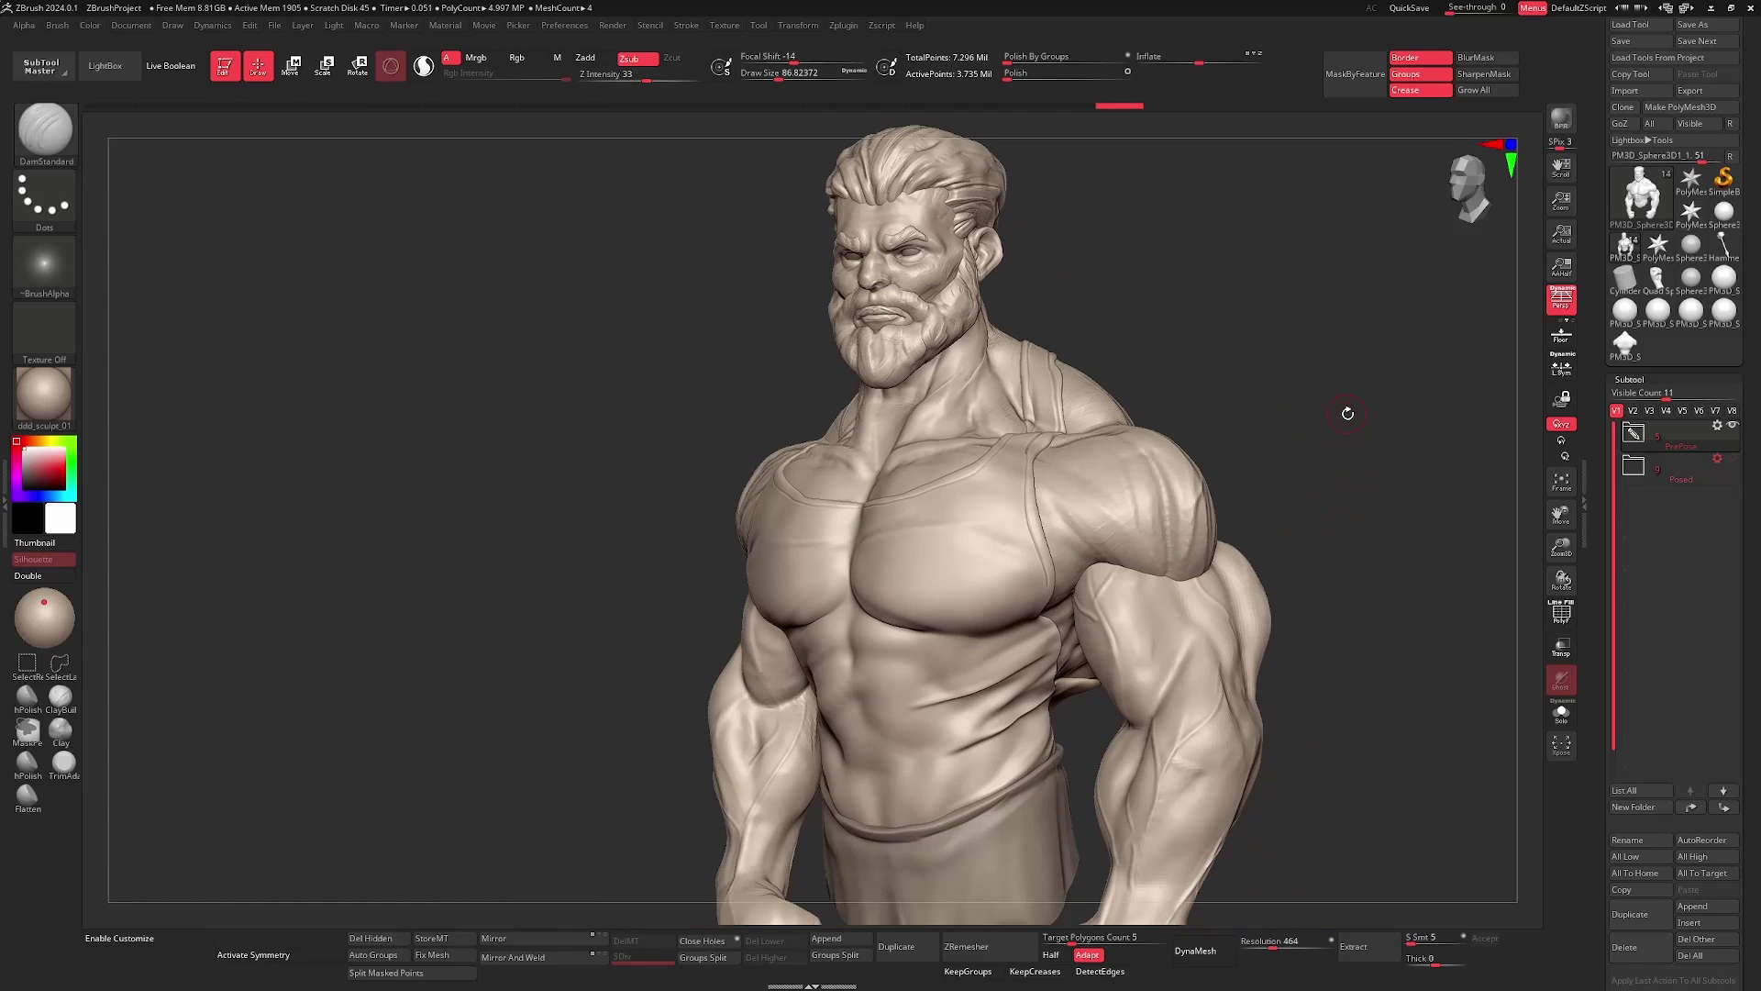
# - Isolate the tank top with Solo and examine its folds over the chest, abdomen and side
pyautogui.moveTo(1347, 413)
pyautogui.mouseDown()
pyautogui.moveTo(1294, 476)
pyautogui.moveTo(1309, 452)
pyautogui.moveTo(1355, 484)
pyautogui.moveTo(1216, 495)
pyautogui.moveTo(1305, 487)
pyautogui.moveTo(1284, 477)
pyautogui.moveTo(1355, 538)
pyautogui.moveTo(1313, 421)
pyautogui.moveTo(1352, 483)
pyautogui.moveTo(1368, 416)
pyautogui.moveTo(1313, 554)
pyautogui.moveTo(1330, 624)
pyautogui.moveTo(1472, 661)
pyautogui.mouseUp()
pyautogui.keyDown('alt'); pyautogui.click(966, 531); pyautogui.keyUp('alt')
pyautogui.click(1561, 713)
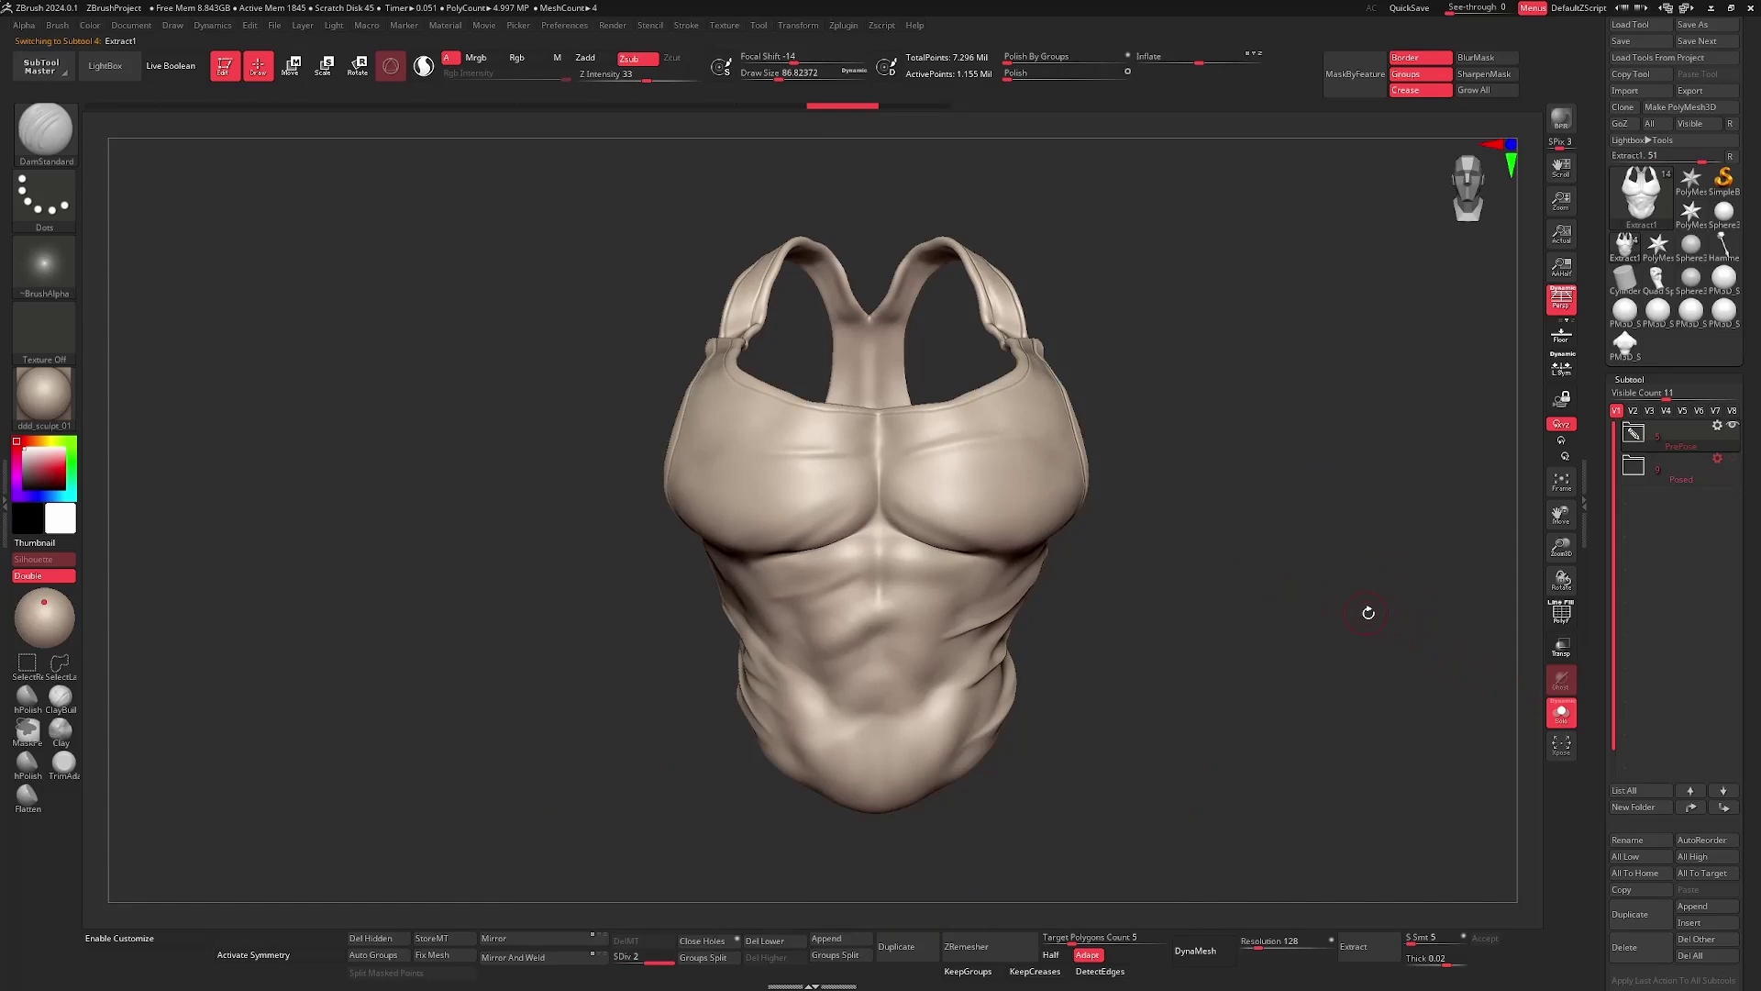
pyautogui.moveTo(1368, 614); pyautogui.dragTo(1308, 667)
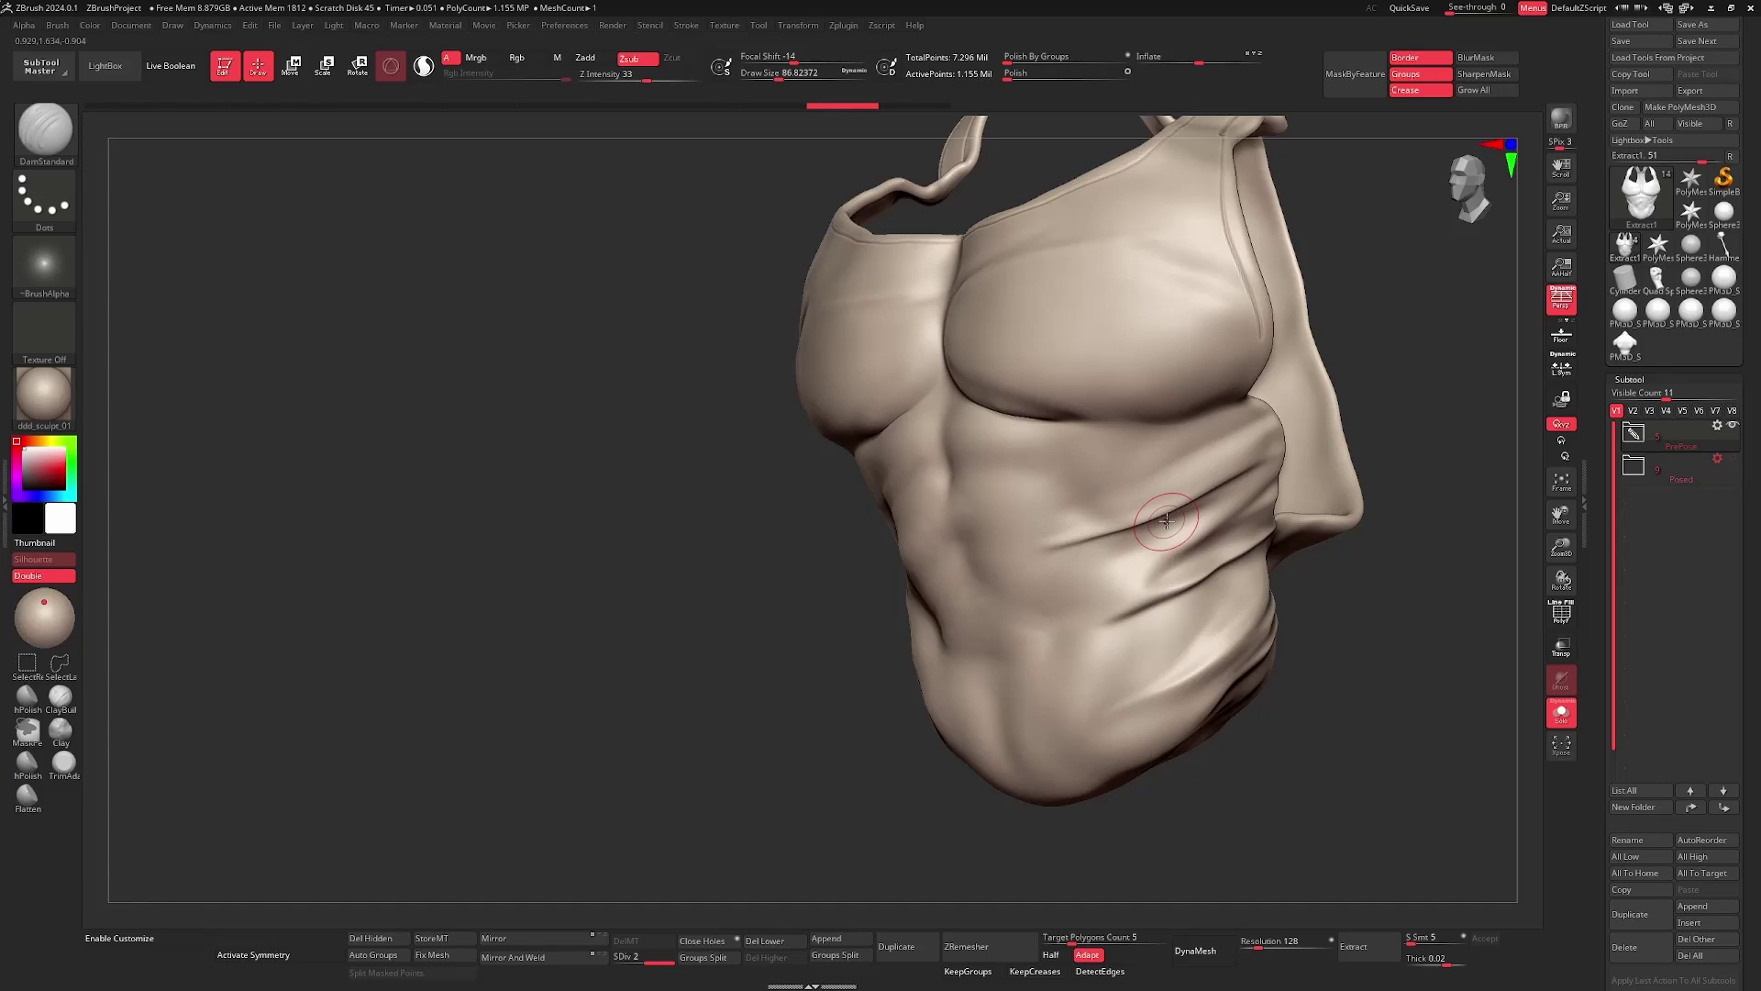
pyautogui.press('shift')
pyautogui.keyDown('shift'); pyautogui.moveTo(1149, 516); pyautogui.dragTo(1055, 560); pyautogui.keyUp('shift')
pyautogui.moveTo(776, 688); pyautogui.dragTo(998, 682)
# - Show the full figure again and compare the body and tank top by switching the active subtool between them
pyautogui.moveTo(1310, 617); pyautogui.dragTo(1270, 659)
pyautogui.click(1551, 724)
pyautogui.moveTo(1385, 708)
pyautogui.mouseDown()
pyautogui.moveTo(1393, 657)
pyautogui.moveTo(1357, 708)
pyautogui.moveTo(1208, 612)
pyautogui.moveTo(1303, 623)
pyautogui.mouseUp()
pyautogui.keyDown('alt'); pyautogui.click(1138, 587); pyautogui.keyUp('alt')
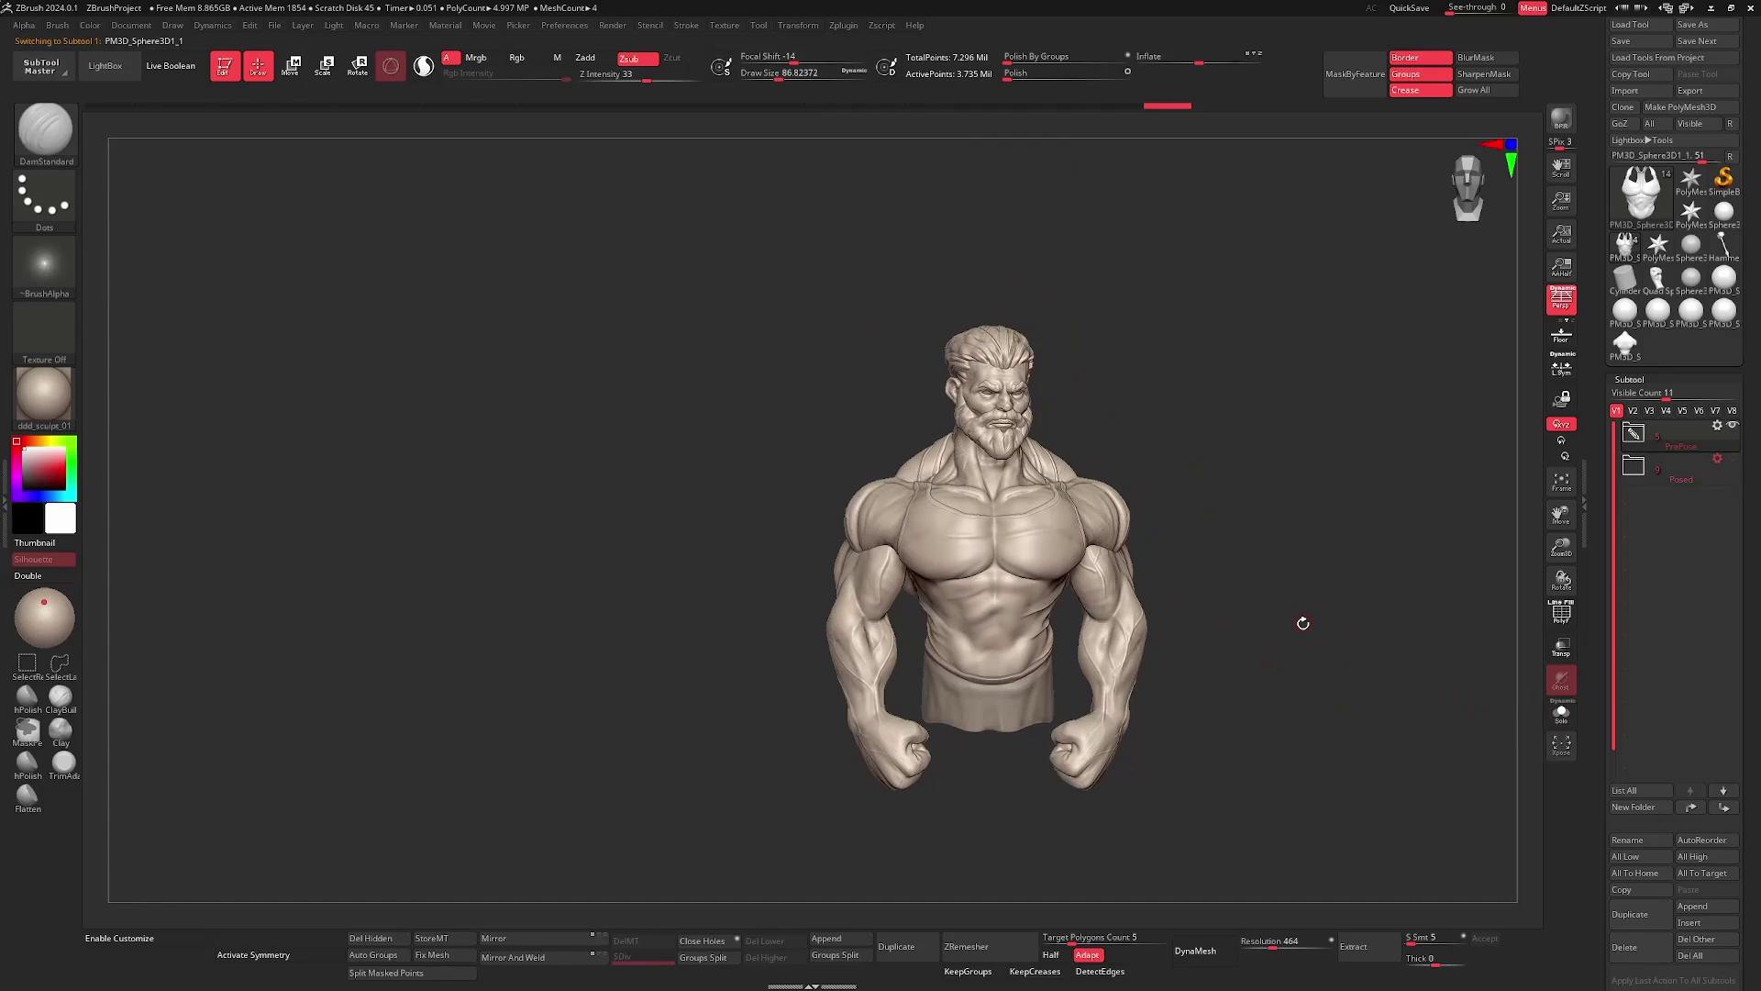
pyautogui.keyDown('alt'); pyautogui.click(1127, 583); pyautogui.keyUp('alt')
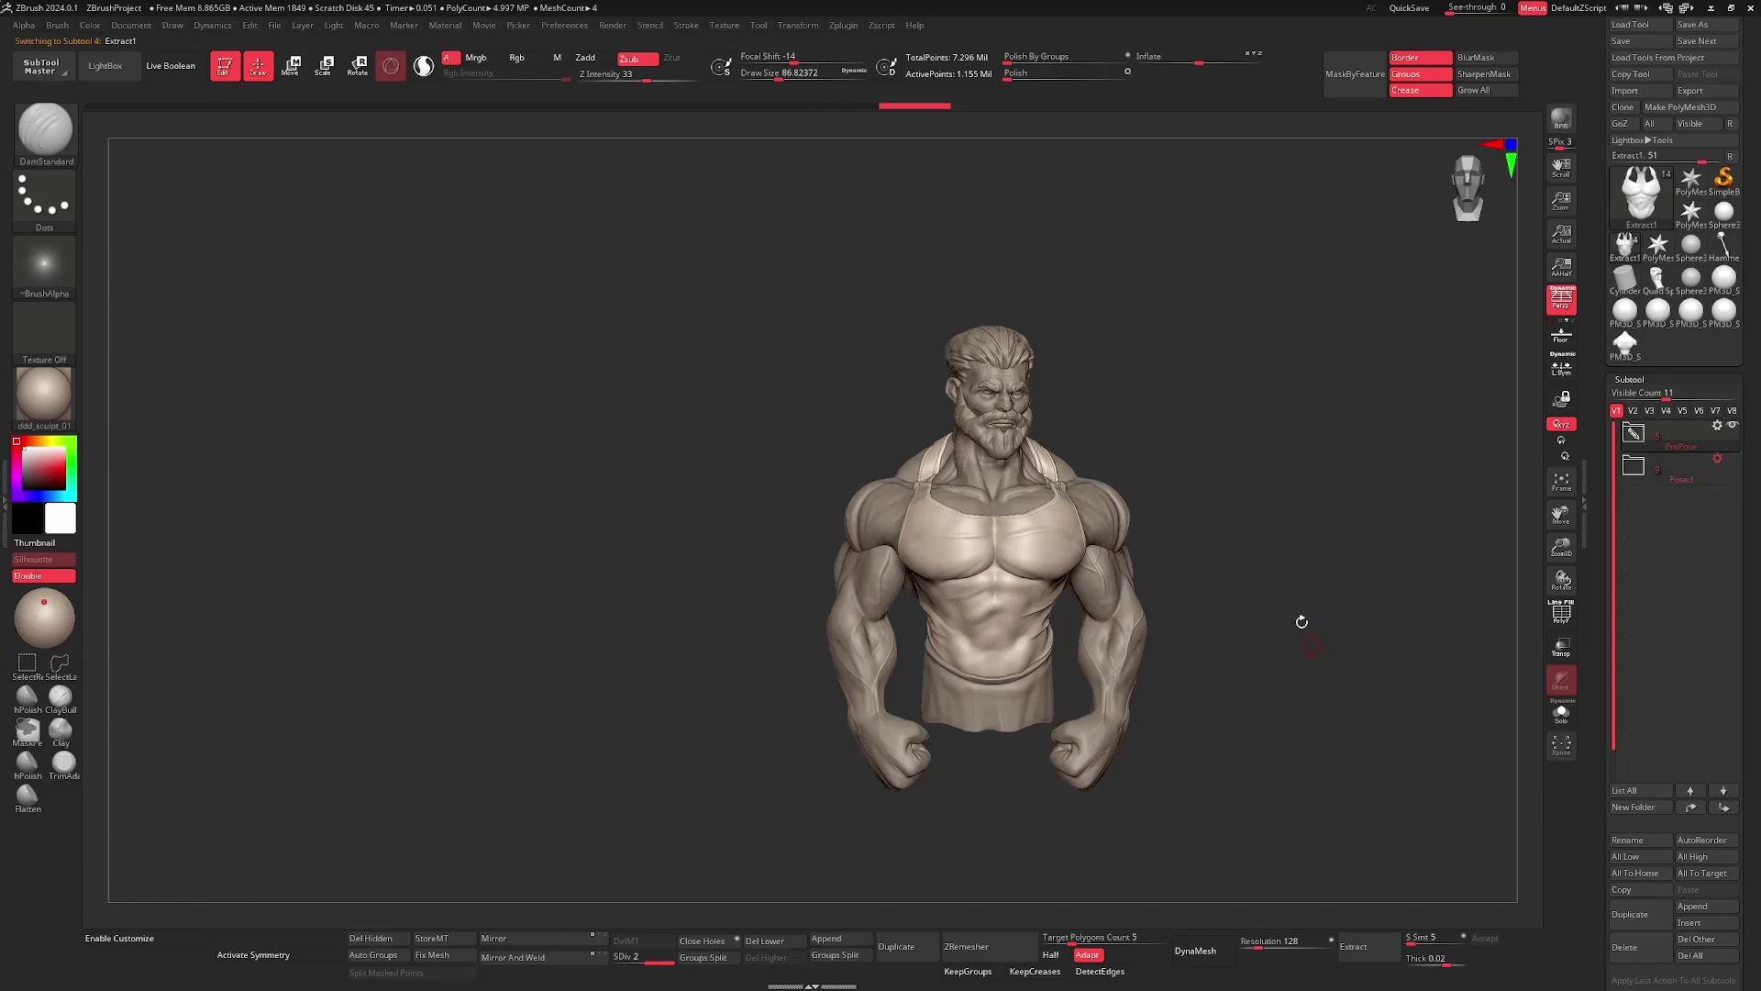
# - Examine the finished figure's back muscles and tank top straps, followed by the front of the torso
pyautogui.moveTo(1352, 639); pyautogui.dragTo(1228, 622)
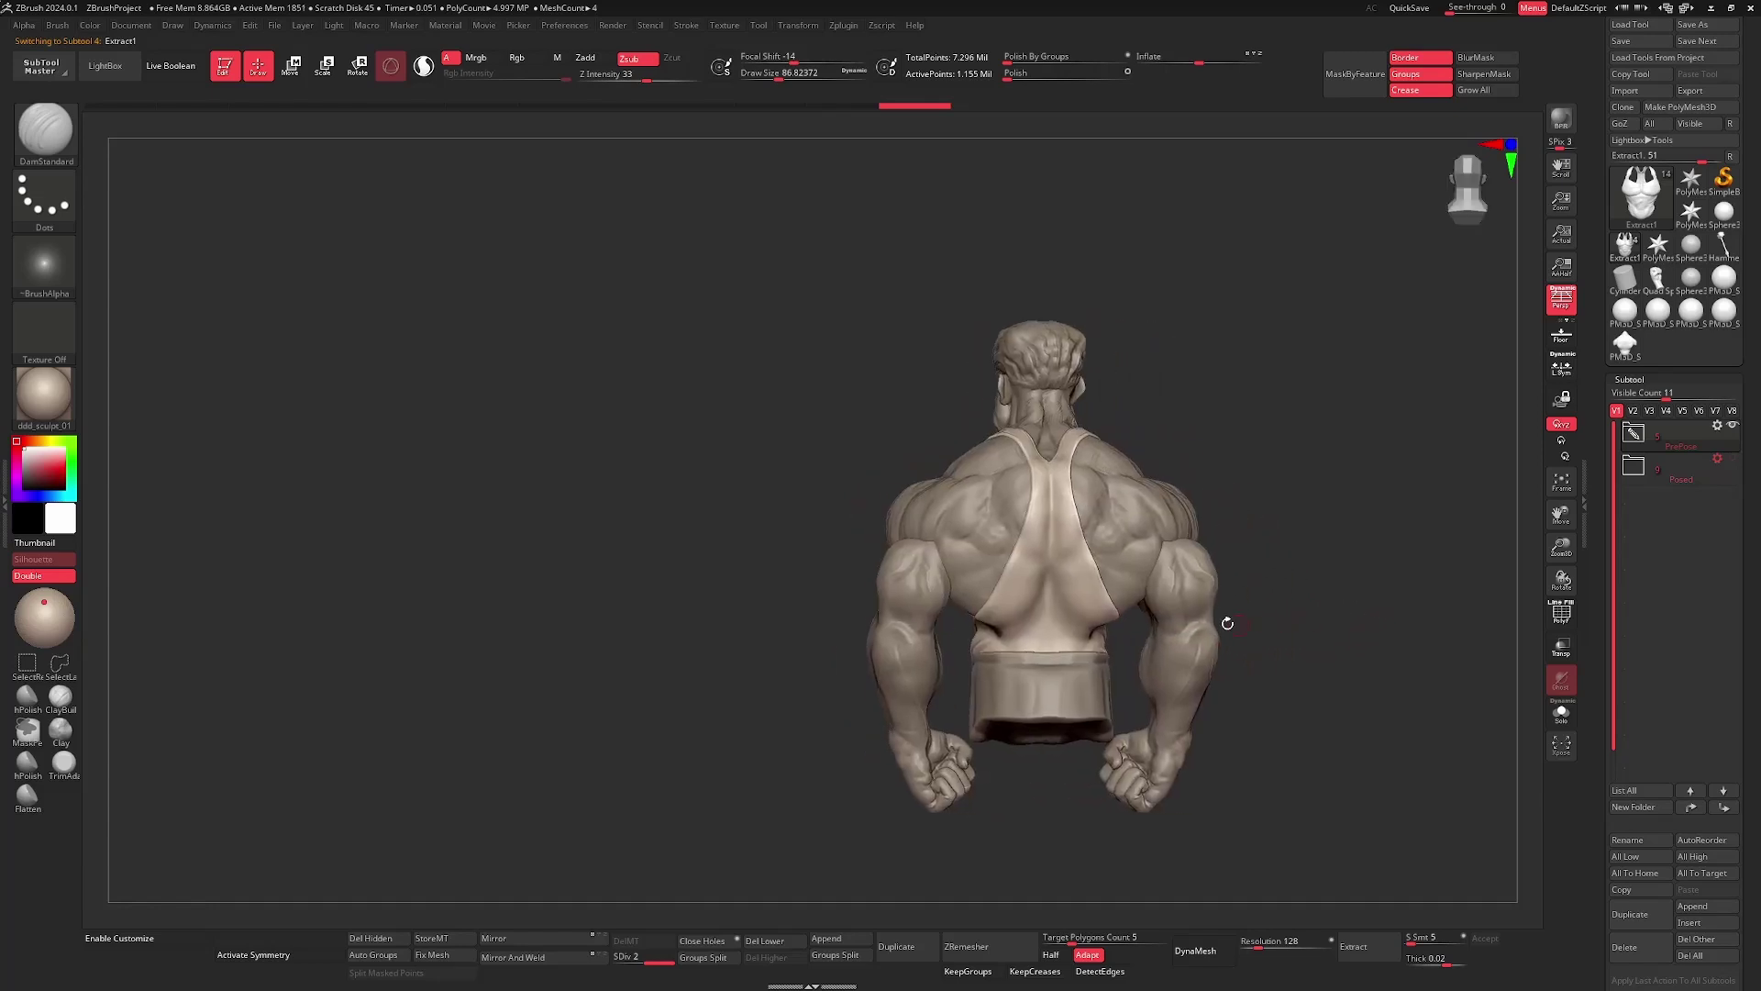
pyautogui.moveTo(1371, 556); pyautogui.dragTo(1412, 536)
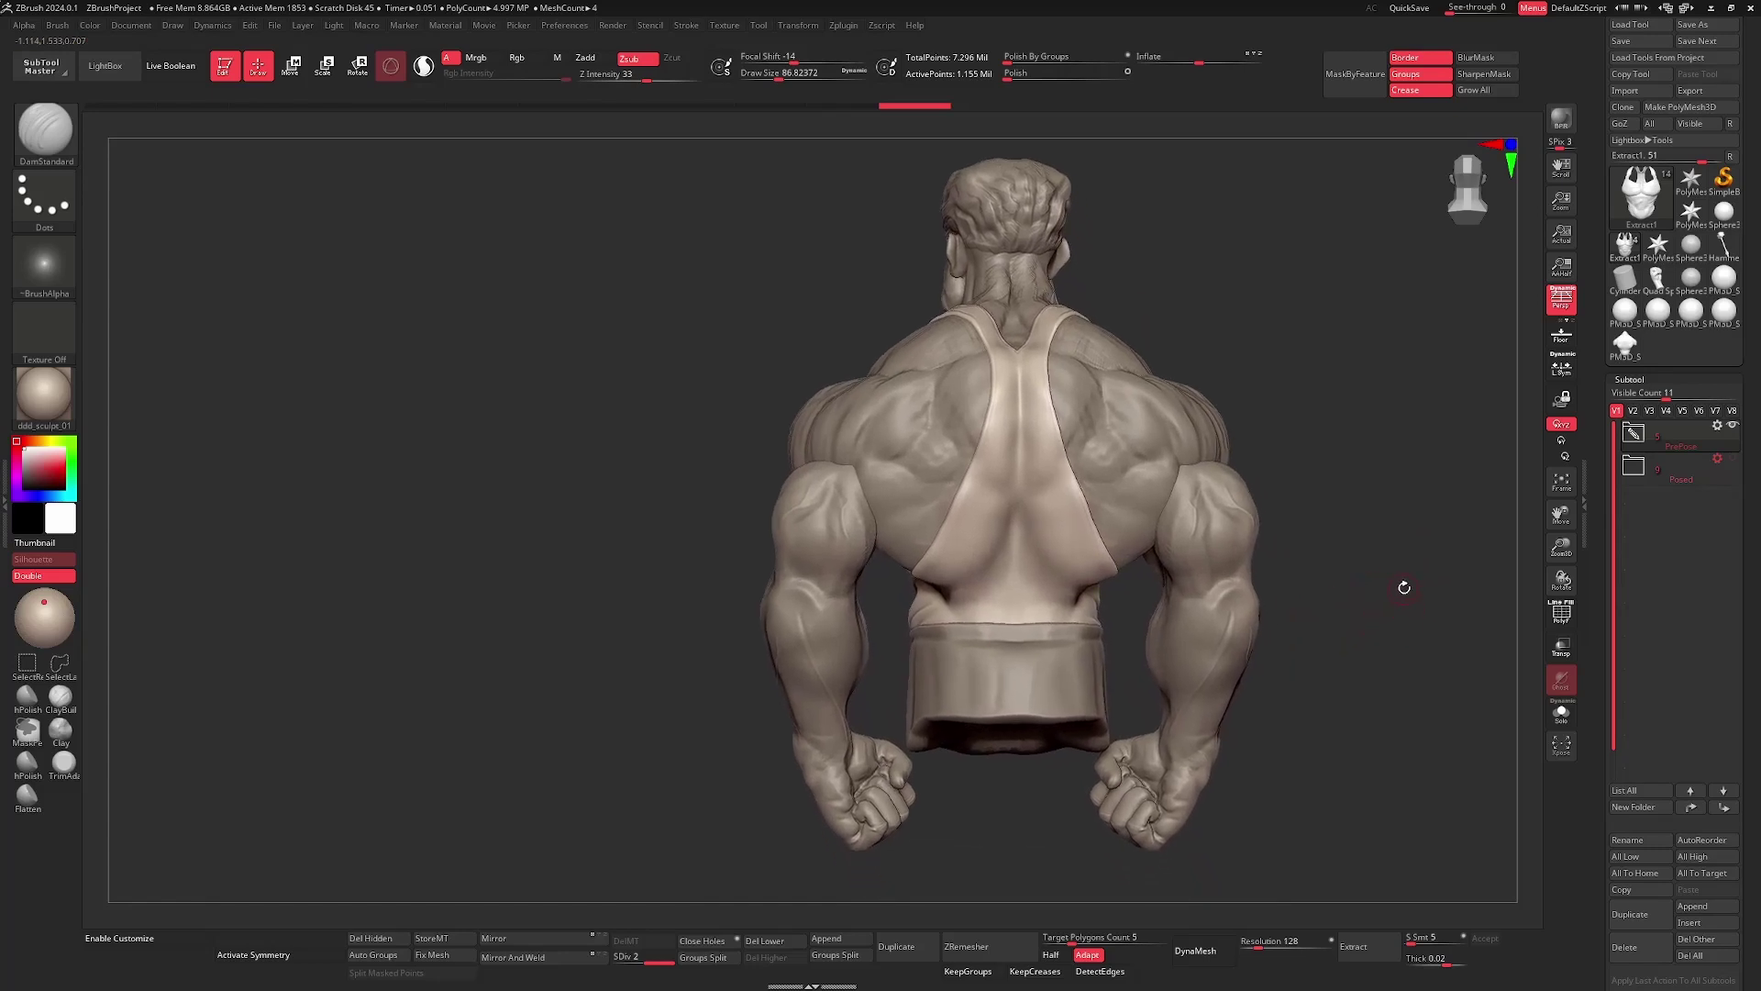
pyautogui.moveTo(1414, 583)
pyautogui.mouseDown()
pyautogui.moveTo(1395, 598)
pyautogui.moveTo(1407, 578)
pyautogui.moveTo(1416, 650)
pyautogui.moveTo(1407, 592)
pyautogui.mouseUp()
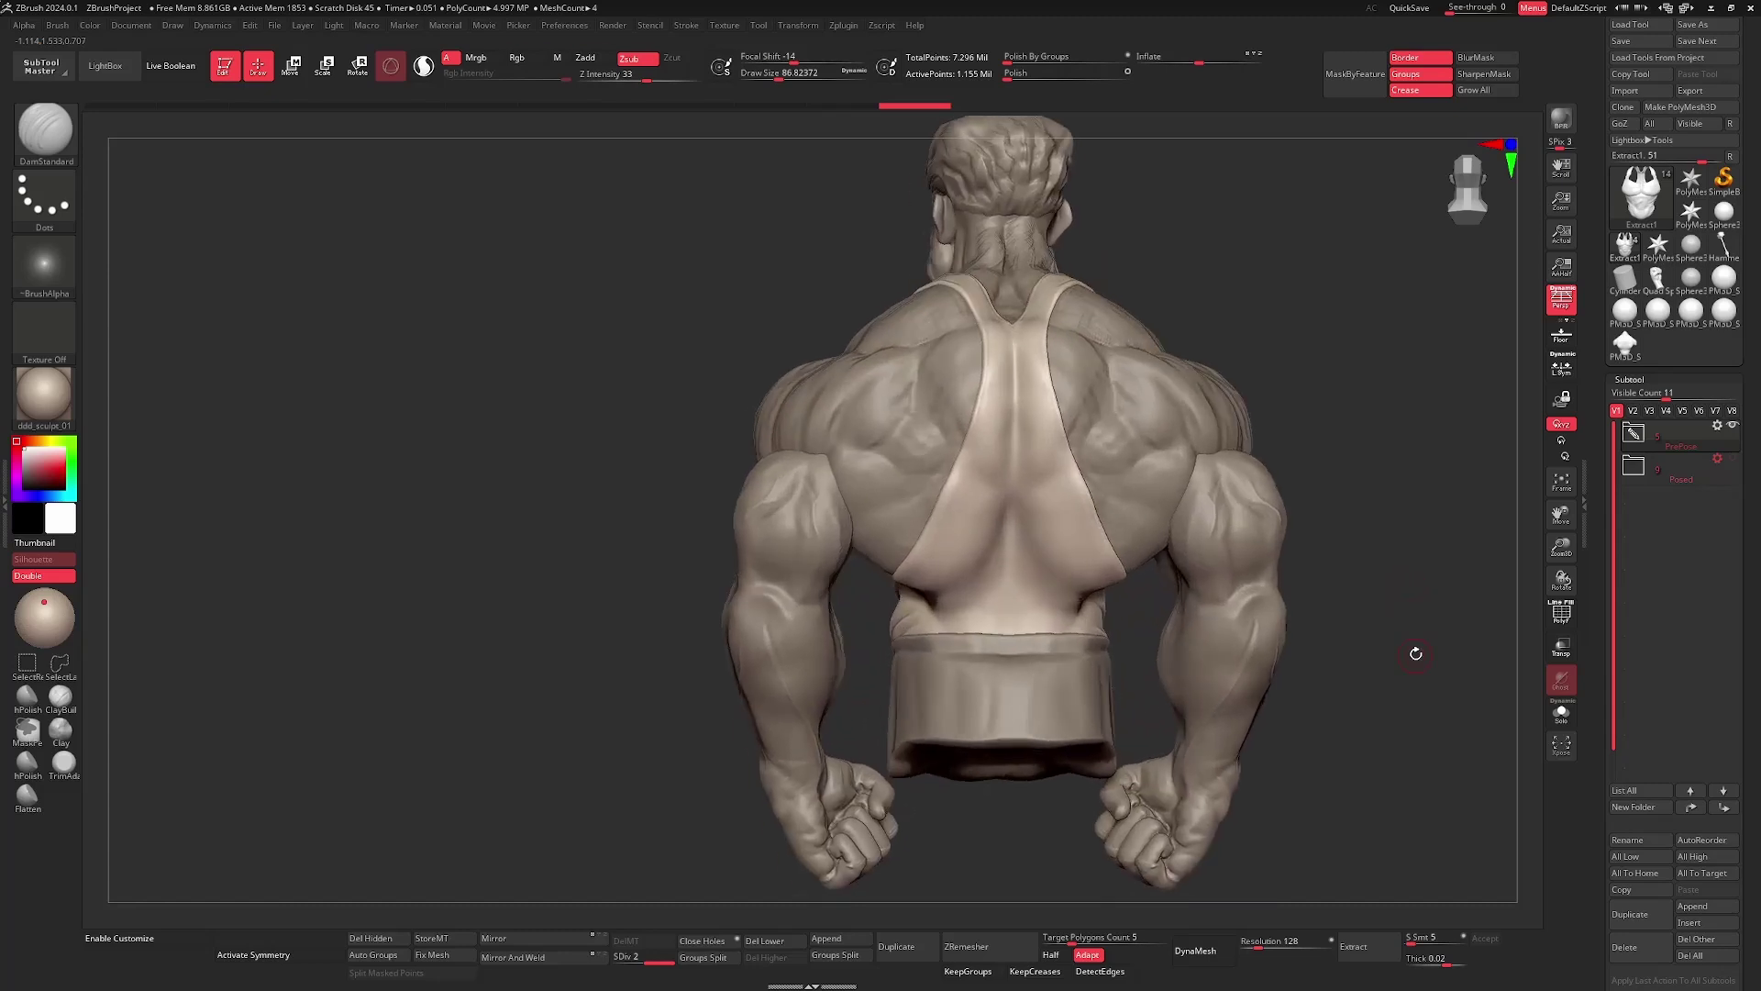
pyautogui.moveTo(1416, 653)
pyautogui.mouseDown()
pyautogui.moveTo(1407, 597)
pyautogui.moveTo(1259, 604)
pyautogui.moveTo(1356, 562)
pyautogui.moveTo(1374, 628)
pyautogui.mouseUp()
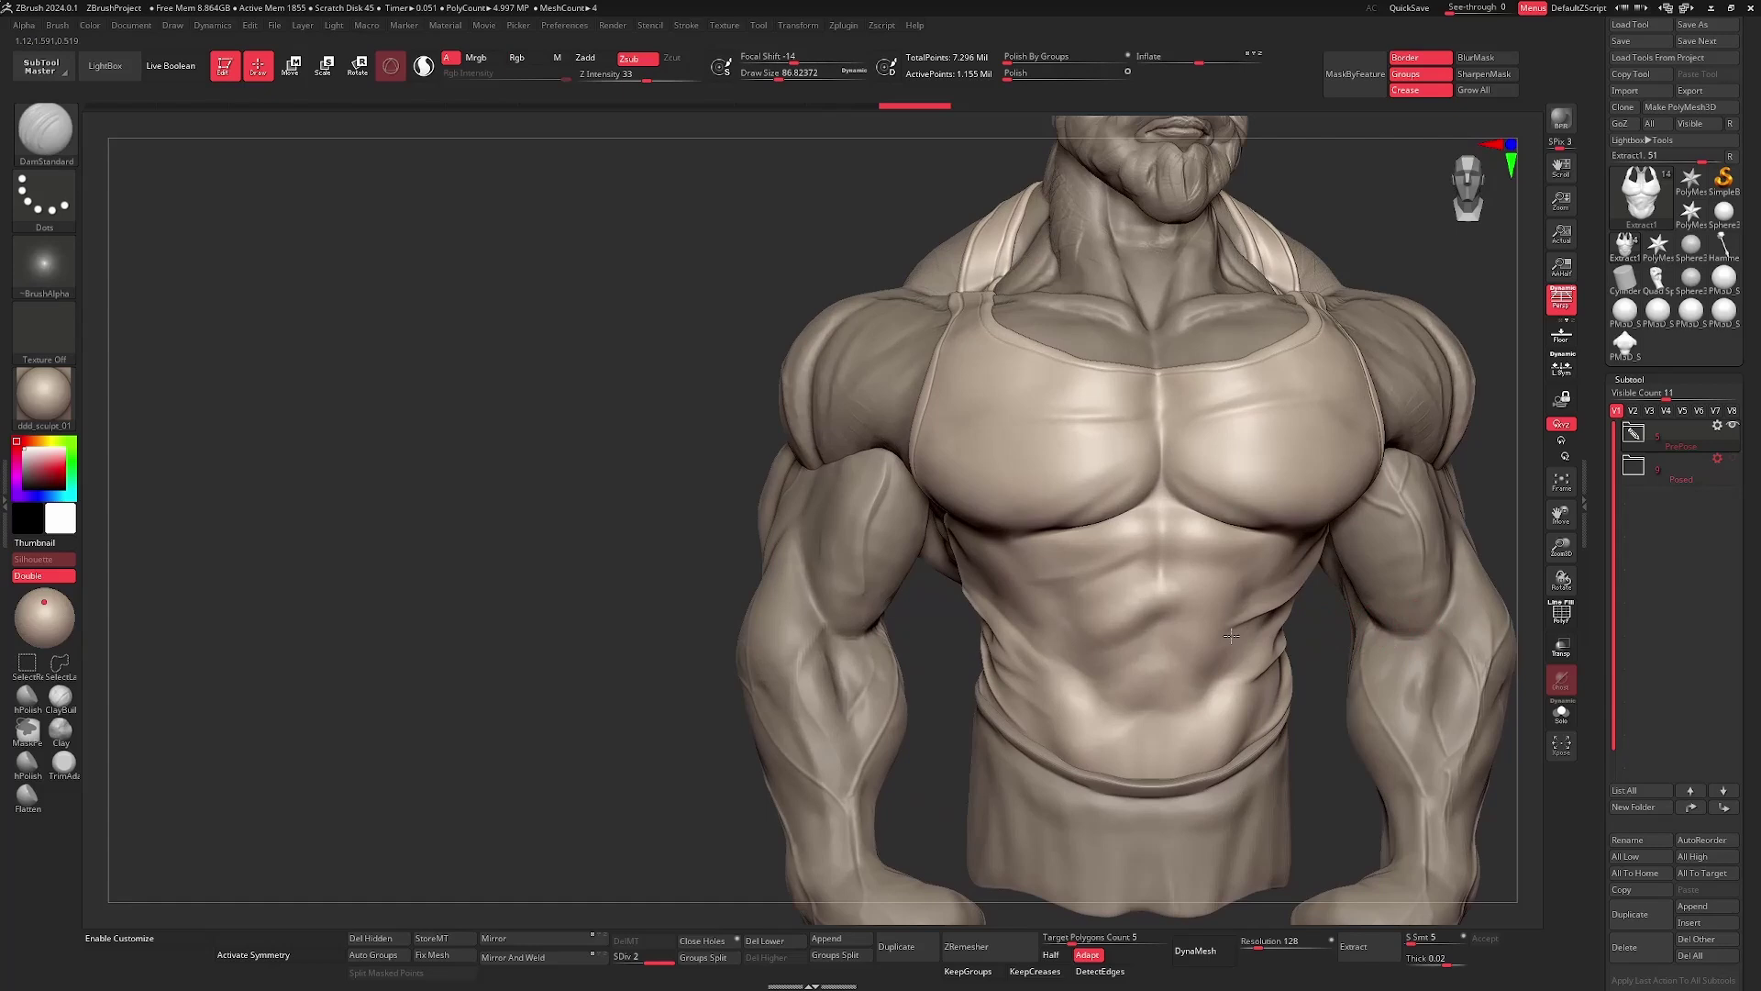
pyautogui.moveTo(1231, 634); pyautogui.dragTo(1241, 601)
pyautogui.moveTo(1355, 539)
pyautogui.mouseDown()
pyautogui.moveTo(1388, 562)
pyautogui.moveTo(1282, 597)
pyautogui.moveTo(1324, 602)
pyautogui.moveTo(1285, 631)
pyautogui.moveTo(1242, 617)
pyautogui.moveTo(1427, 621)
pyautogui.mouseUp()
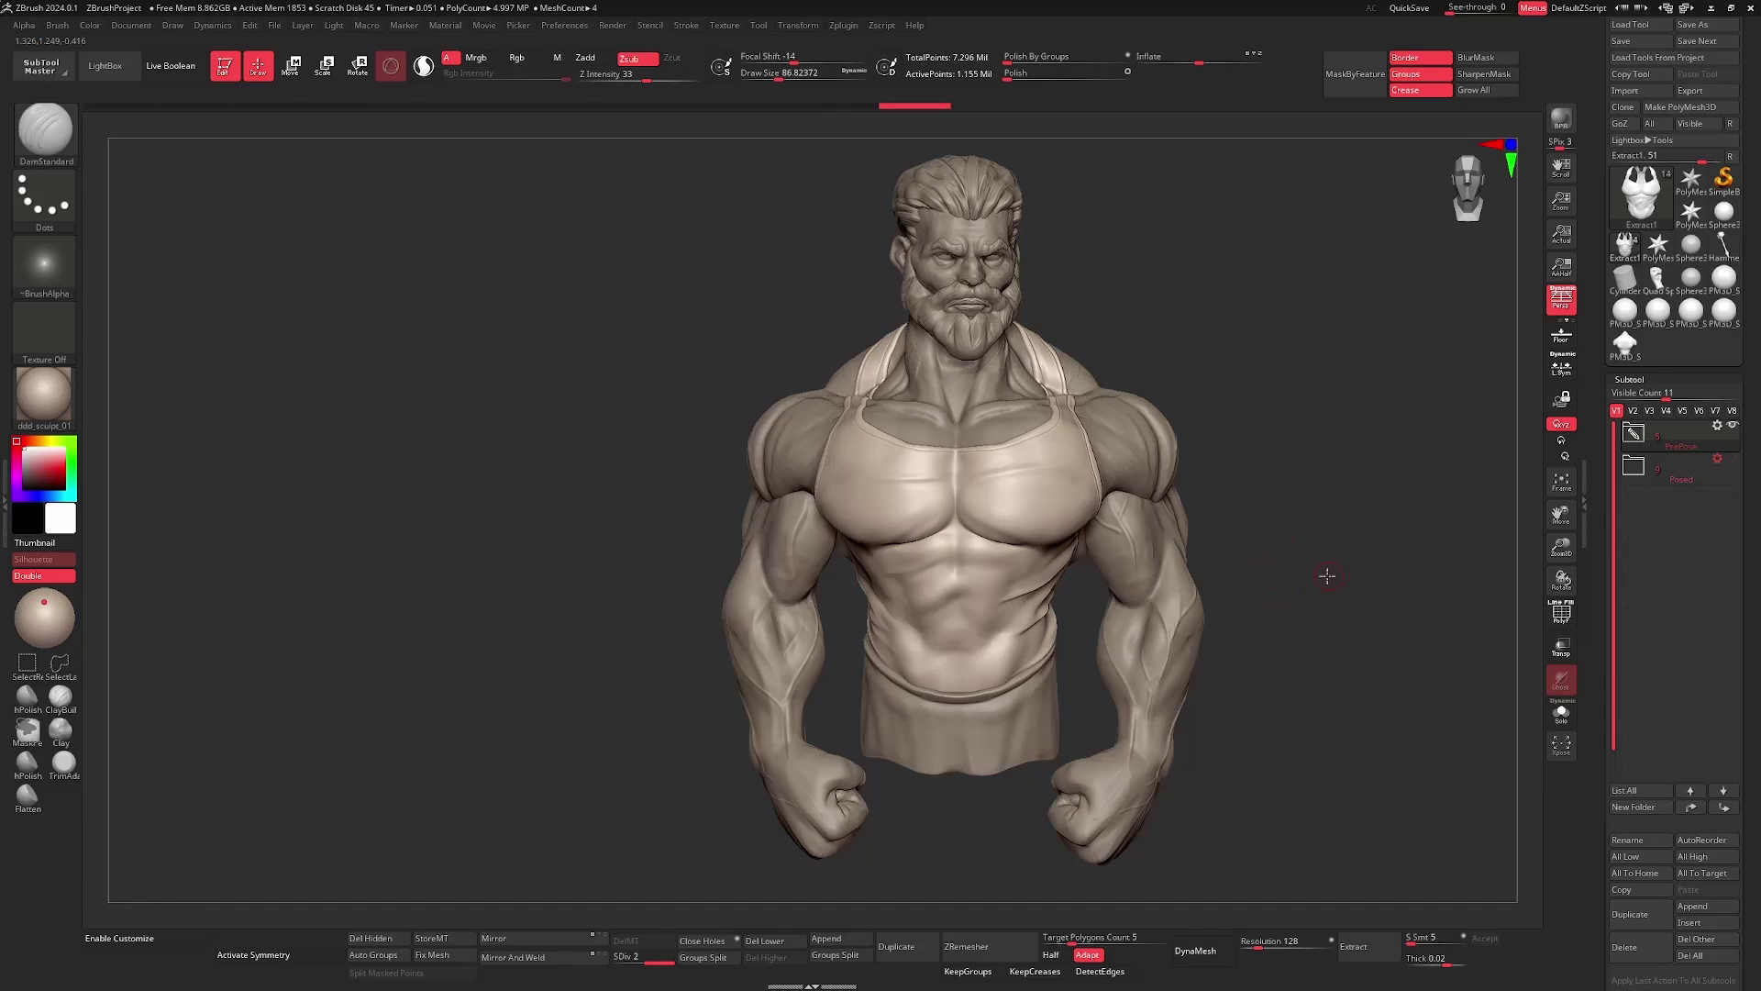
pyautogui.moveTo(1327, 575)
pyautogui.mouseDown()
pyautogui.moveTo(1367, 581)
pyautogui.moveTo(1326, 595)
pyautogui.moveTo(1342, 592)
pyautogui.moveTo(1320, 625)
pyautogui.moveTo(1345, 631)
pyautogui.mouseUp()
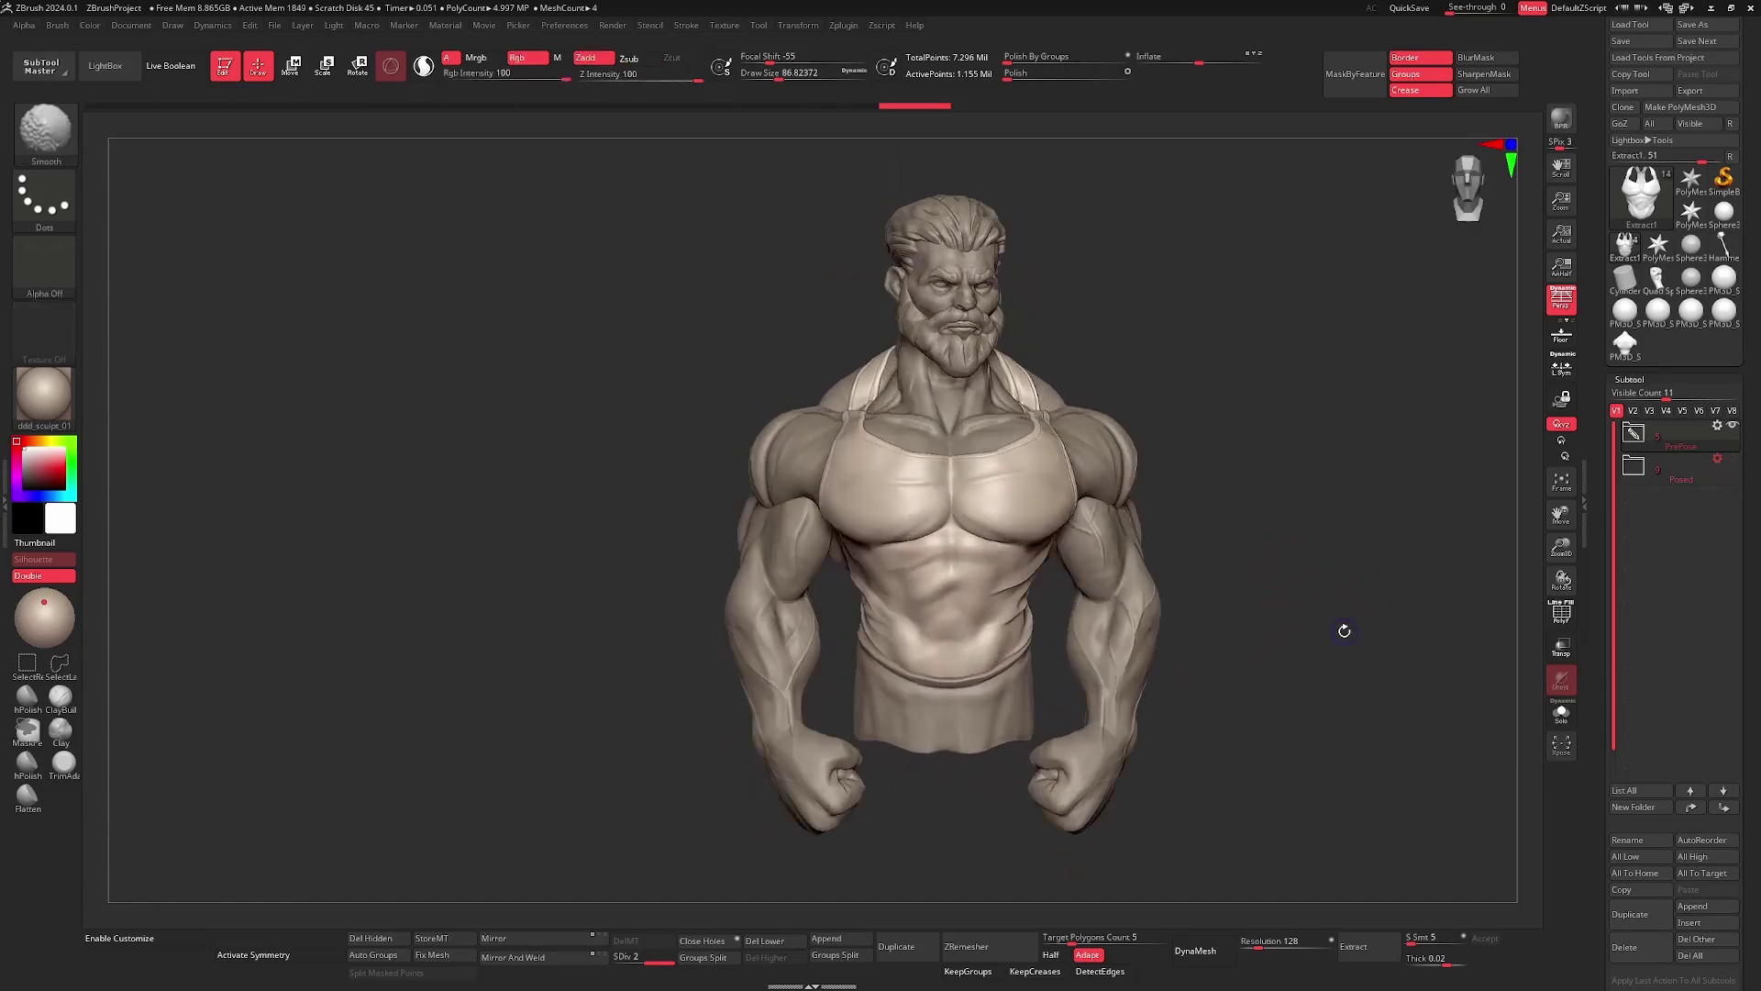